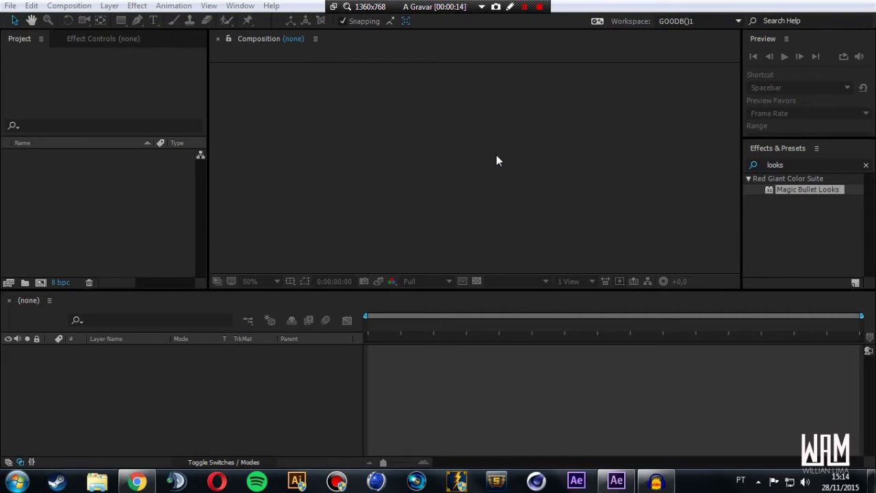
- Arrange the workspace and make the Project panel active
click(335, 234)
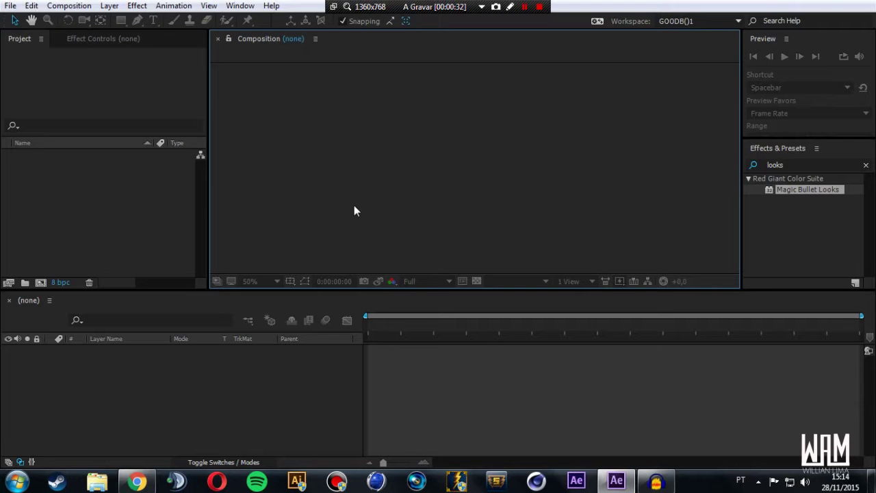
click(156, 212)
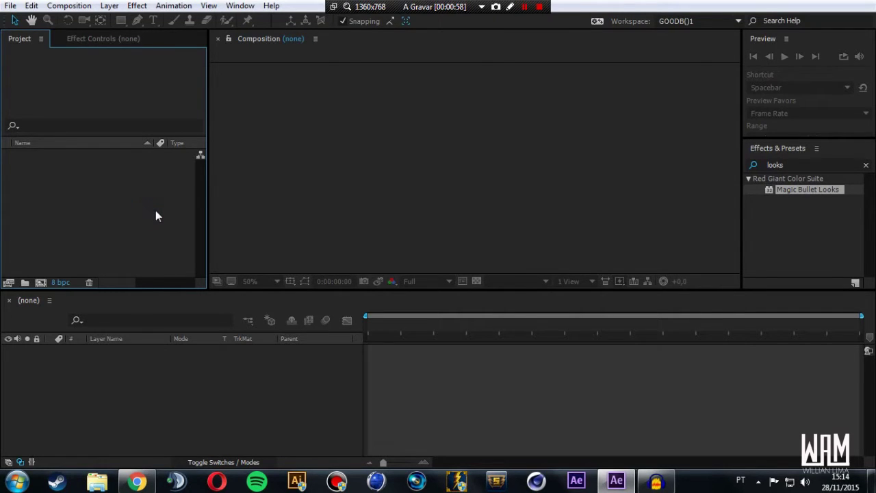
drag(113, 281, 98, 282)
click(48, 220)
click(322, 157)
click(104, 40)
click(8, 39)
- Open the import dialog and browse to Área de Trabalho > VIDEOS BAMDI > renders cinema 4d
double_click(47, 209)
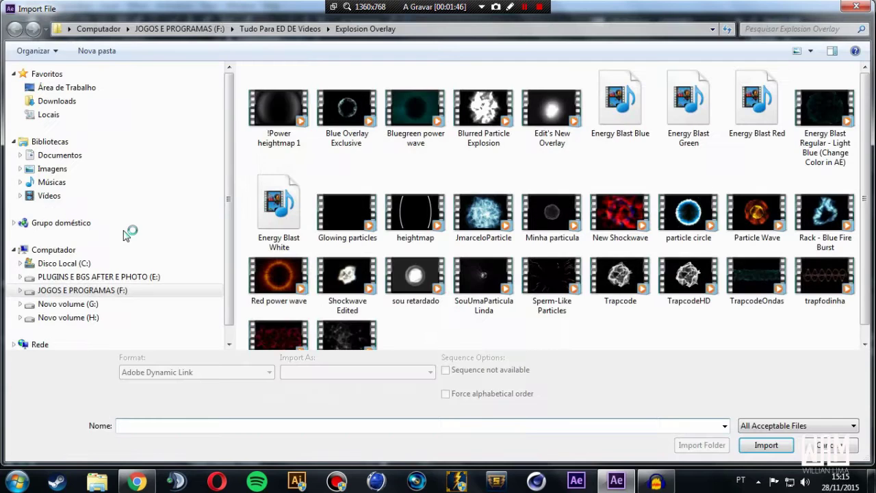
click(65, 91)
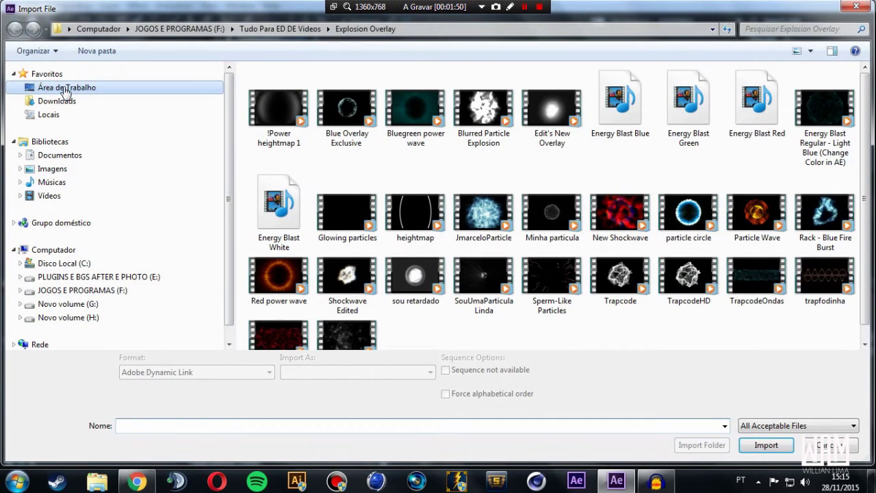
click(65, 91)
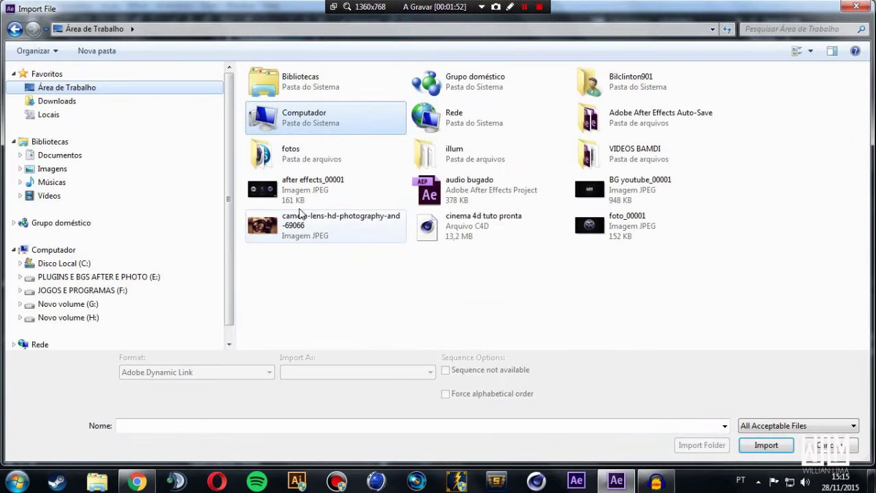
click(644, 156)
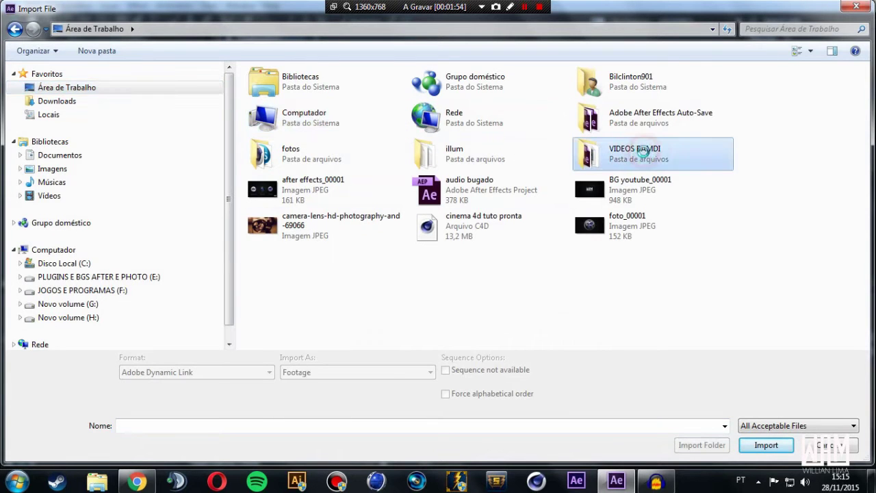
double_click(644, 156)
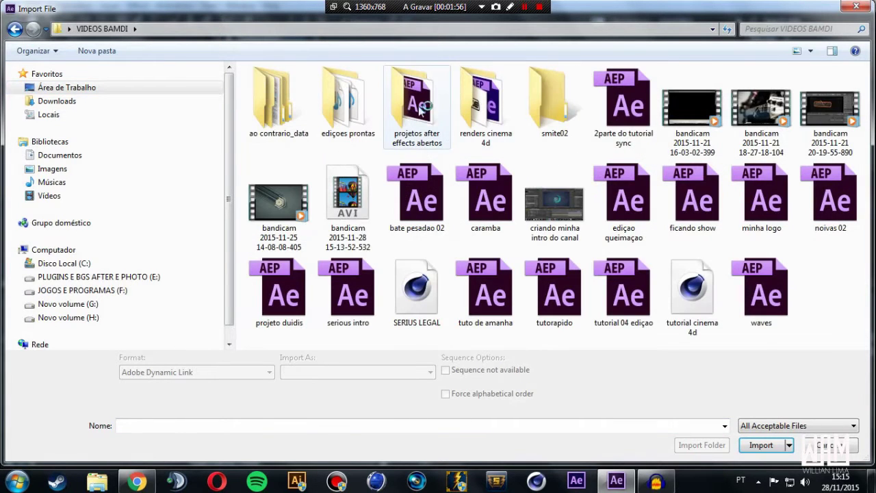
click(498, 110)
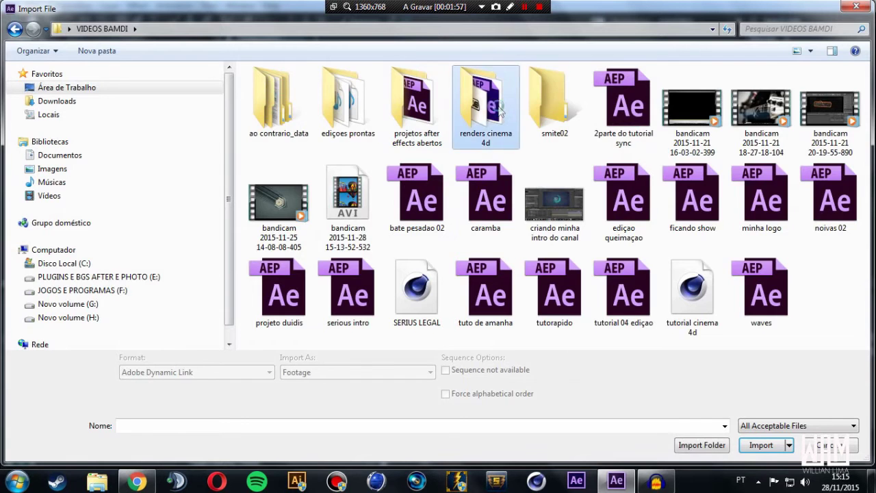
double_click(499, 110)
- Choose tutorial cinema 4d pronta.aec and import it
scroll(379, 309, down, 3)
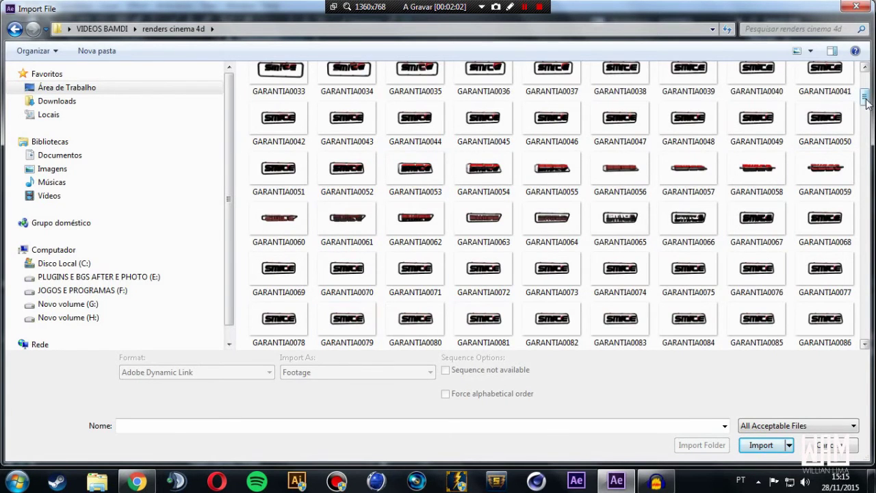
scroll(866, 109, down, 2)
drag(866, 110, 865, 201)
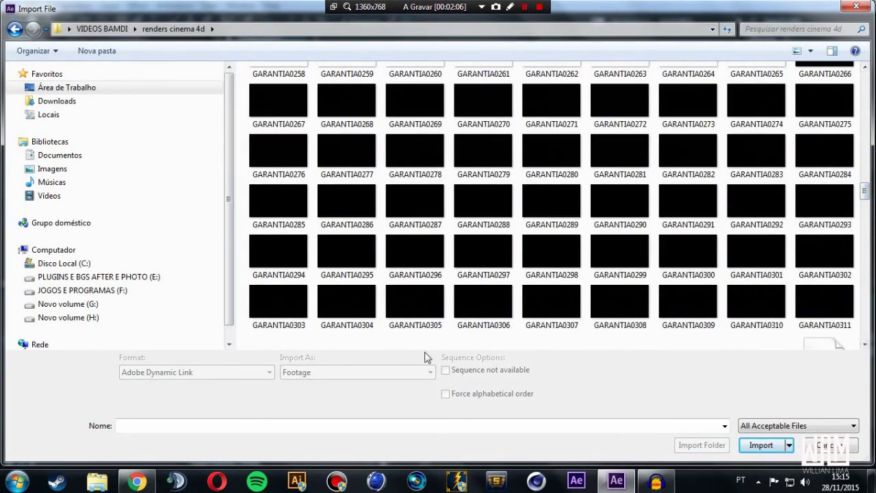
click(160, 426)
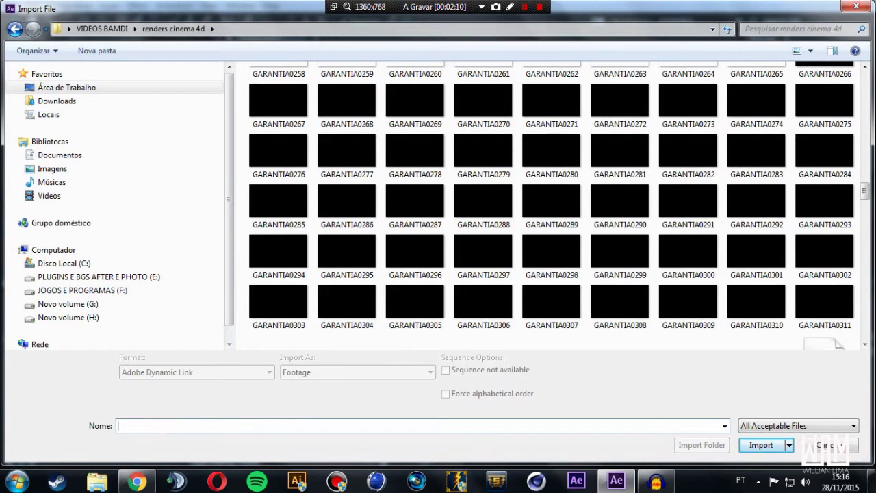
text(tu)
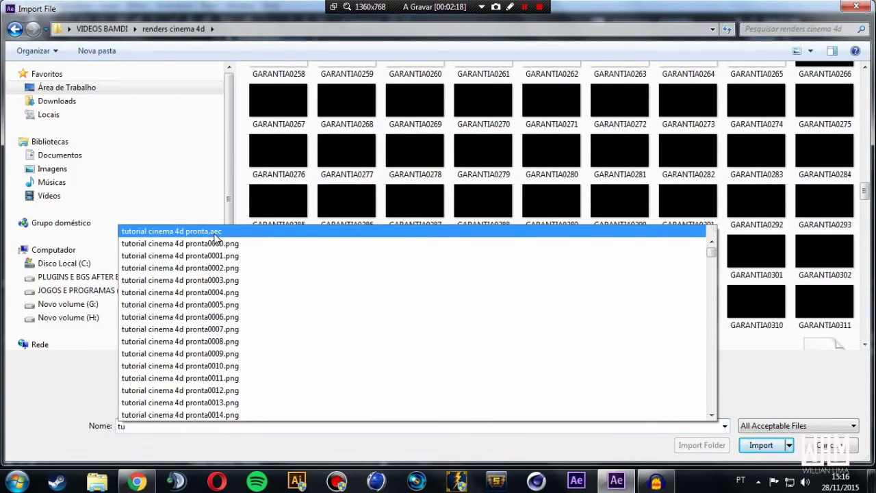
click(216, 234)
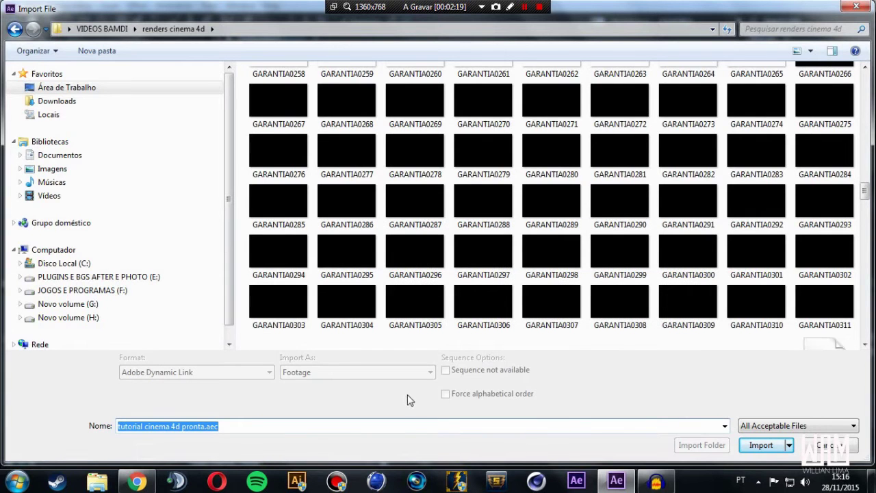
click(771, 446)
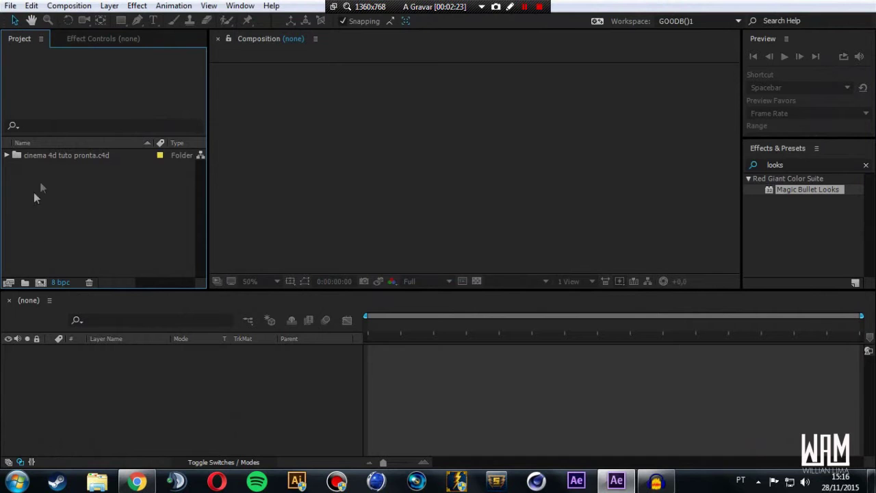
- Expand the imported cinema 4d tuto pronta.c4d folder and open its composition
click(67, 155)
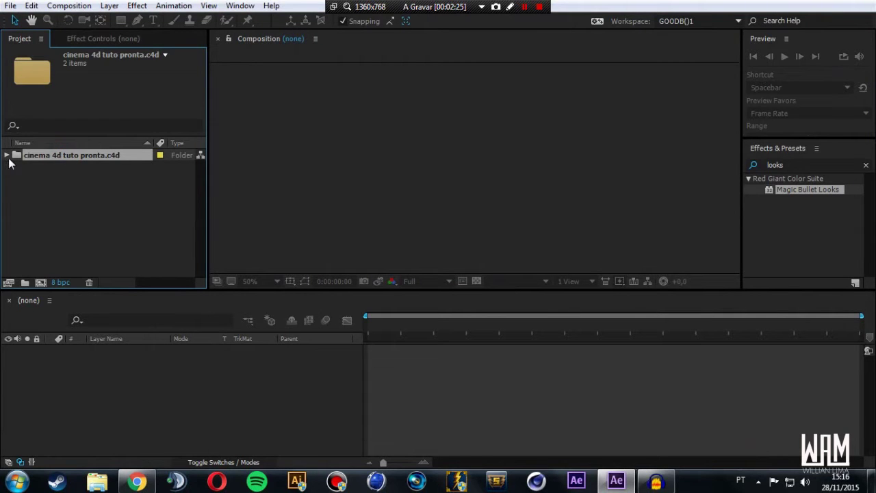
click(7, 155)
click(48, 167)
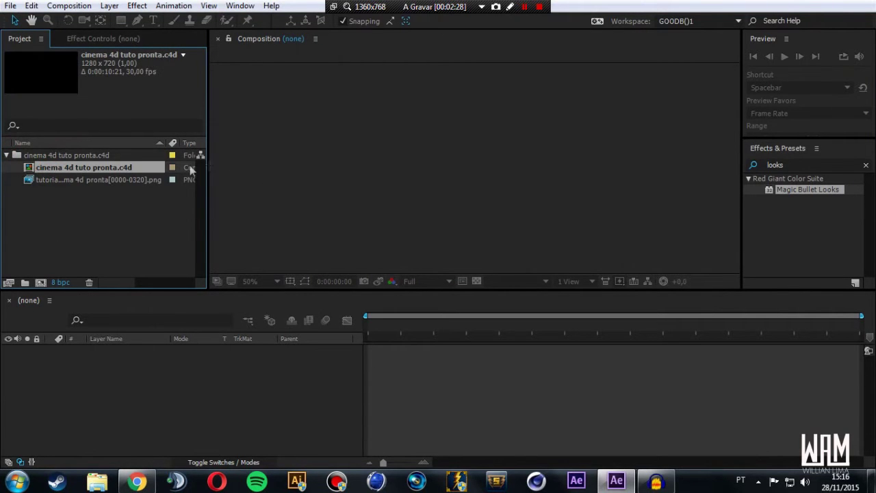
double_click(98, 168)
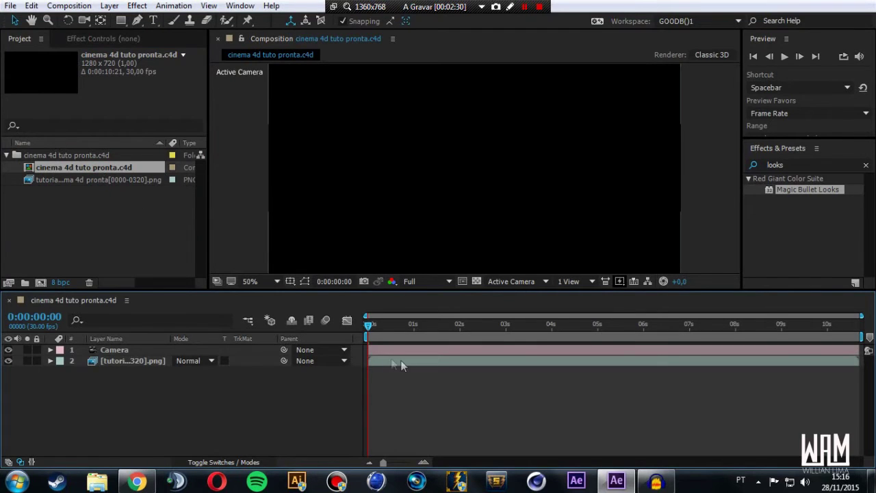
- Move the playhead to 0:00:04:02, deselect all layers, and start a new 1280×720 black solid
drag(368, 324, 558, 336)
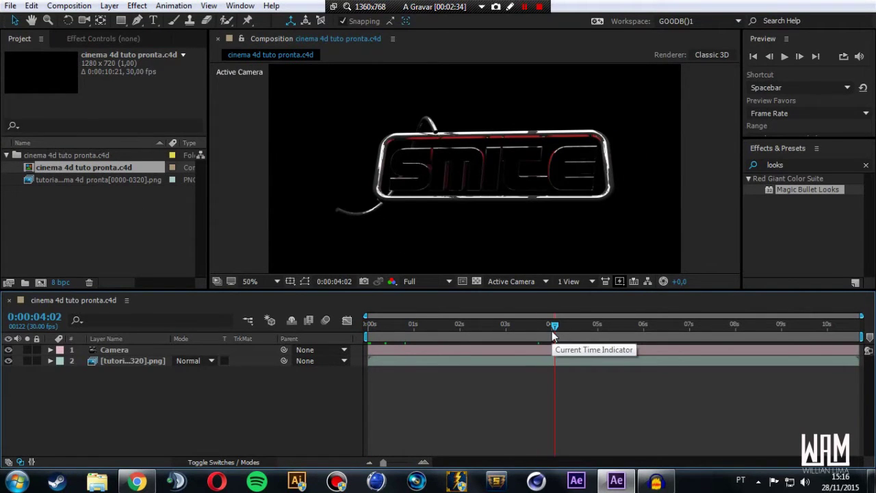
click(140, 350)
click(413, 403)
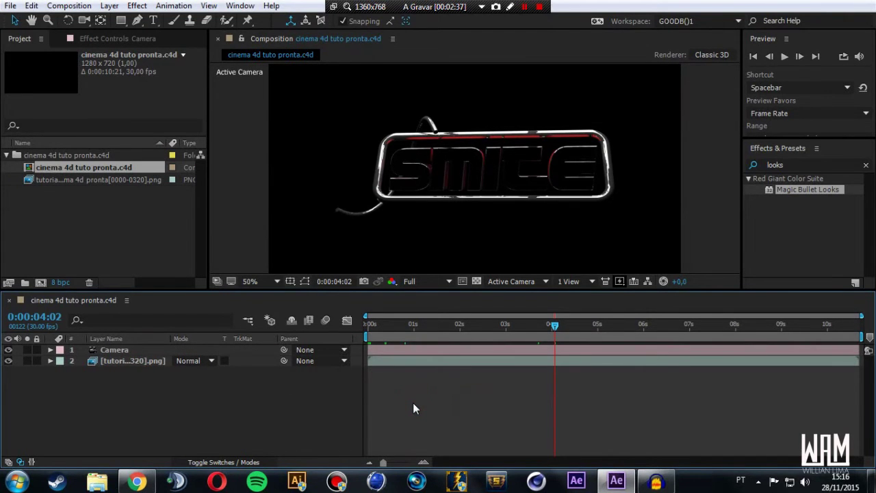
key(ctrl+y)
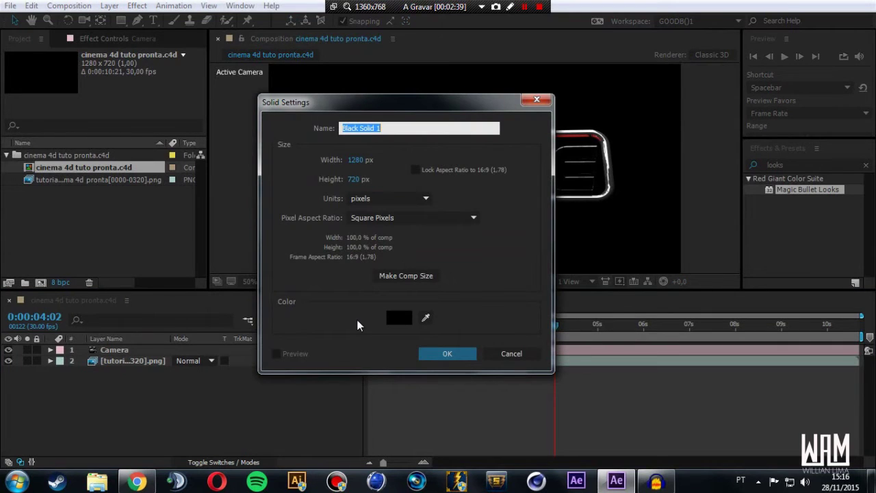
- Name the new solid 'esmolke' and apply Trapcode Form to it
text(esmolke)
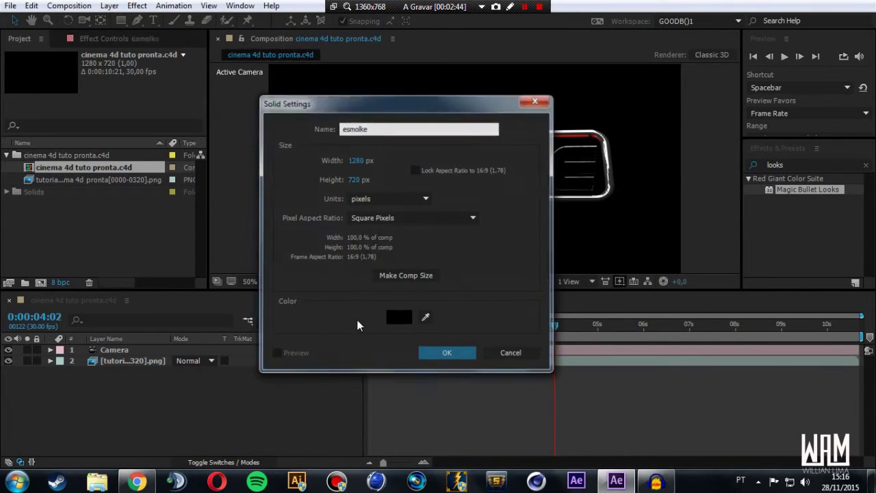
key(Return)
click(137, 5)
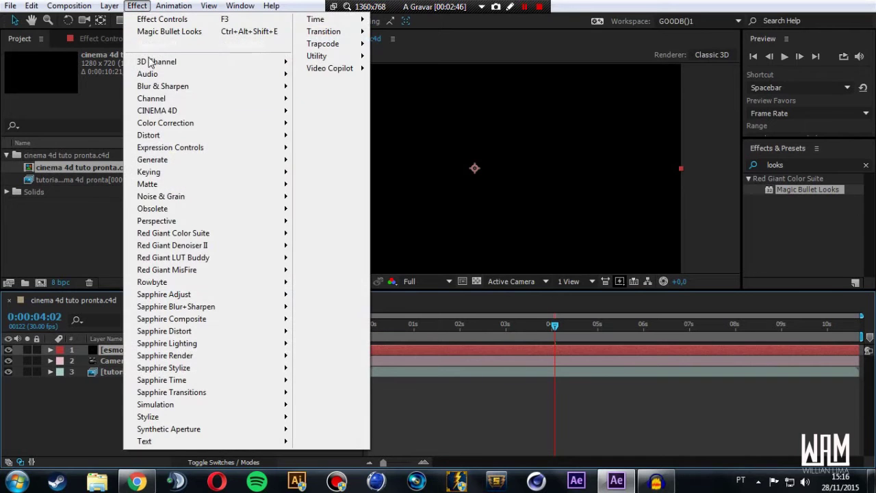
mouse_move(350, 44)
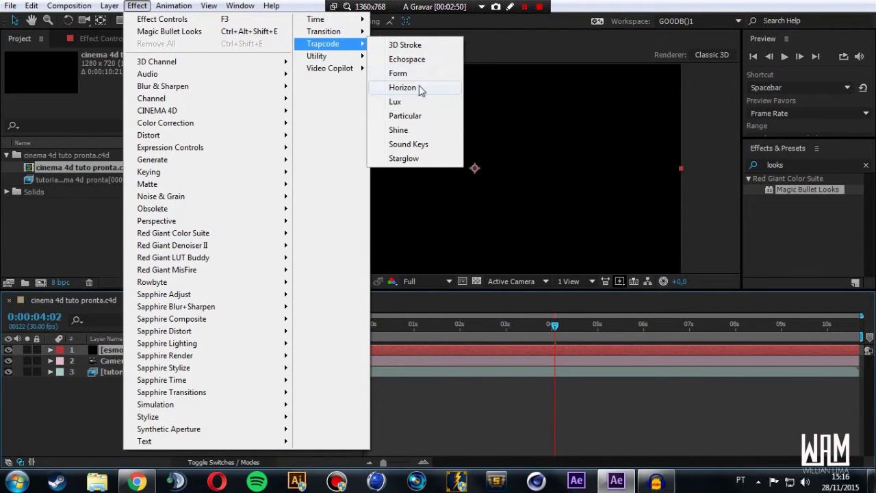
click(411, 74)
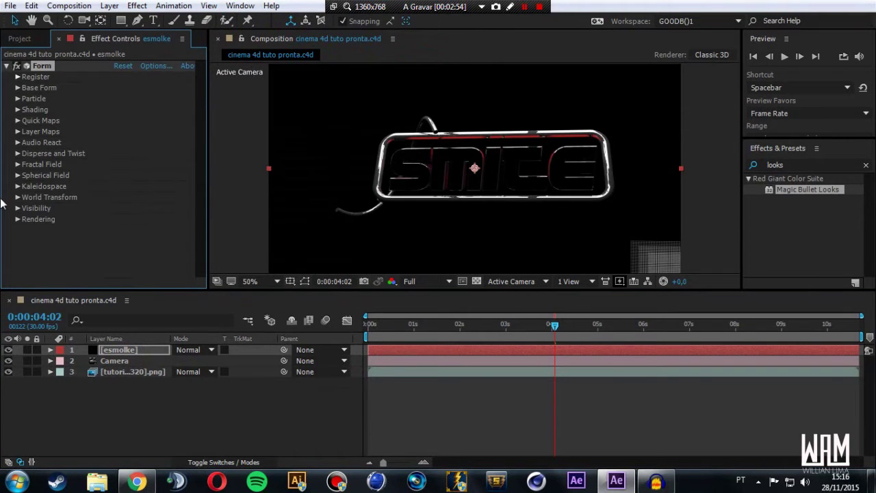
- Set Form's Disperse amount to 3000
click(17, 154)
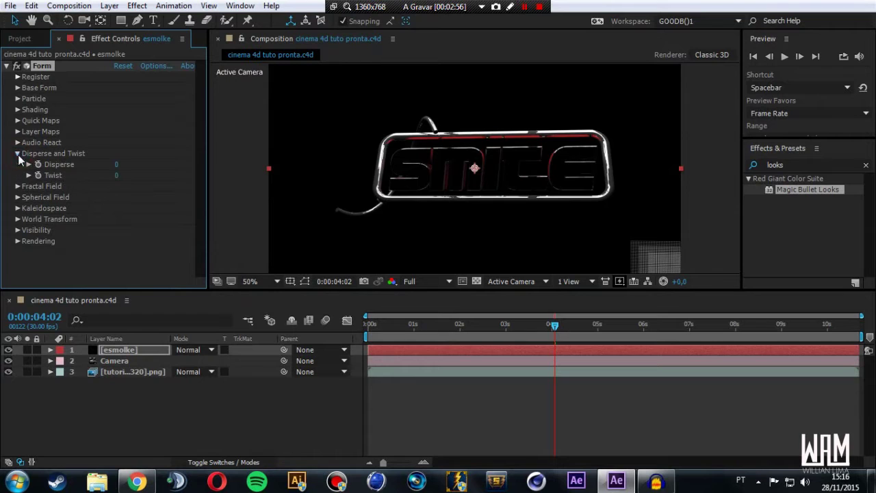
click(118, 164)
text(3000)
click(19, 153)
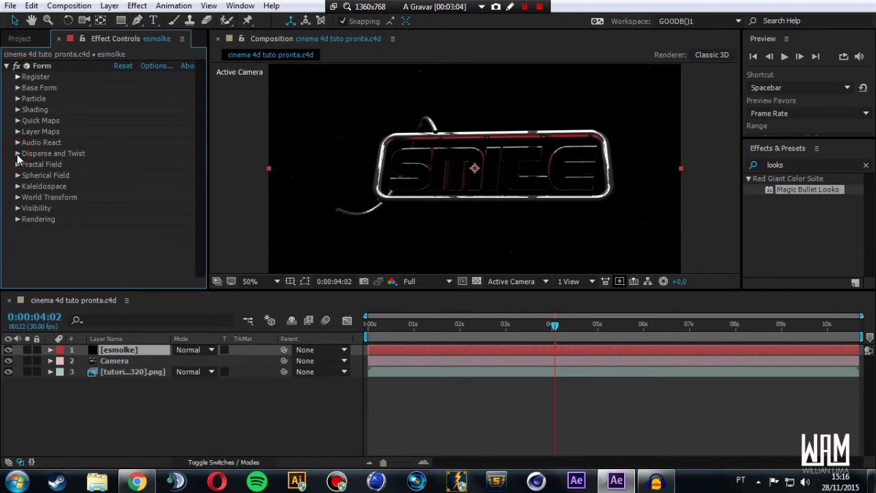
click(18, 154)
- Make the particles Cloudlet type with Feather 0 and Size 60
click(18, 98)
click(184, 114)
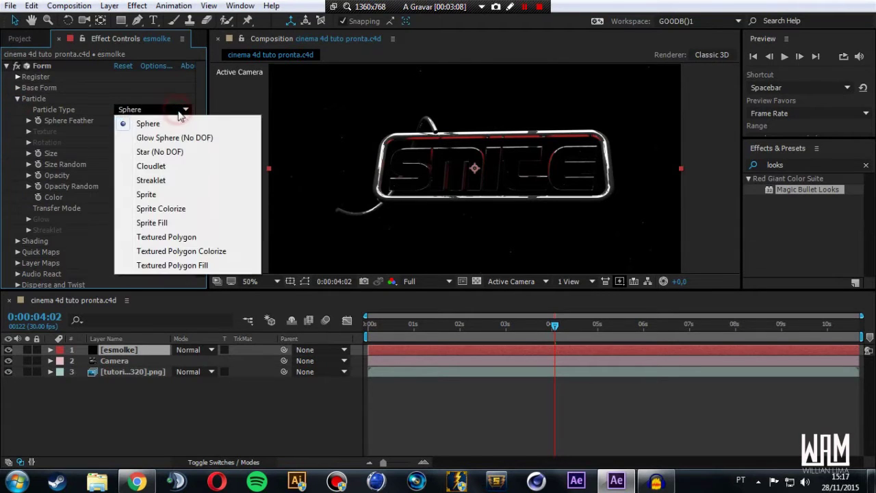
click(170, 169)
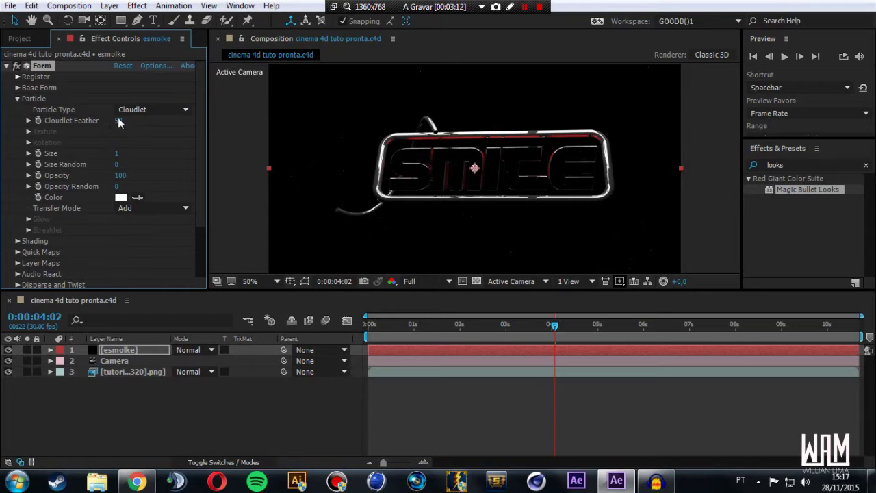
click(117, 120)
text(0)
click(135, 152)
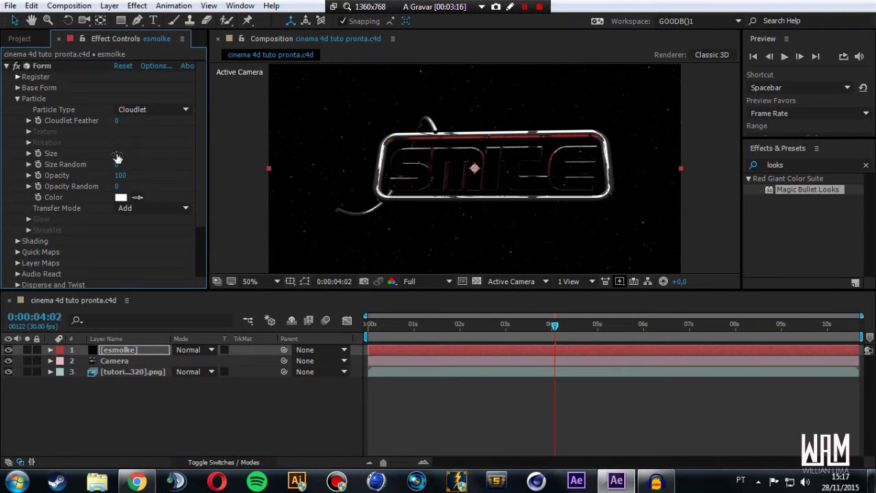
click(117, 154)
text(60)
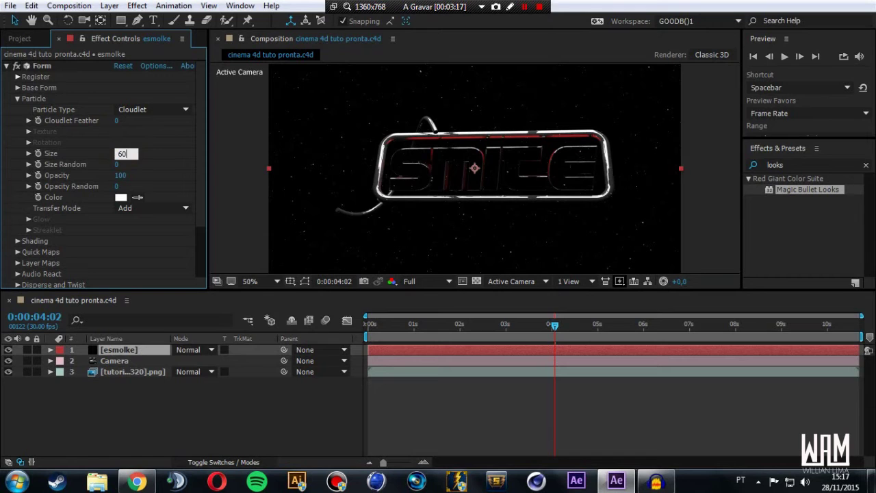
- Set particle Opacity to 1 and Opacity Random to 100
drag(120, 175, 111, 179)
click(120, 176)
text(1)
key(Return)
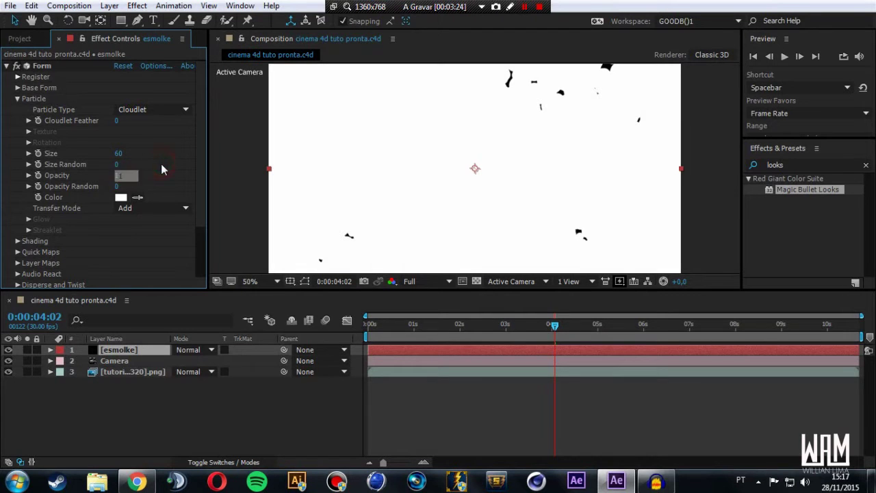
click(118, 187)
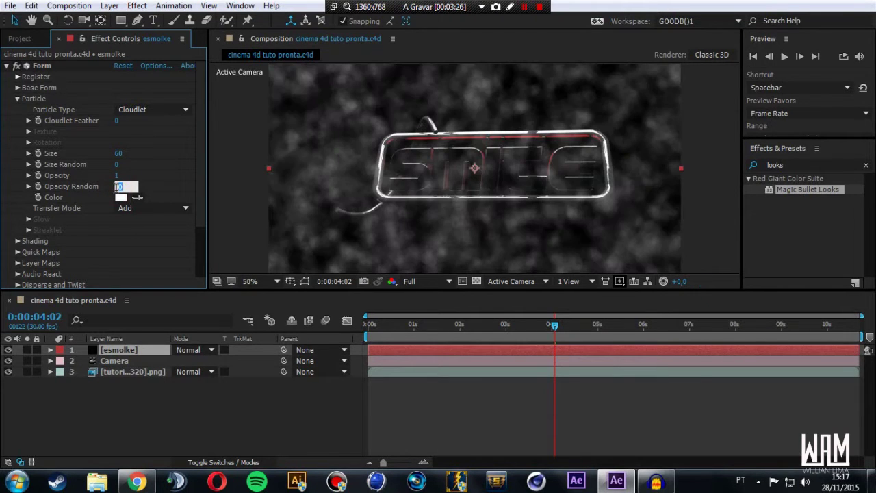
text(100)
key(Return)
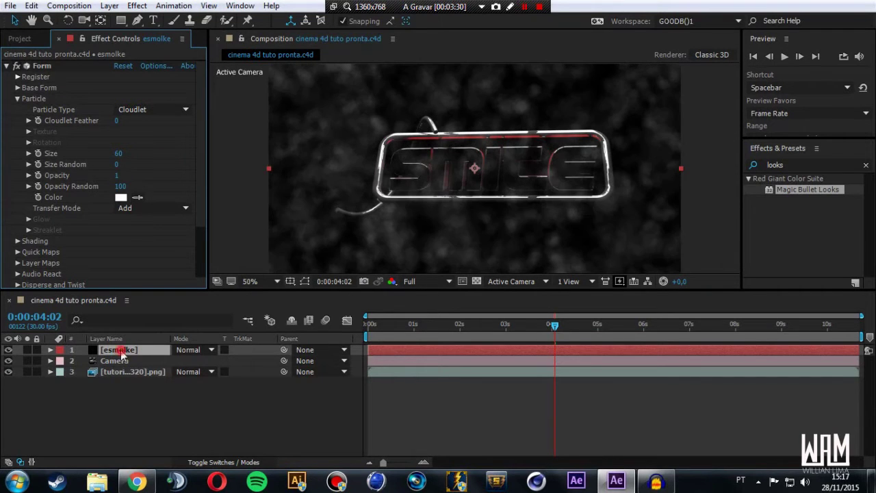
- Move esmolke to the bottom of the stack, colour the smoke red, and collapse Form
drag(120, 350, 121, 379)
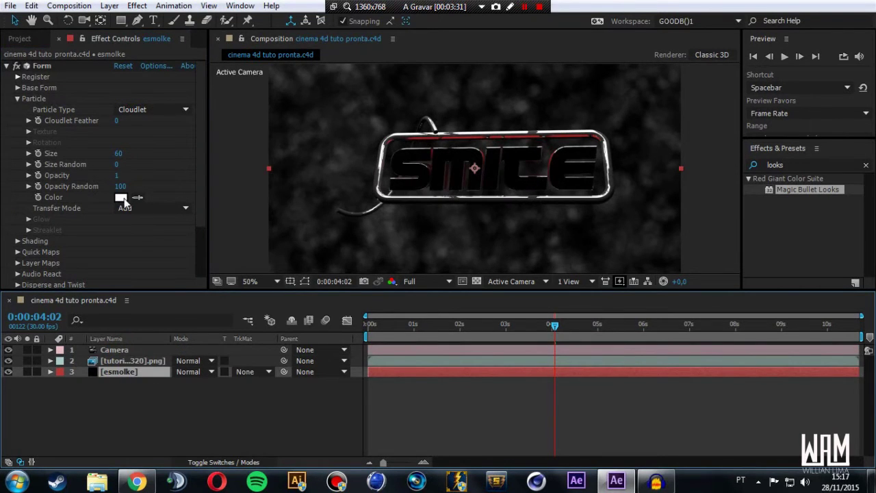
click(121, 197)
text(DE1818)
click(557, 154)
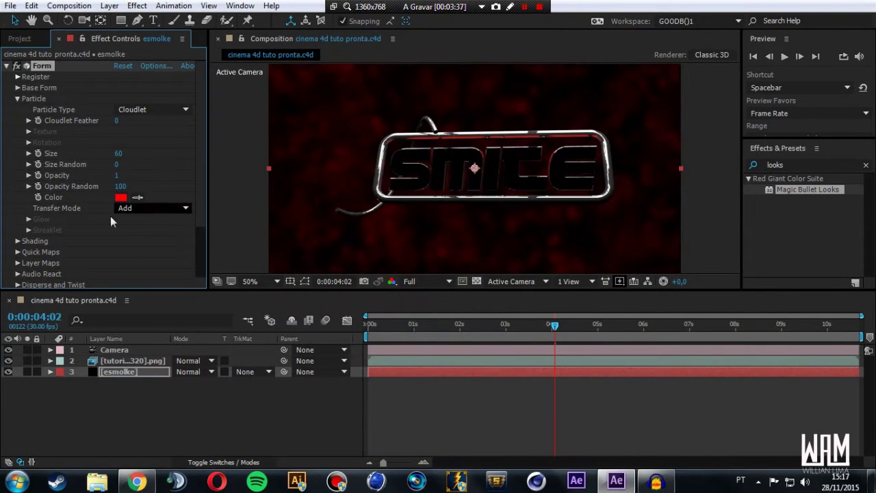
click(7, 66)
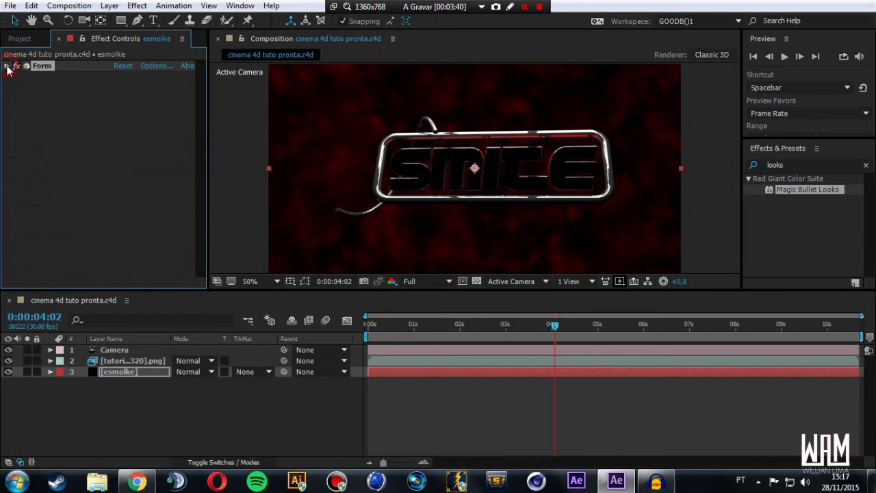
- Create a new solid named 'particulas' and apply Form to it
click(65, 149)
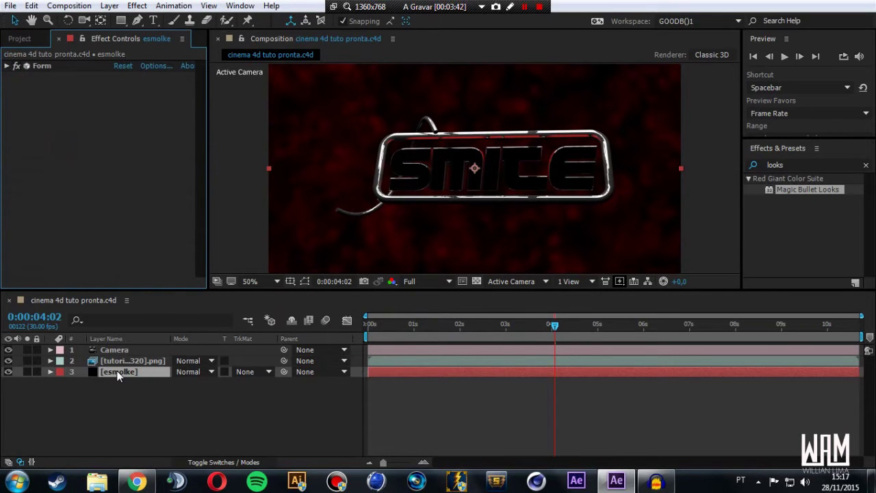
key(ctrl+y)
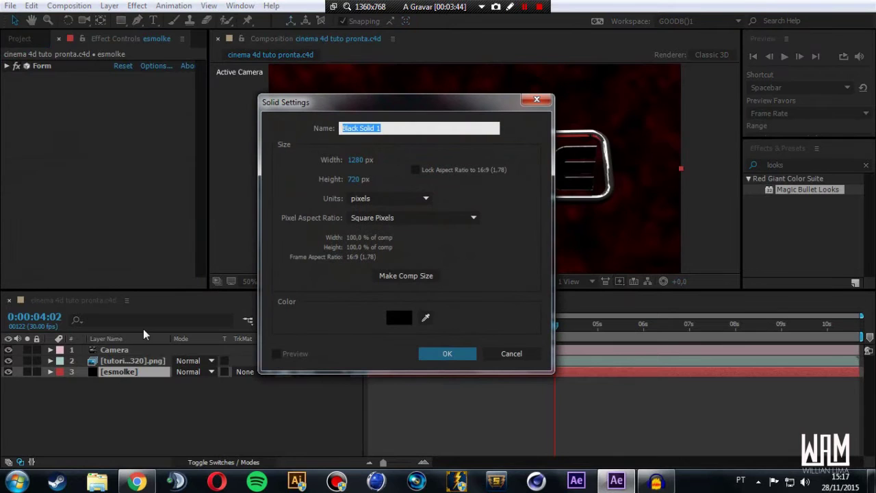
text(particulas)
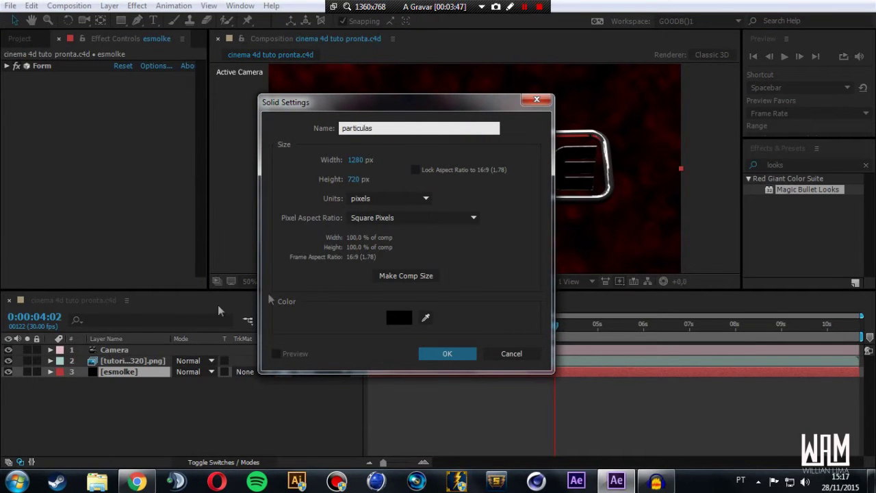
click(383, 276)
click(445, 354)
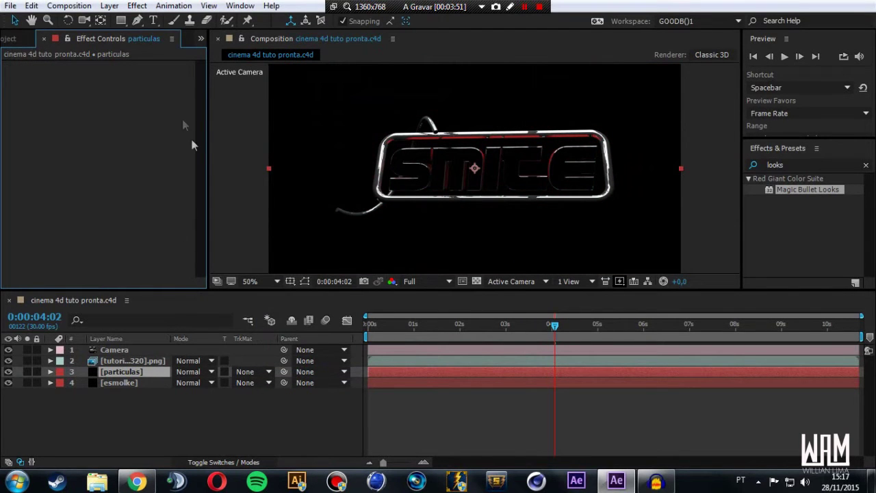
click(137, 5)
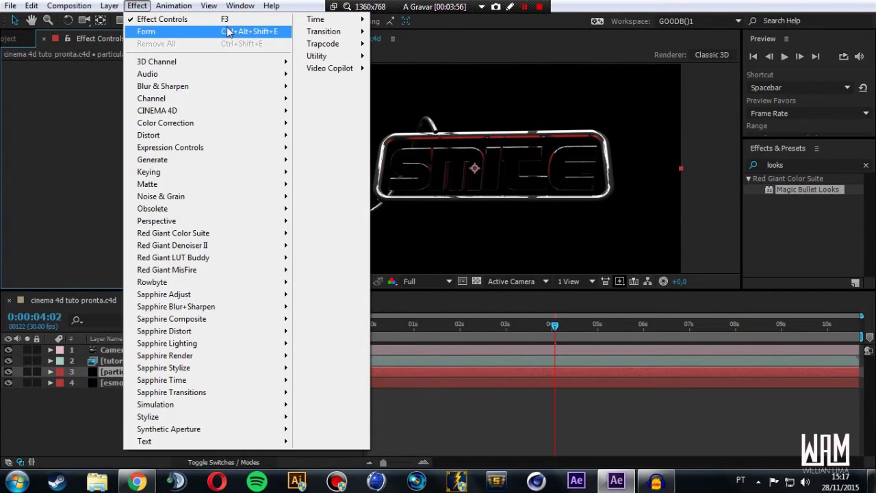
click(194, 37)
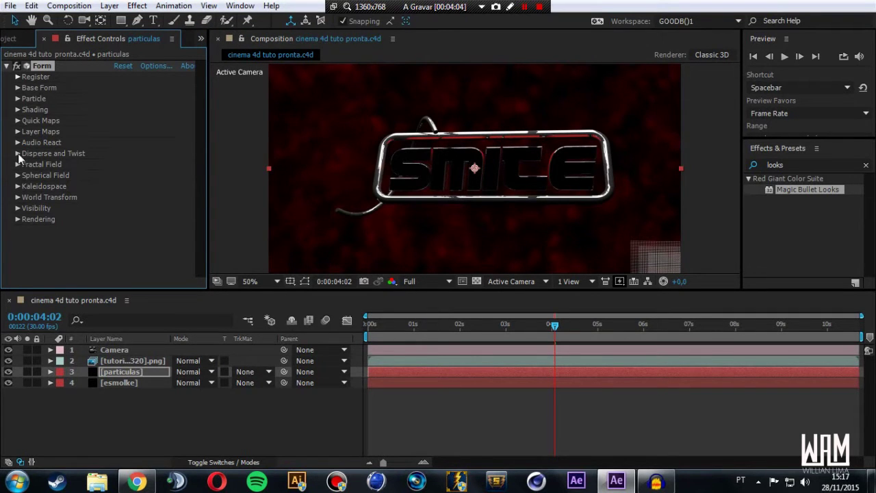
- Set Disperse to 3000, and fractal Affect Opacity and Displace to 40
click(17, 153)
click(117, 165)
text(3000)
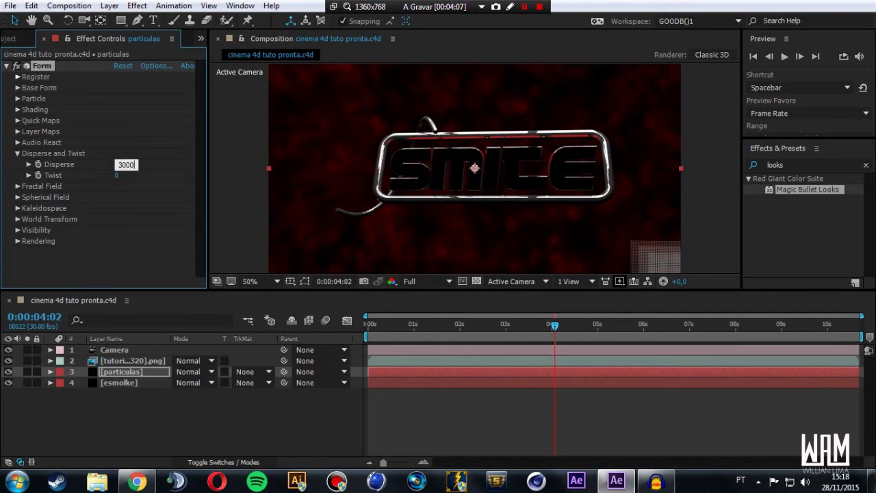
key(Return)
click(18, 154)
click(17, 164)
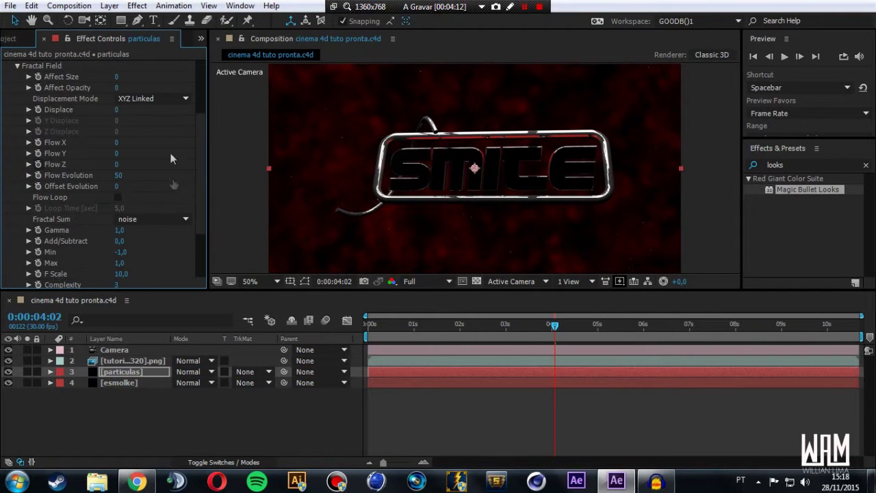
click(118, 88)
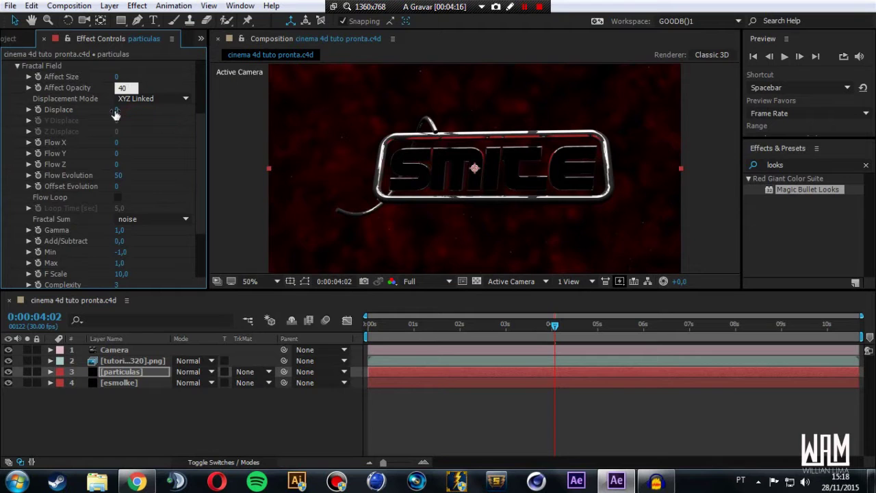
click(117, 111)
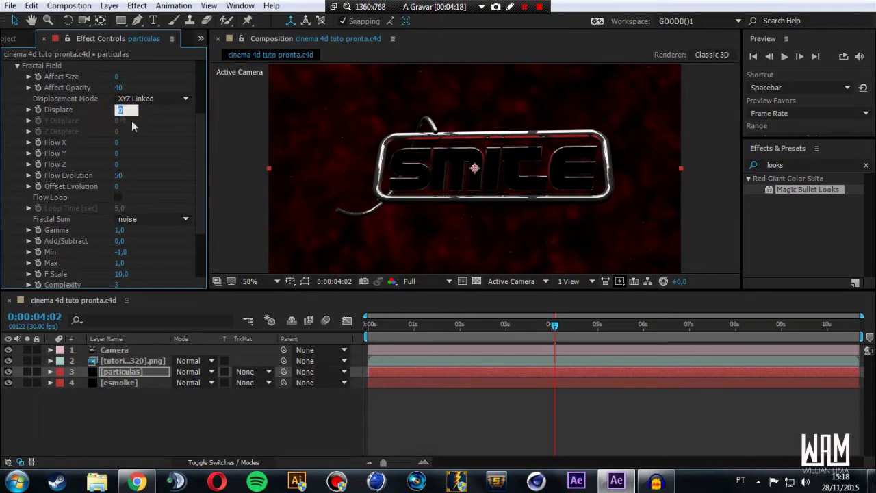
text(40)
key(Return)
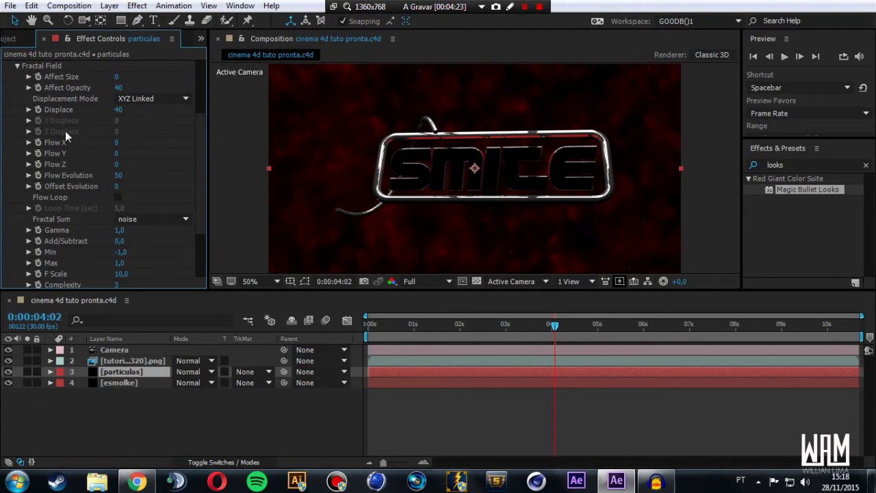
click(17, 100)
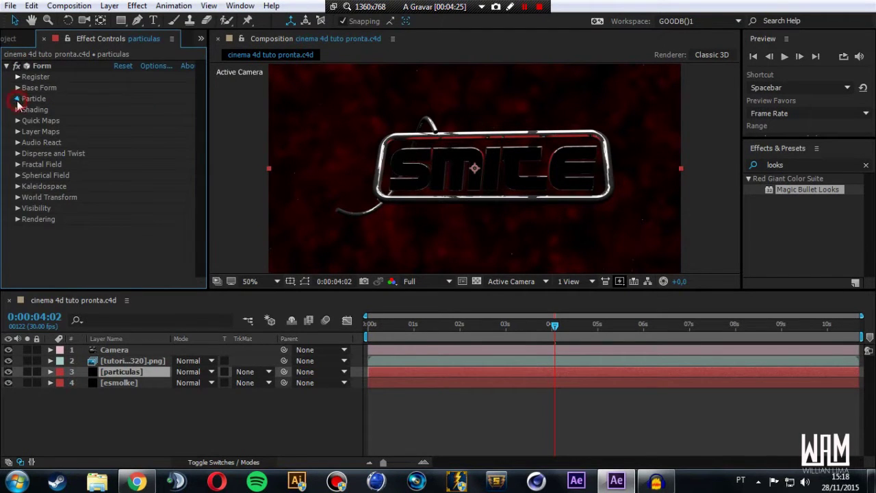
- Make the particles Cloudlet type with Feather 0 and Size 2
click(143, 109)
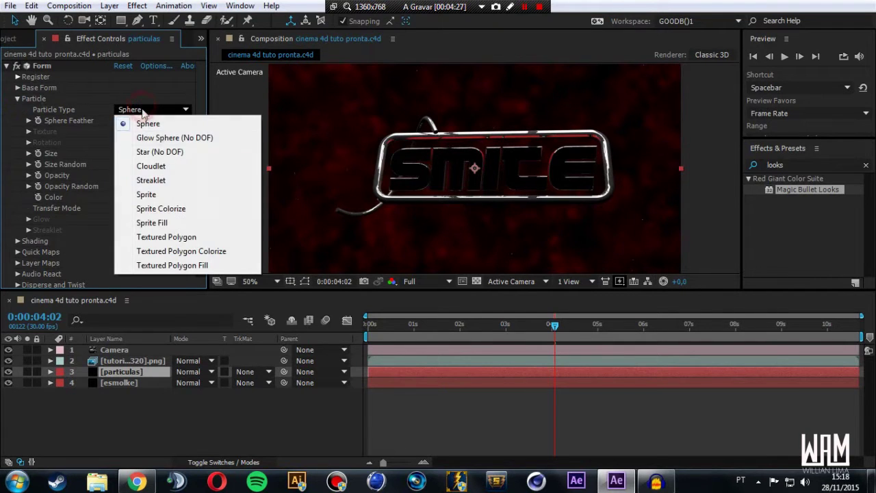
click(170, 167)
click(118, 122)
click(158, 145)
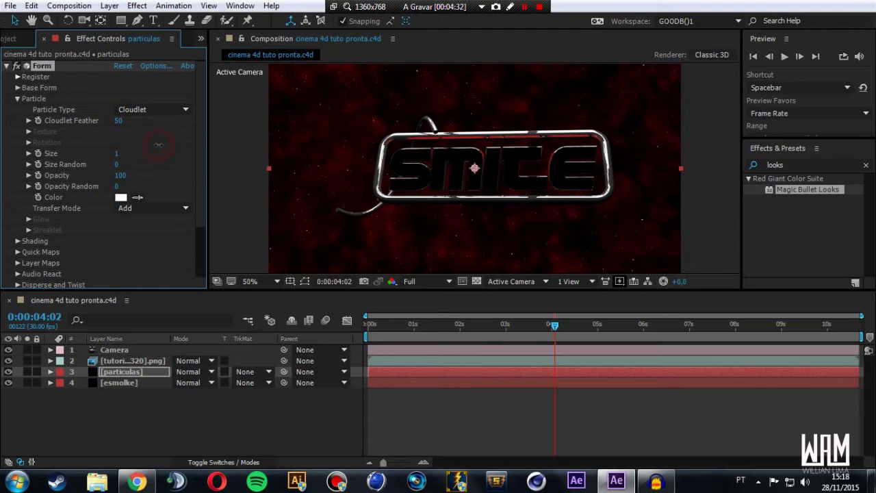
text(0)
click(135, 162)
click(117, 154)
text(2)
click(143, 137)
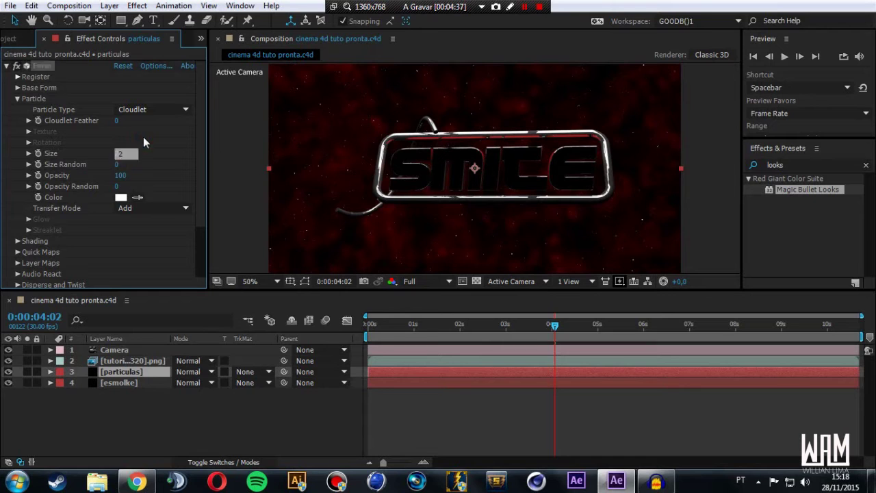
- Set Opacity Random to 100 and the particle colour to pure red
click(117, 187)
text(100)
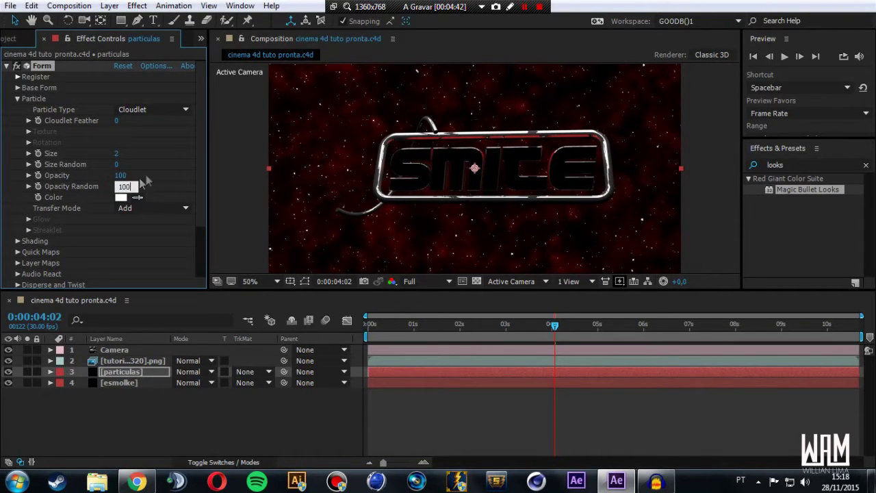
key(Return)
click(120, 198)
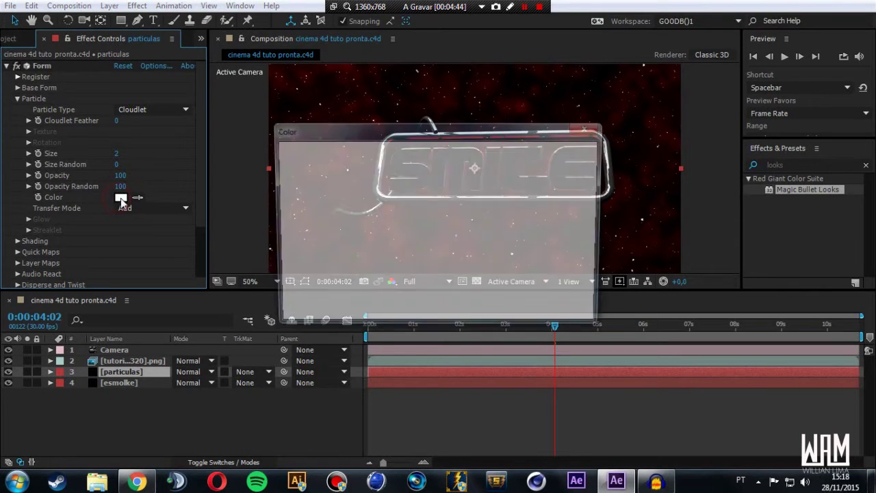
click(444, 169)
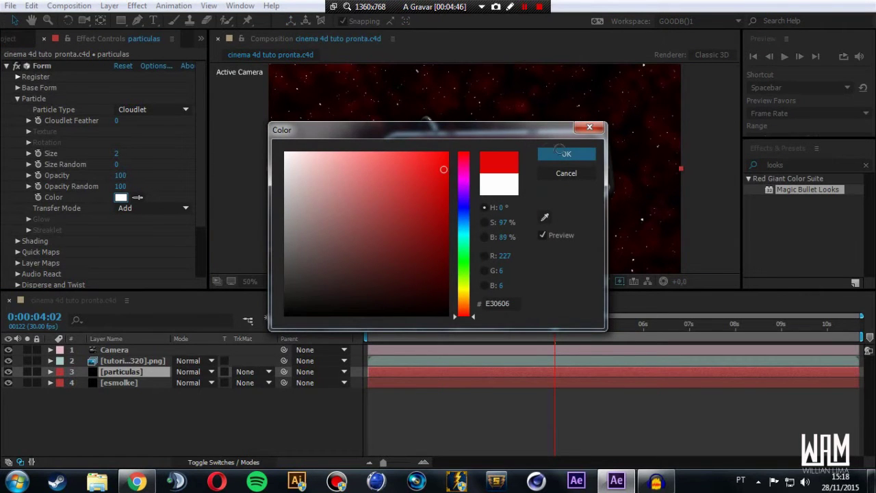
drag(560, 150, 559, 156)
click(559, 156)
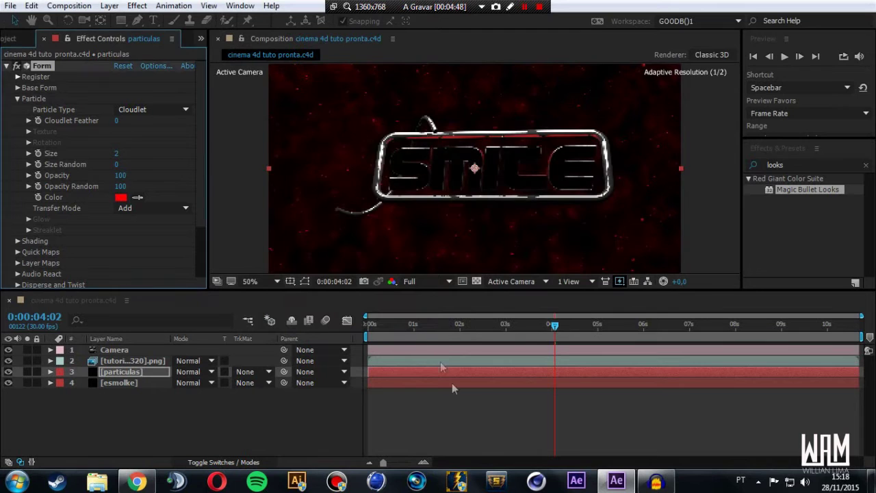
click(409, 281)
- Set preview to Half resolution, move particulas below esmolke, and return to about one second
click(444, 332)
click(439, 427)
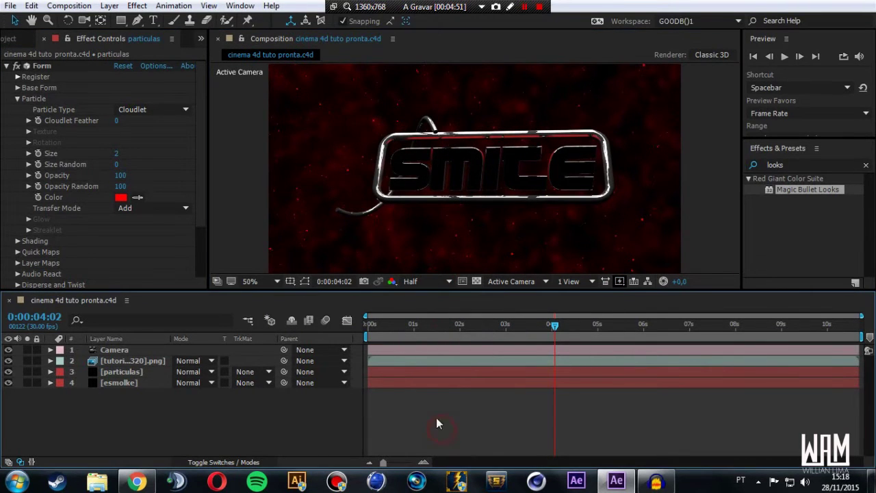
drag(129, 373, 128, 391)
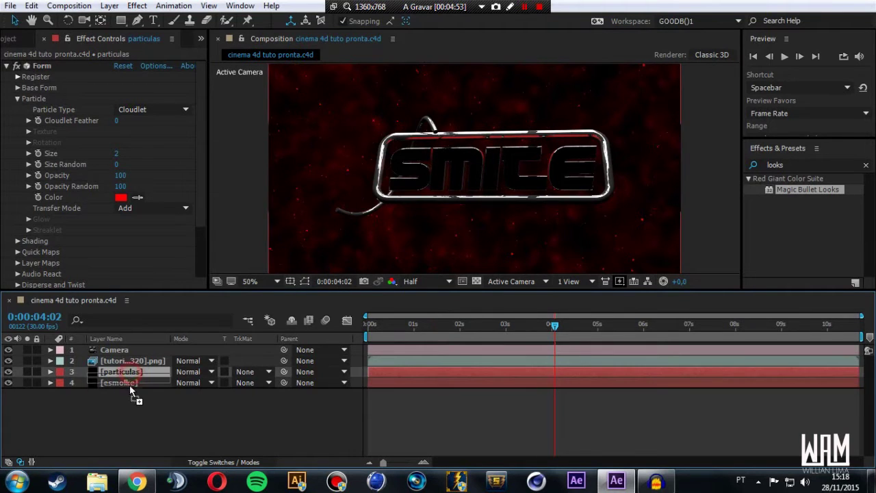
click(432, 400)
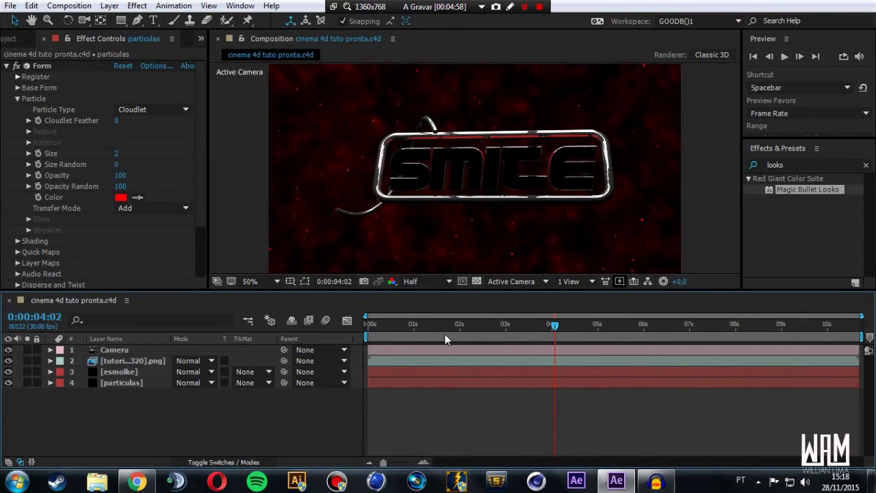
drag(372, 330, 447, 328)
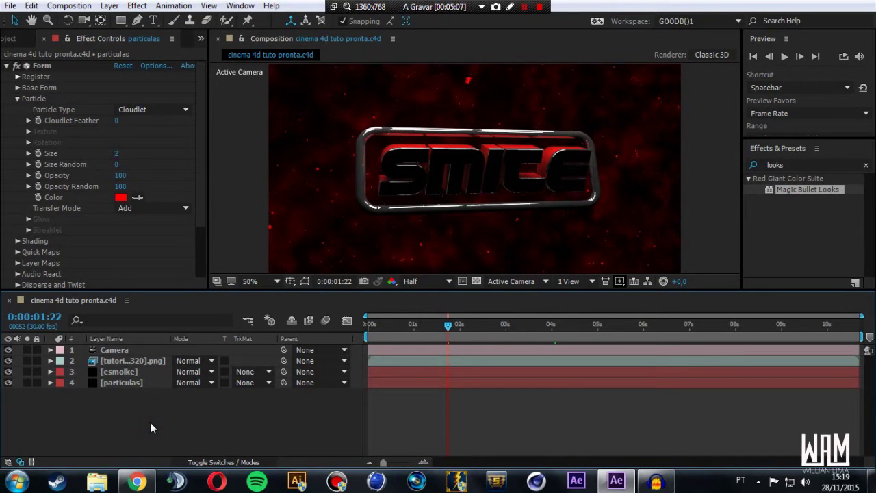
- Add an adjustment layer named 'controlador' and switch to Audacity
key(ctrl+alt+y)
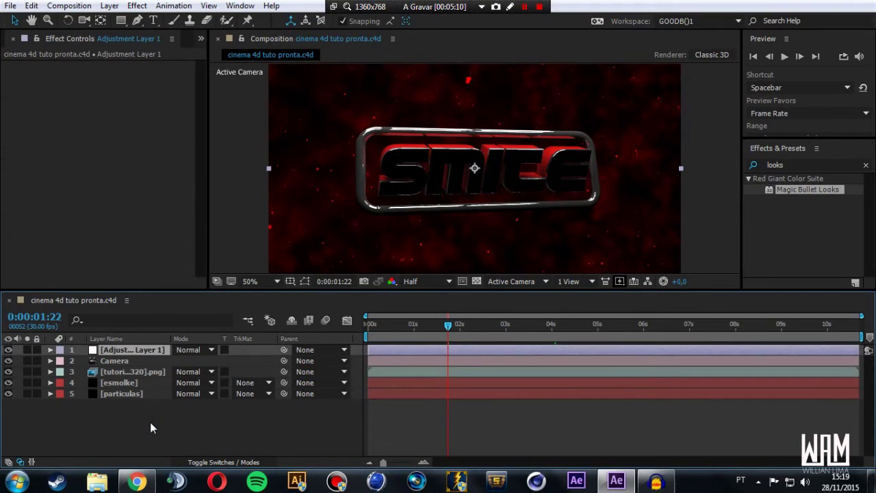
key(Return)
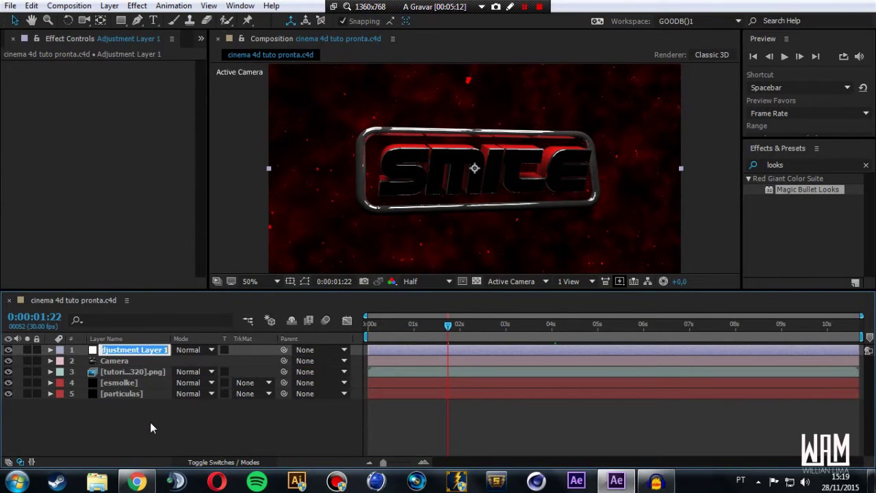
text(contro)
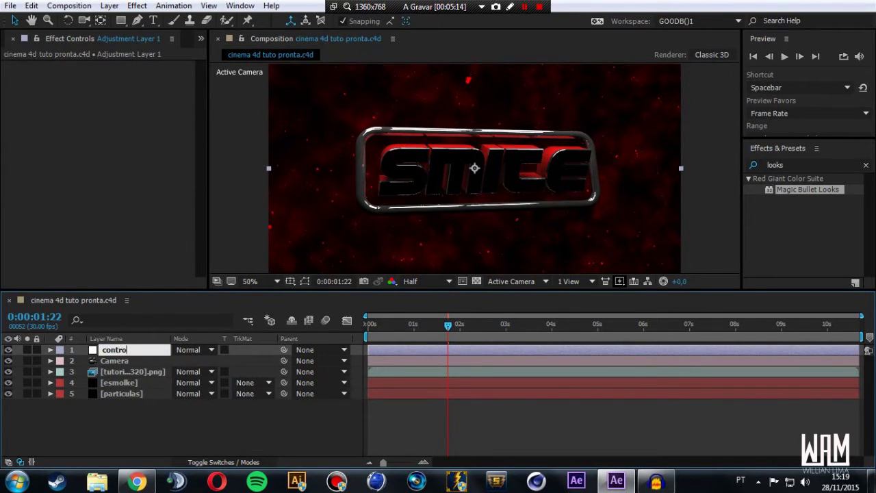
text(lador)
key(Return)
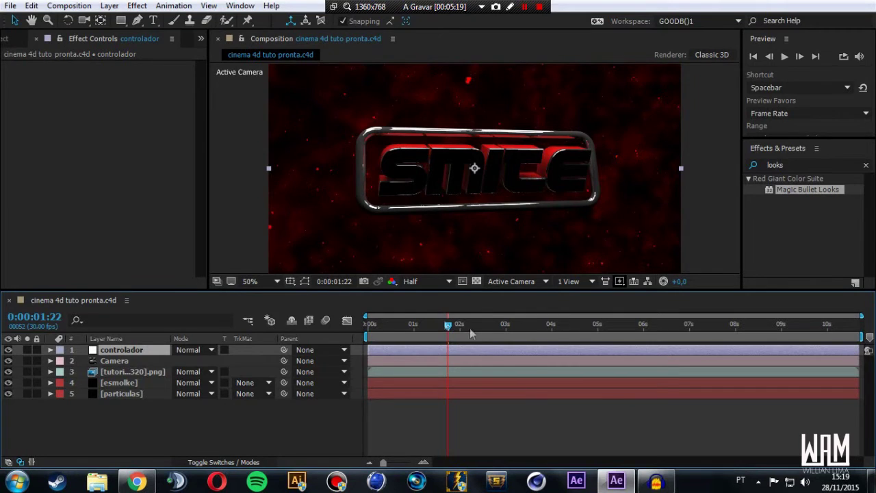
click(658, 482)
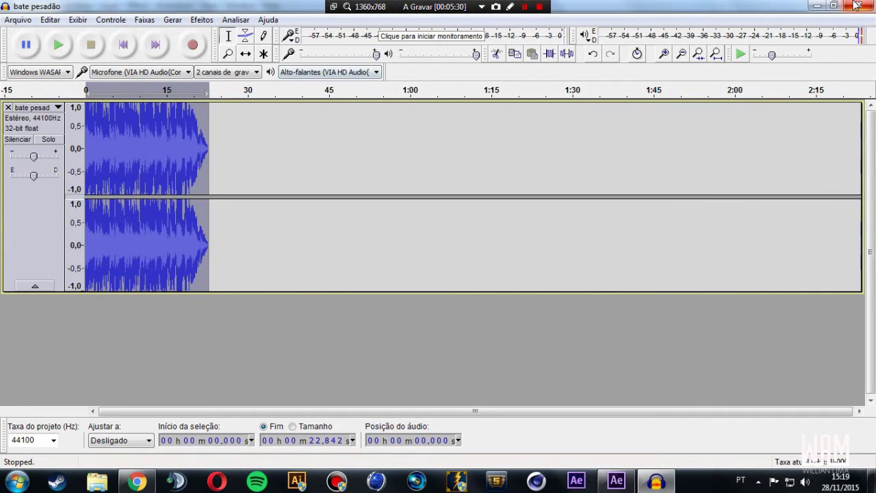
- Minimize Audacity to return to the After Effects composition
click(817, 7)
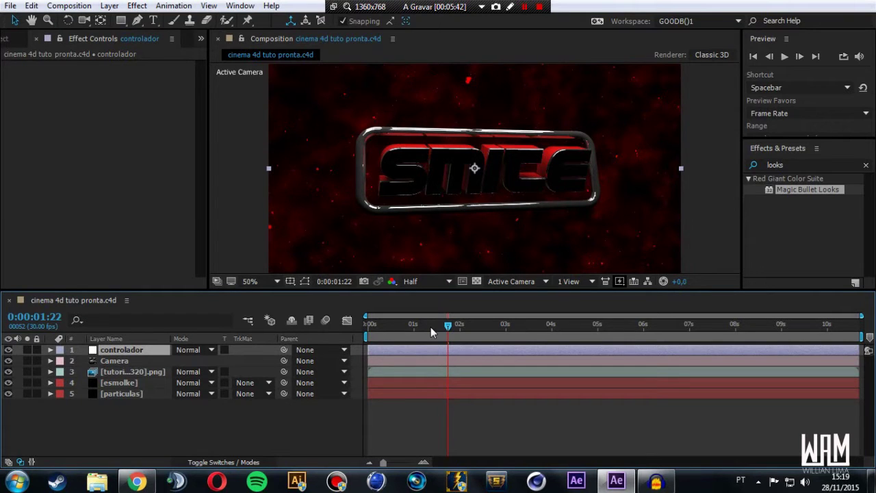
- Import Bate pesadao .wav from Músicas and place it in the composition as layer 2
click(10, 39)
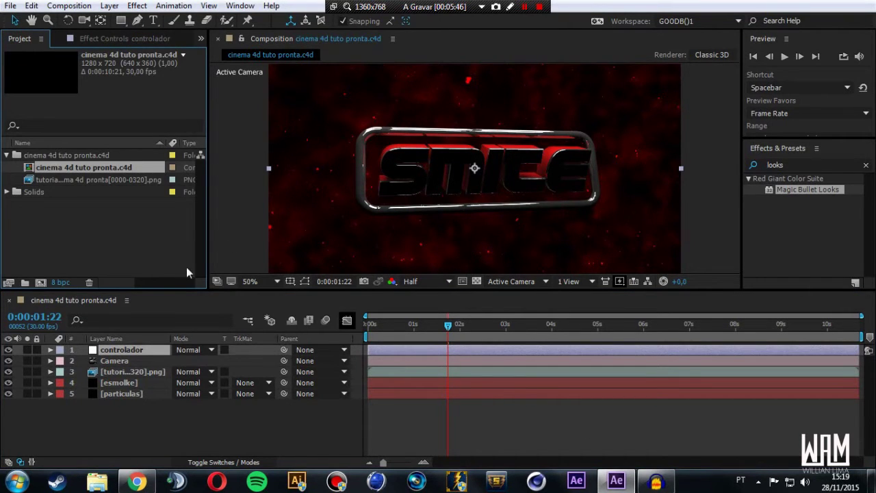
click(117, 237)
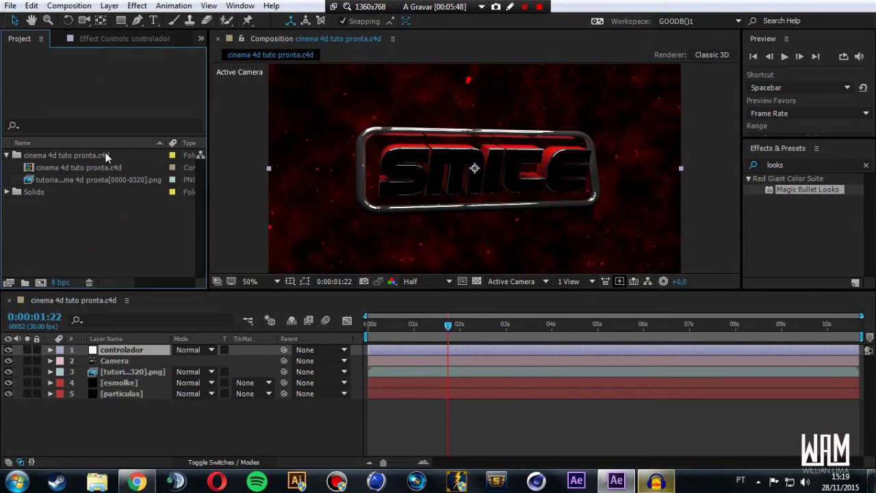
double_click(72, 220)
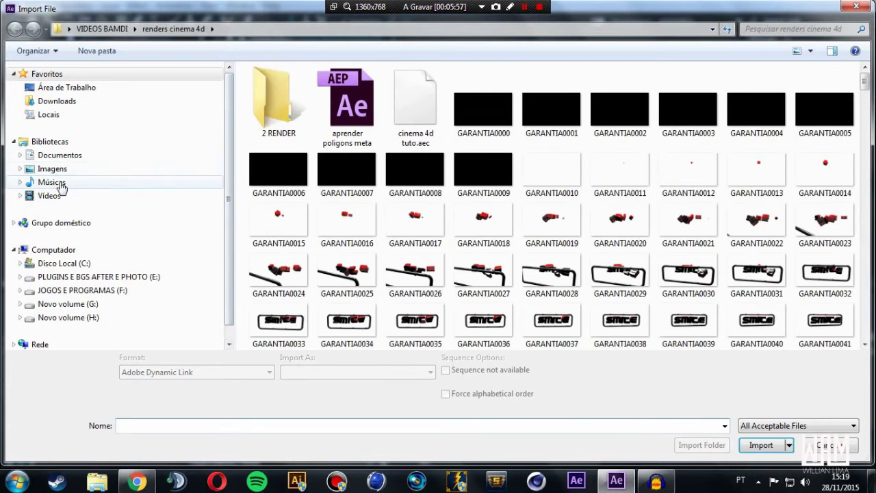
click(56, 182)
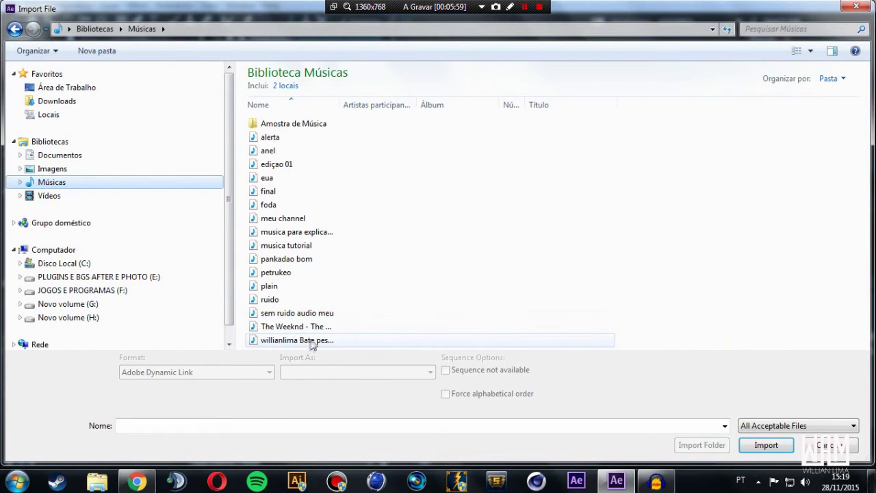
click(328, 341)
click(762, 446)
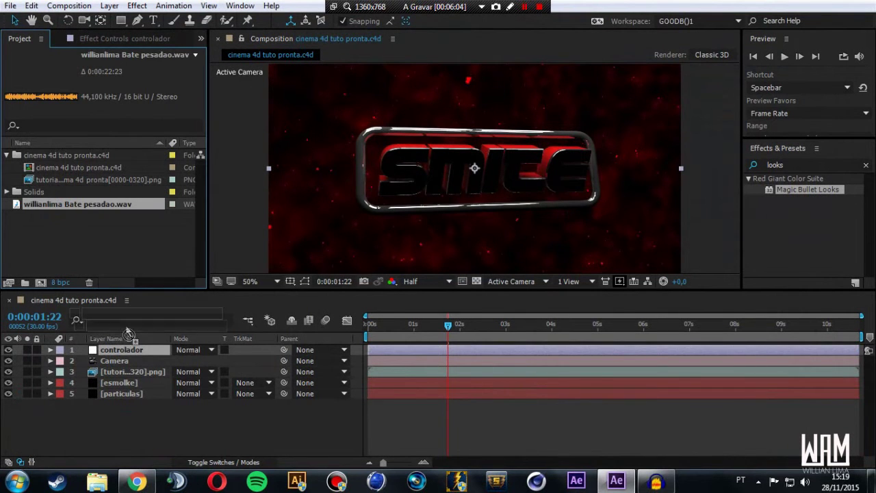
drag(65, 208, 129, 354)
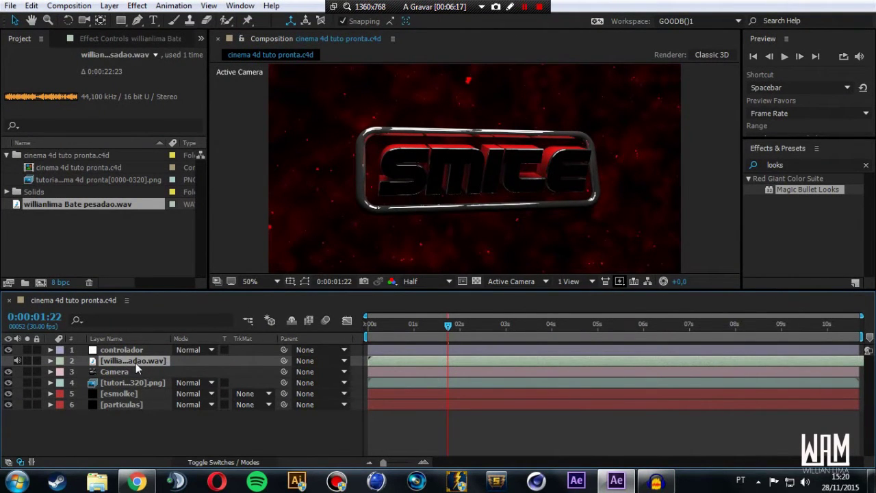
- Show the music waveform, shift the clip toward the comp start, and preview with sound
key(l)
key(l)
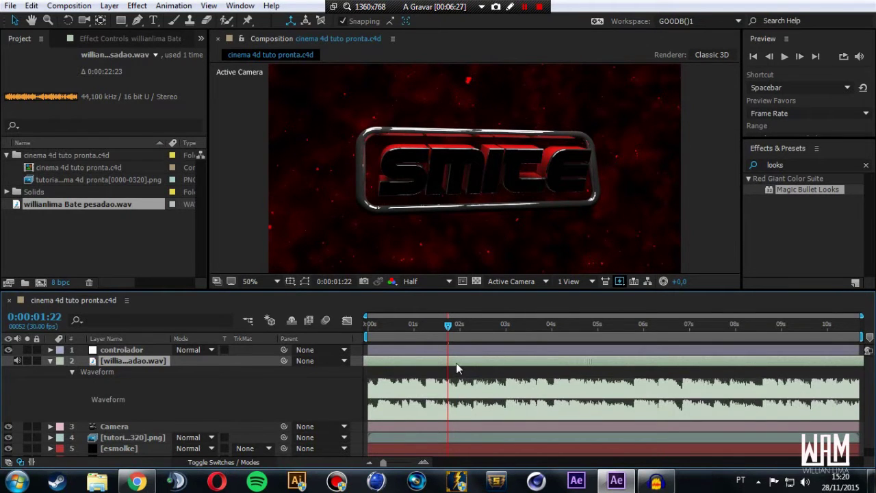
click(388, 363)
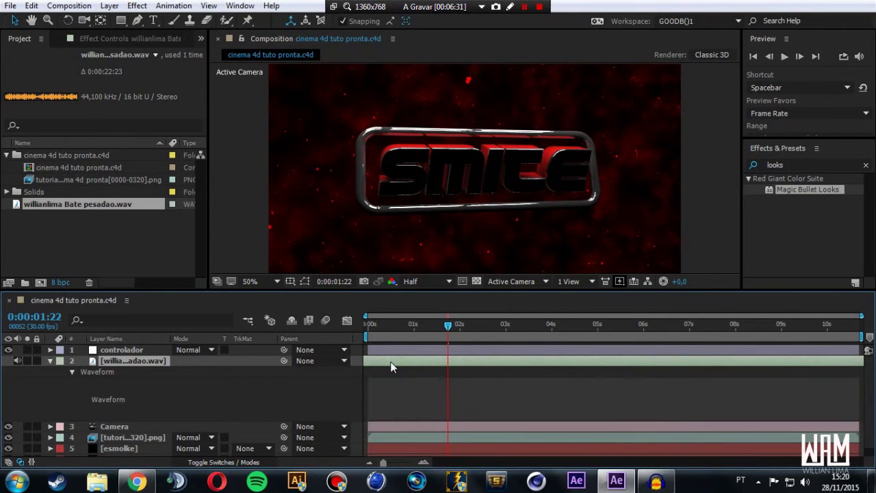
click(387, 360)
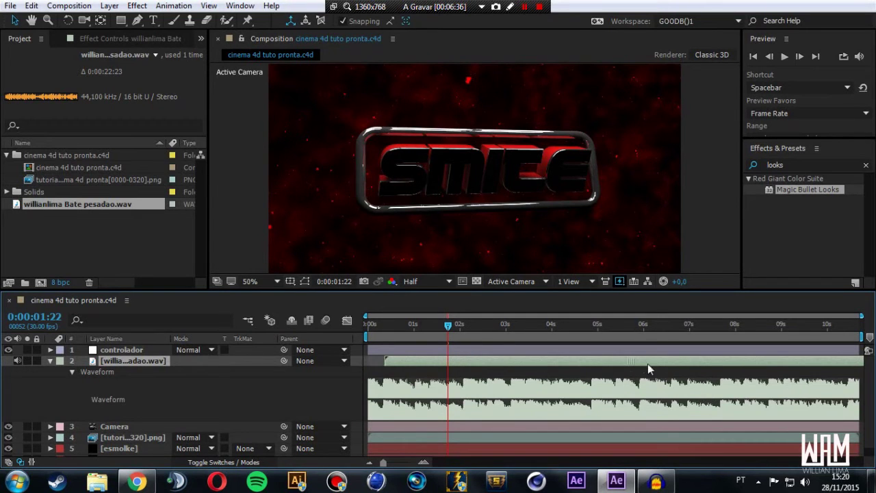
drag(638, 373, 617, 378)
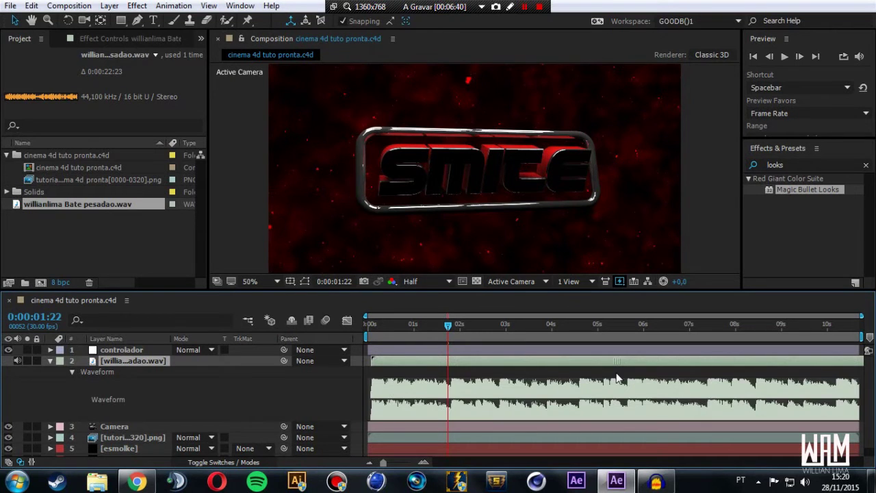
drag(616, 361, 614, 361)
click(372, 326)
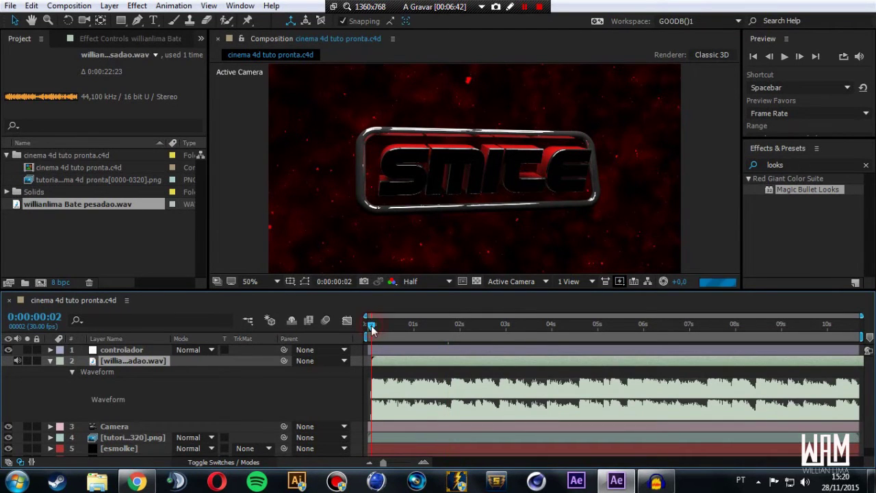
click(437, 325)
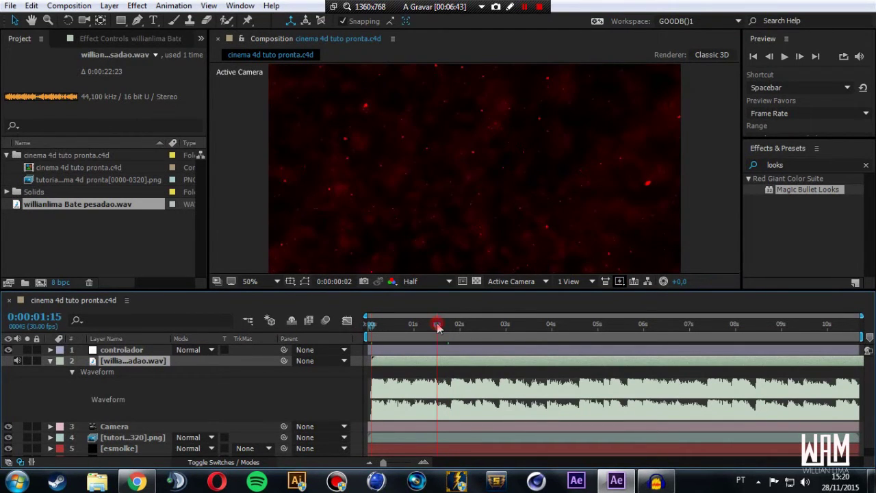
key(space)
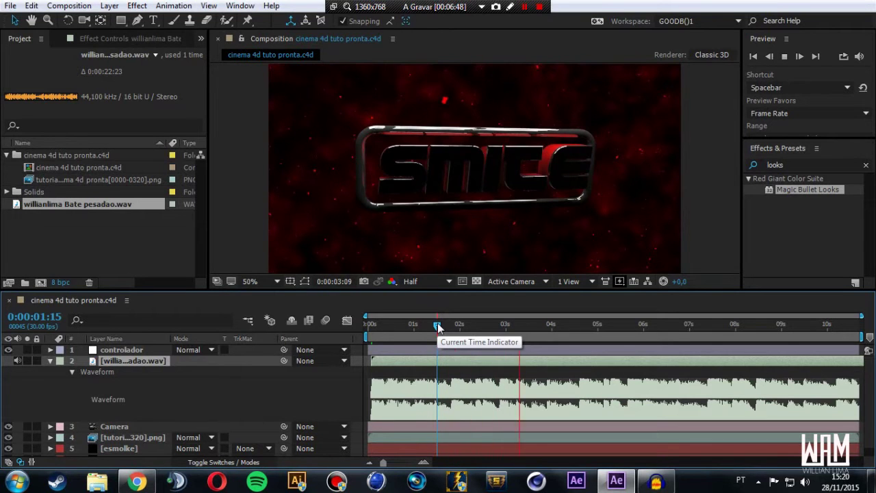
key(space)
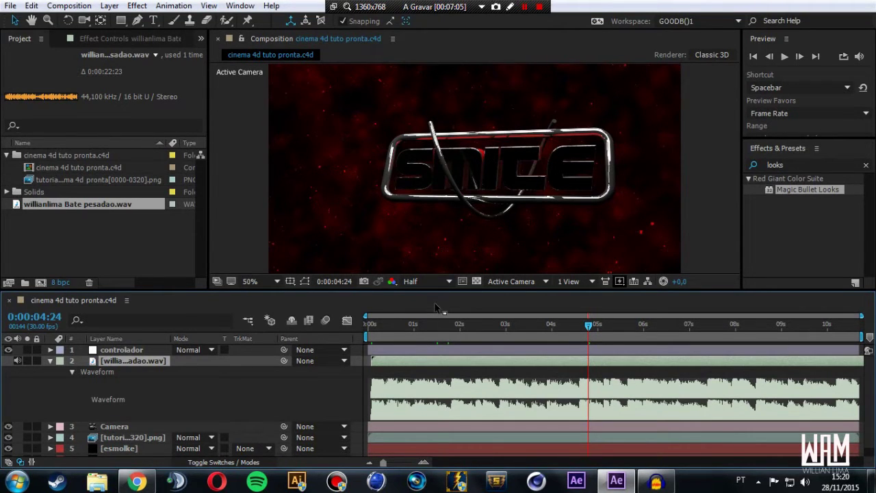
- Check Composition Settings, go to 0:00:02:01, and align the music start with 0 seconds
key(ctrl+k)
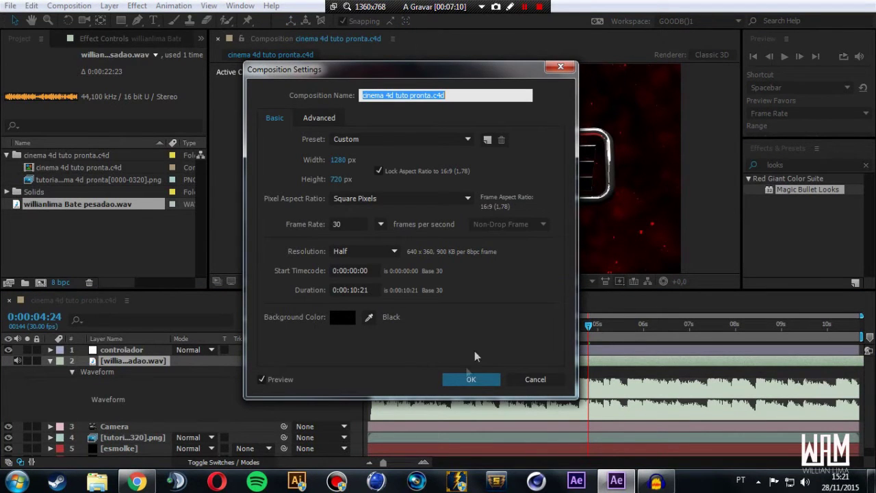
click(469, 380)
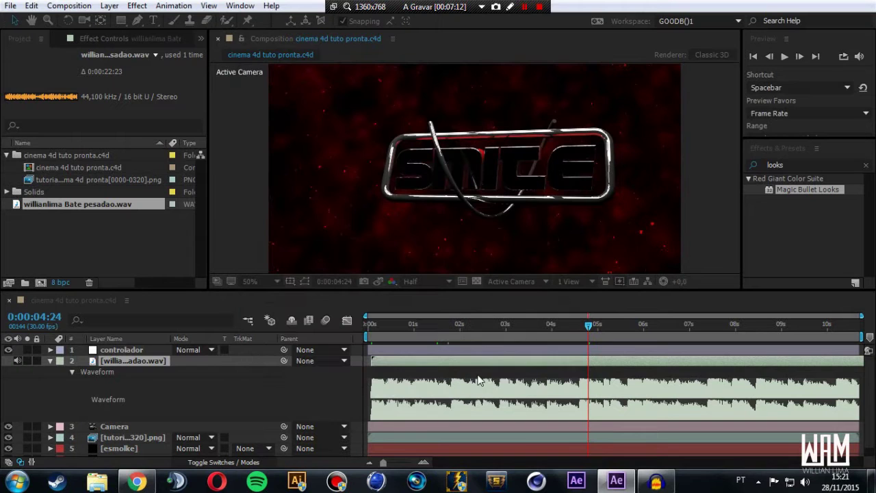
drag(378, 329, 461, 333)
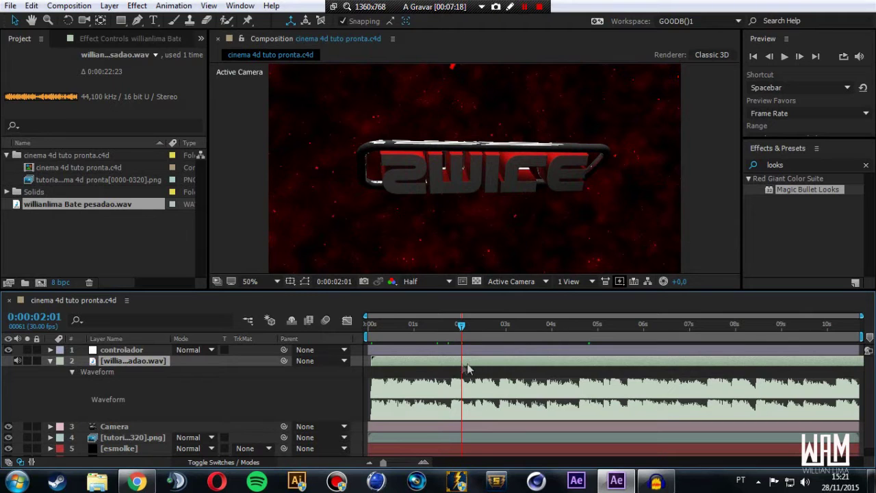
drag(411, 368, 401, 369)
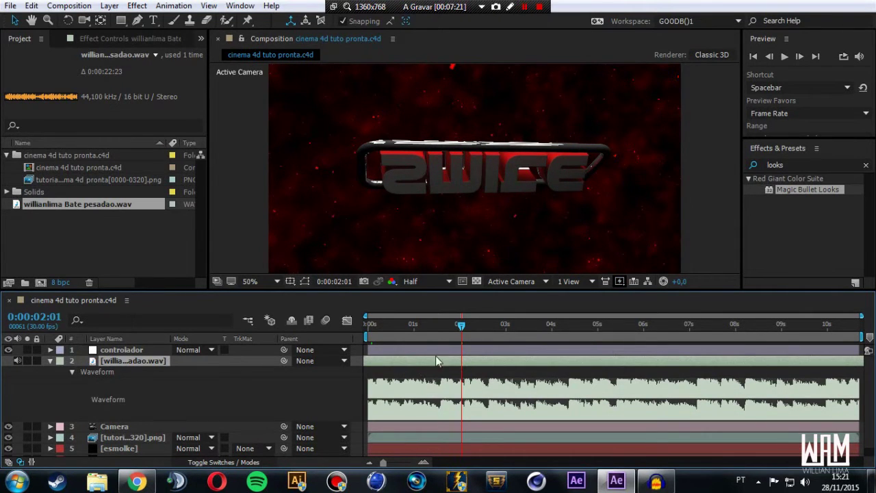
click(524, 8)
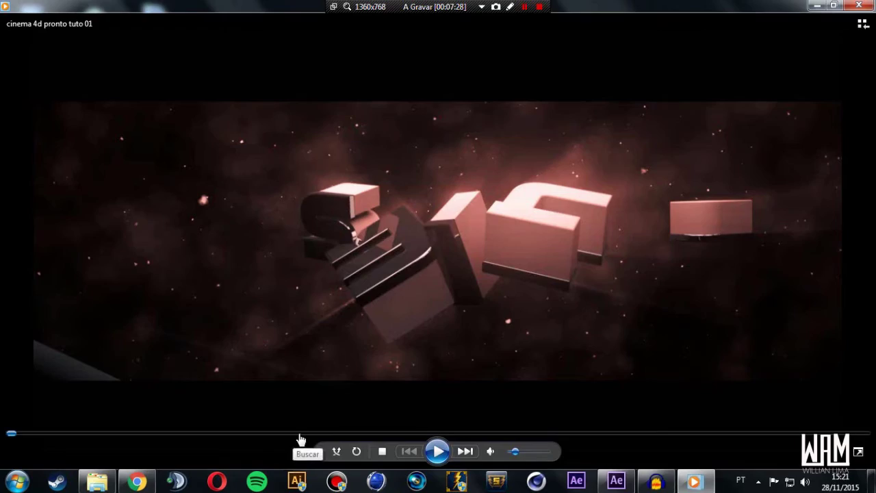
- Play the rendered video, pause at 00:03 on the SMITE logo, and return to After Effects
click(426, 450)
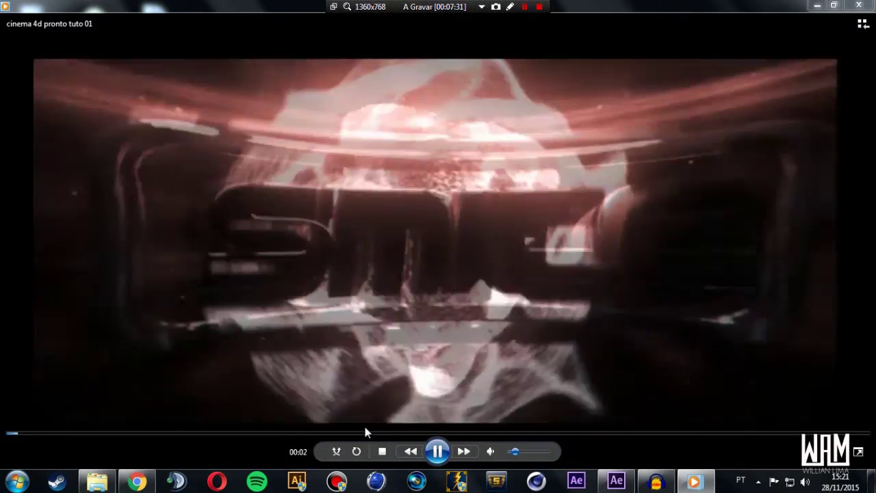
click(437, 451)
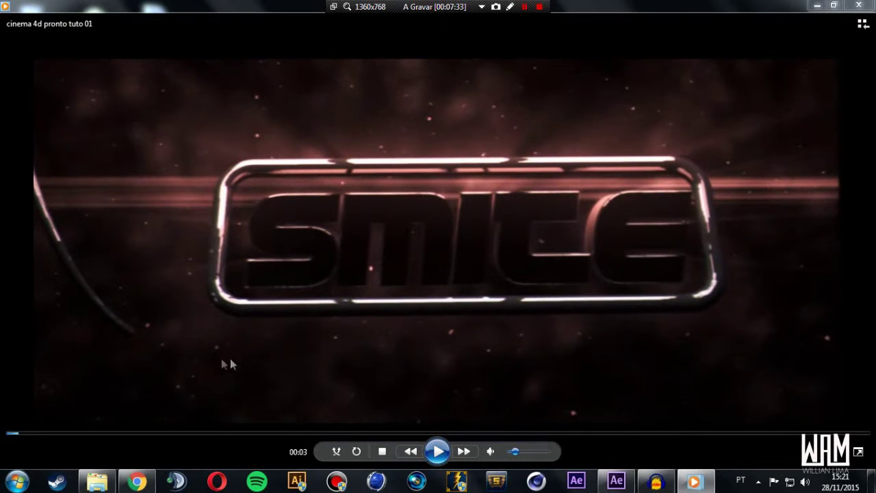
click(614, 482)
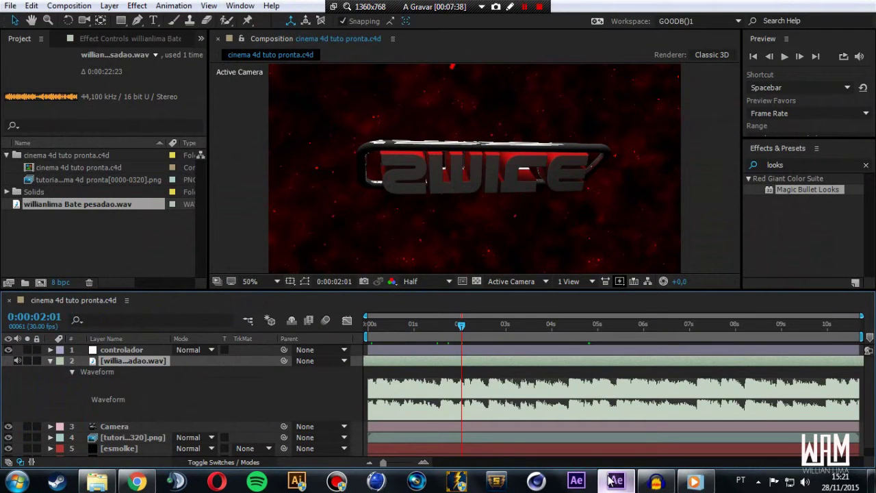
- Scrub the intro to 0:00:02:09, then bring the rendered SMITE video forward for comparison
click(376, 328)
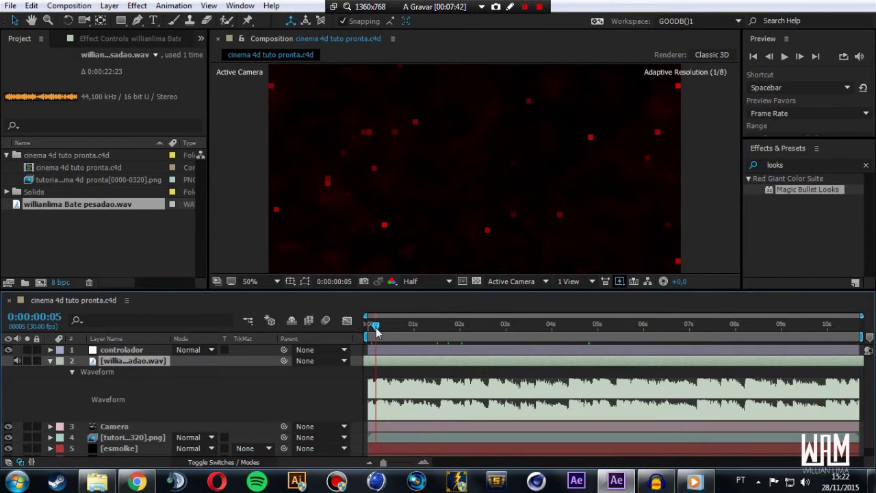
drag(376, 327, 365, 332)
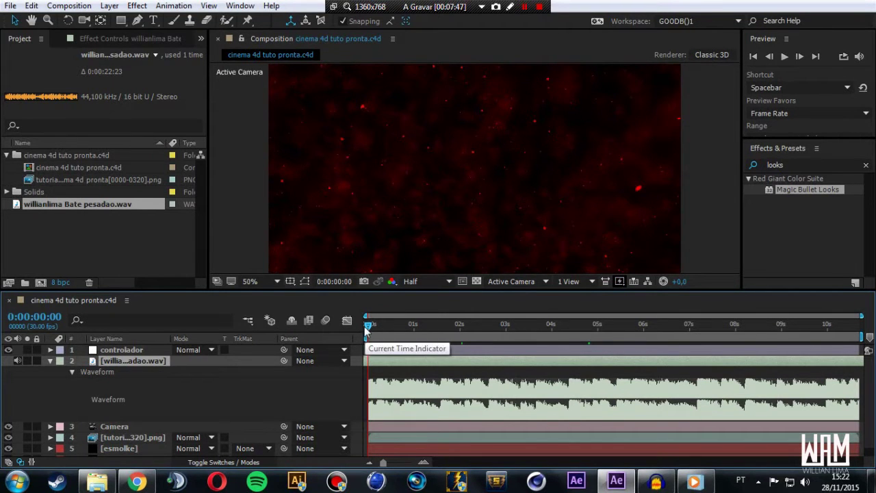
drag(368, 327, 460, 328)
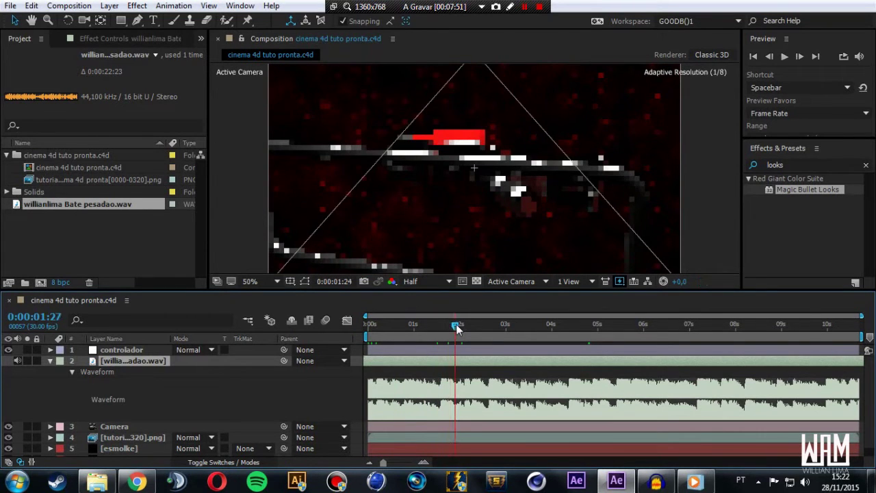
drag(460, 327, 486, 328)
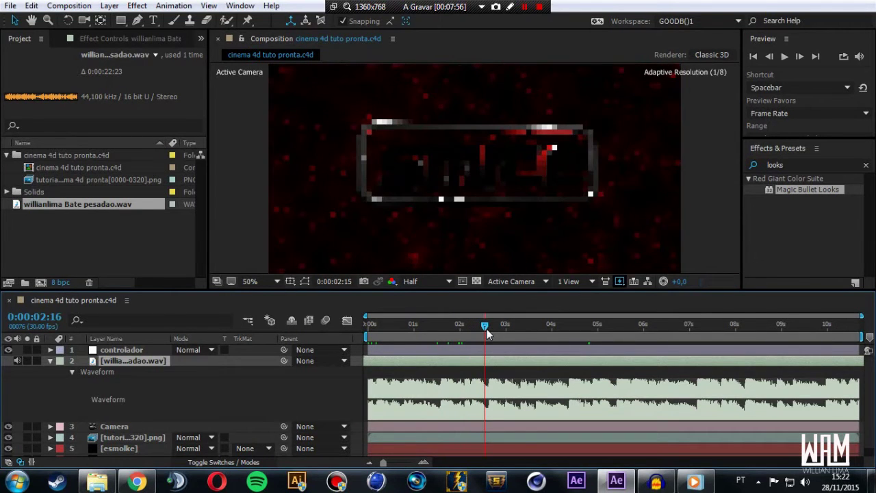
click(486, 330)
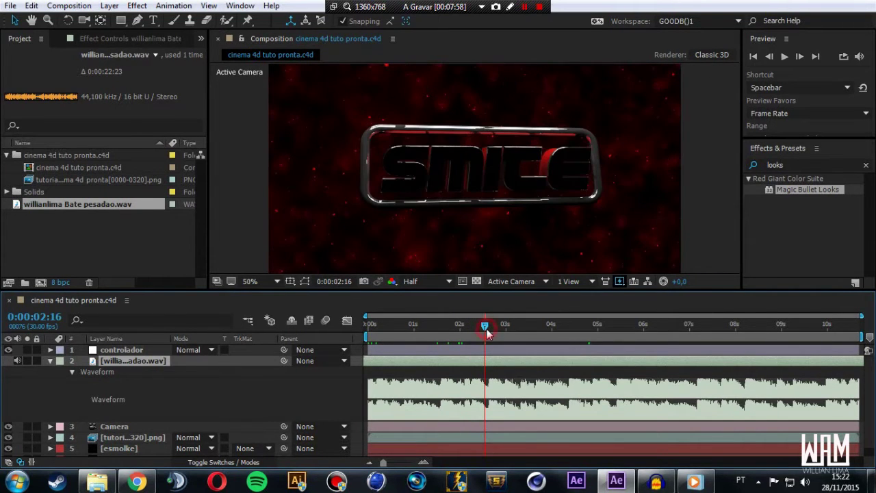
drag(487, 330, 472, 335)
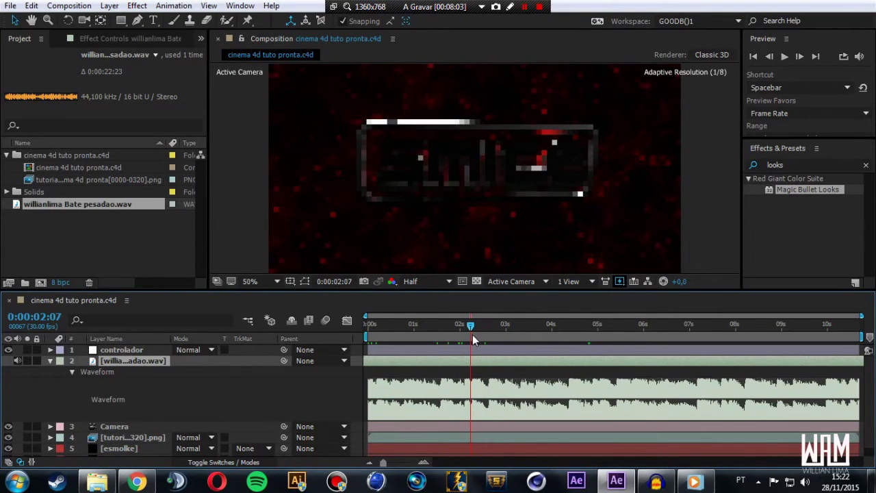
drag(473, 334, 473, 335)
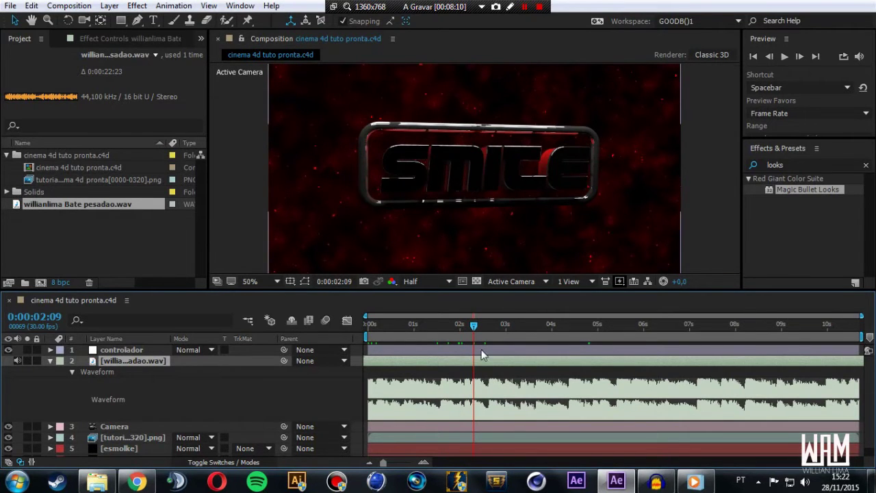
click(694, 482)
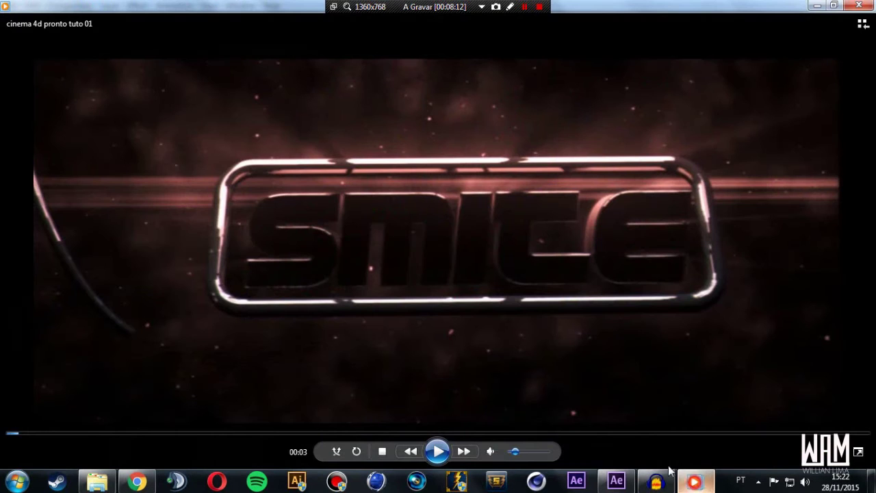
- Replay the rendered SMITE clip at slightly lower volume to 00:03, then return to After Effects
drag(516, 458, 510, 455)
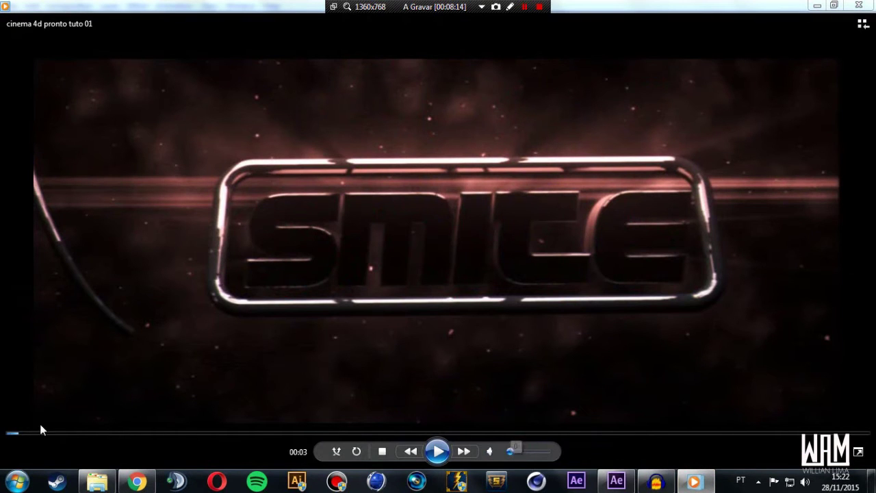
click(435, 451)
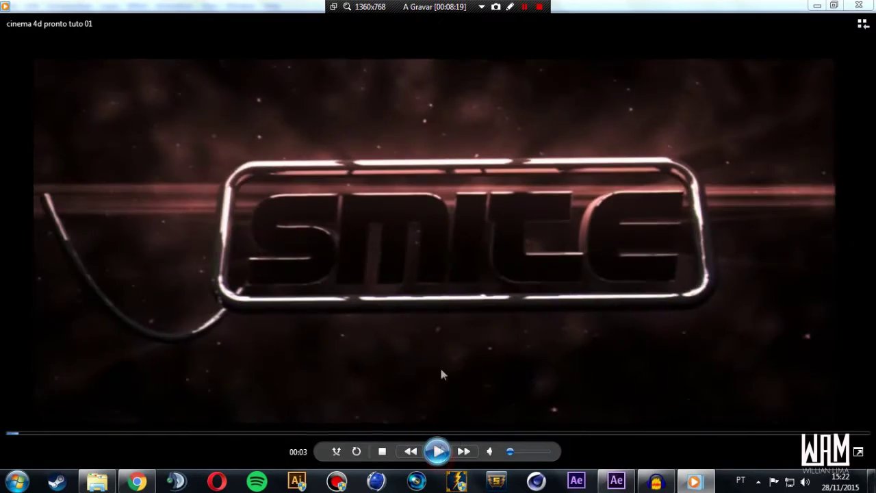
click(374, 246)
click(616, 481)
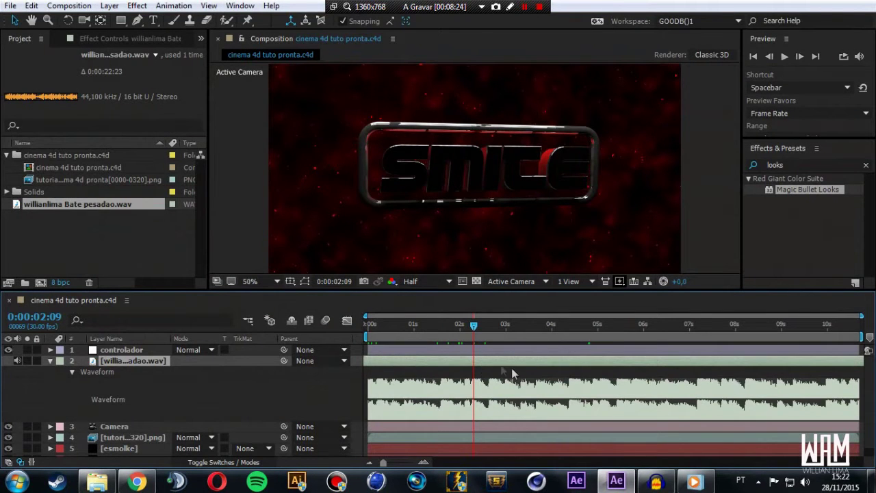
- Preview the composition with the music, then slide the music layer earlier in the timeline
click(369, 326)
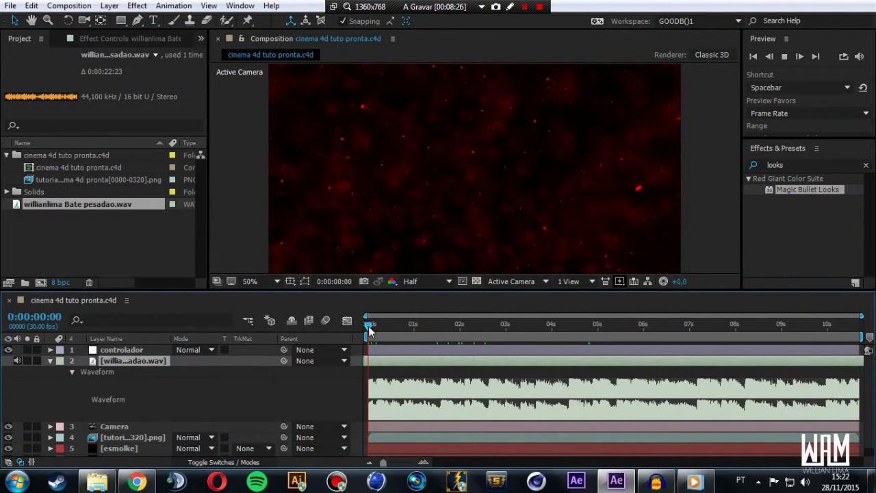
key(space)
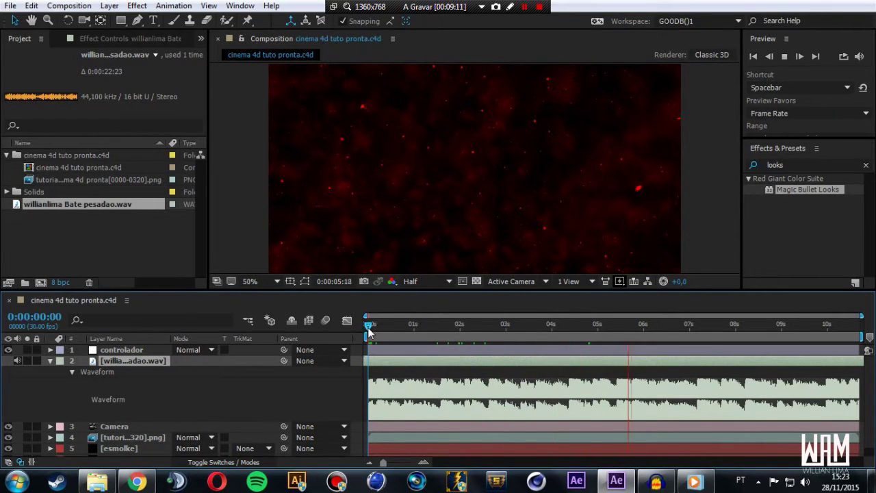
key(space)
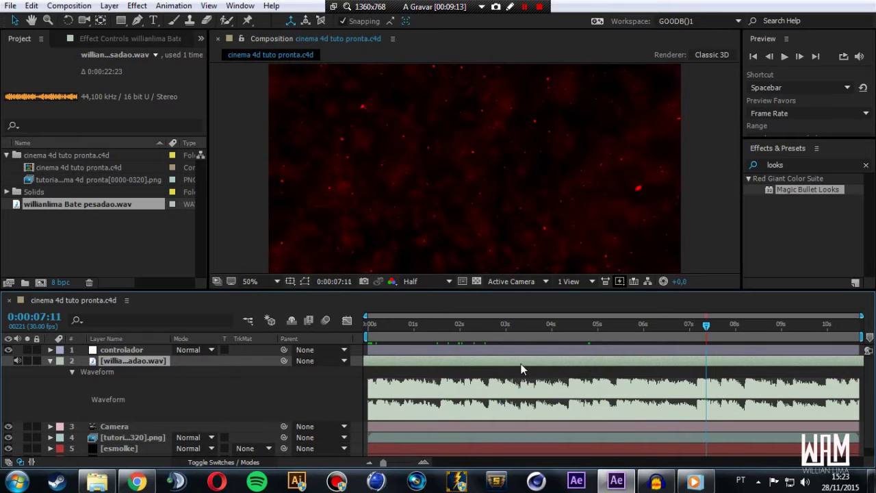
click(614, 330)
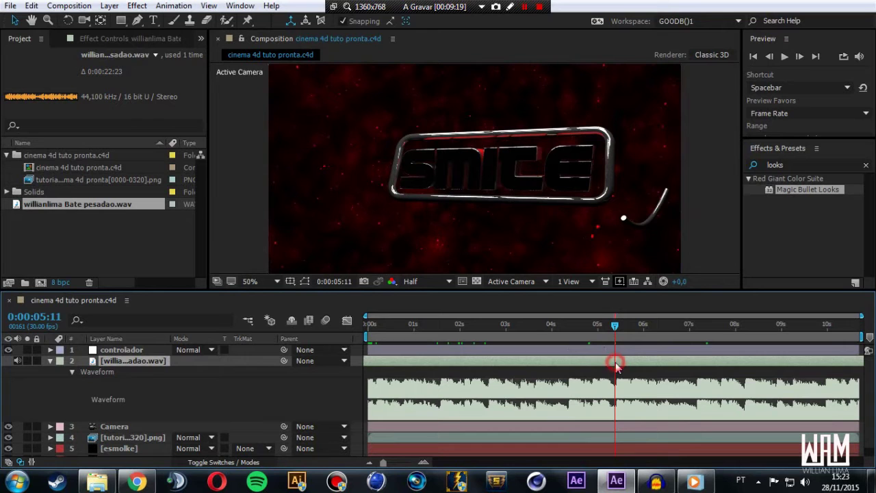
drag(605, 368, 478, 364)
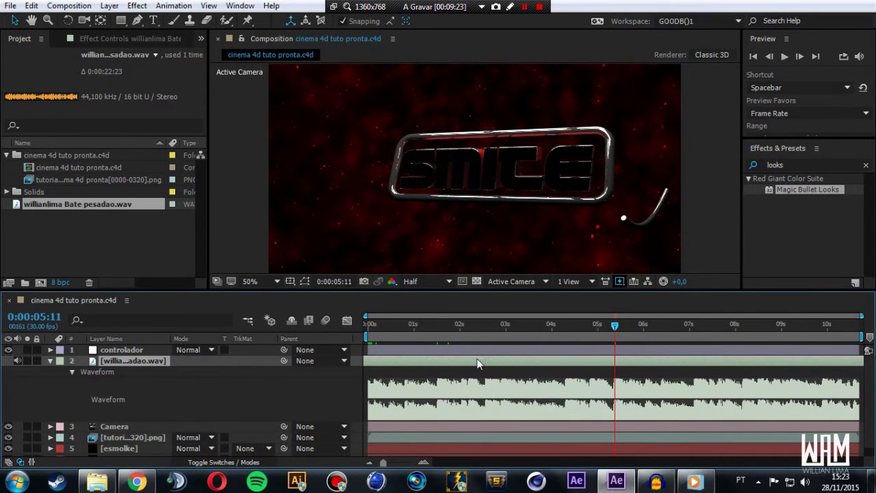
drag(478, 364, 475, 365)
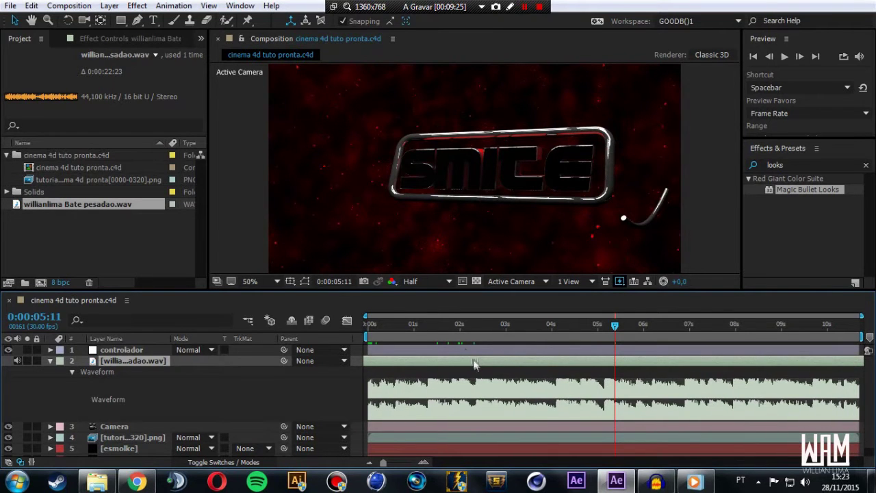
- Preview again from the start and stop at the logo's reveal at 0:00:02:12
click(464, 325)
drag(466, 326, 479, 331)
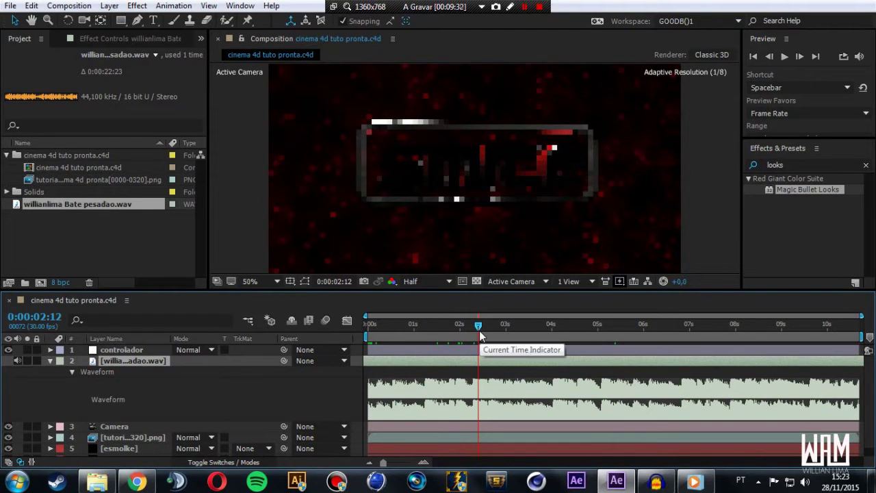
click(490, 366)
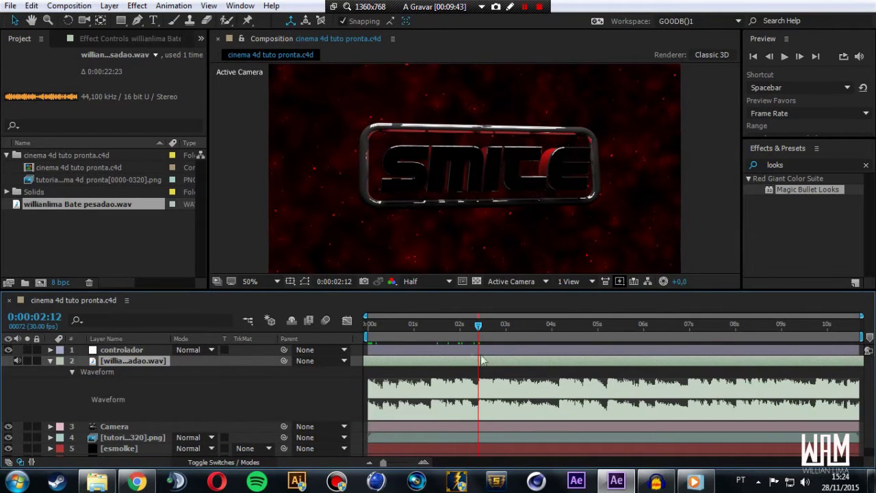
click(369, 326)
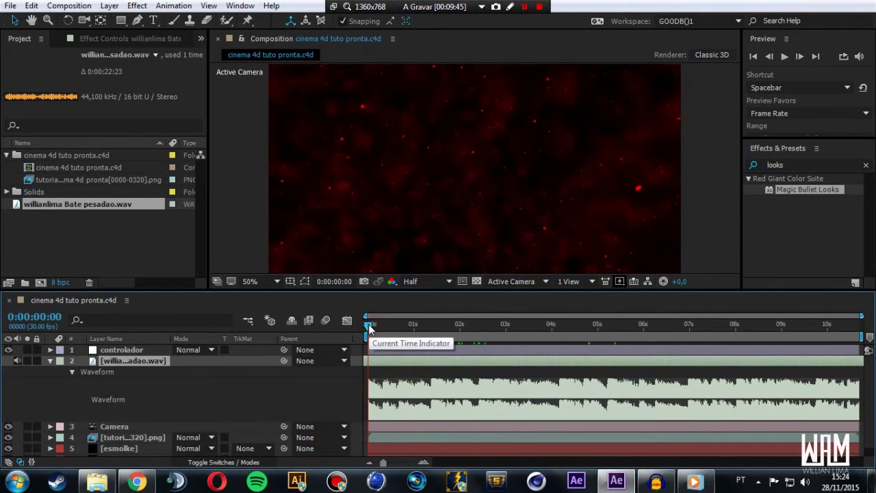
key(space)
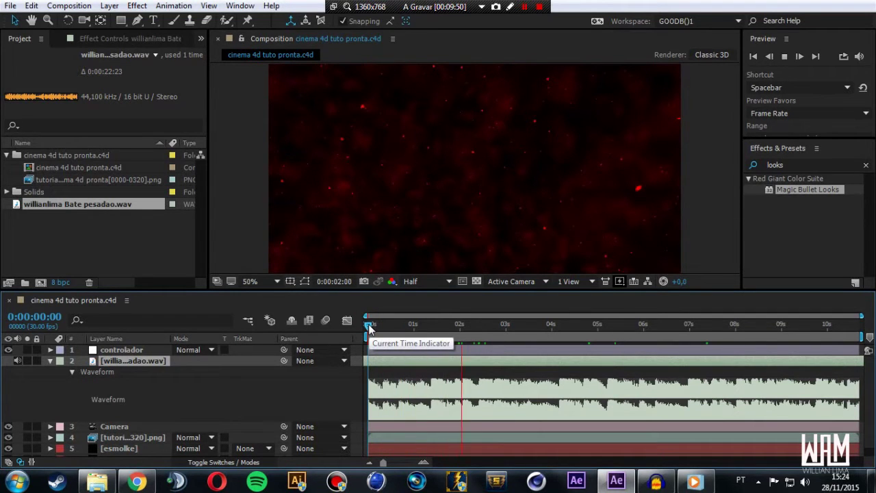
click(477, 326)
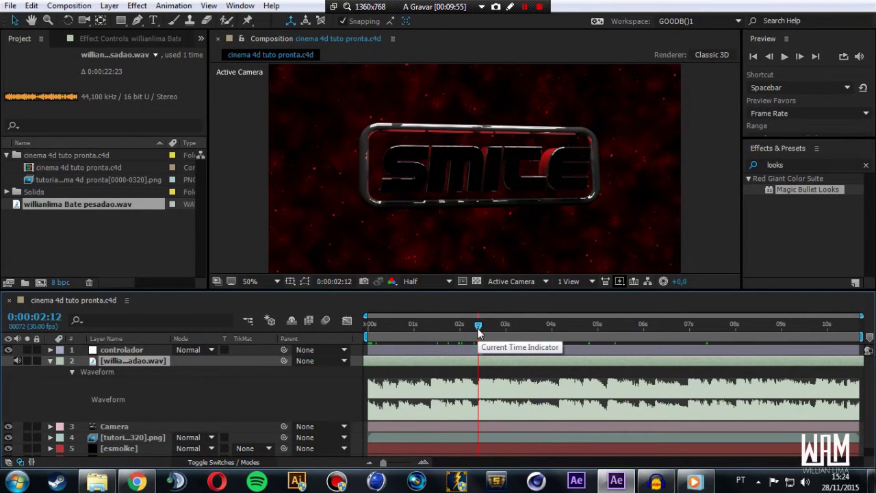
click(127, 350)
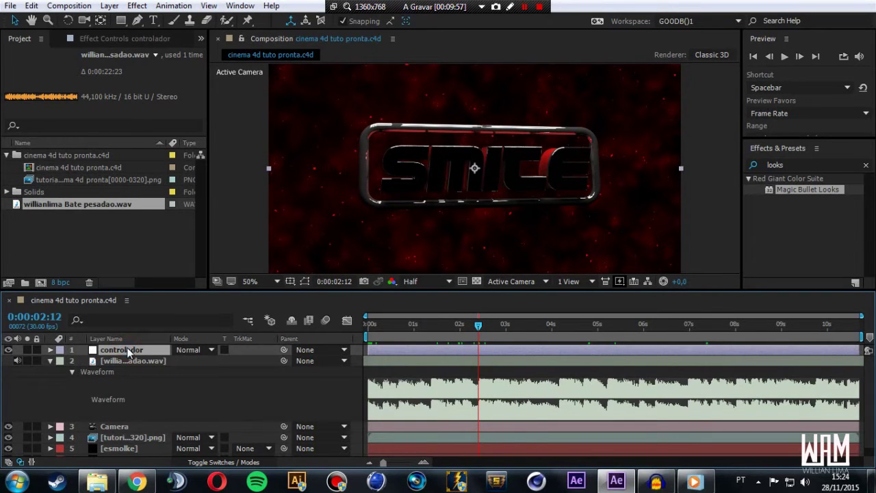
- Apply Distort › Transform to the controlador layer and show the music layer's waveform
click(50, 360)
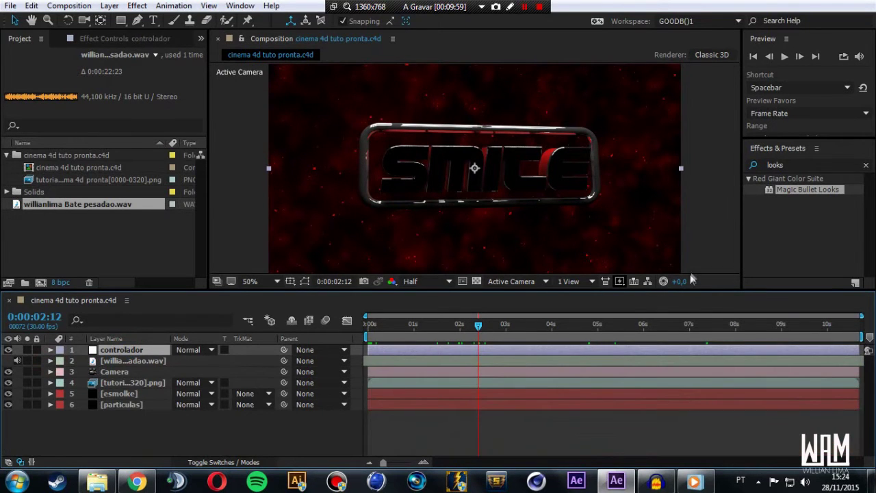
click(135, 6)
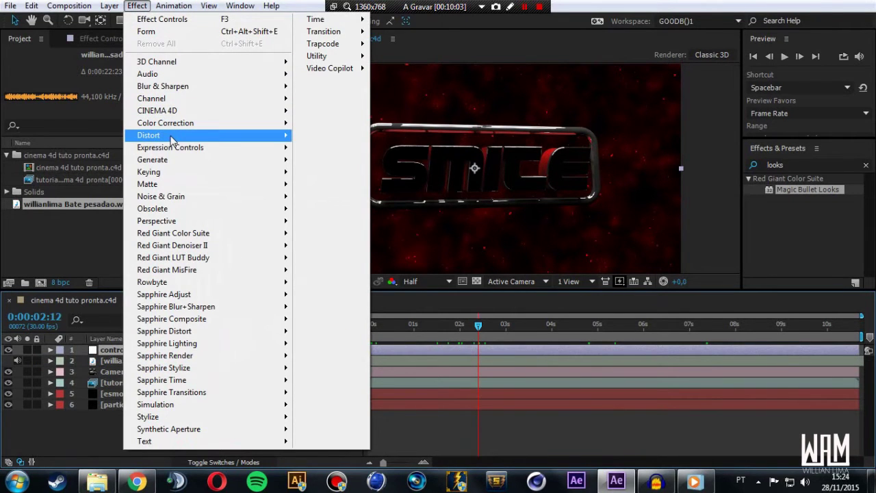
mouse_move(171, 137)
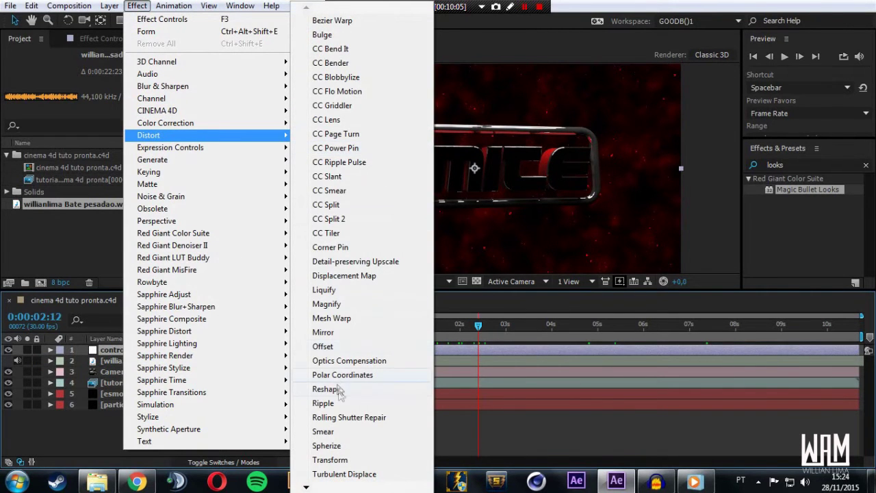
click(342, 460)
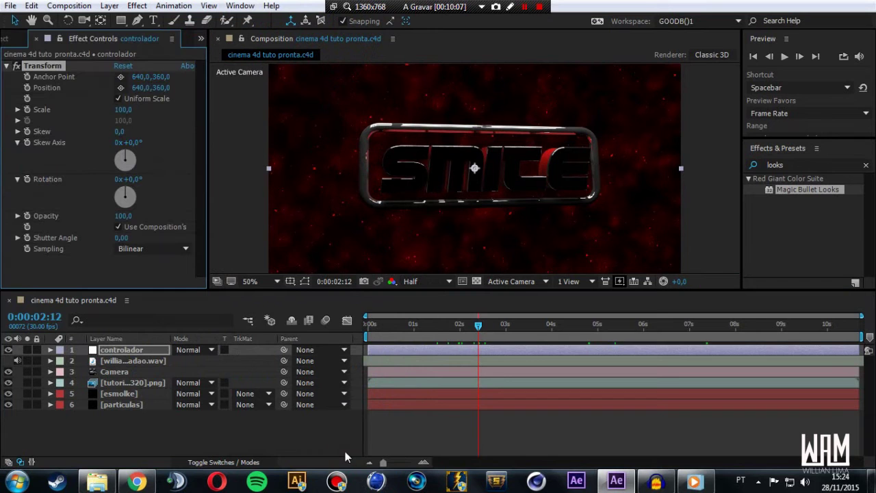
click(103, 361)
key(l)
key(l)
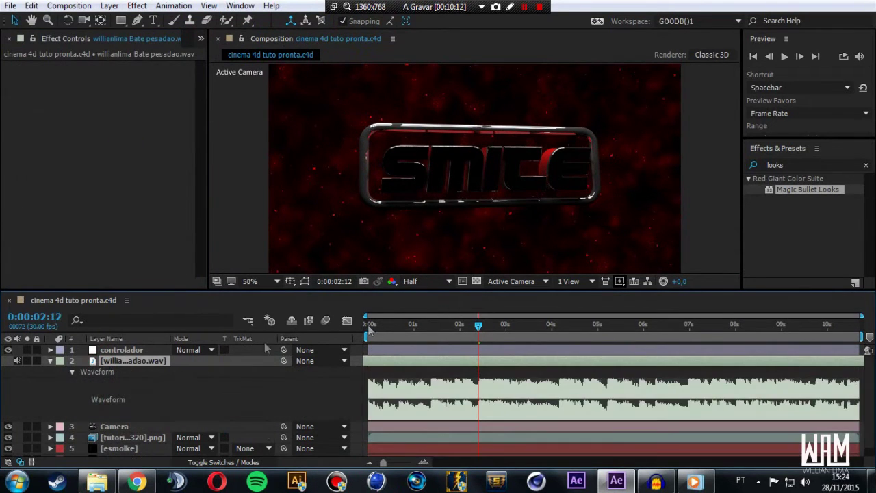
click(110, 339)
click(123, 350)
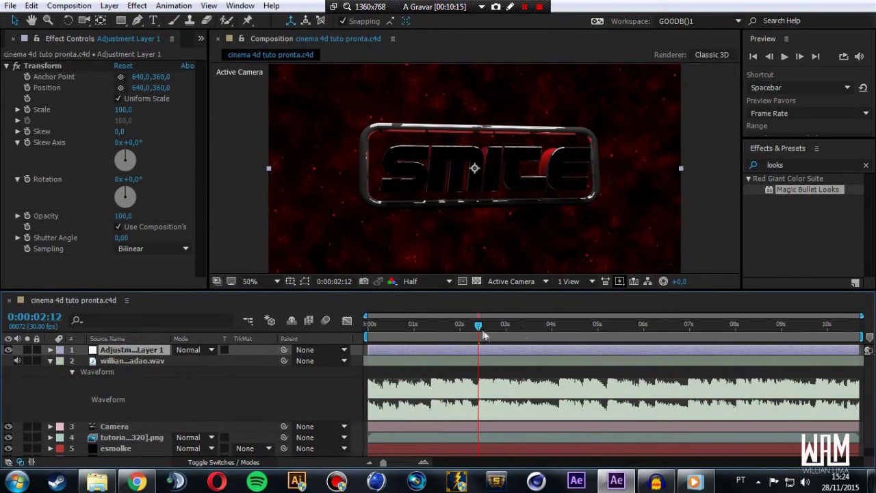
- Zoom the timeline to single frames, preview the opening, and park on the beat at 0:00:01:11
drag(477, 327, 368, 340)
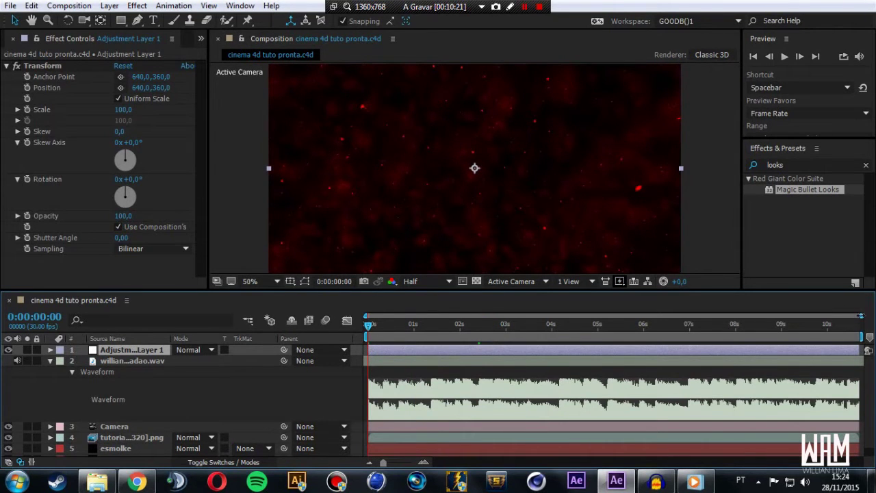
drag(859, 315, 573, 316)
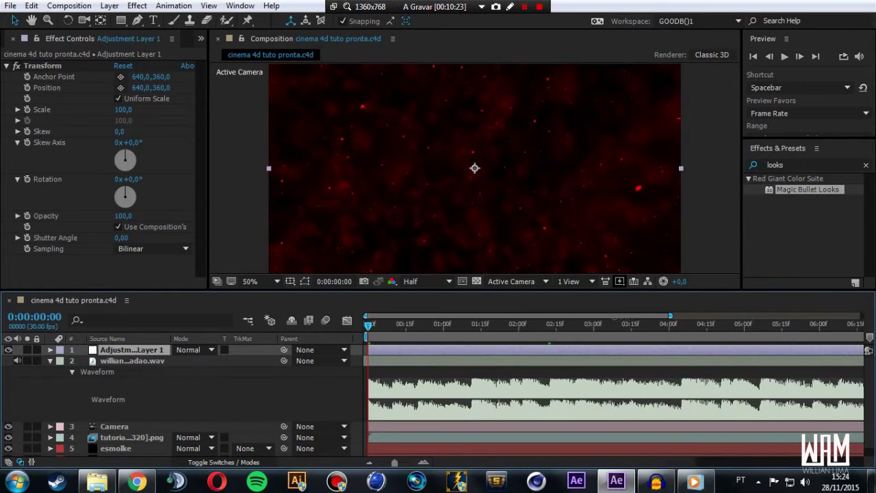
drag(574, 315, 432, 316)
key(equal)
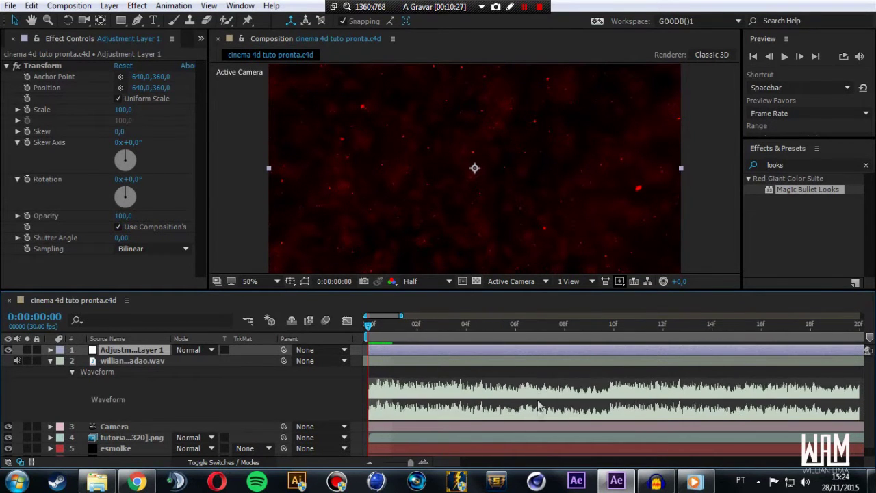
scroll(449, 462, right, 3)
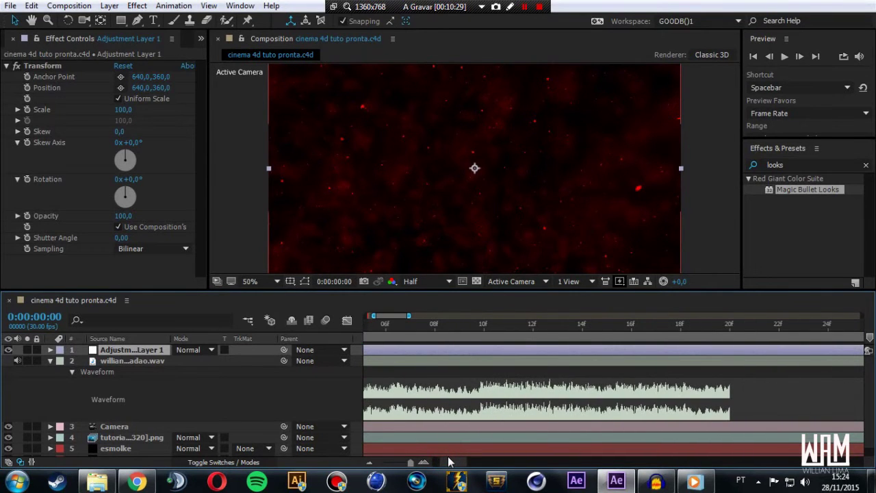
scroll(445, 458, left, 3)
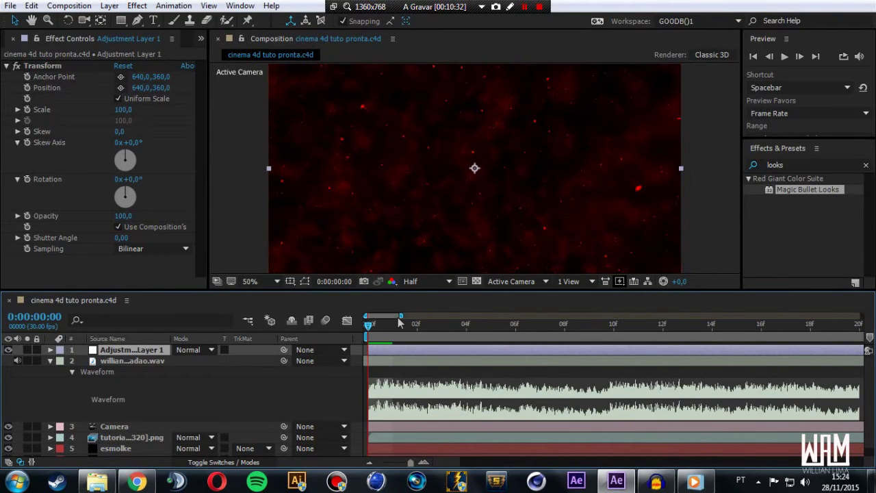
drag(401, 316, 428, 316)
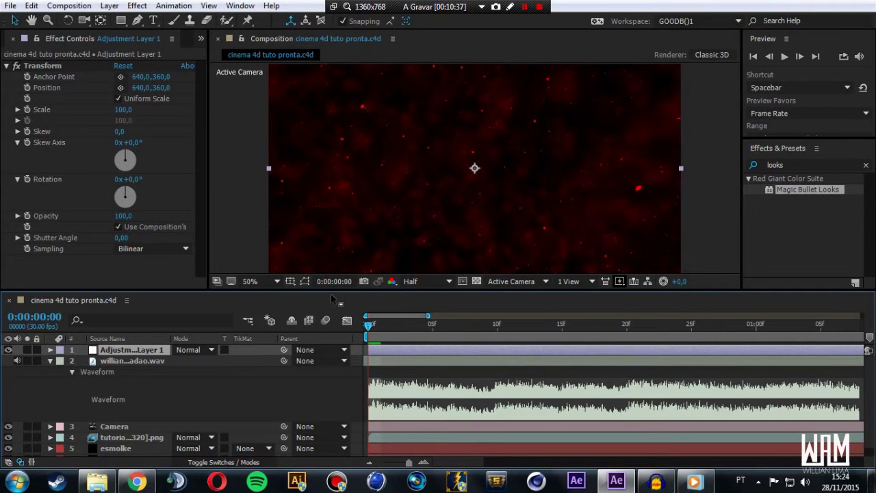
key(space)
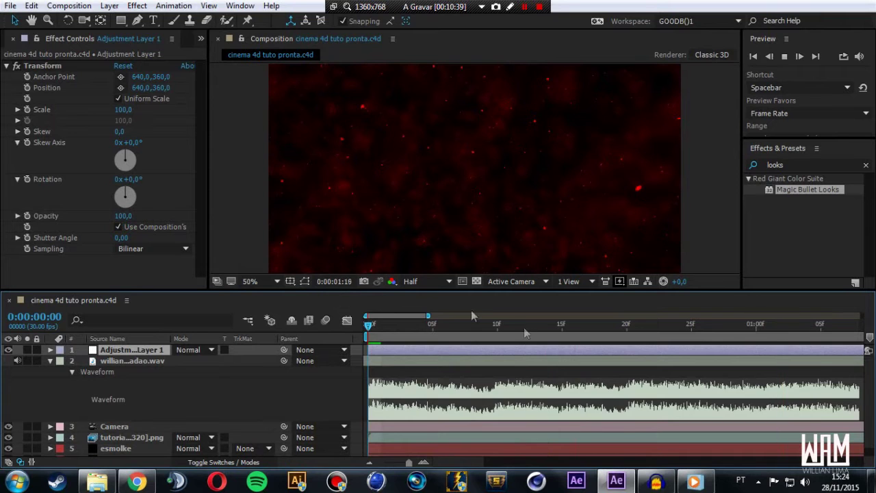
key(space)
key(space)
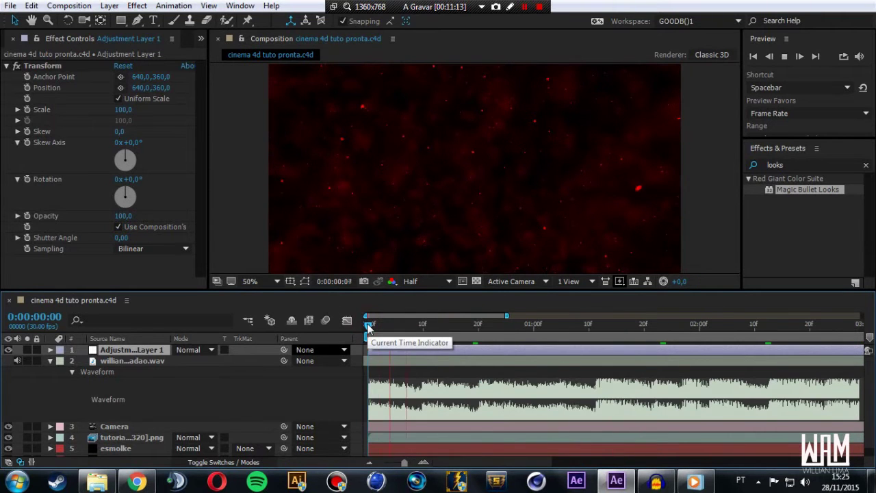
mouse_move(587, 329)
mouse_down()
mouse_move(600, 336)
mouse_move(592, 333)
mouse_up()
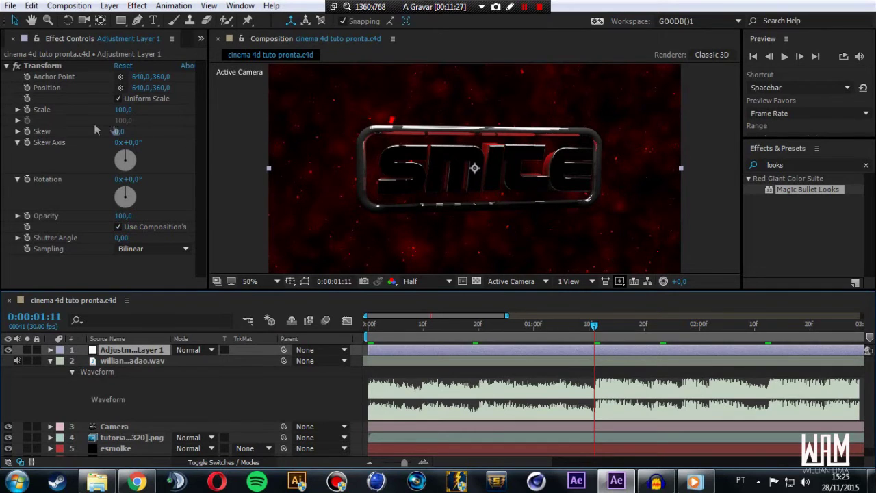
- Keyframe Transform Scale at 125 on 0:00:01:11 and 100 one frame earlier
click(125, 111)
text(125)
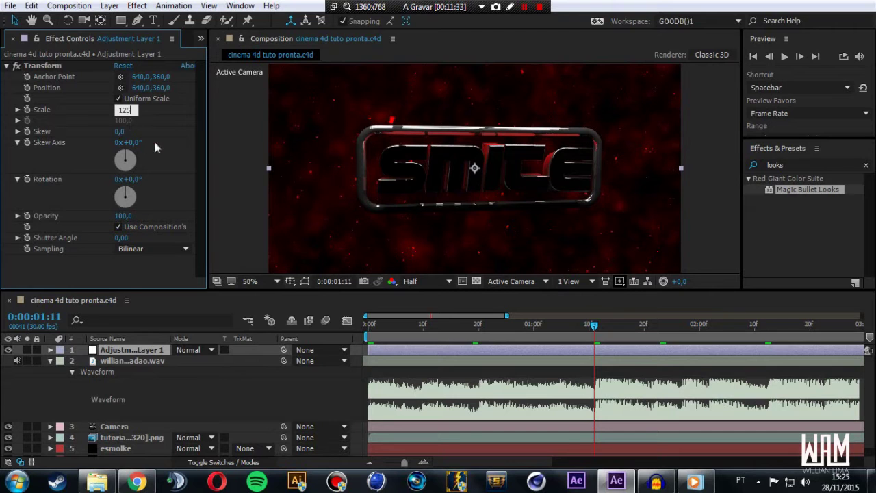
key(Return)
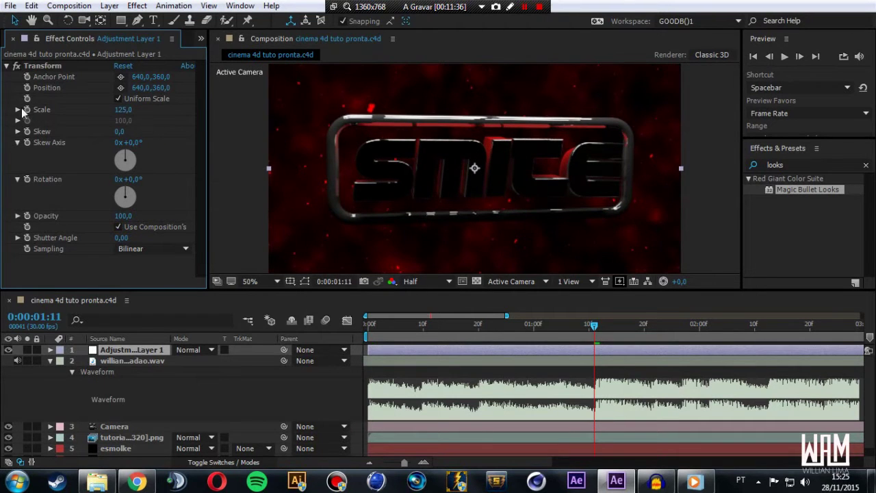
click(26, 111)
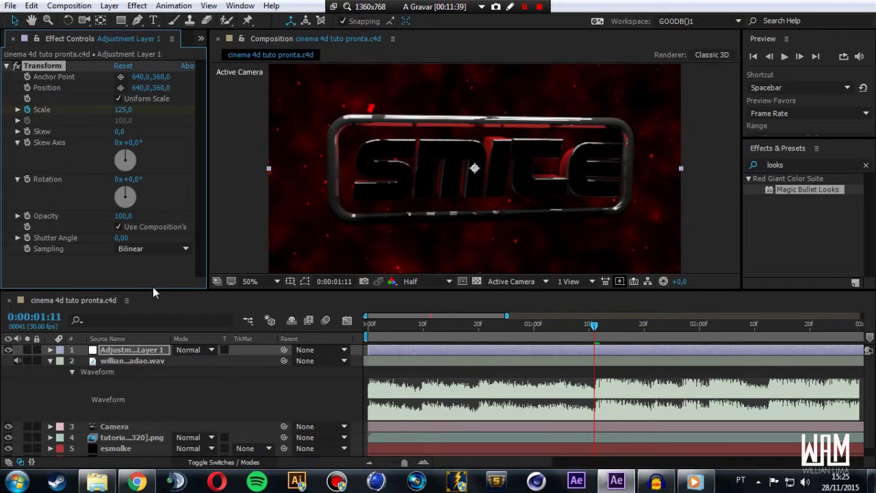
key(u)
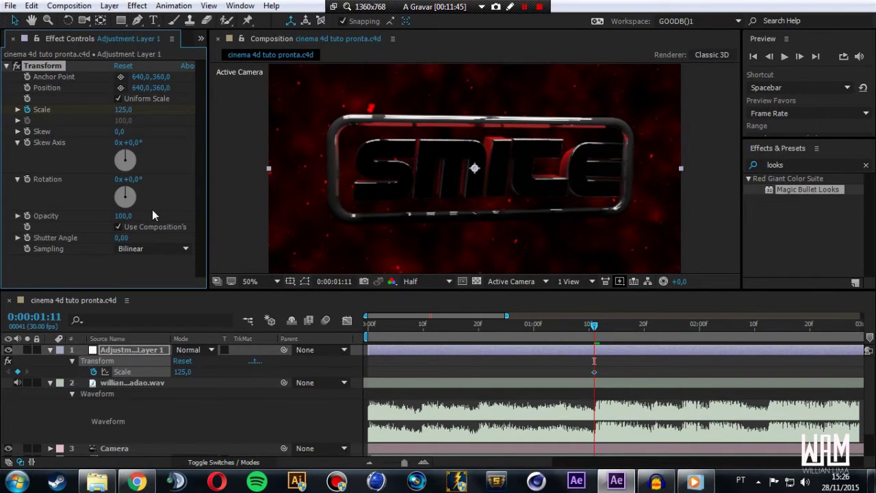
key(Page_Up)
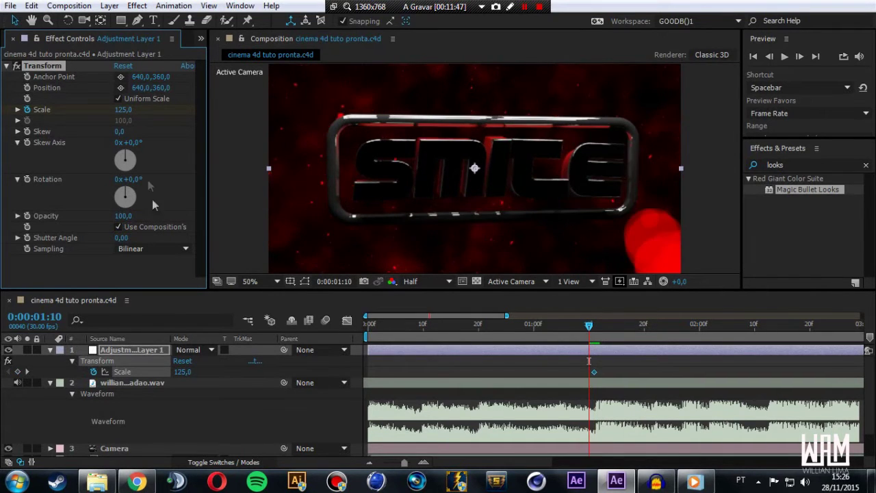
click(123, 111)
text(00)
click(167, 140)
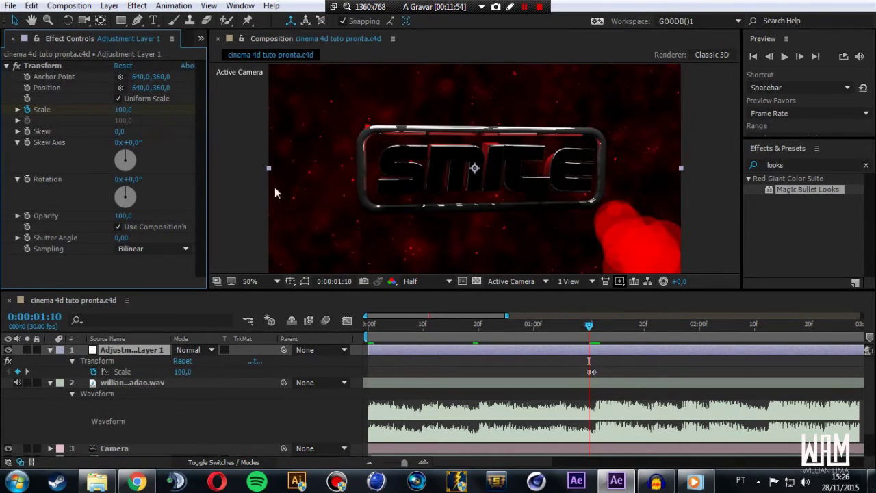
- Copy both Scale keyframes and paste the pulse at 0:00:01:25 on the adjustment layer
drag(638, 369, 575, 384)
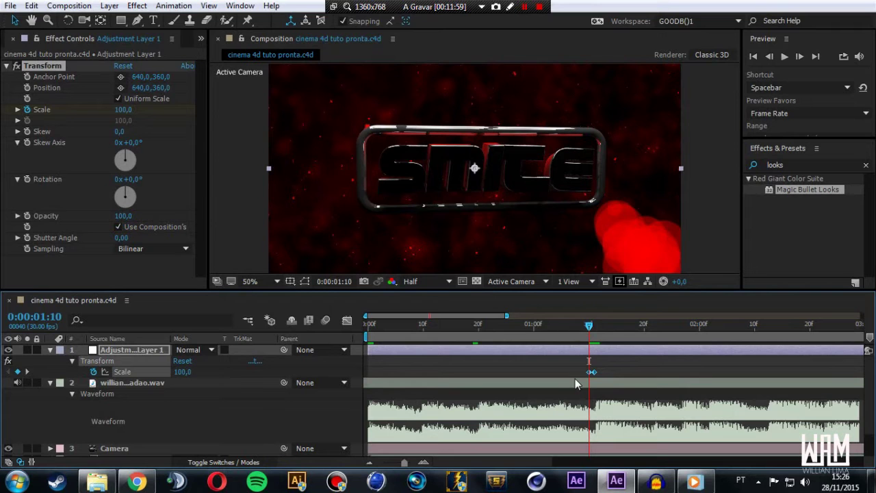
click(32, 6)
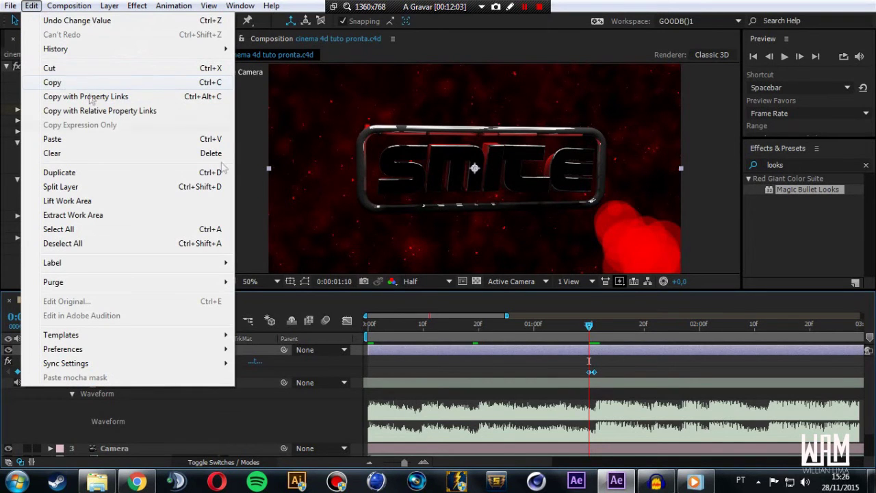
click(409, 374)
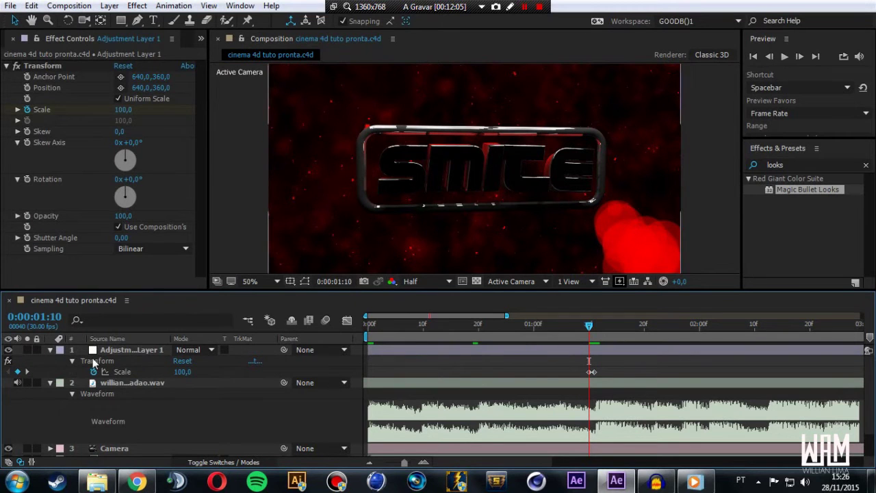
drag(589, 327, 466, 339)
key(space)
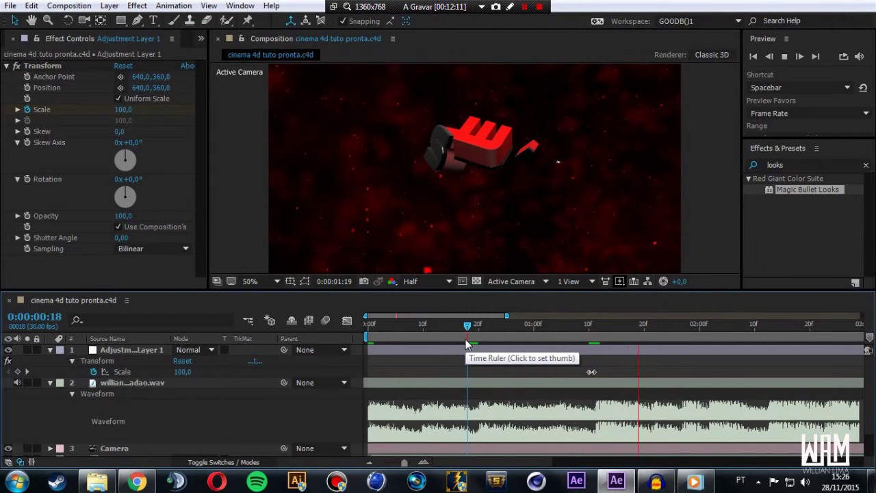
click(401, 328)
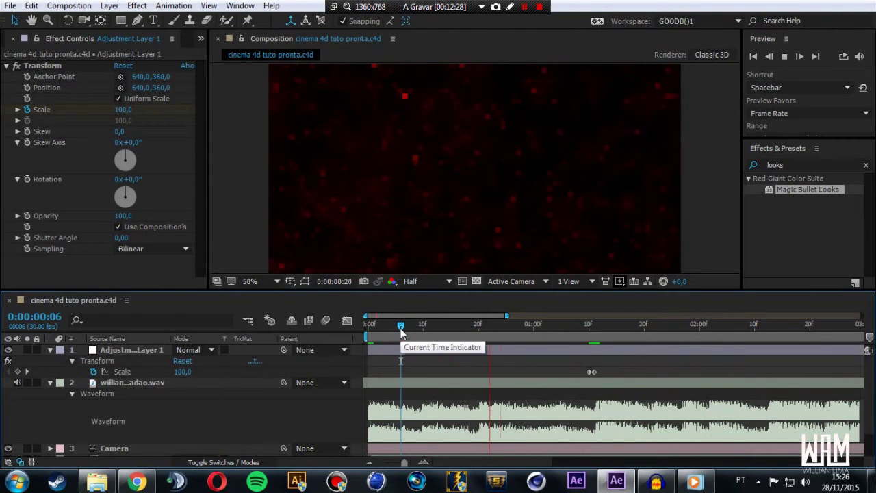
key(space)
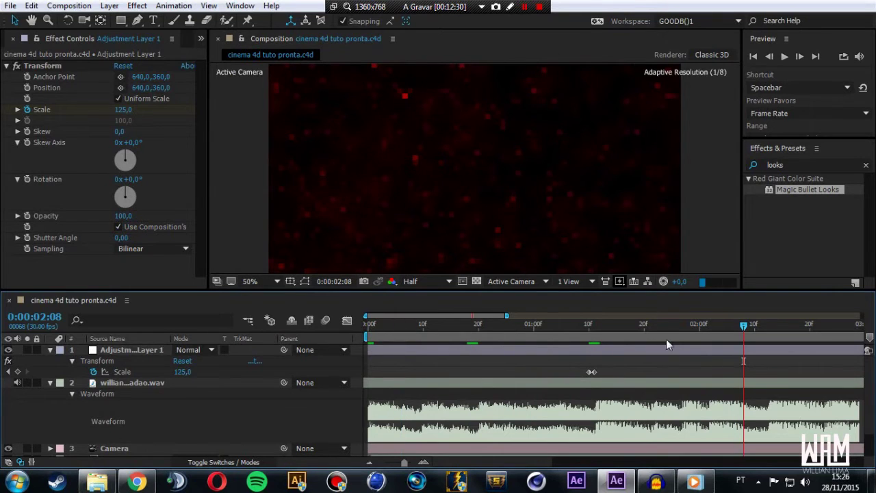
click(675, 328)
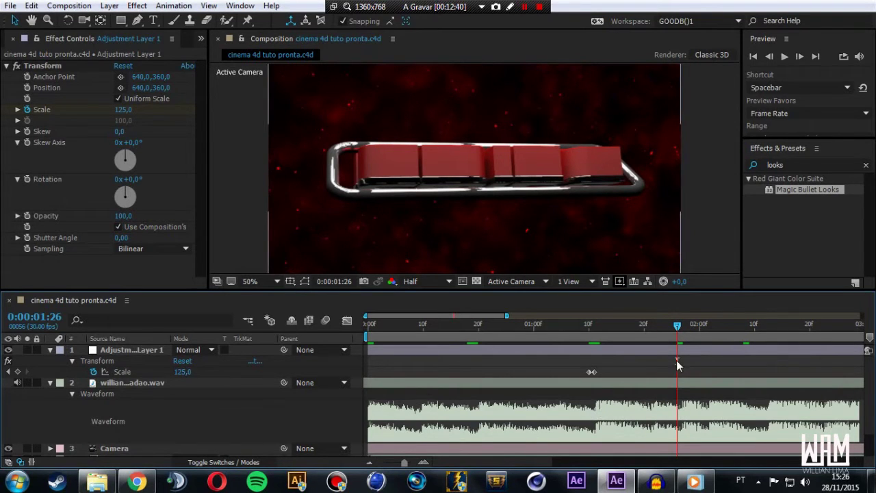
key(Page_Up)
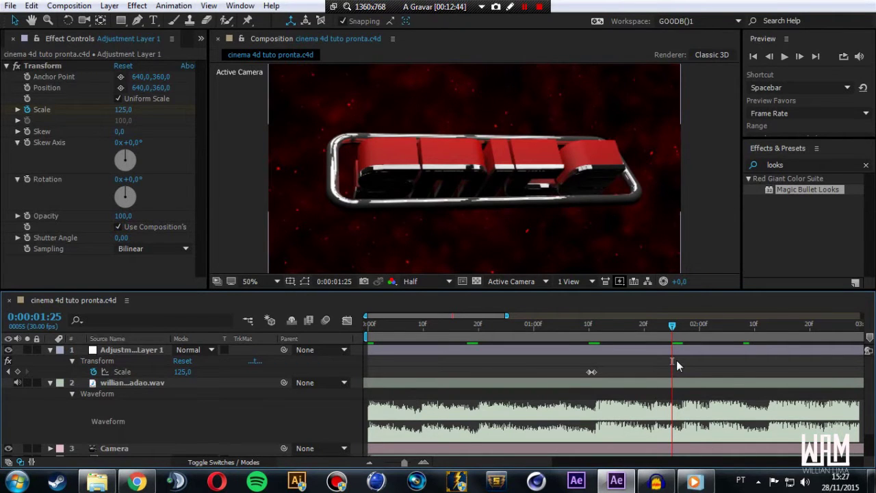
click(114, 351)
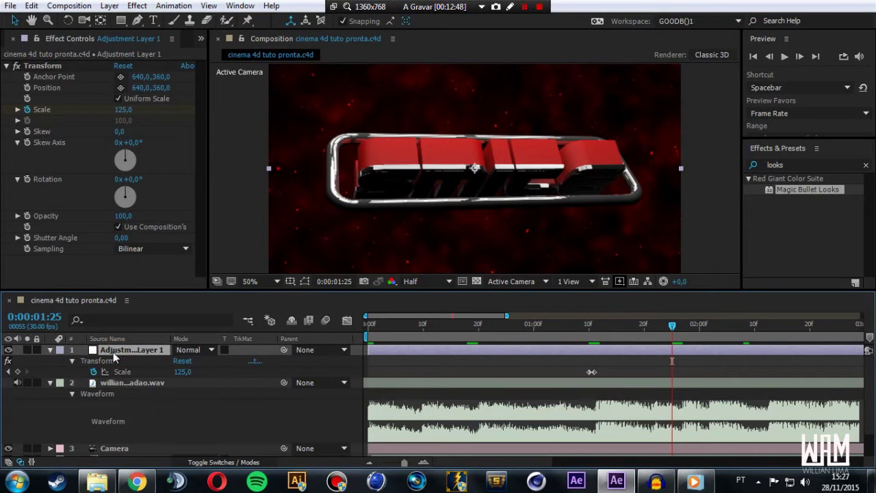
key(ctrl+z)
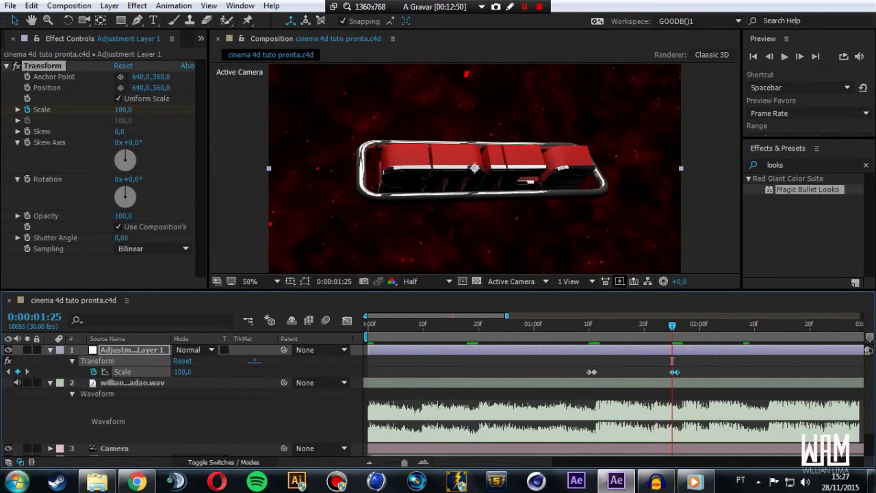
- Rename the adjustment layer to 'controlador' and preview the opening pulses against the music
text(controlador)
key(Return)
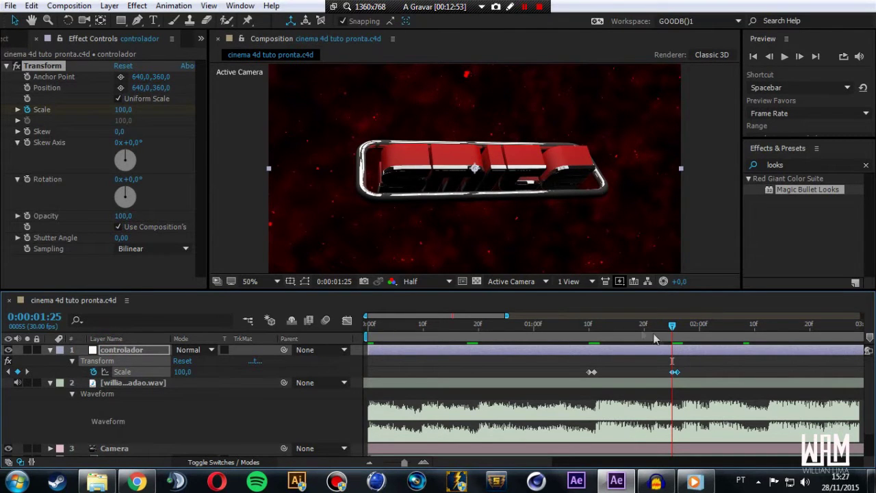
mouse_move(672, 326)
mouse_down()
mouse_move(611, 346)
mouse_move(458, 349)
mouse_up()
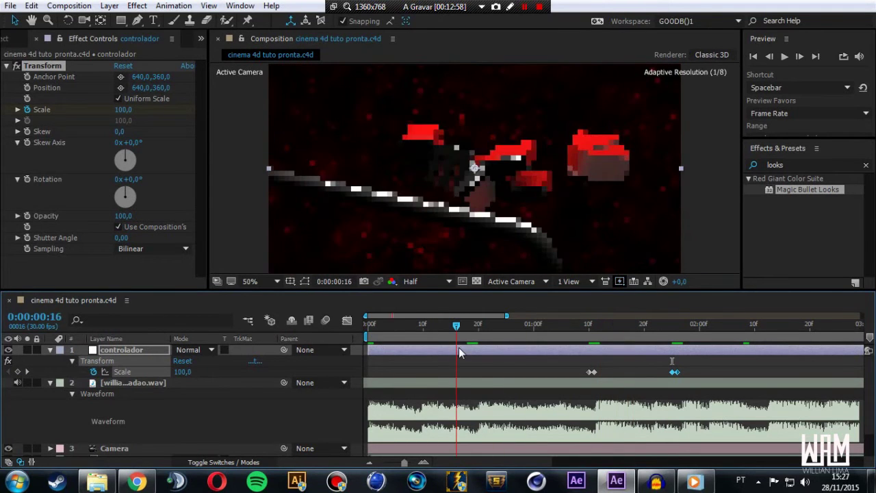
key(space)
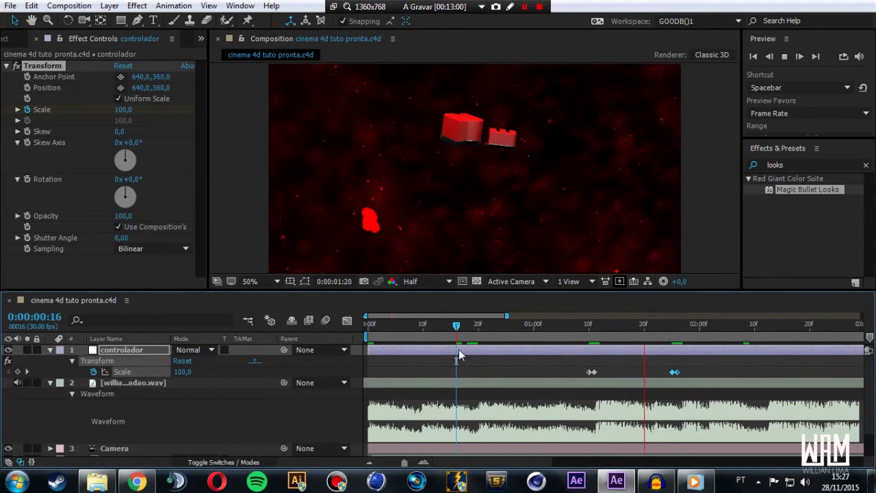
key(space)
mouse_move(753, 326)
mouse_down()
mouse_move(765, 335)
mouse_move(437, 351)
mouse_up()
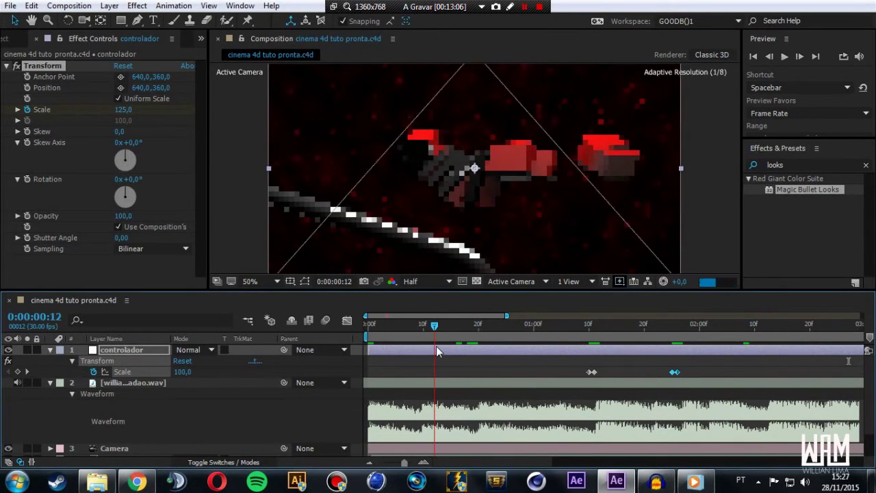
key(space)
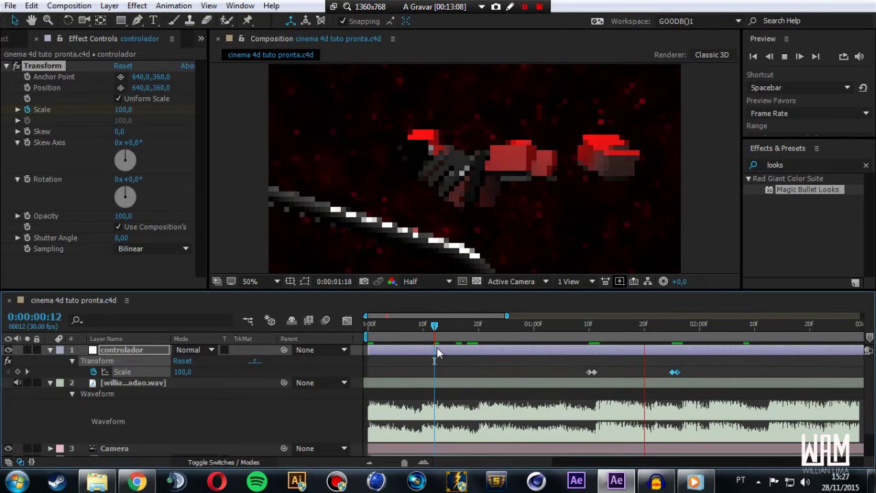
click(439, 327)
key(space)
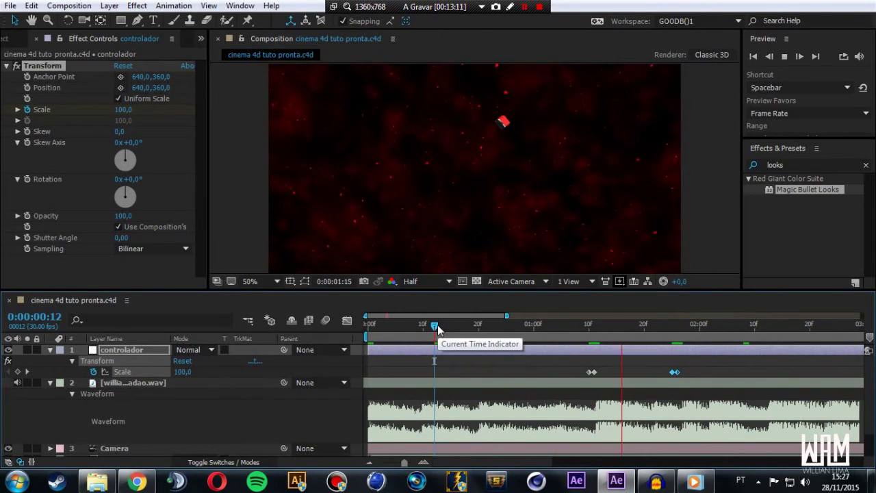
click(438, 326)
key(space)
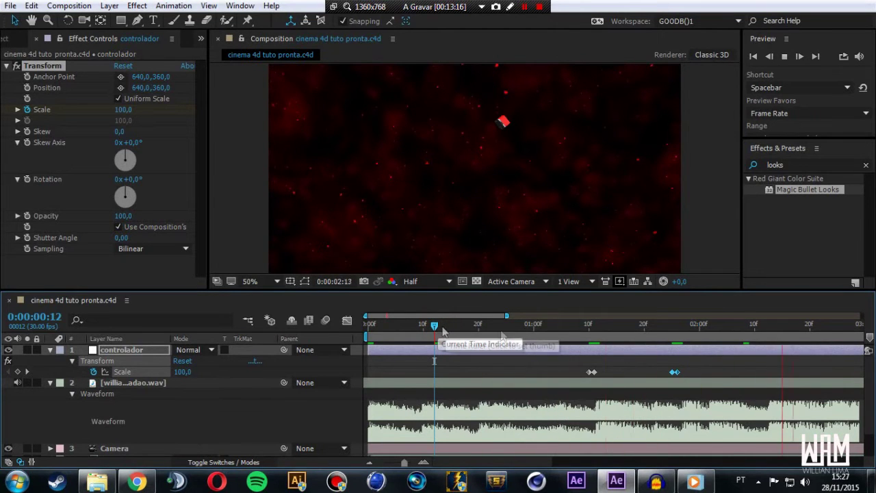
key(space)
- Paste the 100-to-125 Scale pulse keyframes at 0:00:02:12
click(768, 334)
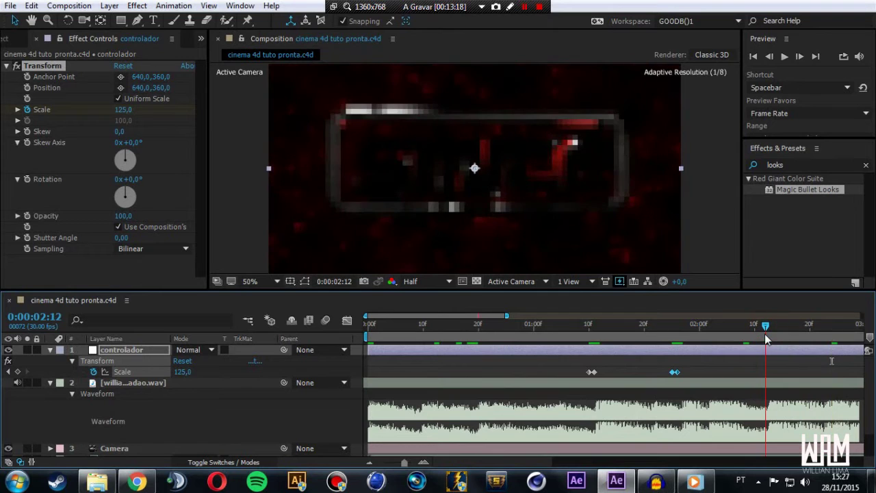
click(767, 335)
click(767, 335)
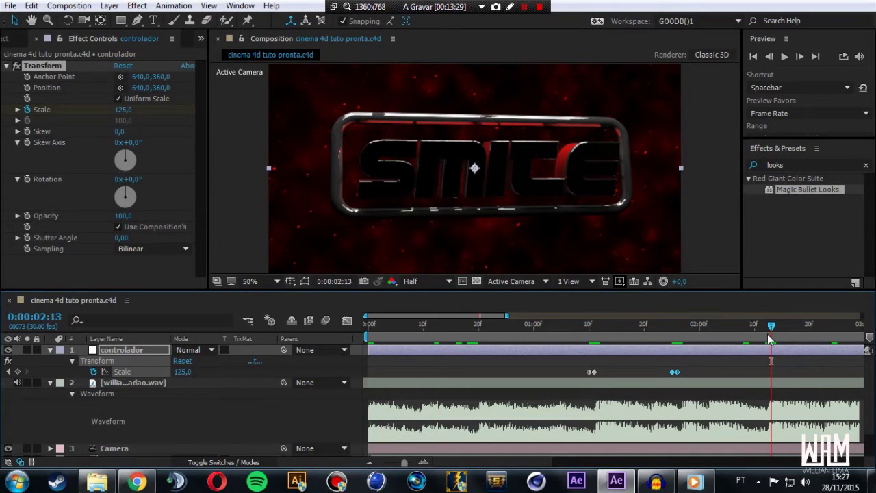
key(Page_Up)
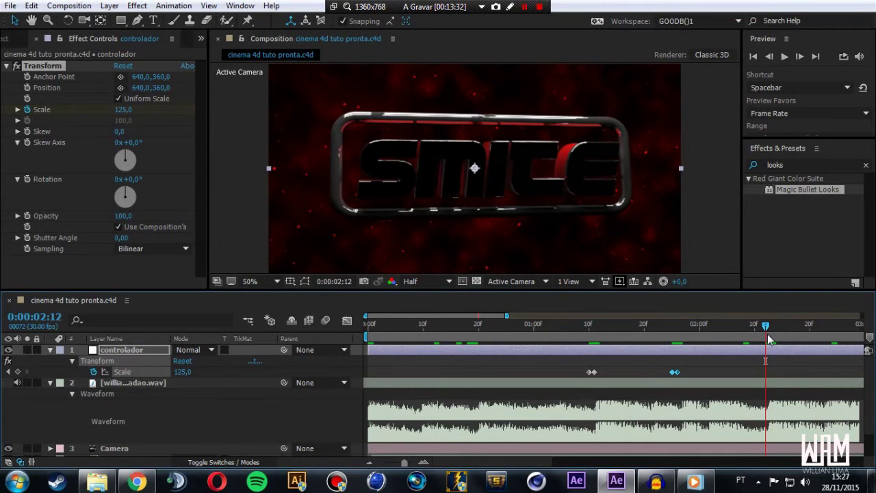
key(ctrl+v)
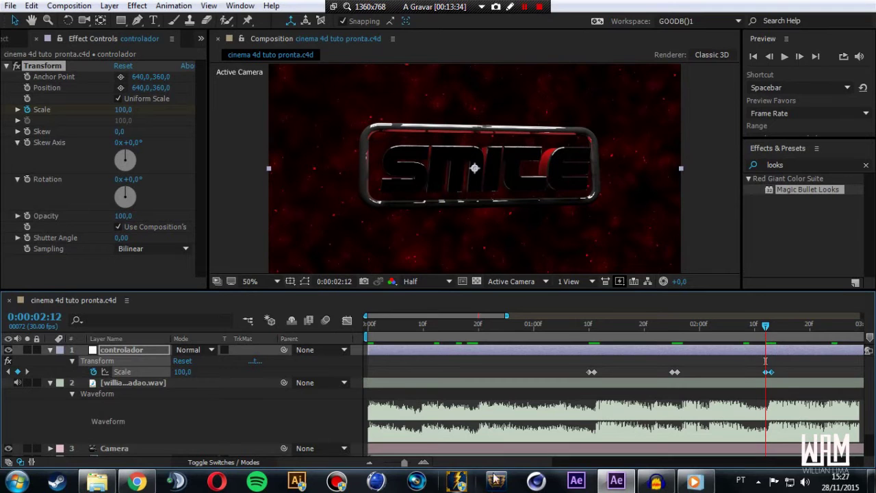
drag(515, 463, 572, 464)
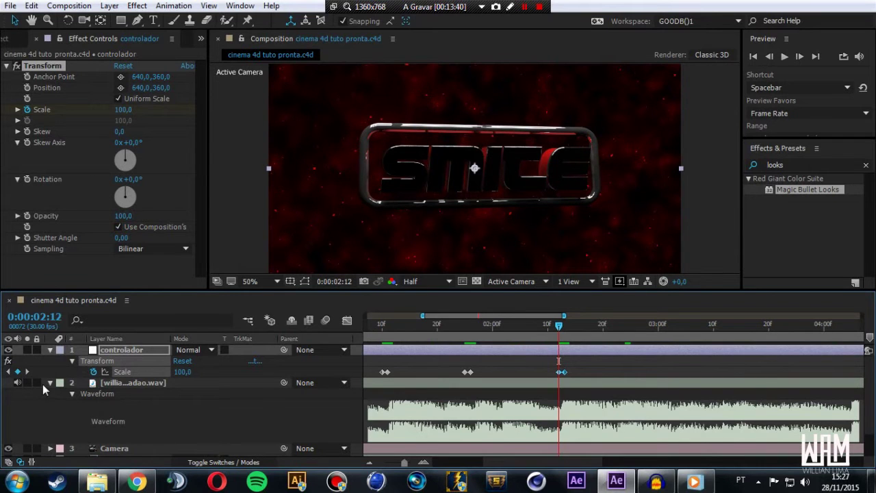
- Hide the esmolke smoke and particulas particle layers
scroll(25, 444, down, 2)
click(8, 439)
click(8, 450)
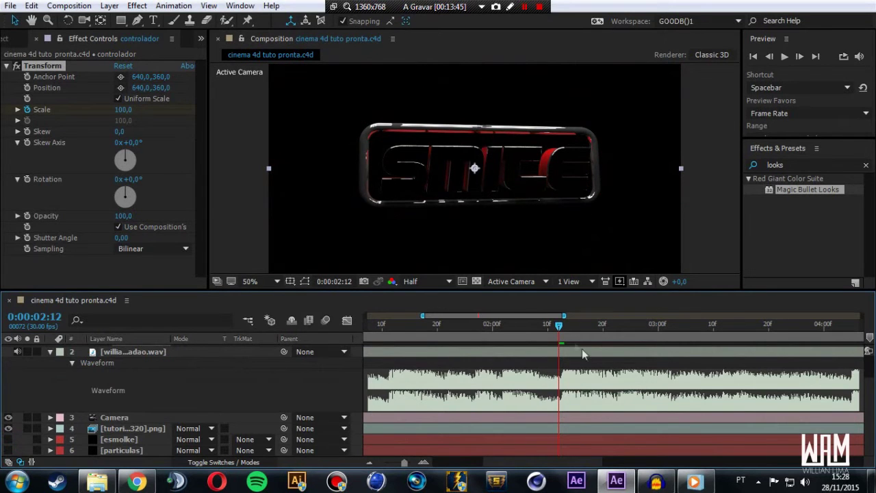
scroll(468, 403, up, 1)
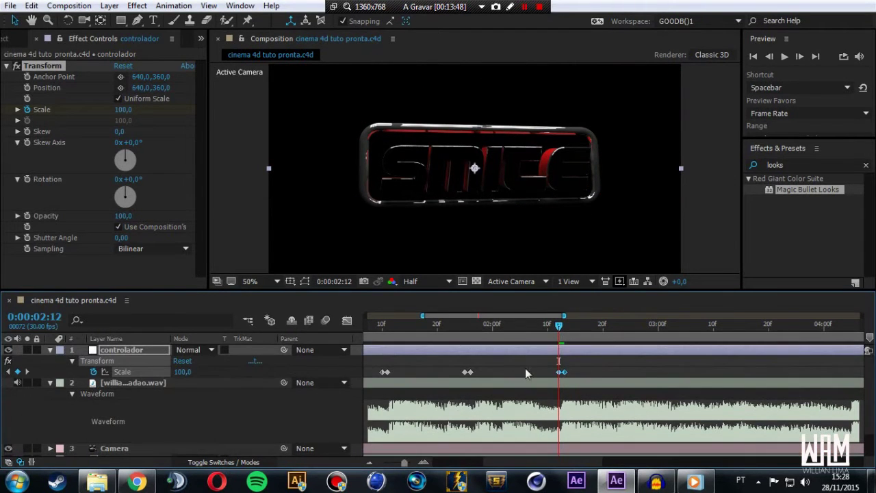
- Preview the pulses with the music and locate the next beat near 0:00:02:20
click(388, 333)
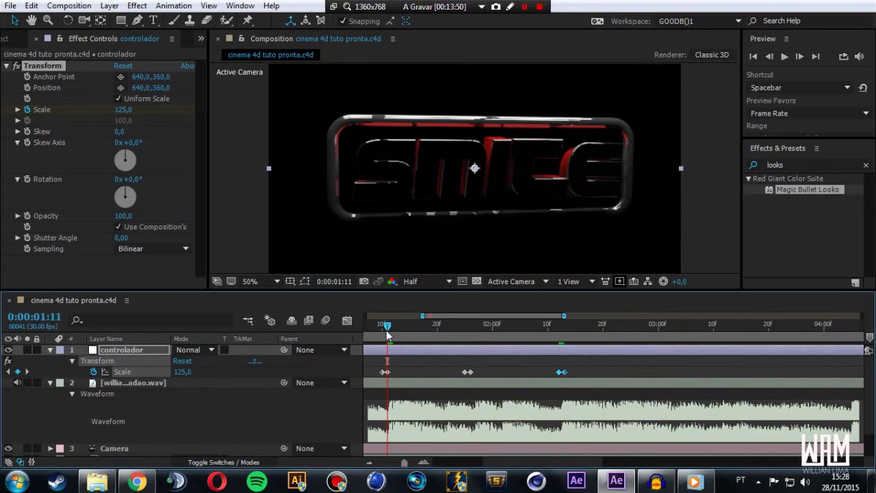
key(space)
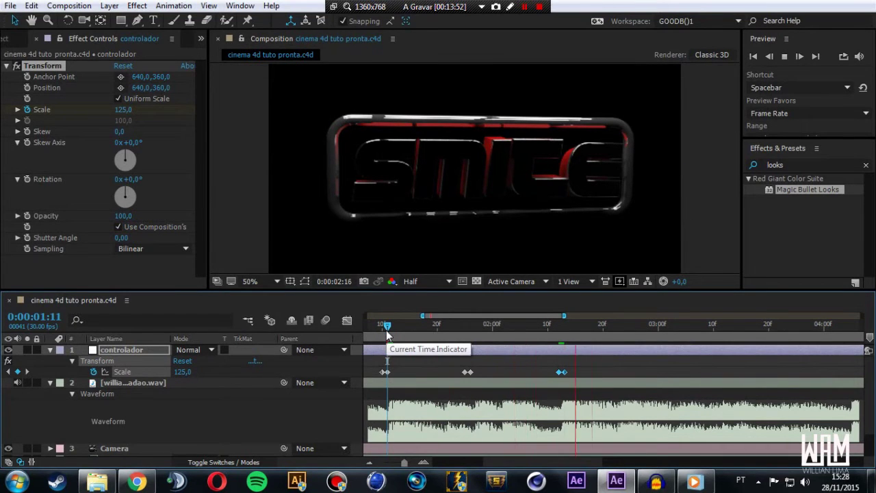
click(377, 333)
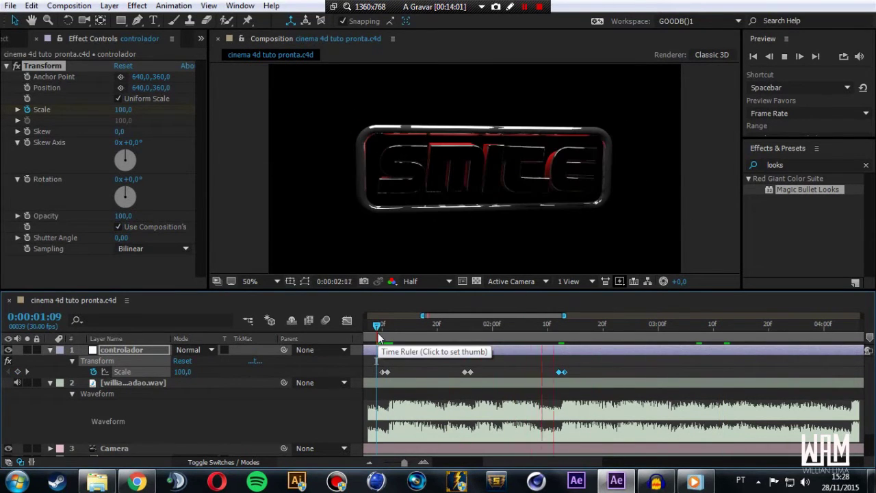
drag(615, 332, 610, 325)
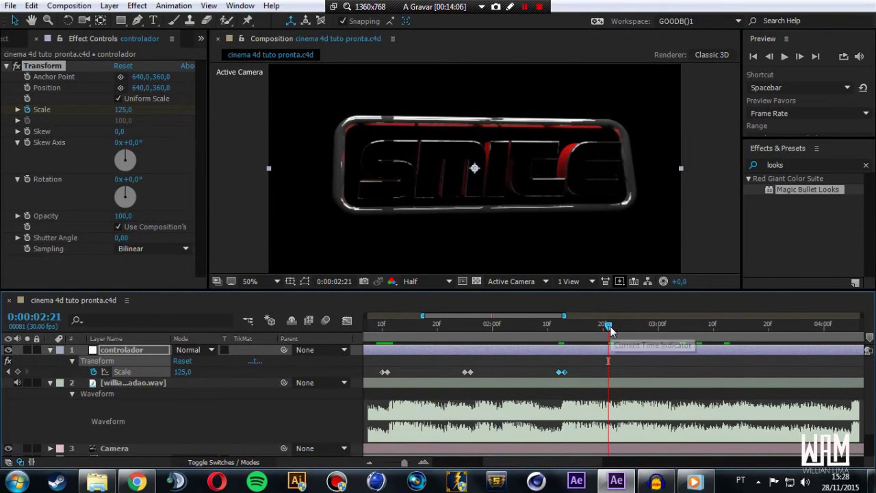
key(Page_Up)
drag(611, 331, 368, 332)
key(space)
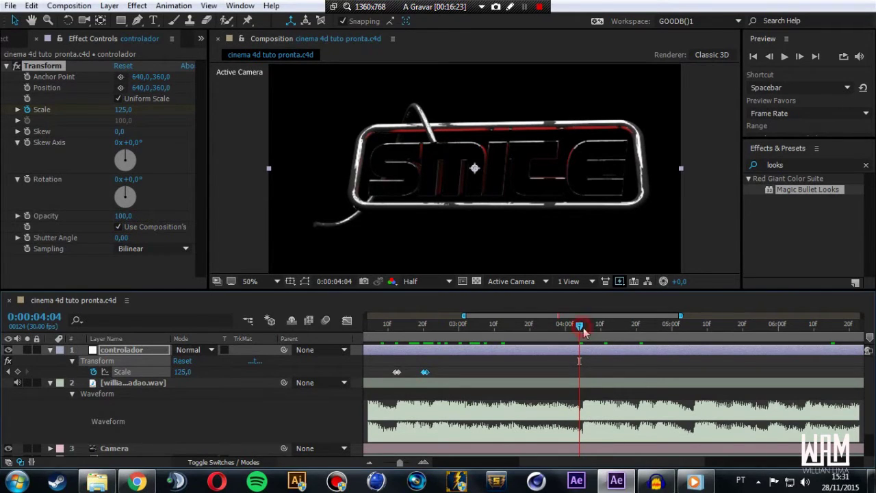
- Find the next beat by previewing and paste a Scale pulse on controlador at 0:00:04:19
drag(584, 331, 586, 333)
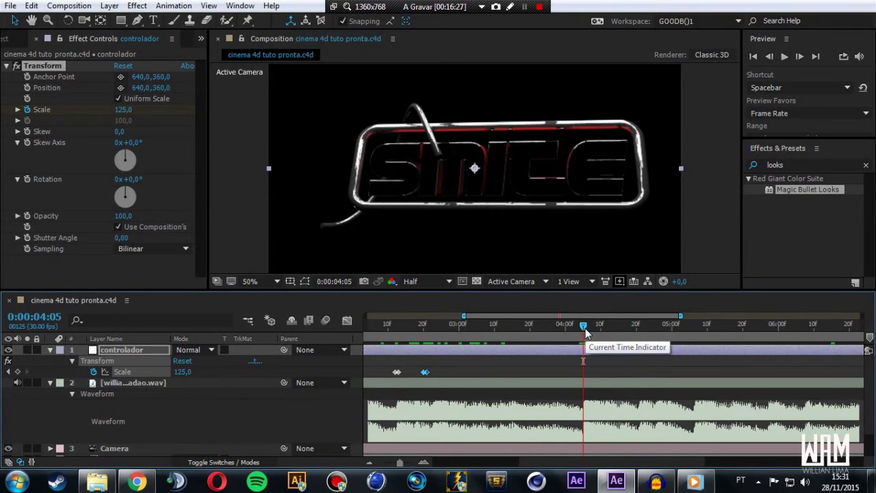
key(Page_Up)
text(100)
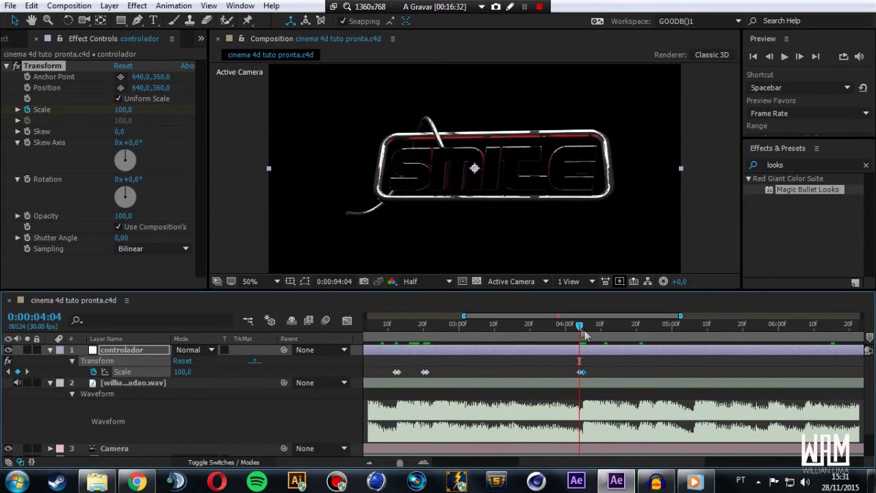
drag(585, 332, 633, 349)
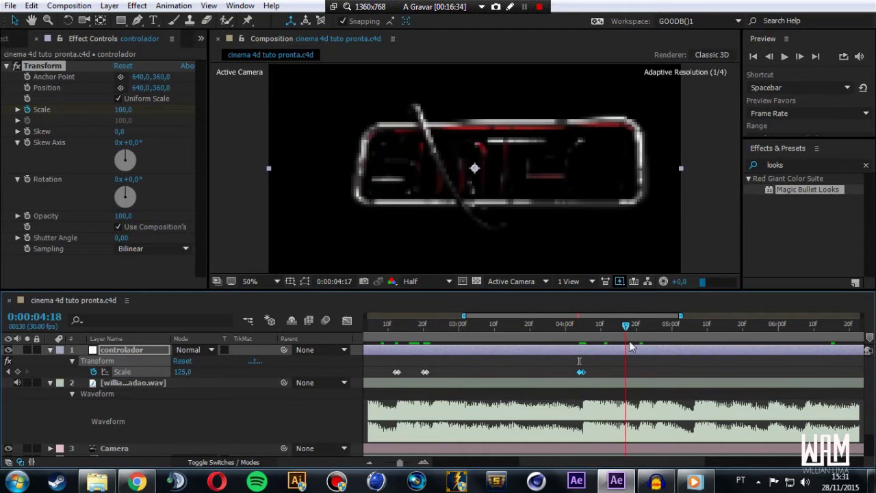
drag(634, 349, 637, 350)
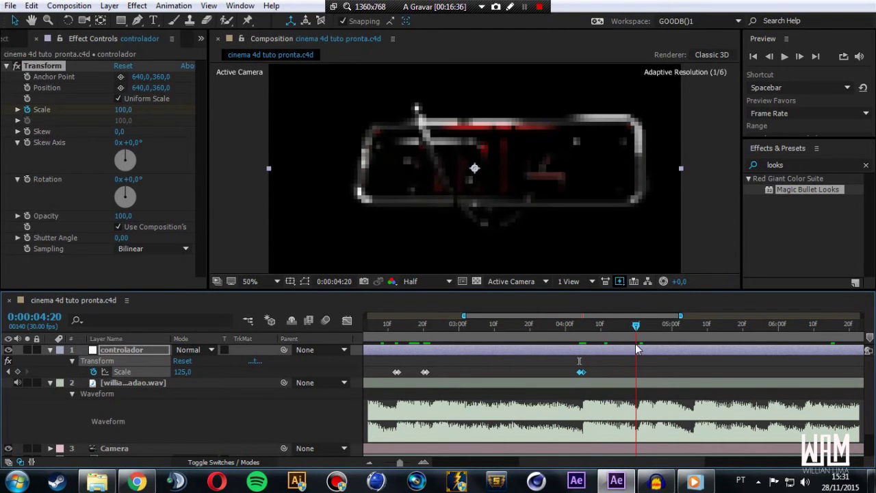
key(space)
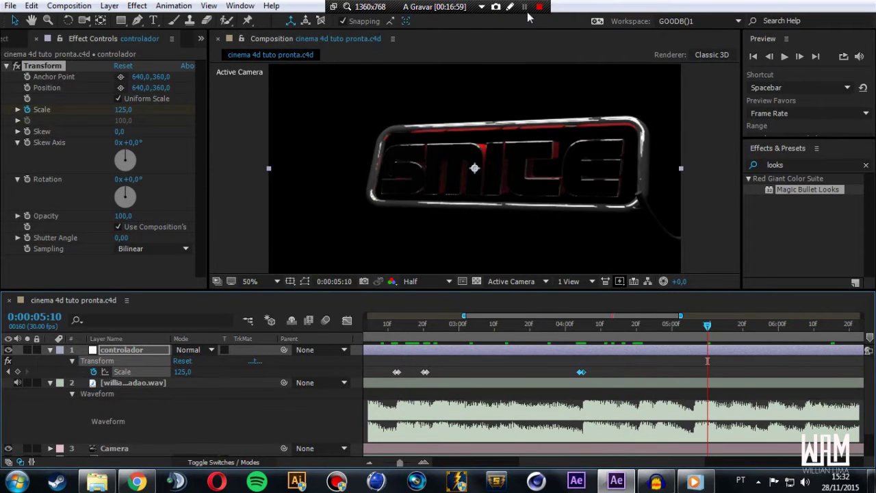
key(space)
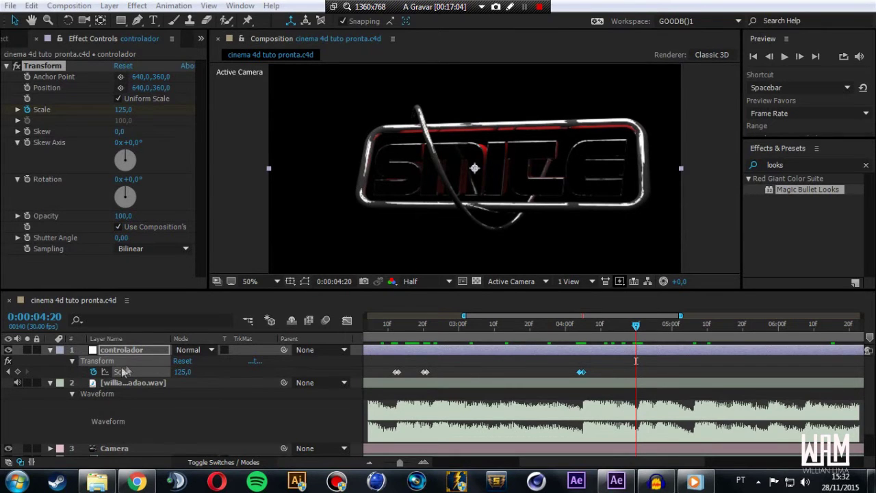
click(133, 351)
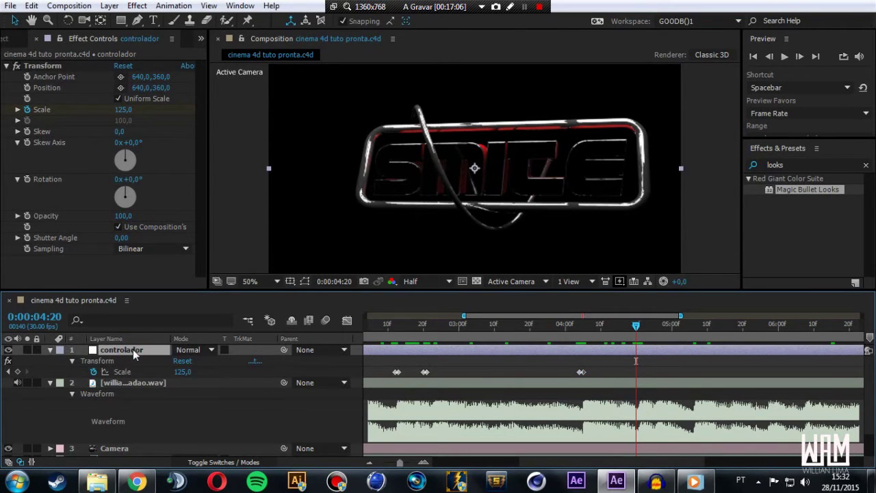
key(Page_Up)
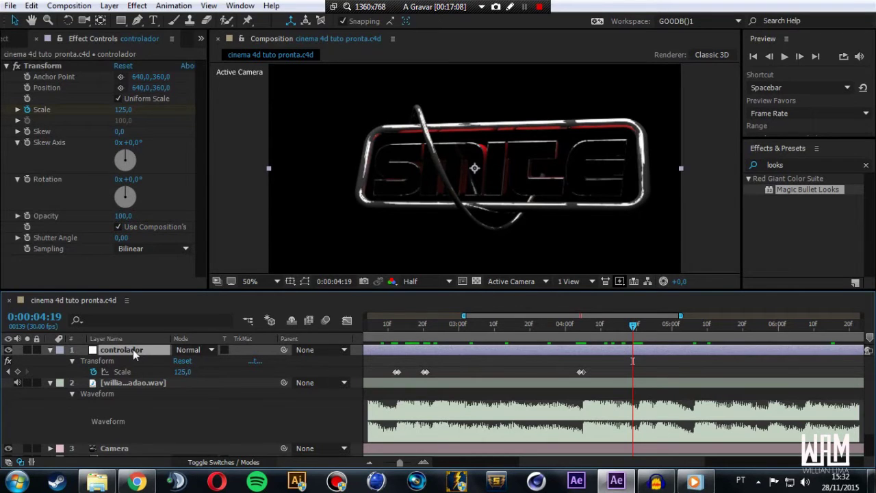
key(ctrl+v)
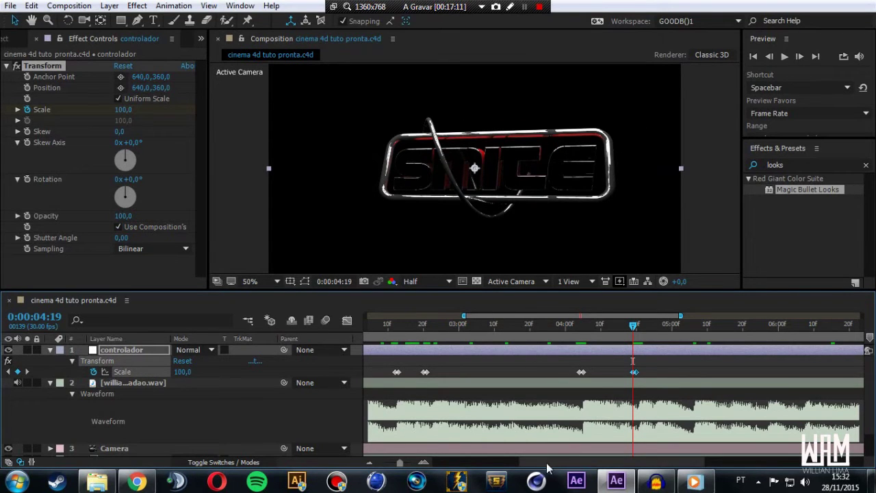
- Paste further Scale pulses at 0:00:05:05 and 0:00:06:28, previewing between them
scroll(616, 411, right, 3)
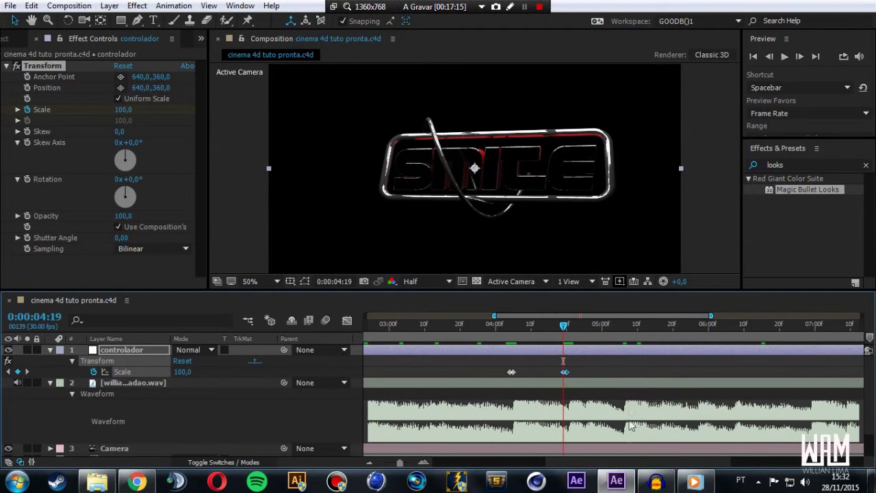
drag(564, 327, 623, 344)
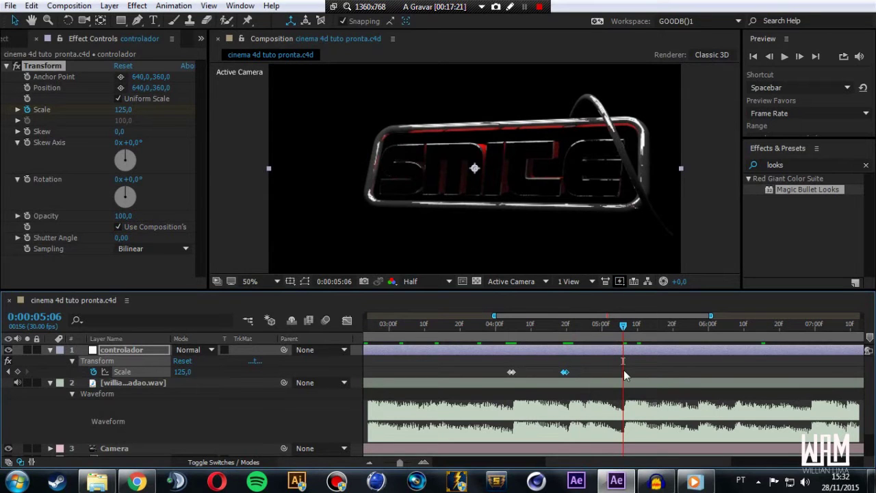
key(Page_Up)
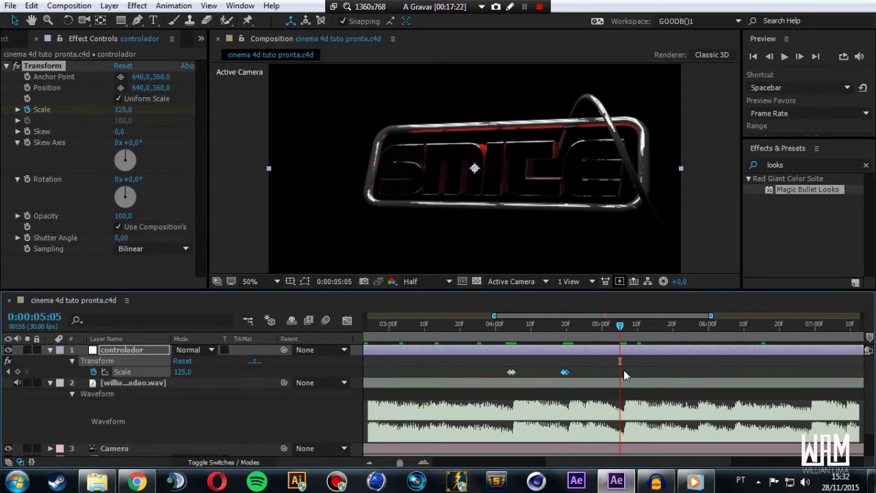
key(ctrl+v)
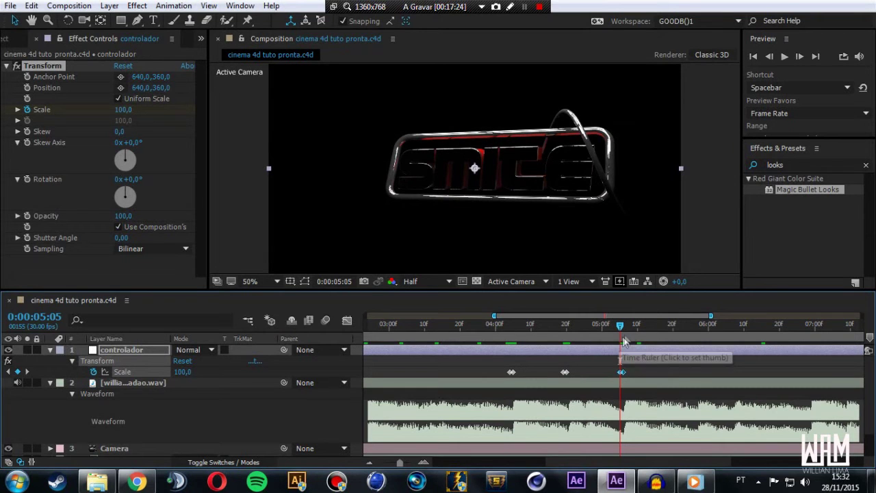
drag(623, 335, 464, 354)
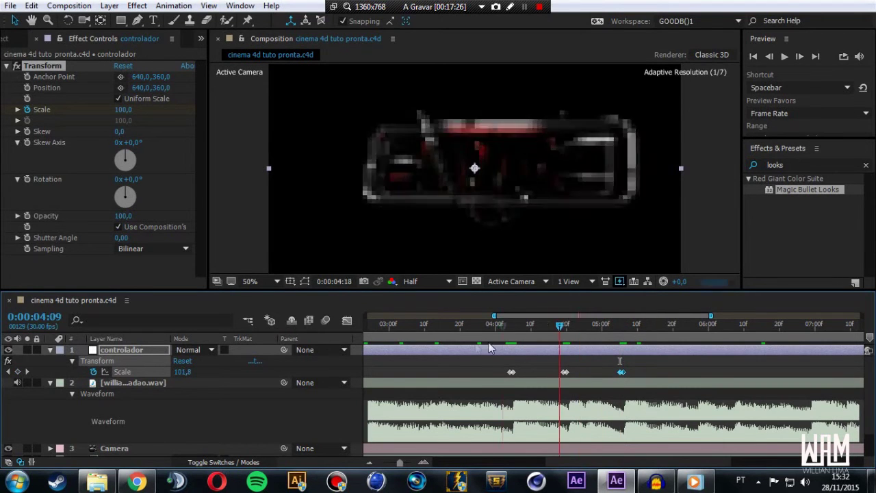
key(space)
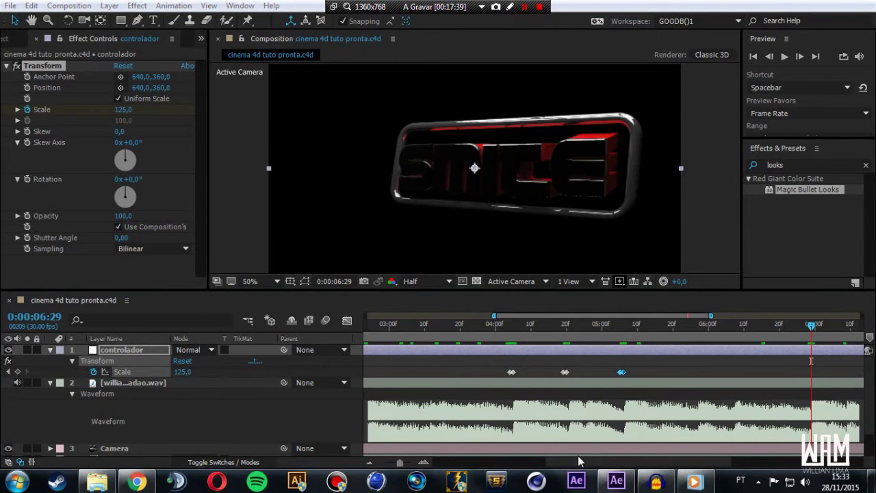
drag(579, 464, 614, 462)
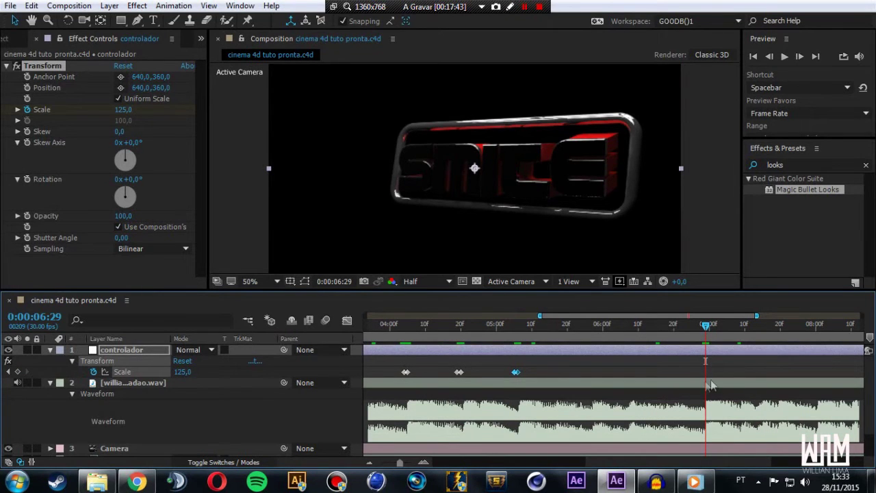
key(Page_Up)
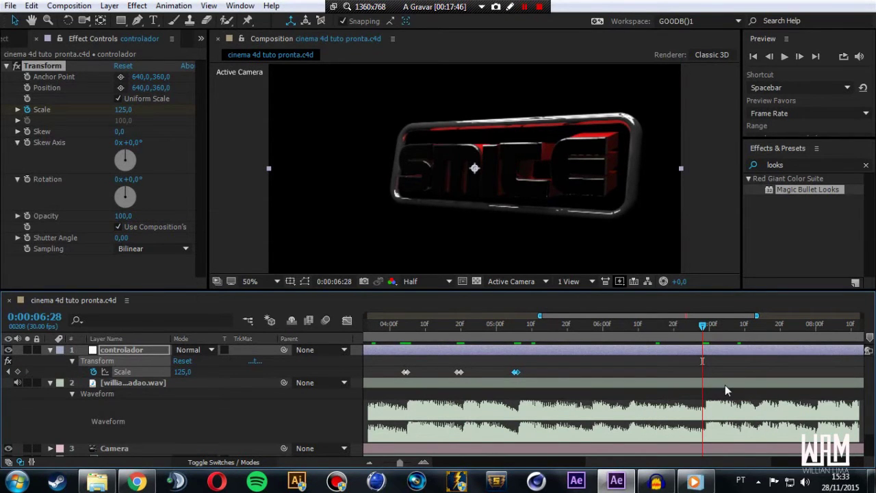
key(ctrl+v)
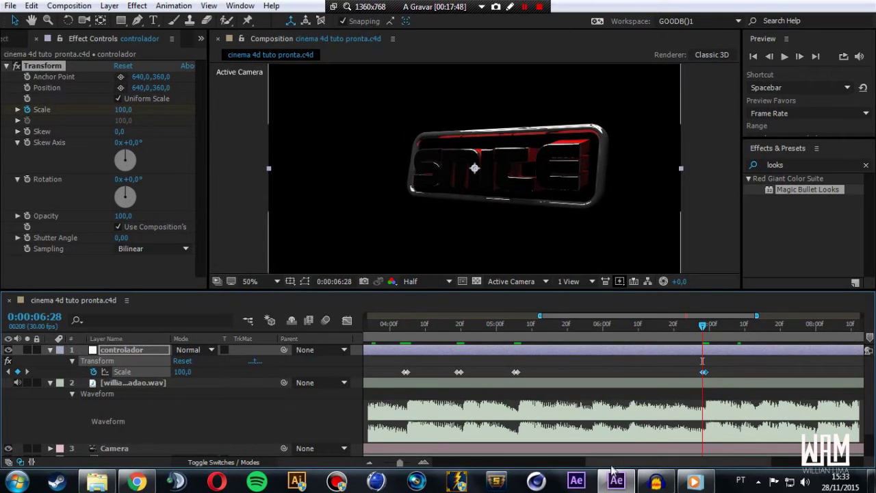
drag(616, 463, 698, 467)
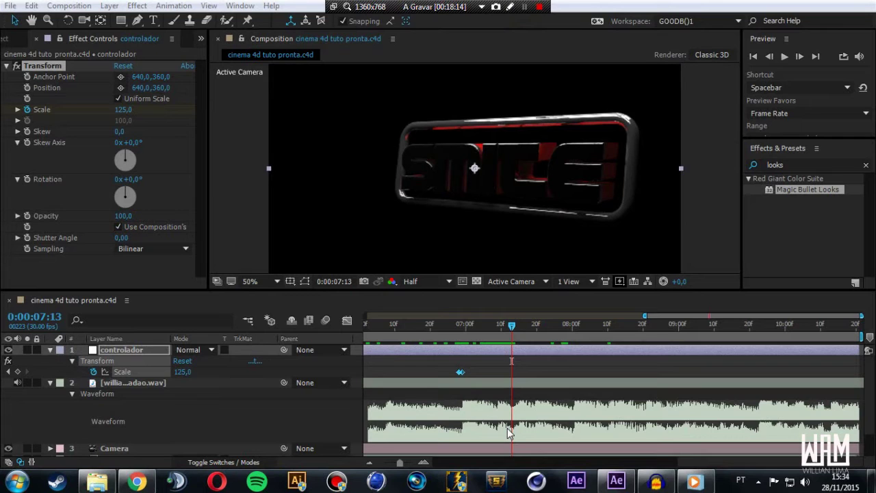
- Add Scale pulses at 0:00:07:12 and 0:00:07:29 on controlador and scrub to check the easing
click(117, 350)
key(Page_Up)
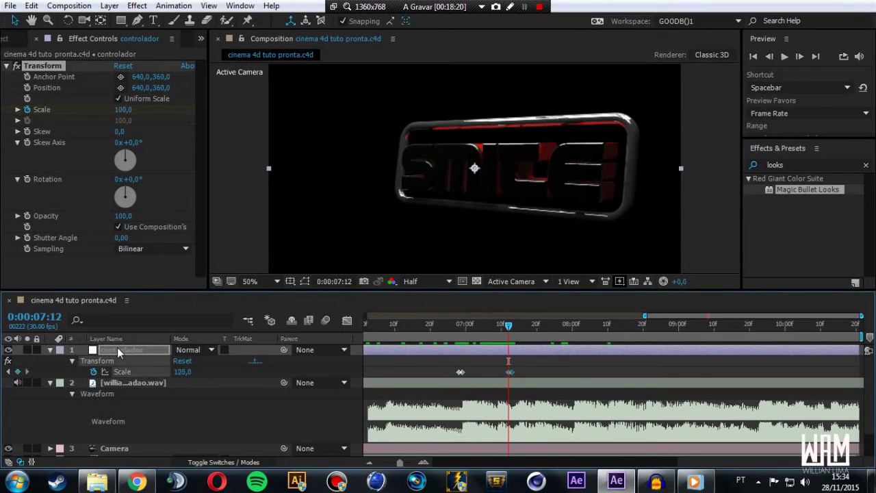
key(ctrl+z)
mouse_move(509, 326)
mouse_down()
mouse_move(528, 331)
mouse_move(515, 366)
mouse_up()
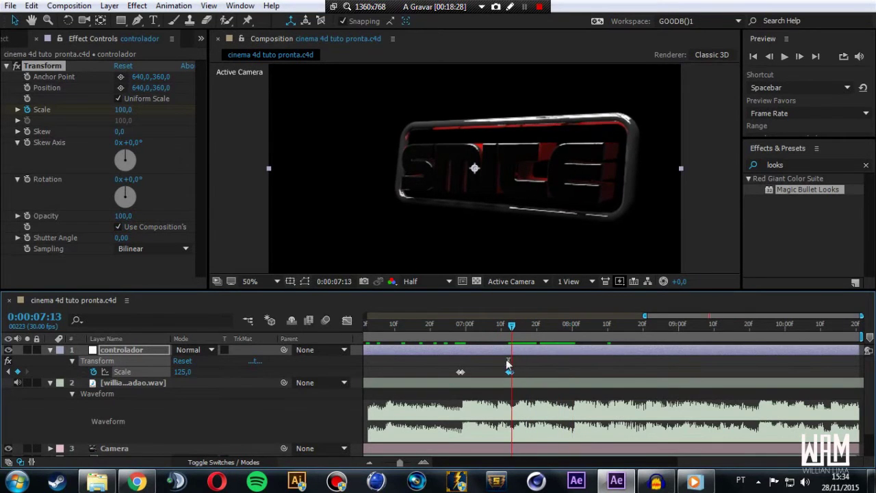
drag(514, 366, 567, 409)
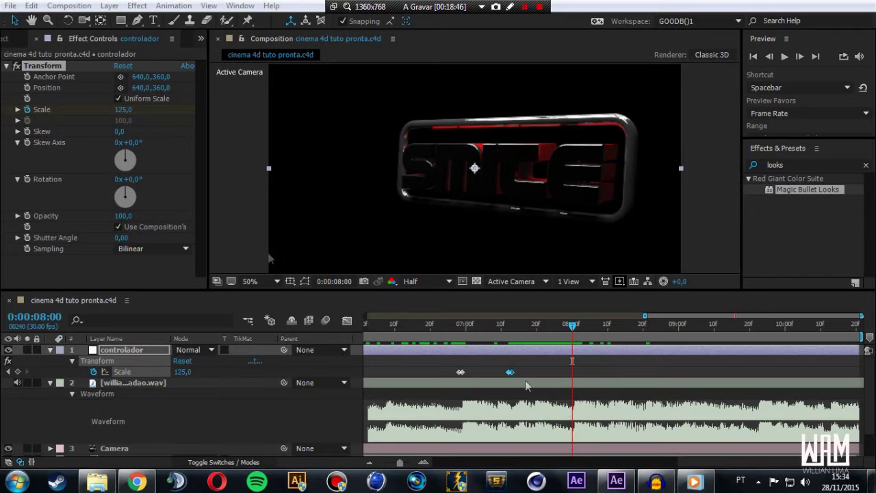
click(137, 351)
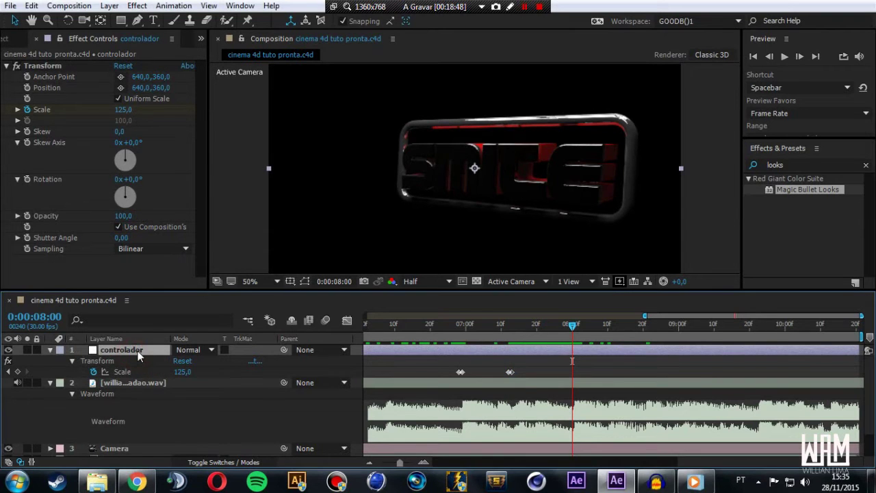
key(Page_Up)
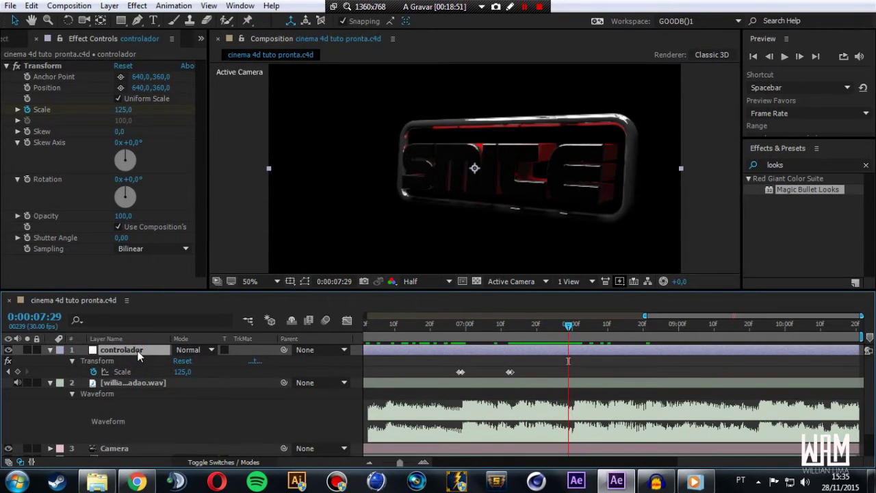
click(182, 361)
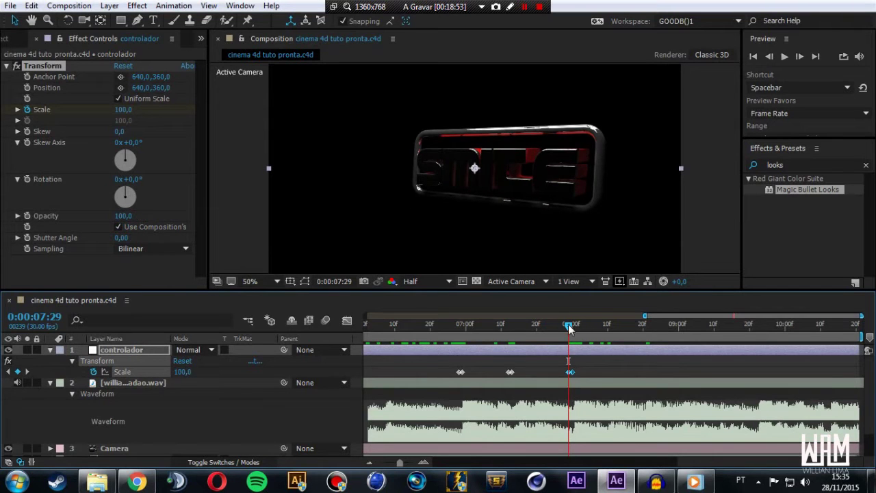
mouse_move(567, 325)
mouse_down()
mouse_move(459, 366)
mouse_move(567, 368)
mouse_up()
mouse_move(571, 324)
mouse_down()
mouse_move(532, 342)
mouse_move(553, 363)
mouse_move(571, 363)
mouse_up()
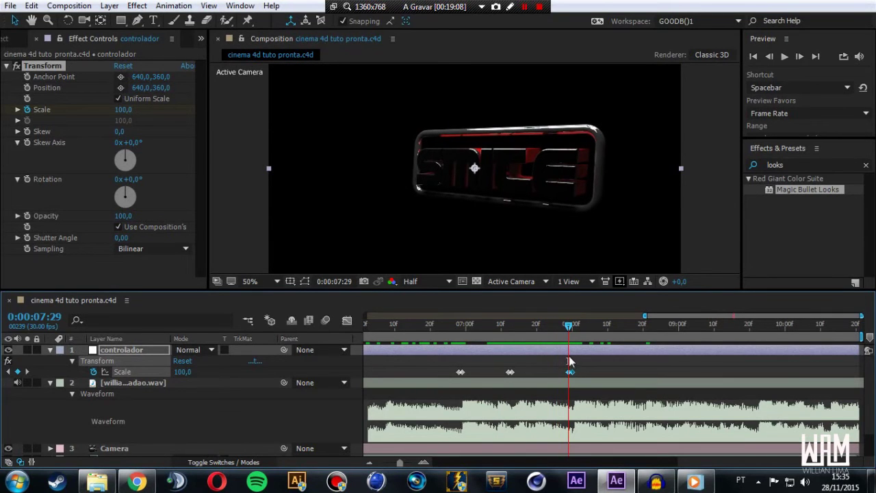
- Preview the pulses from 0:00:06:24, then move to the 0:00:08:00 Scale keyframe
click(444, 326)
key(space)
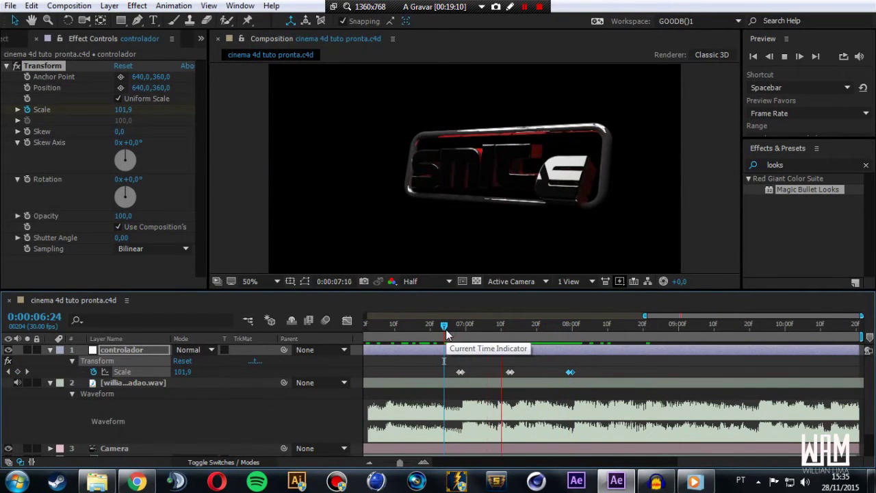
key(space)
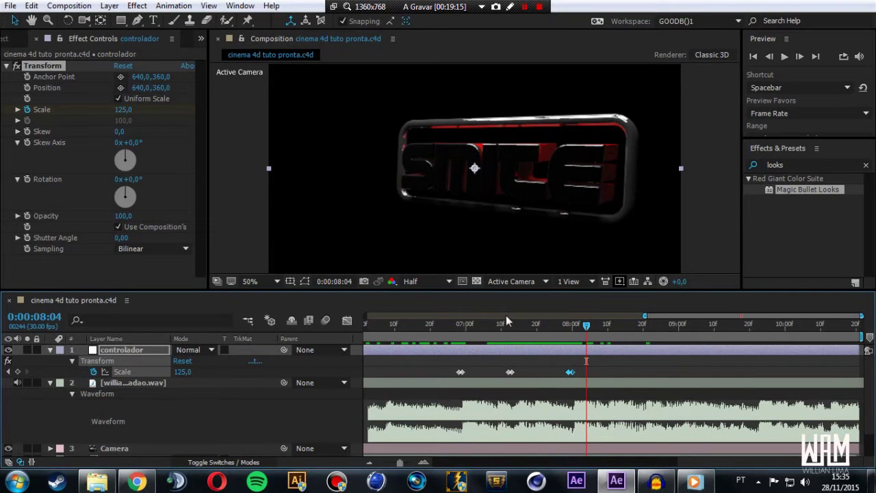
click(452, 325)
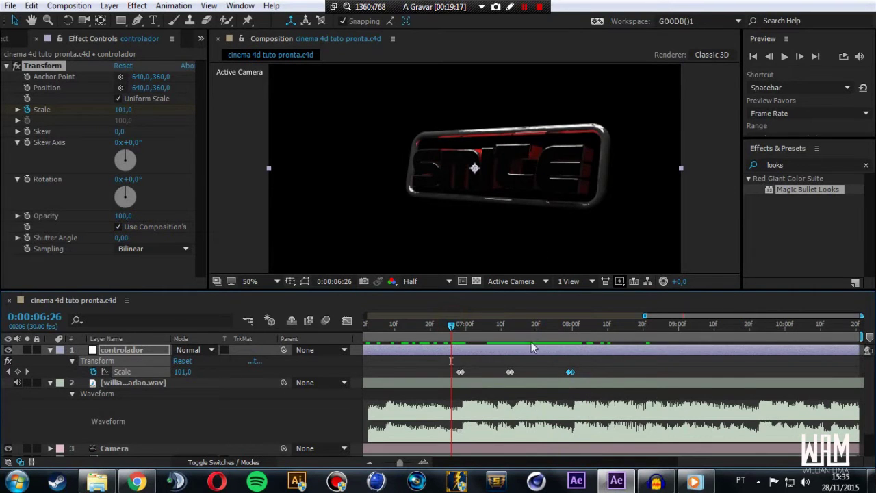
click(572, 326)
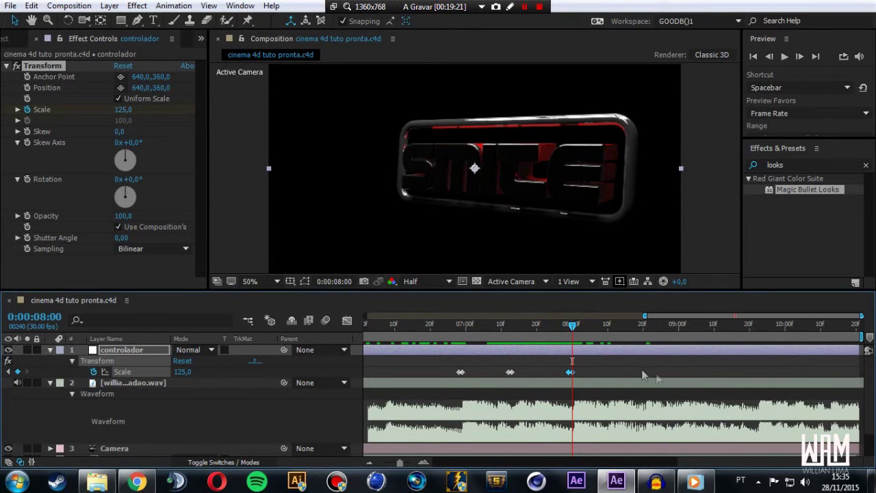
- Add a keyframe returning controlador's Scale to 100 at 0:00:08:12
click(619, 325)
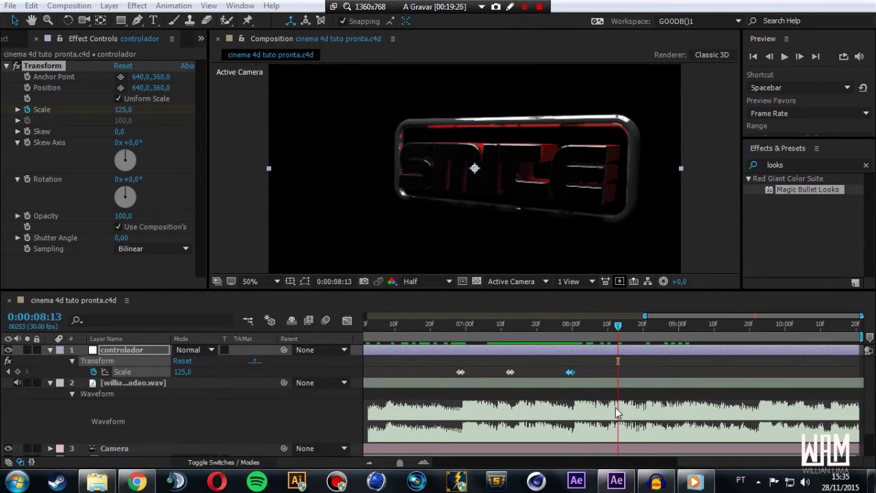
click(147, 351)
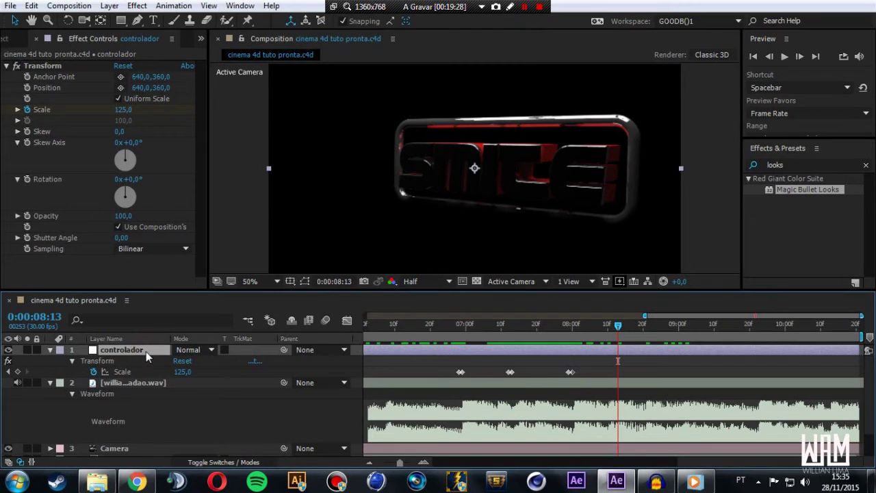
key(Page_Up)
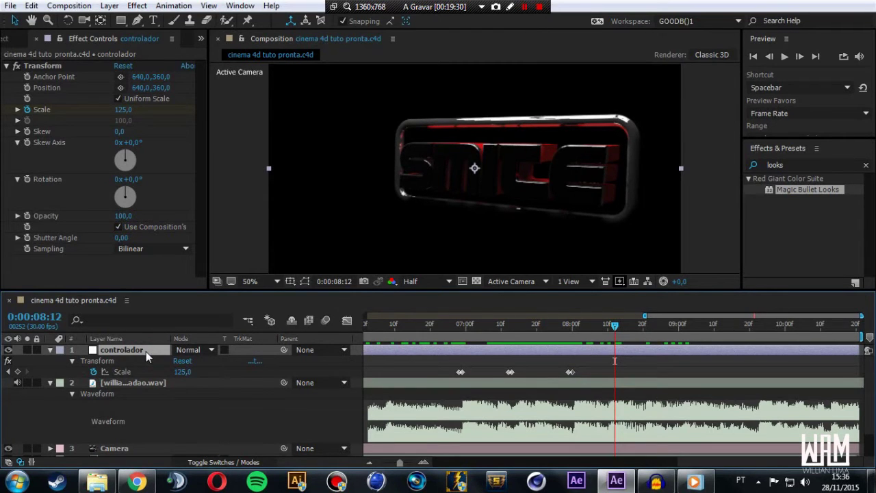
key(ctrl+v)
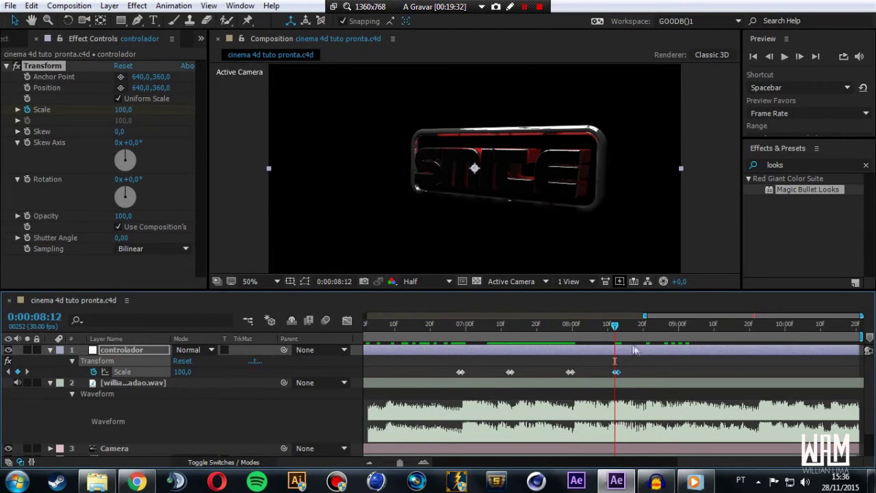
- Scrub forward to about 0:00:09:21 and preview around the new keyframes
drag(615, 326, 758, 355)
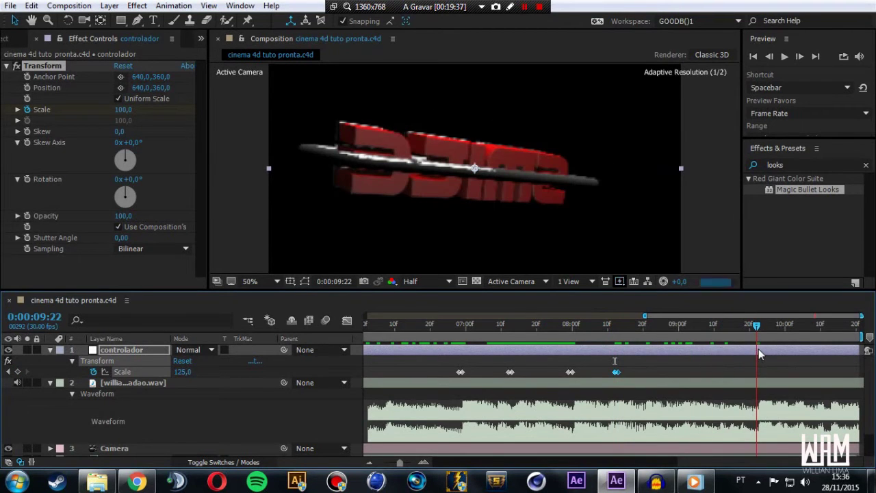
key(space)
click(451, 326)
click(525, 7)
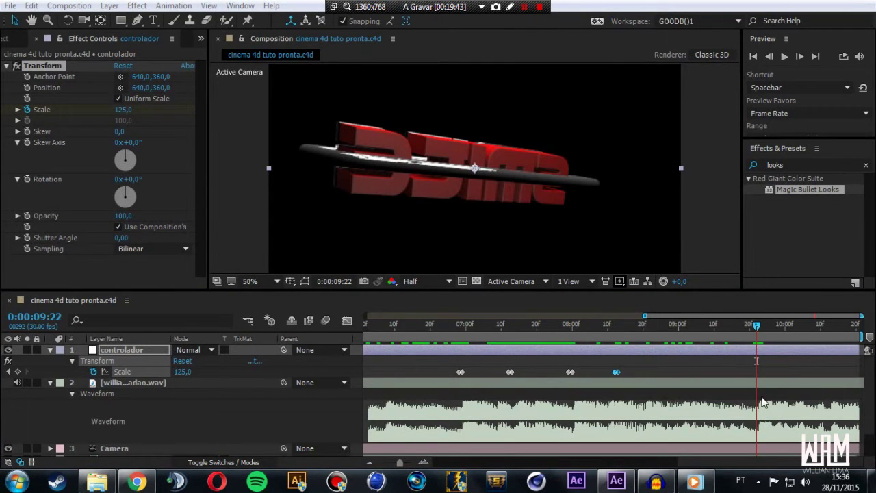
- Add a Scale 100 keyframe at 0:00:09:21 and play the animation from the start
click(132, 353)
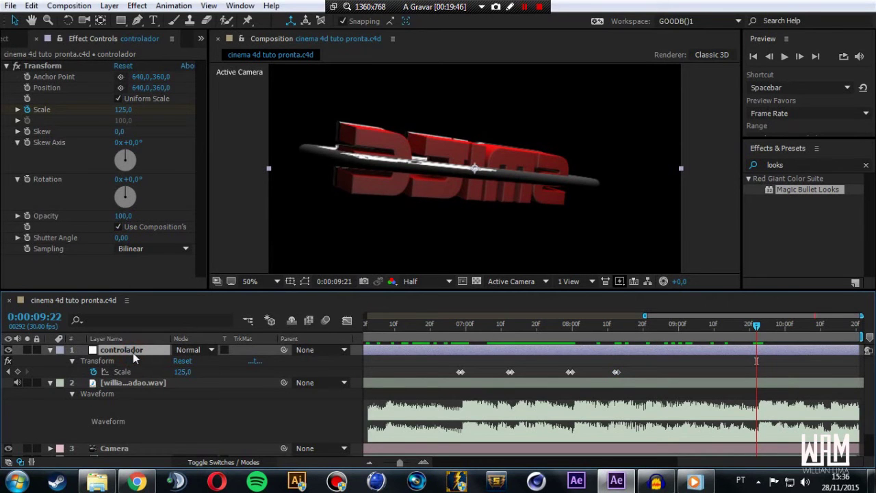
key(Page_Up)
click(182, 361)
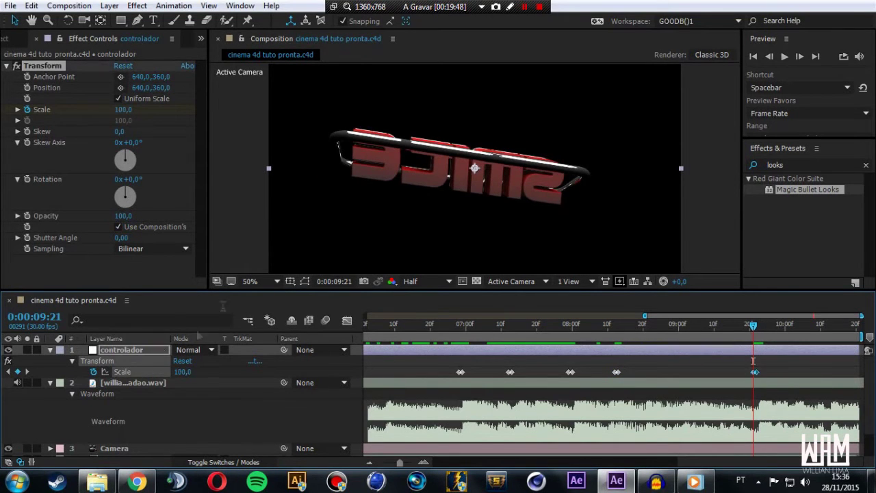
click(510, 7)
click(510, 7)
key(Home)
key(space)
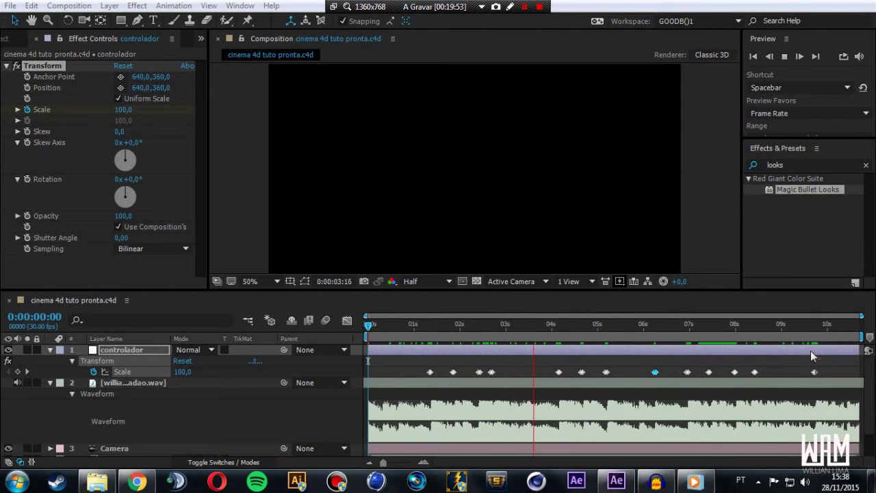
- Preview the animation, stopping at 0:00:09:22, then replay it from the first frame
click(586, 358)
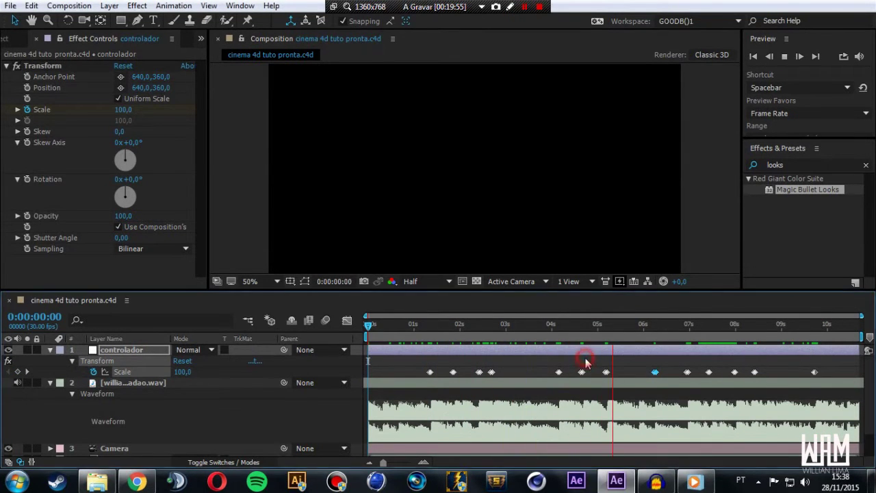
click(816, 330)
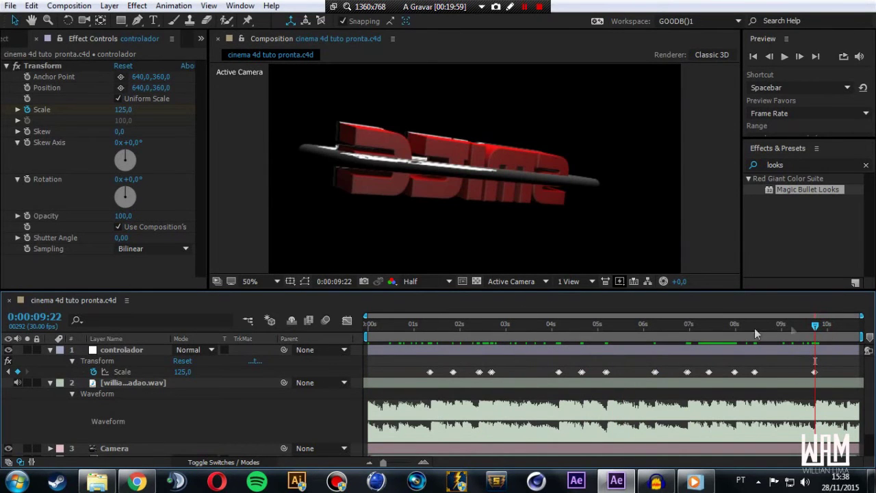
mouse_move(861, 317)
mouse_down()
mouse_move(471, 317)
mouse_move(861, 316)
mouse_up()
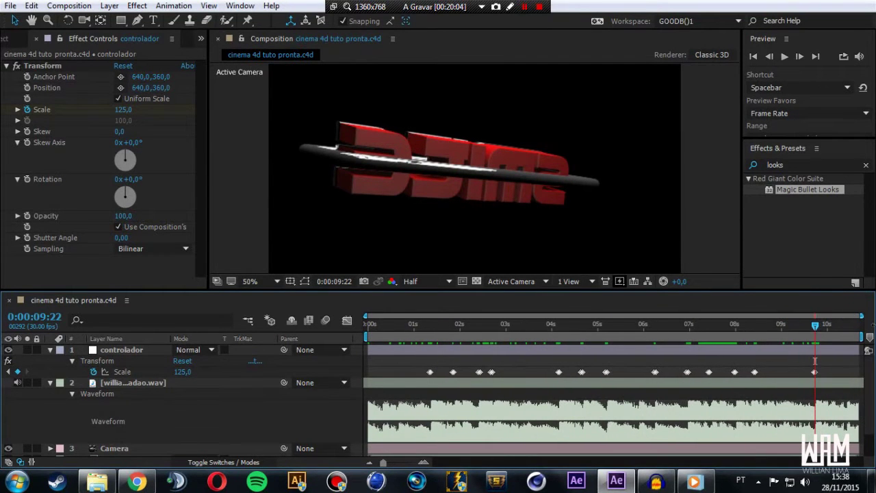
click(370, 325)
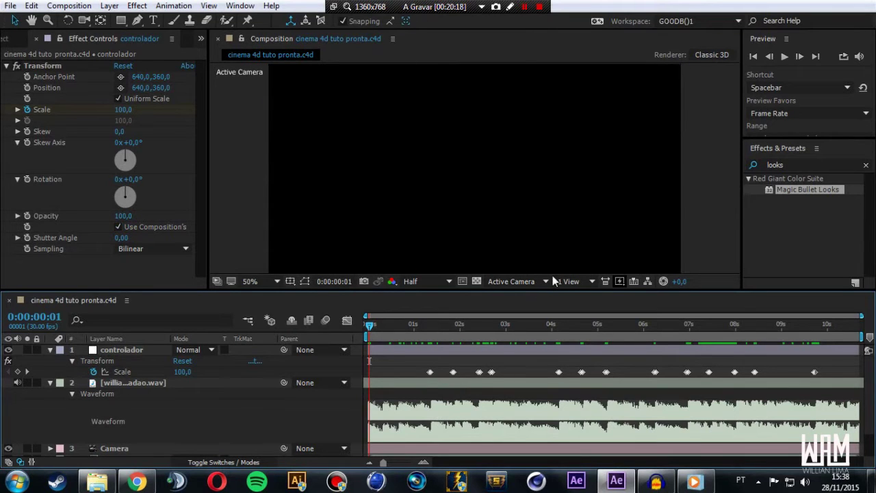
key(space)
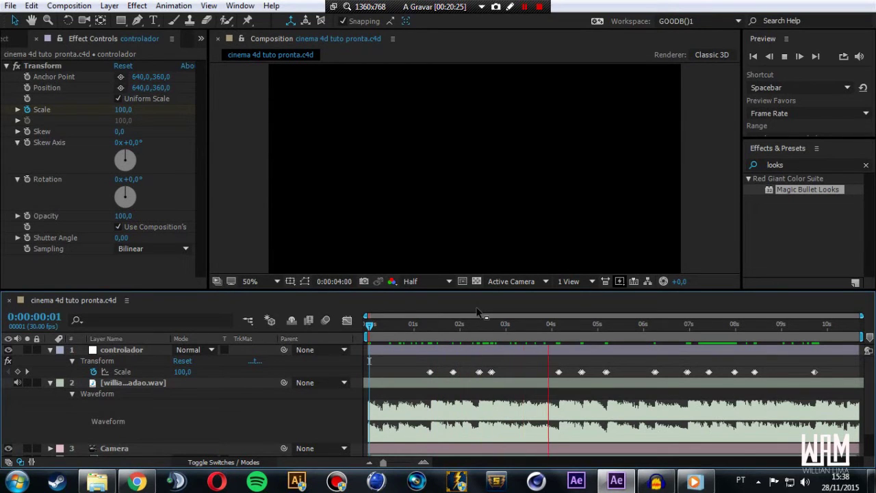
key(space)
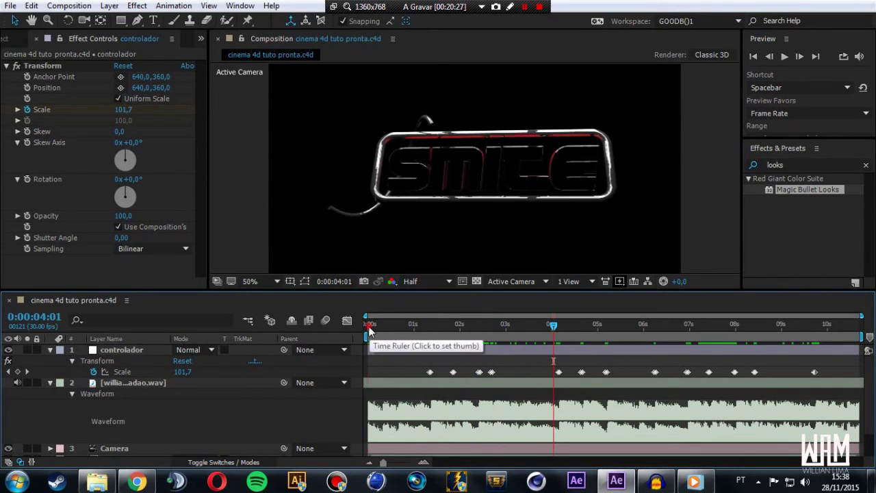
click(368, 325)
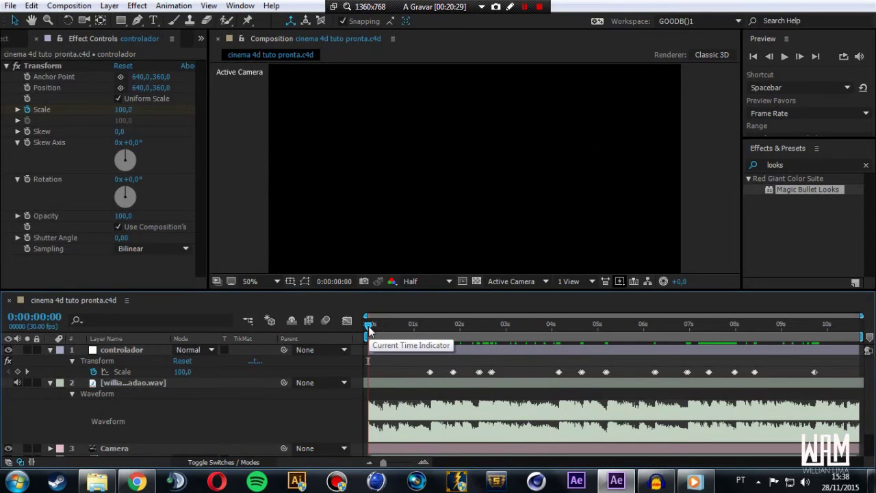
click(525, 7)
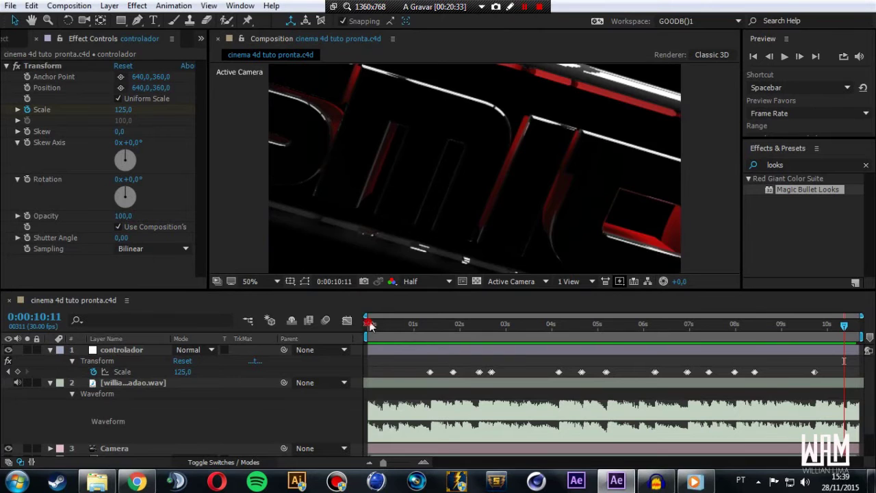
- Collapse the controlador and audio layers, show only controlador's Scale keyframes with U, and go to 0:00:01:10
drag(383, 326, 456, 326)
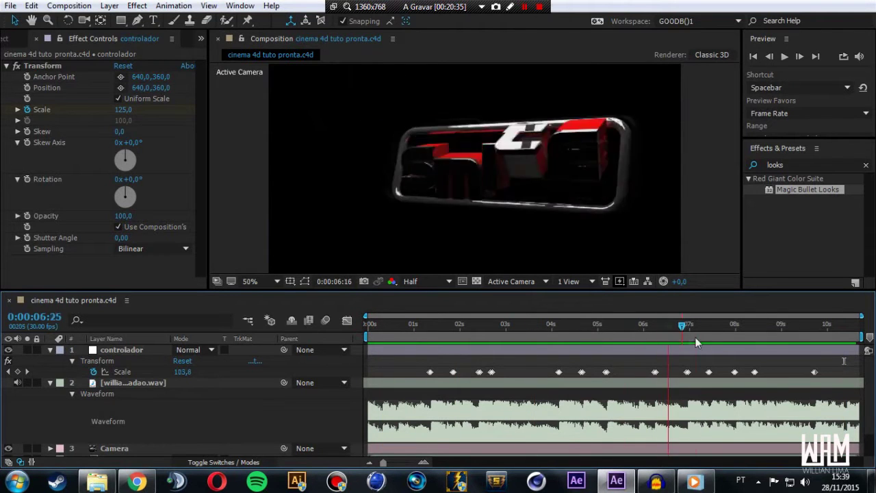
drag(531, 340, 729, 338)
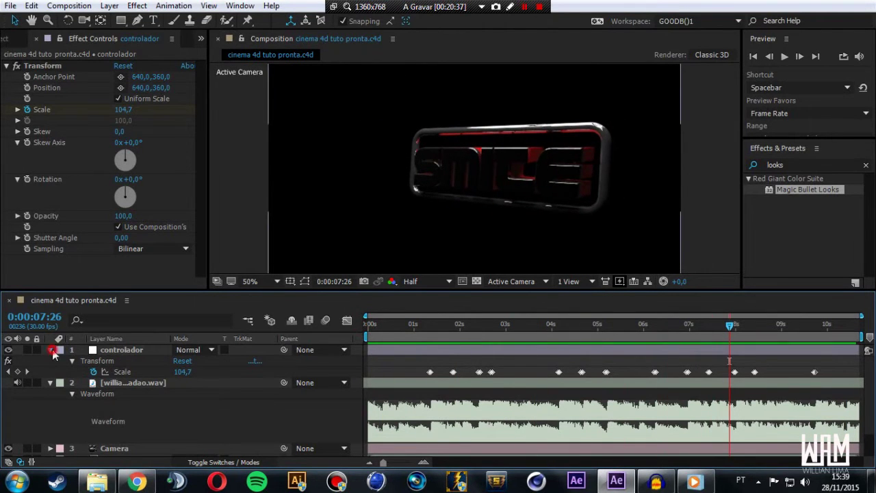
click(52, 349)
click(50, 361)
click(140, 350)
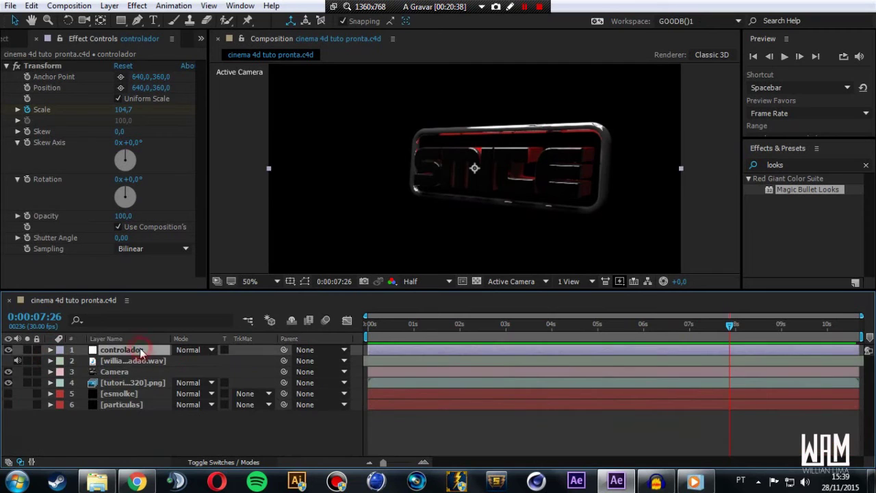
key(u)
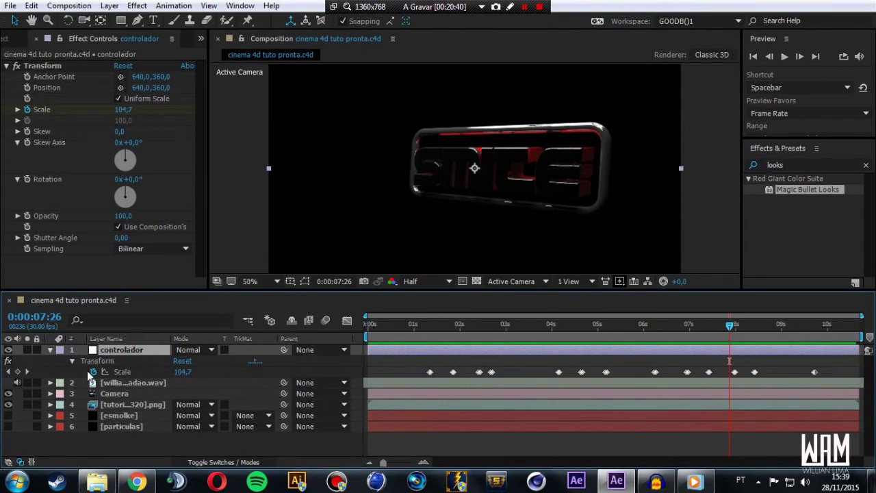
click(429, 325)
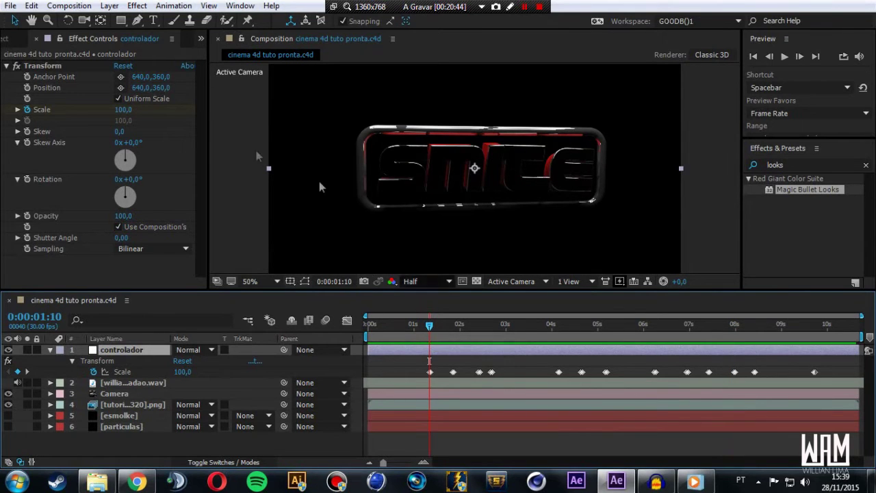
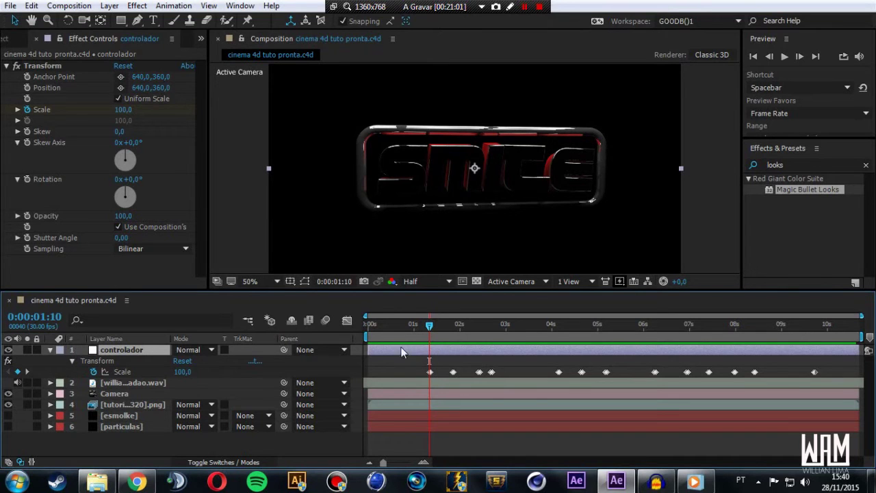
- Collapse the controlador layer and move the .wav audio layer to the bottom of the stack
click(49, 350)
click(128, 362)
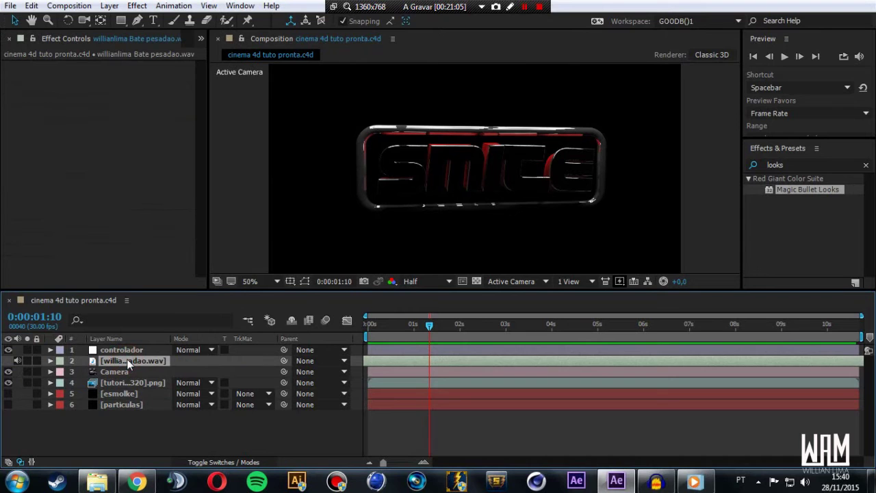
drag(128, 363, 134, 405)
drag(133, 420, 132, 417)
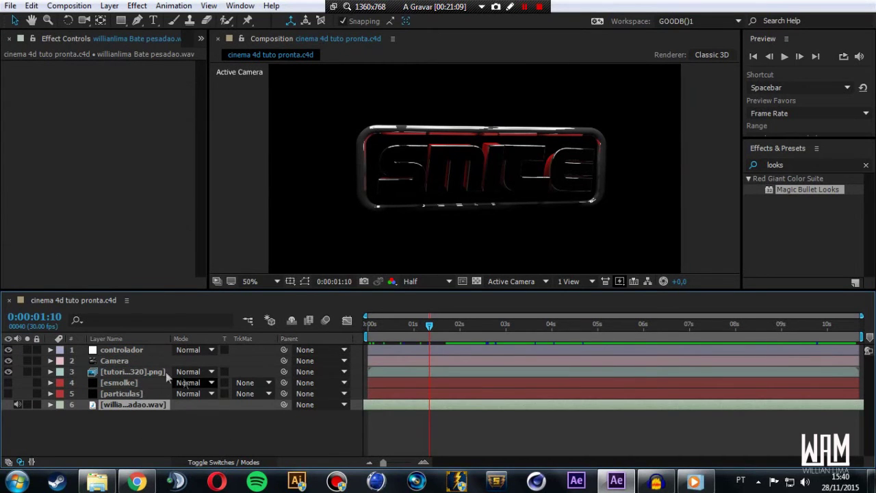
- Collapse controlador's Transform properties and switch off the audio layer's sound
click(139, 351)
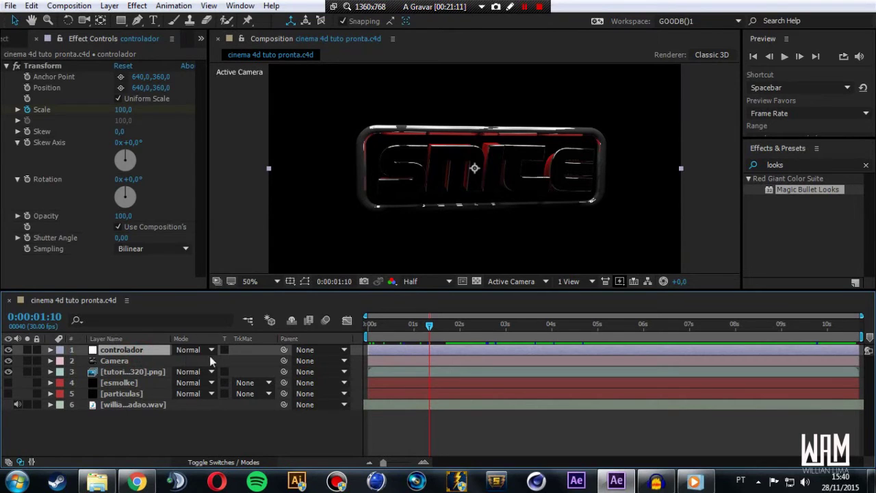
click(6, 65)
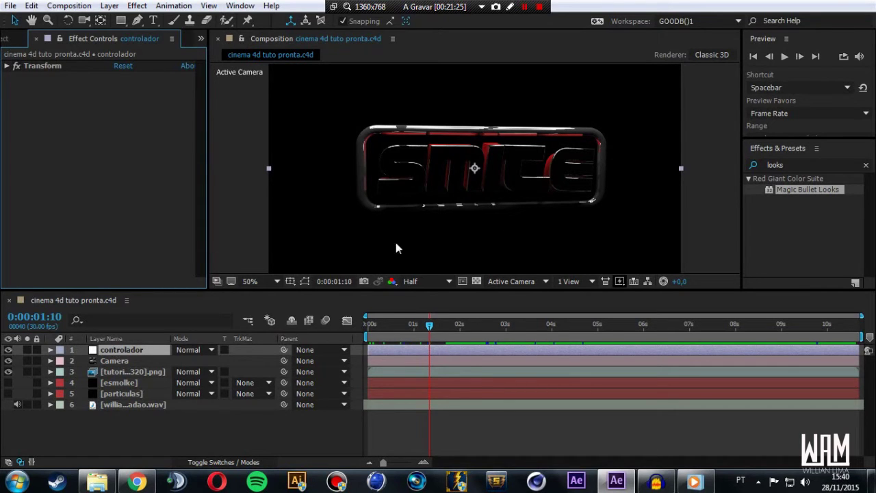
click(133, 431)
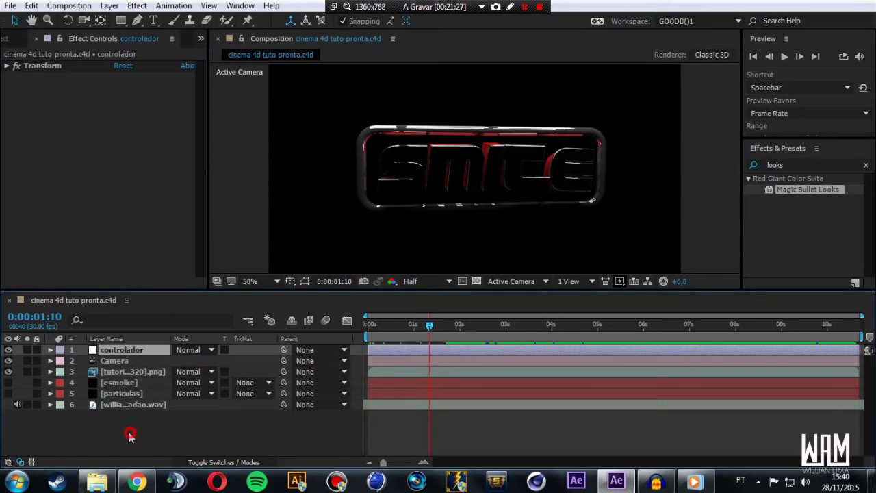
click(18, 404)
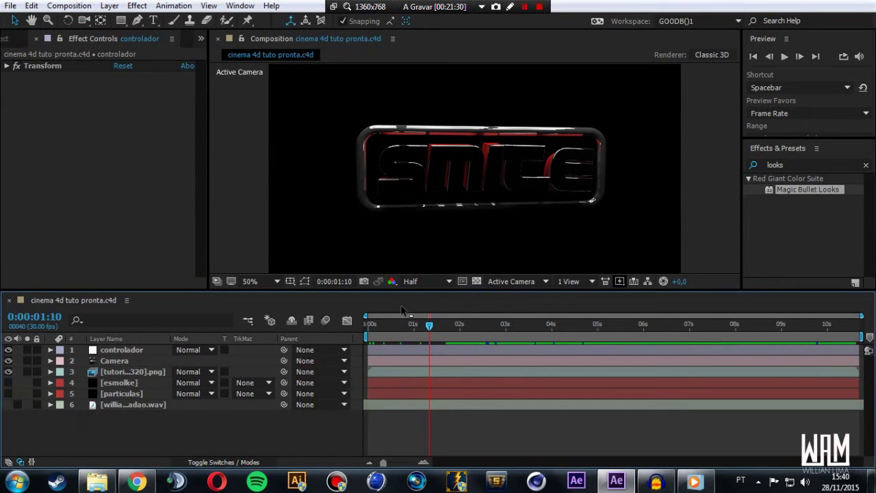
click(124, 350)
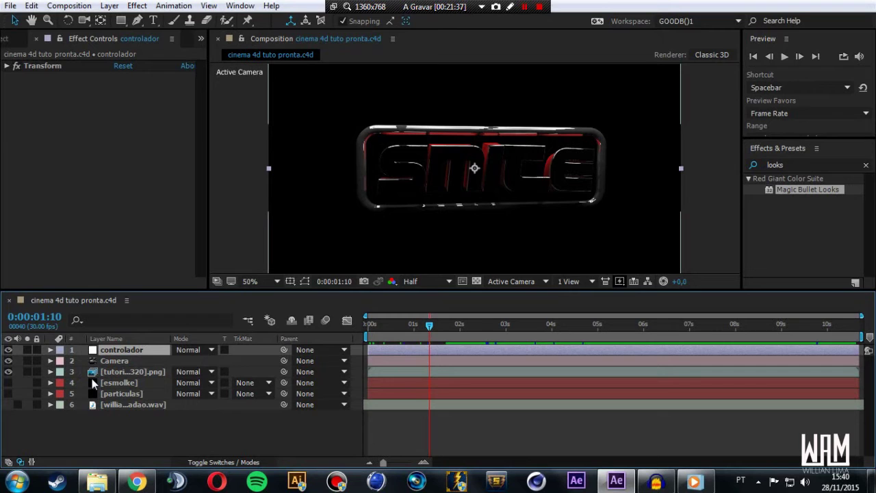
- Create a new adjustment layer named 'motion title' with Ctrl+Alt+Y
key(ctrl+alt+y)
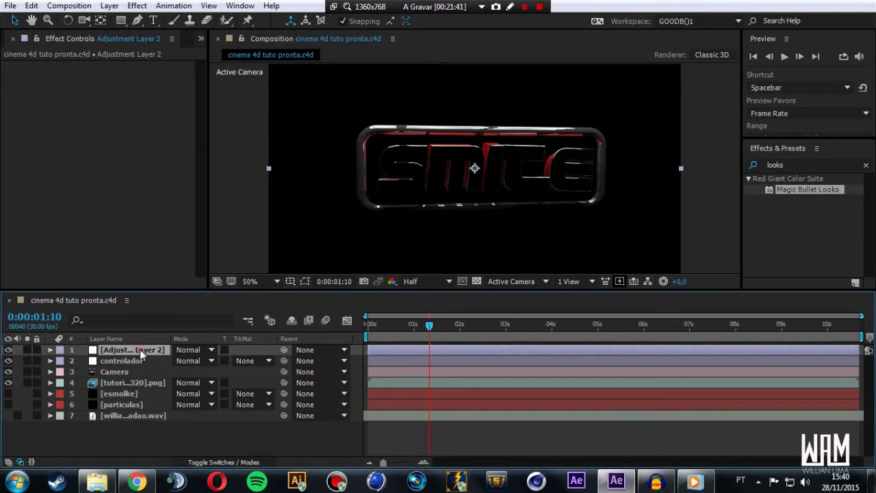
key(Return)
text(motion title)
key(Return)
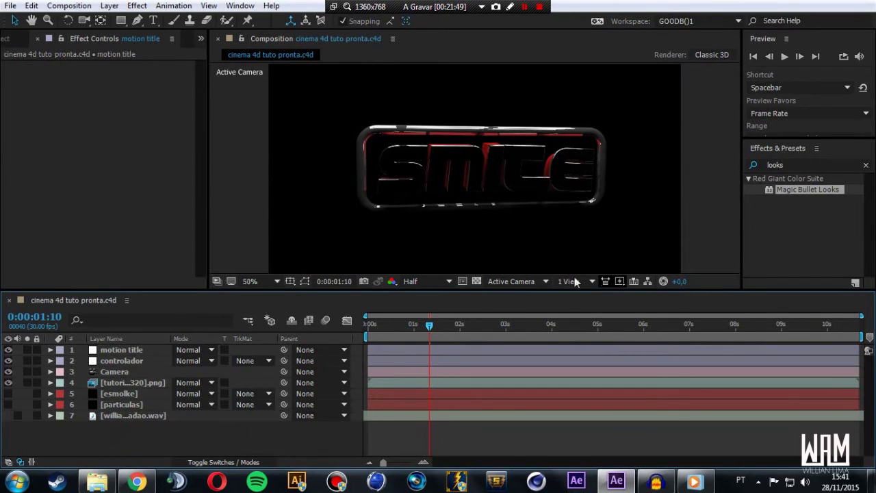
click(115, 351)
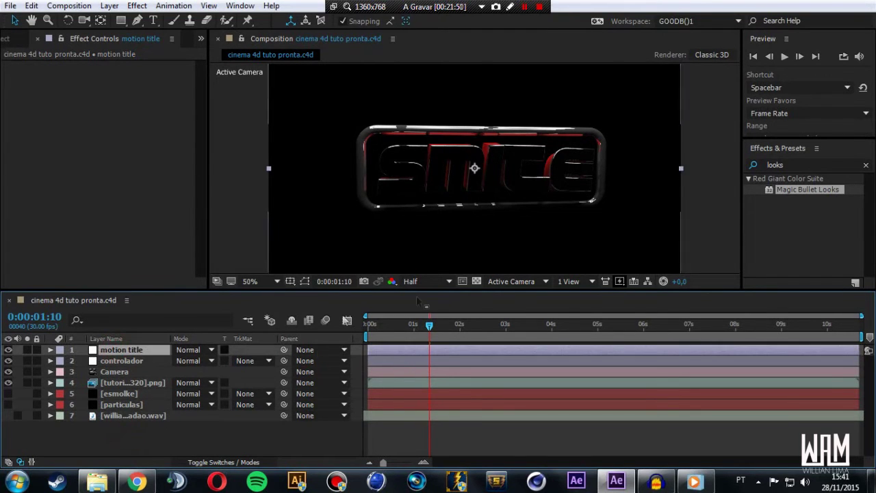
- Make the esmolke and particulas layers visible and search the effects for Motion Tile
click(8, 394)
click(8, 405)
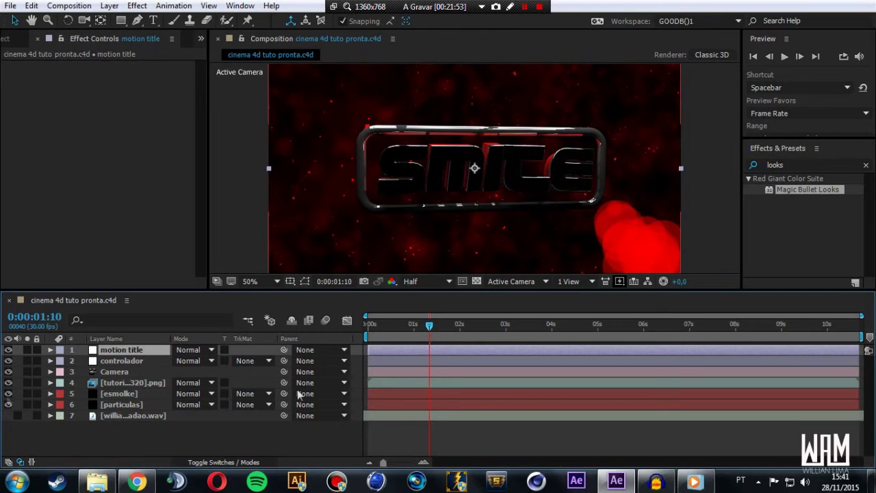
double_click(781, 165)
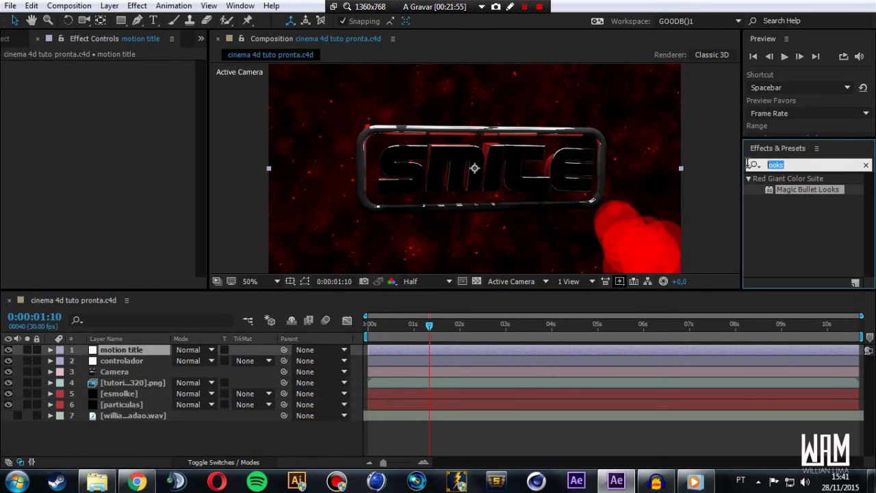
click(754, 165)
text(motio)
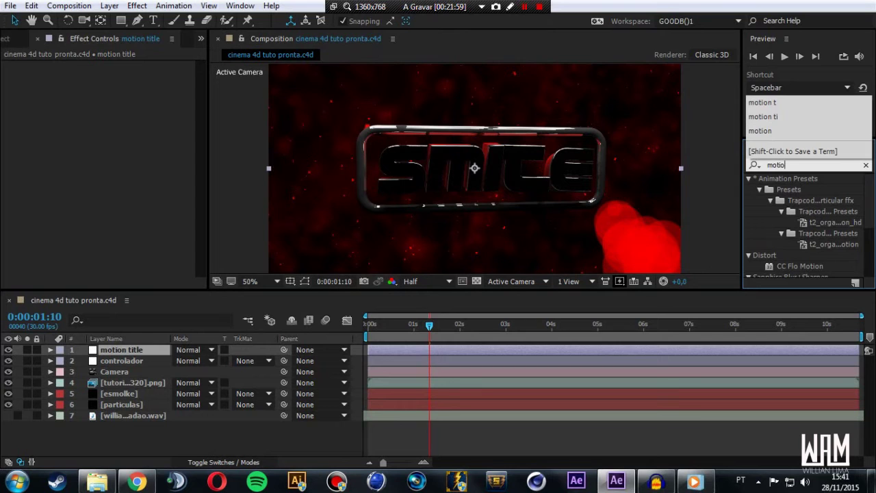
text(n title)
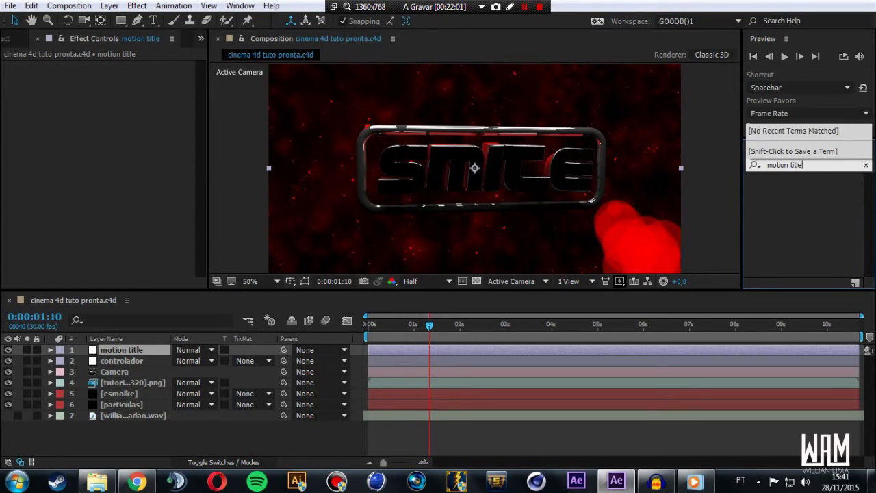
key(BackSpace)
key(BackSpace)
key(BackSpace)
click(805, 190)
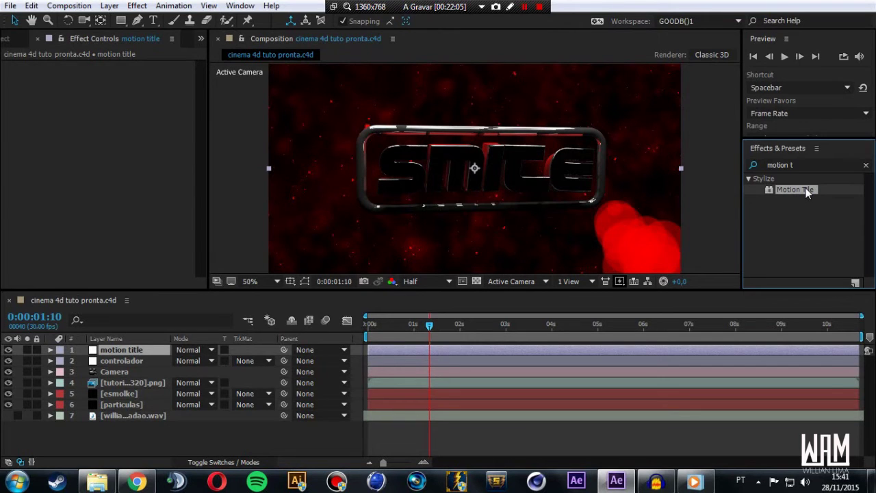
- Apply Motion Tile with Mirror Edges and keyframe Output Height at 0 on frame 0:00
double_click(805, 191)
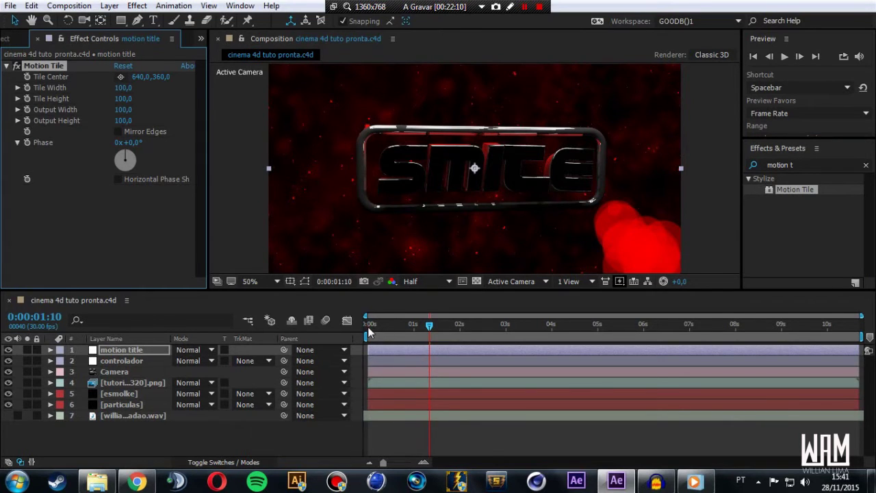
click(367, 327)
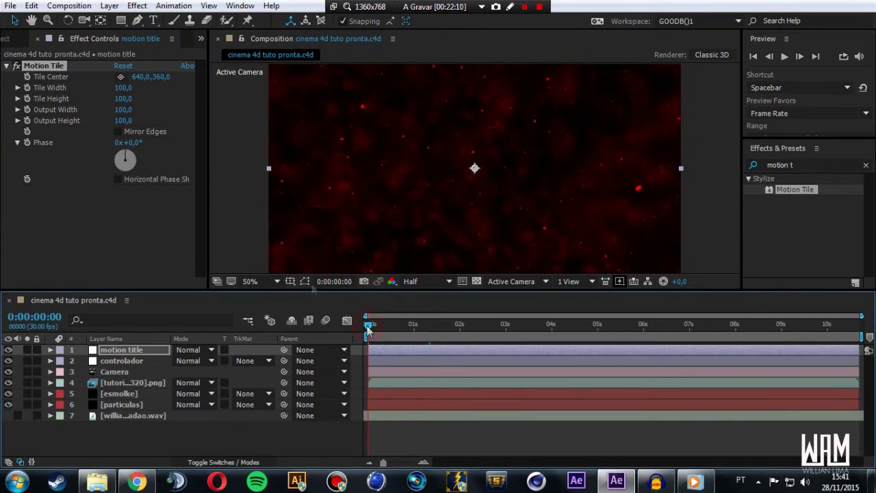
click(118, 132)
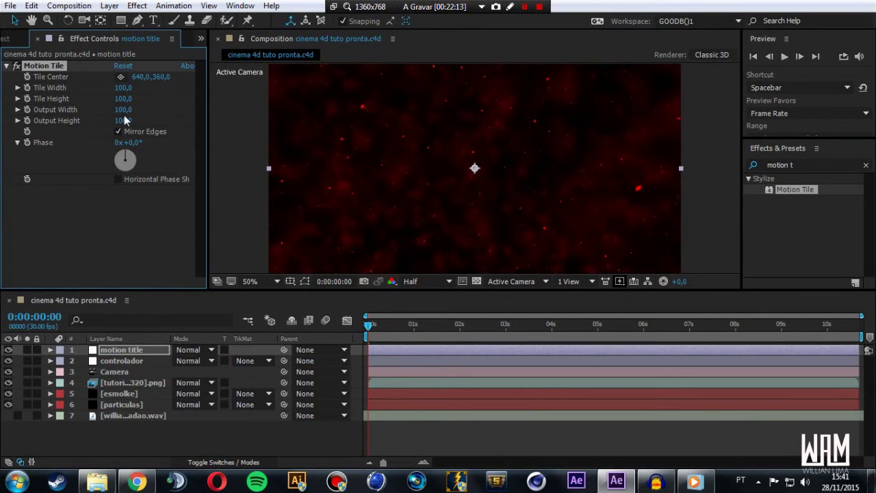
click(123, 120)
text(0)
click(151, 155)
click(26, 121)
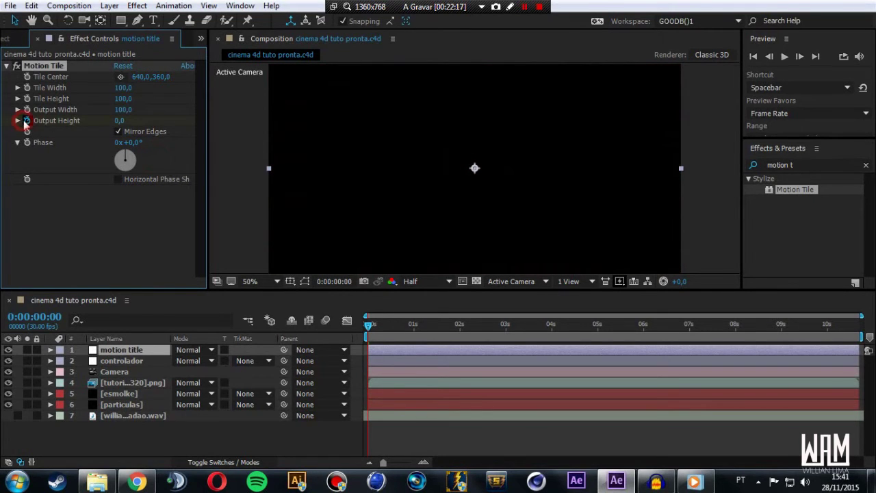
- Set Output Height to 80 at 0:00:00:12 and add a hold keyframe at 10 seconds
drag(366, 327, 386, 325)
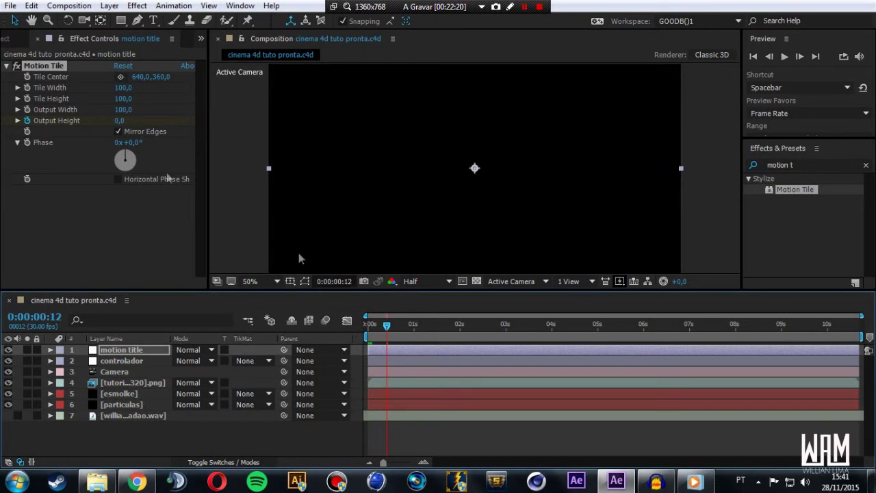
click(119, 122)
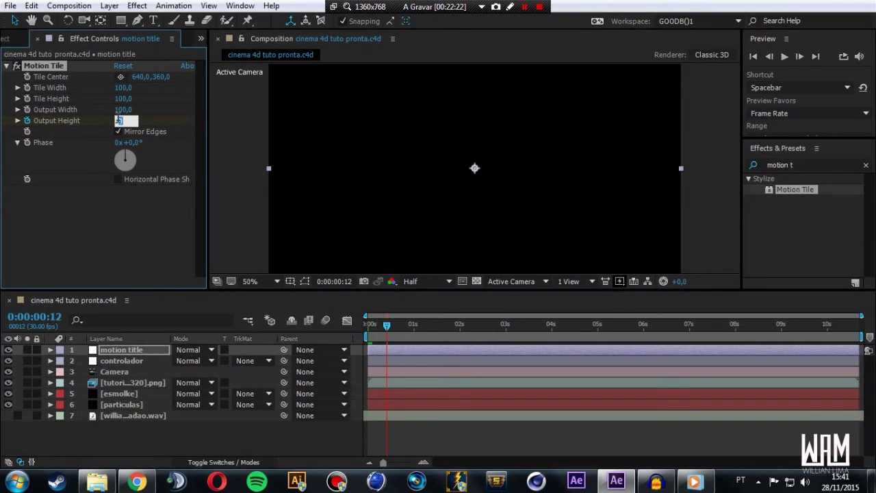
text(80)
key(Return)
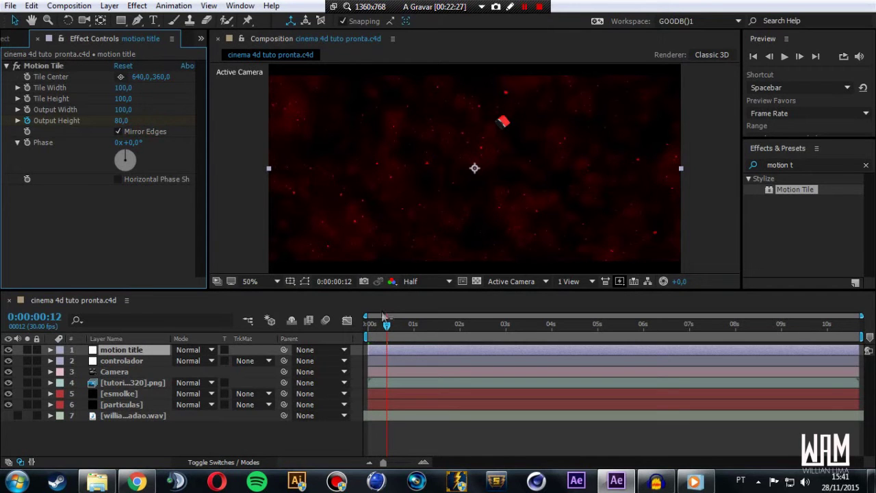
drag(386, 326, 827, 333)
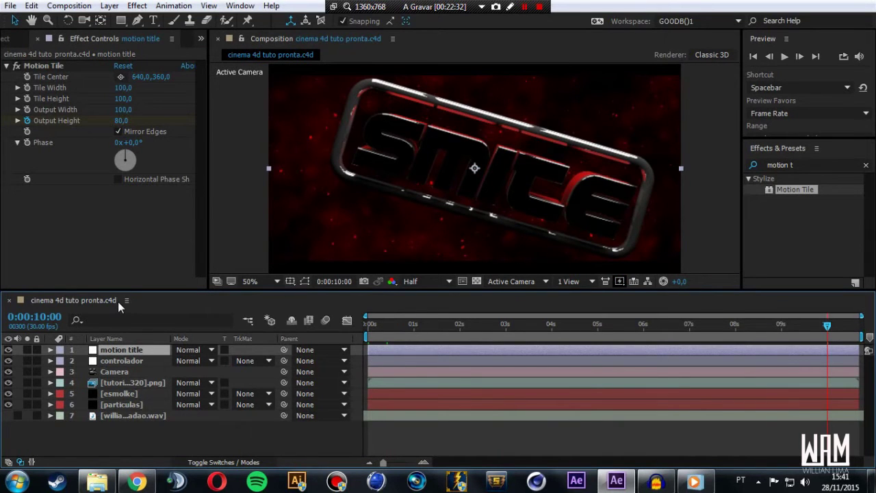
key(u)
click(17, 372)
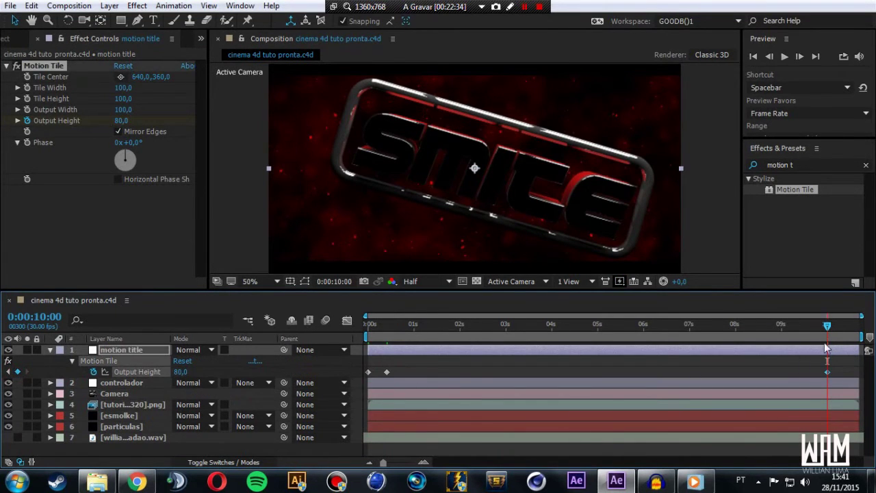
mouse_move(827, 327)
mouse_down()
mouse_move(867, 333)
mouse_move(851, 354)
mouse_up()
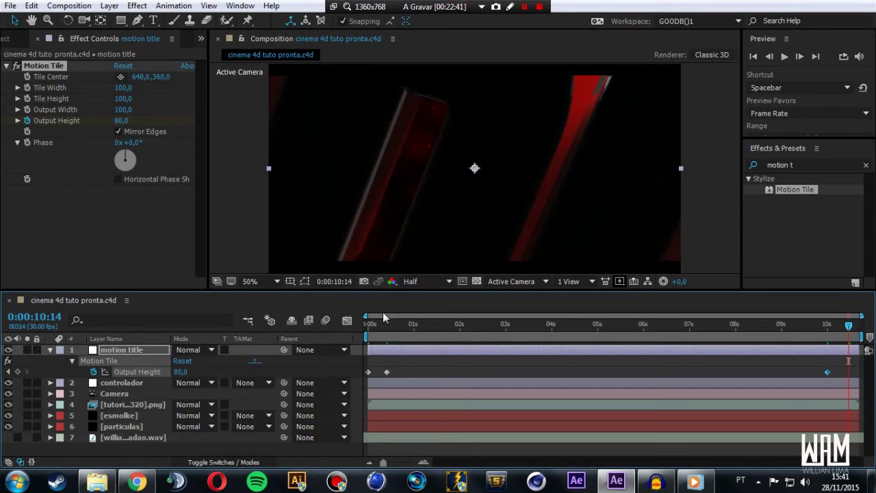
- Set Output Height back to 0 at 10:14 and scrub through the title animation
click(183, 372)
text(0)
click(318, 368)
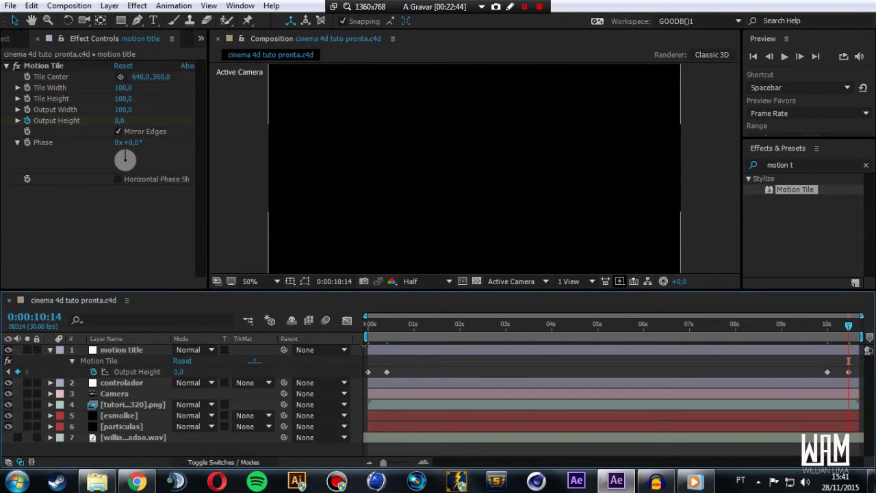
click(373, 326)
drag(380, 327, 576, 317)
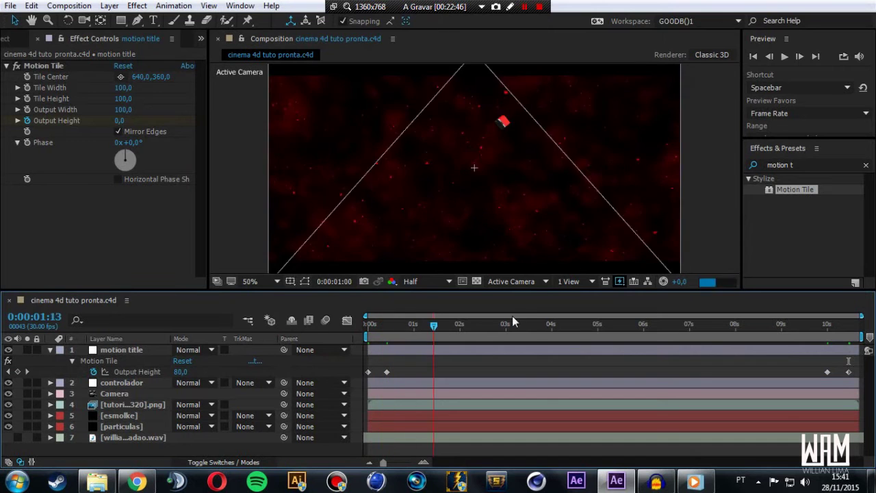
drag(576, 317, 466, 321)
drag(588, 331, 843, 326)
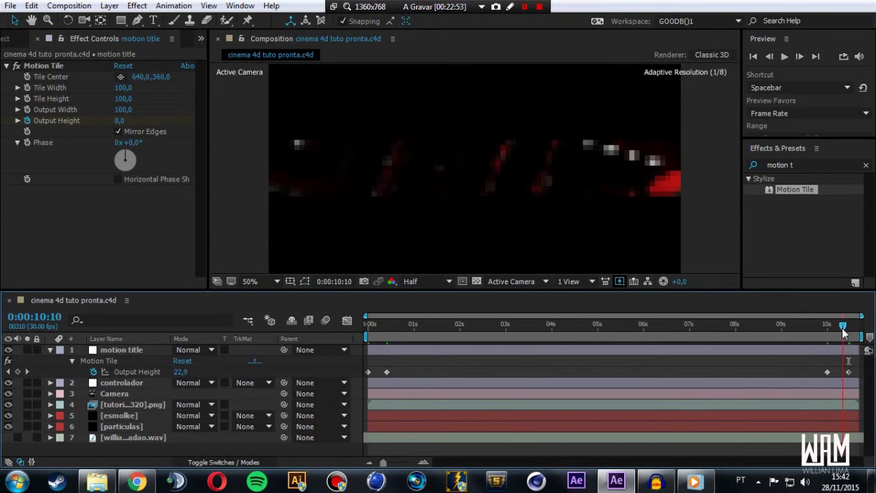
- Hide the particulas and esmolke layers, collapse motion title, and preview the opening
click(371, 325)
click(8, 426)
click(8, 415)
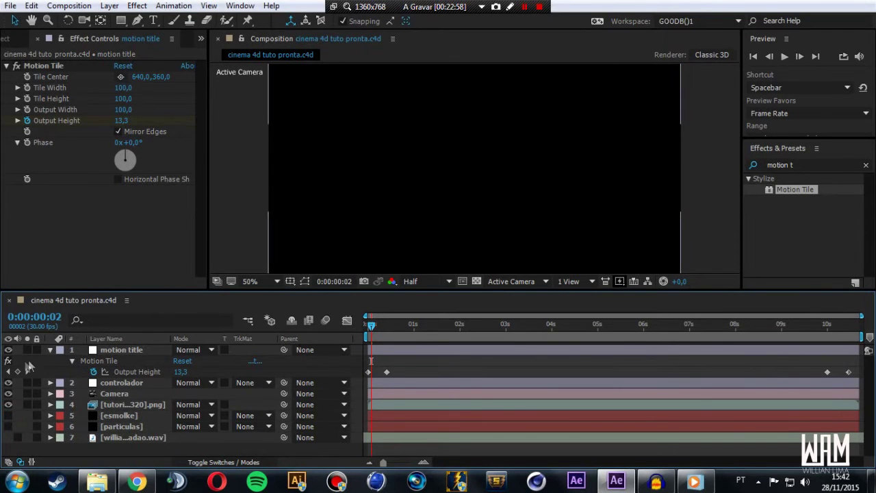
click(51, 350)
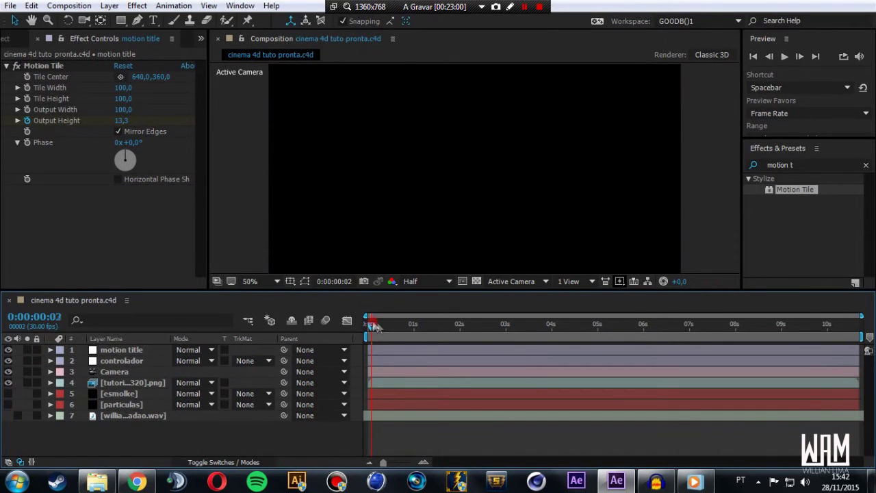
drag(373, 327, 451, 324)
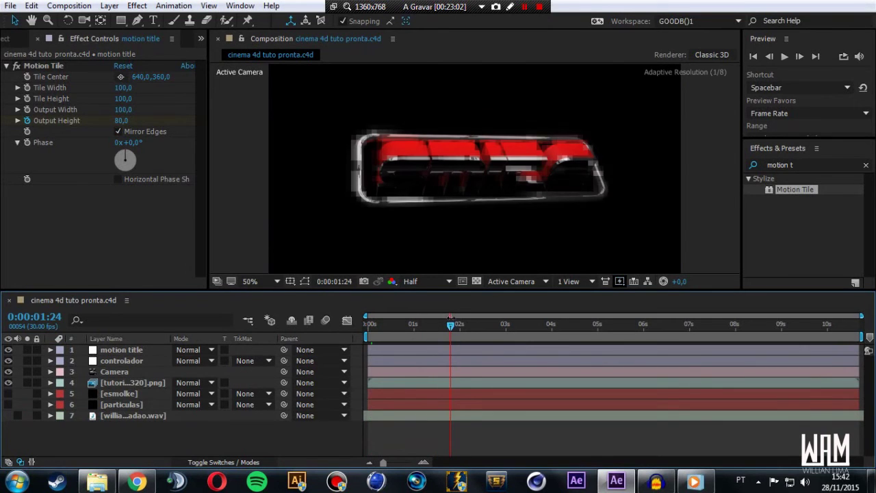
mouse_move(451, 325)
mouse_down()
mouse_move(468, 328)
mouse_move(394, 337)
mouse_move(456, 335)
mouse_up()
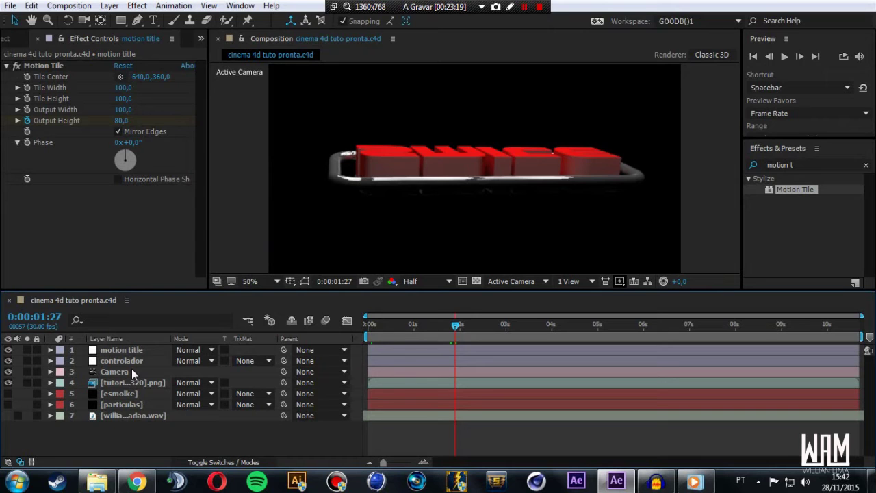
- Create a new adjustment layer named 'compensation' with Ctrl+Alt+Y
key(ctrl+alt+y)
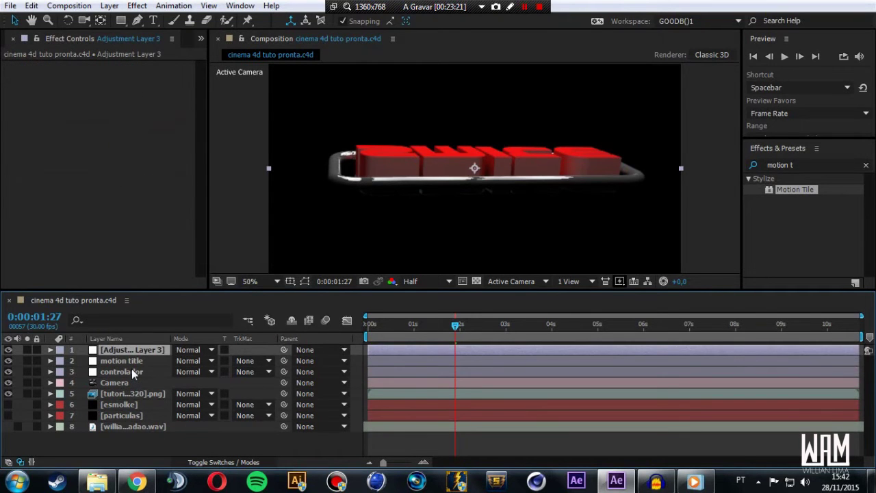
key(Return)
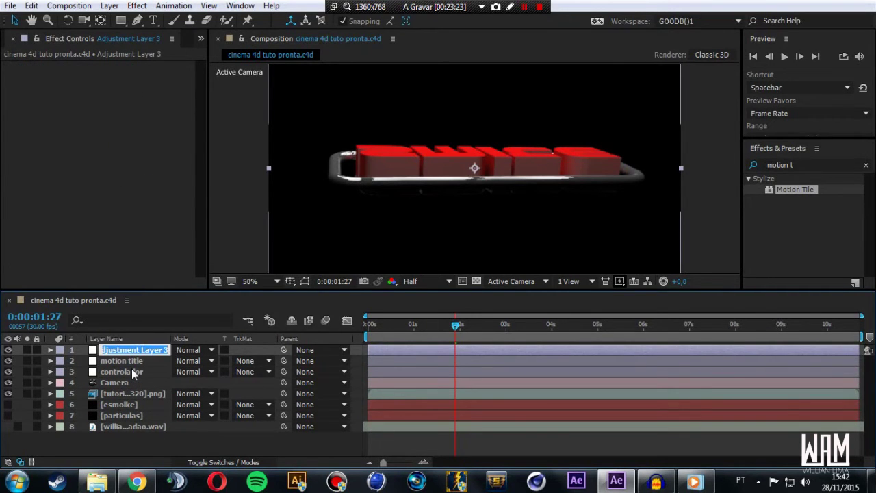
text(compe)
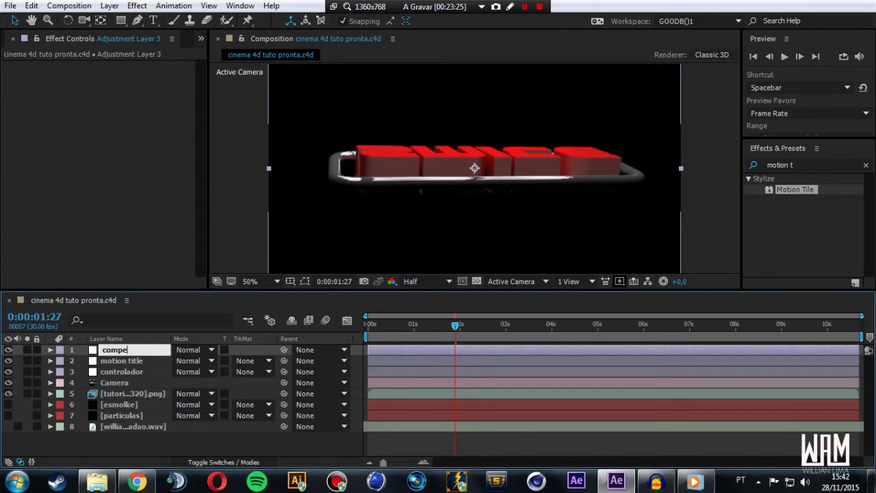
text(m)
key(BackSpace)
text(nsat)
text(ion)
key(Return)
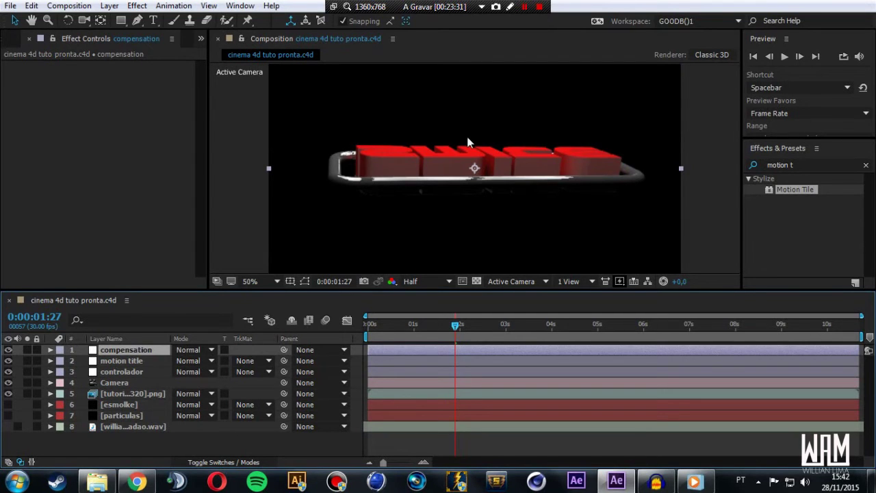
- Search the effects for 'compe' and apply Optics Compensation to the compensation layer
click(763, 168)
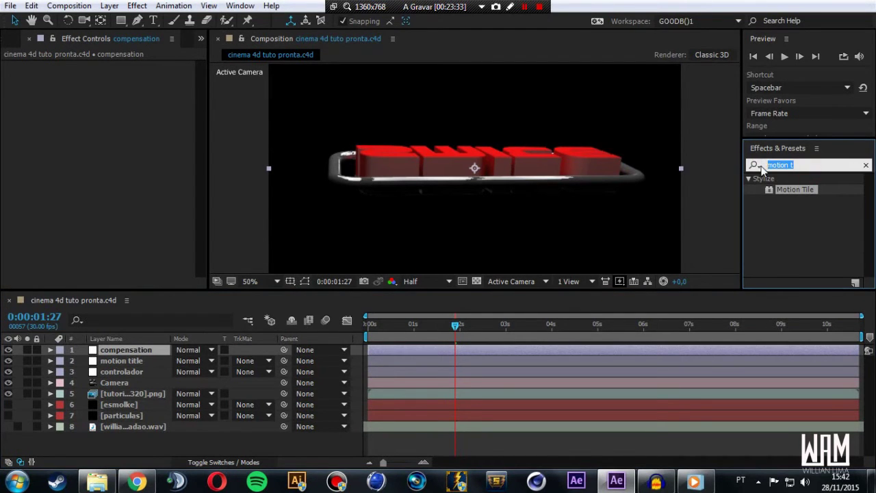
key(BackSpace)
text(compe)
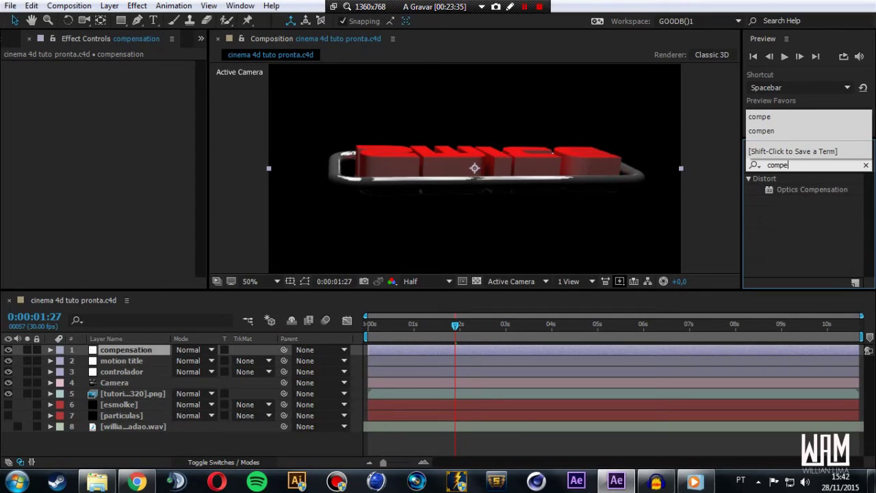
text(s)
key(BackSpace)
click(782, 189)
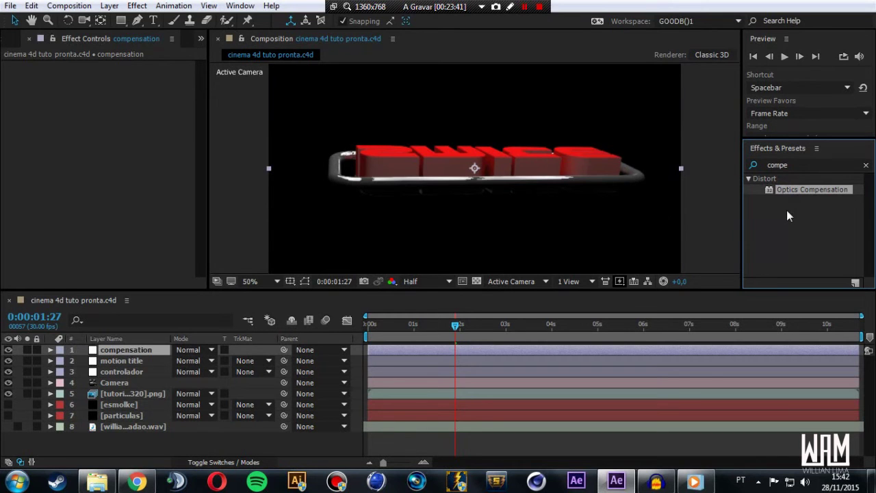
double_click(794, 191)
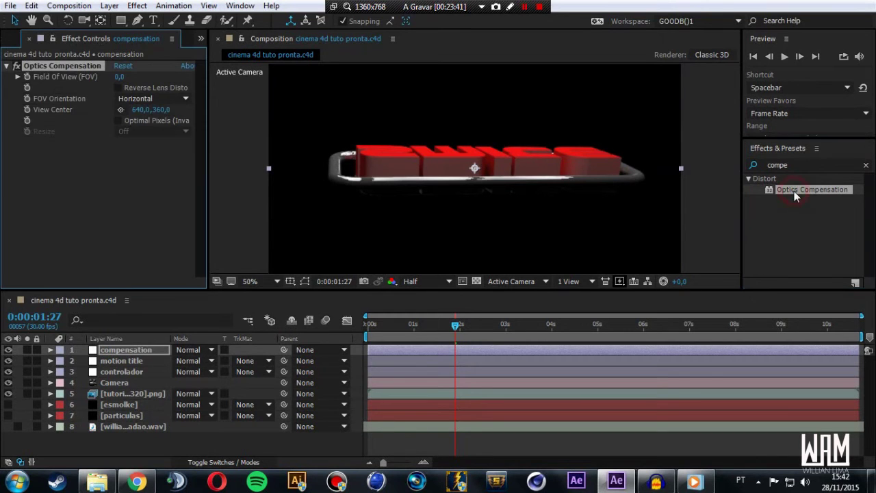
- Turn on Reverse Lens Distortion, trim the layer's start, and set Field Of View to 180
click(117, 88)
click(121, 349)
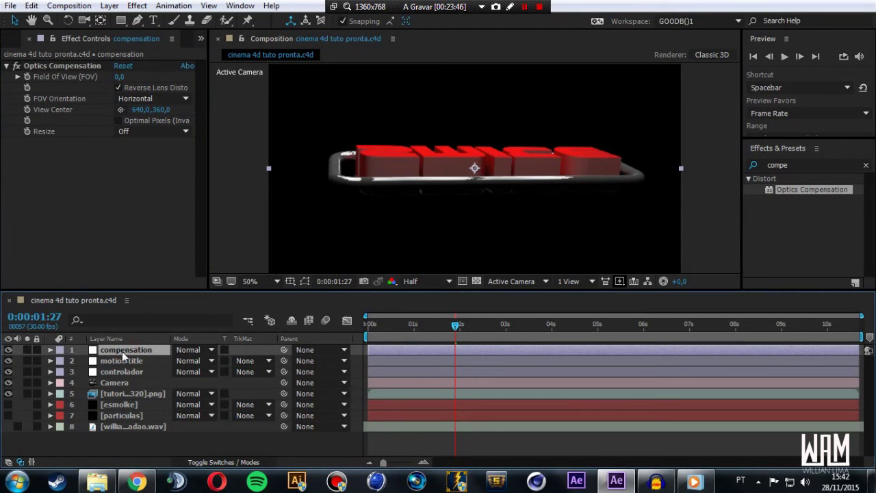
key(bracketleft)
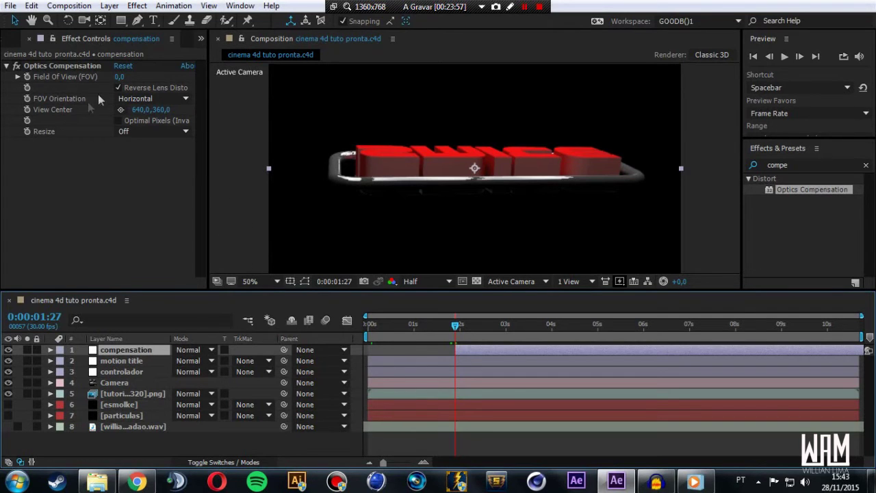
click(121, 77)
text(180)
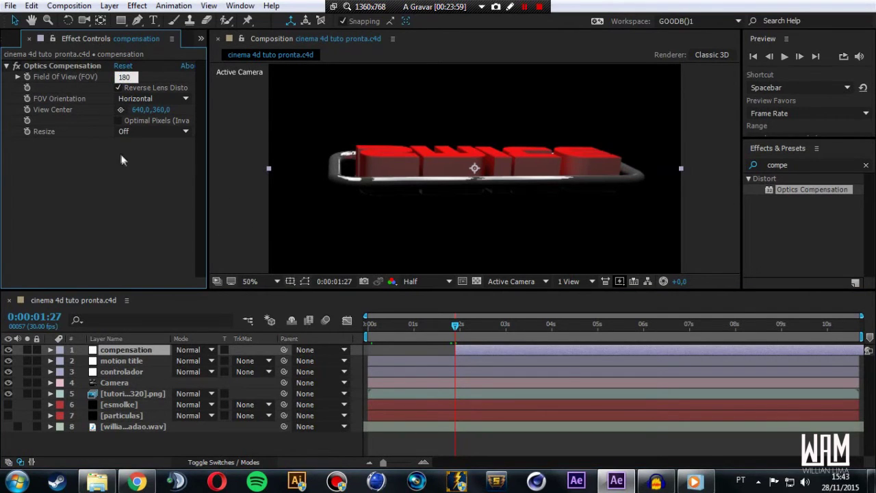
key(Return)
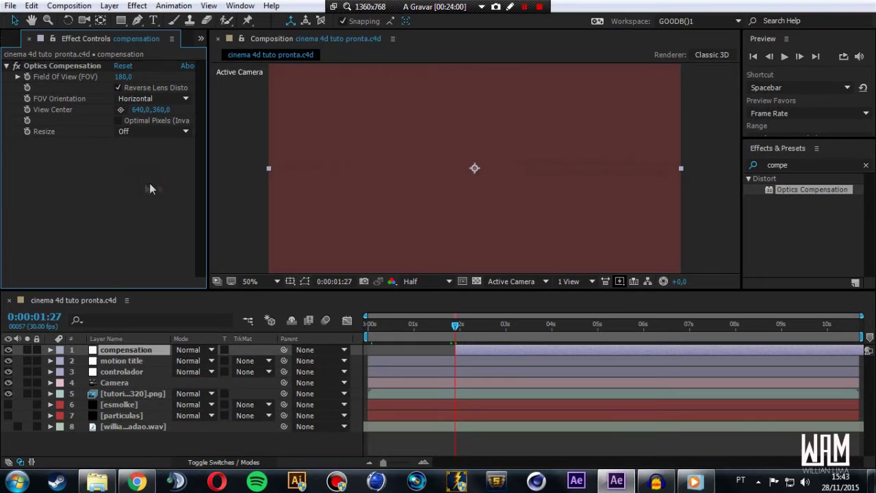
- Keyframe Field Of View at 180 on the first frame and 0 at 2:21
drag(456, 330, 489, 328)
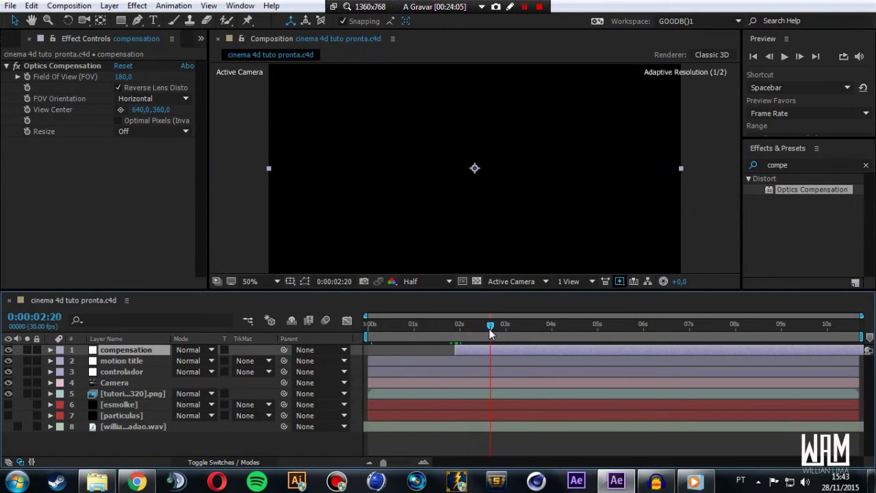
click(124, 77)
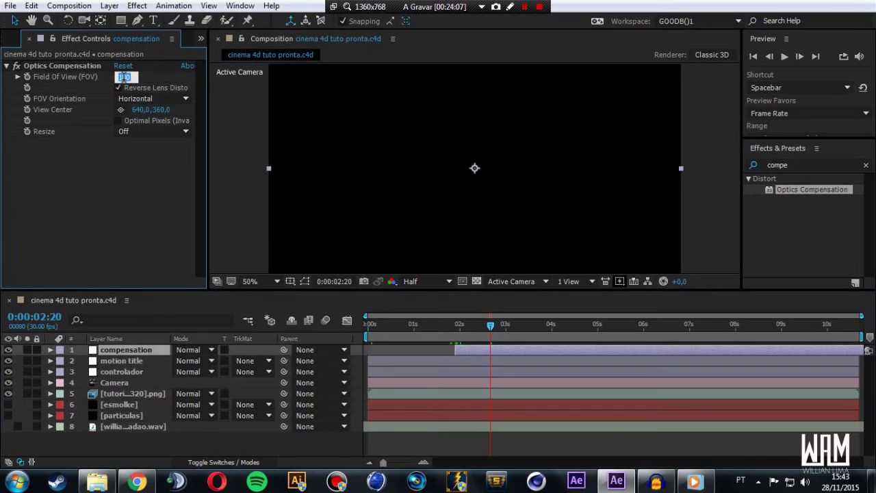
text(180)
click(456, 328)
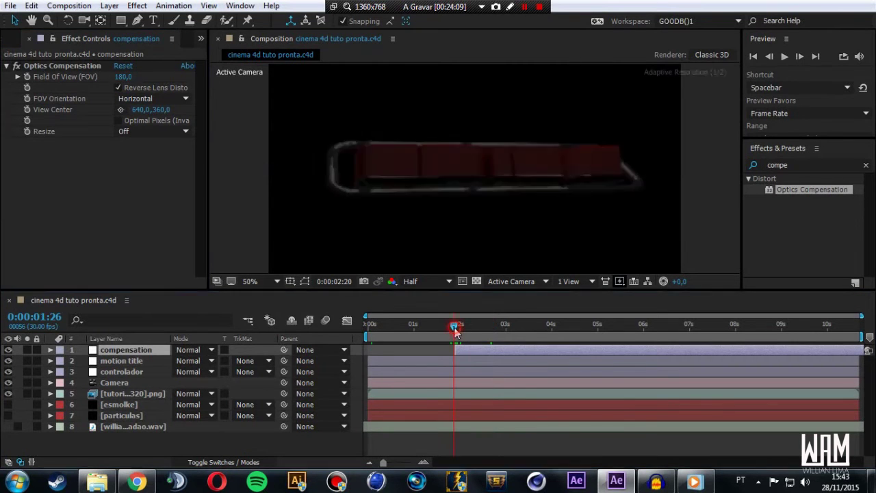
click(28, 76)
drag(459, 328, 493, 330)
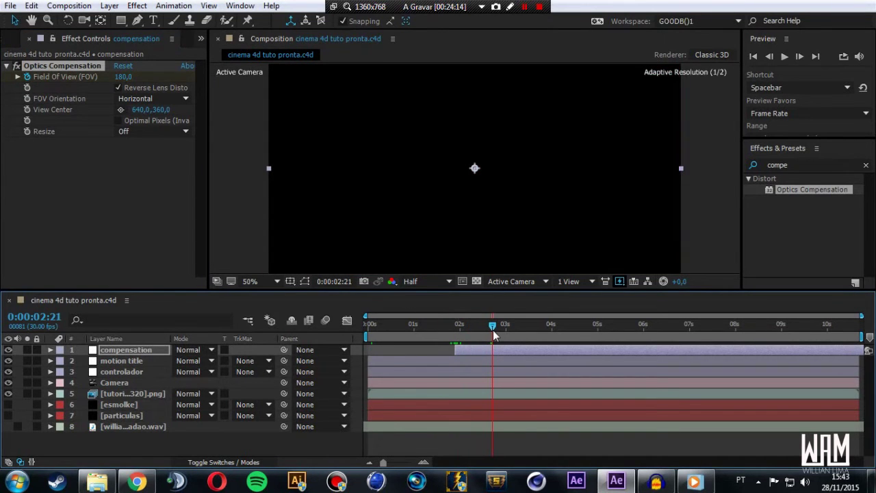
click(123, 76)
text(0)
click(103, 178)
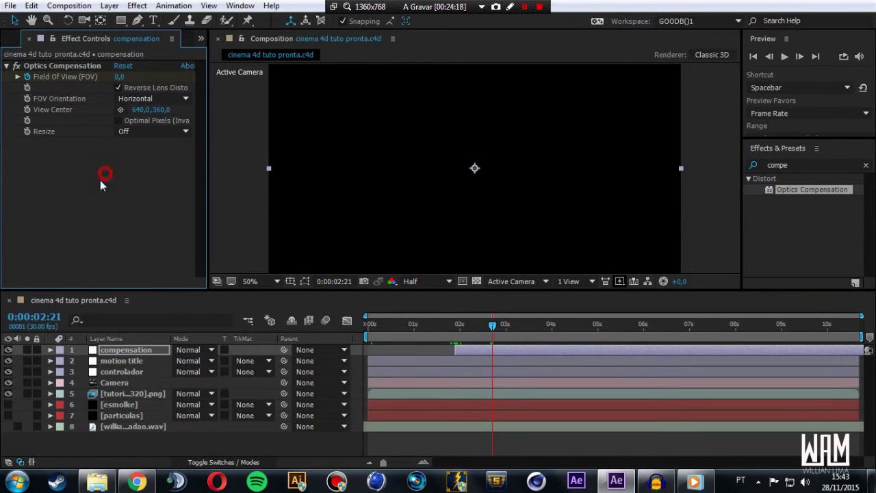
- Reveal the Field Of View keyframes and trim the layer to end at 2:24 with Alt+]
click(117, 350)
key(u)
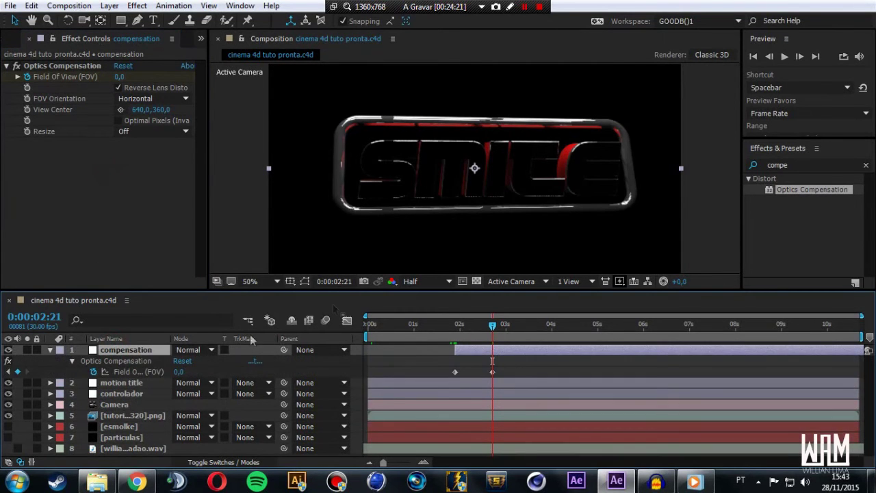
drag(495, 331, 498, 334)
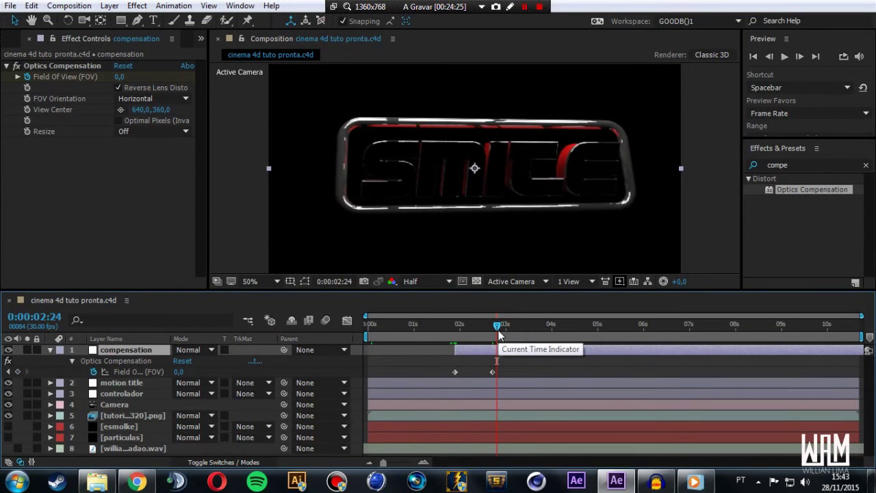
key(alt+bracketright)
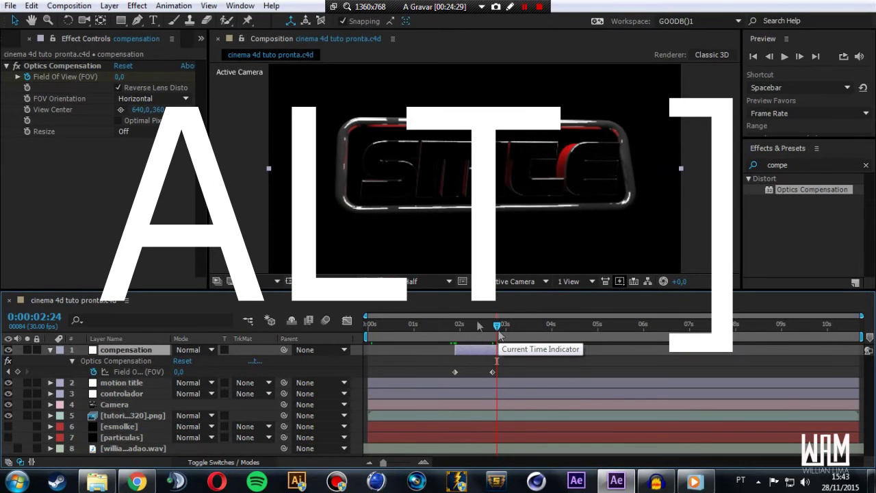
- Scrub to preview the fisheye transition and collapse the compensation layer
click(454, 326)
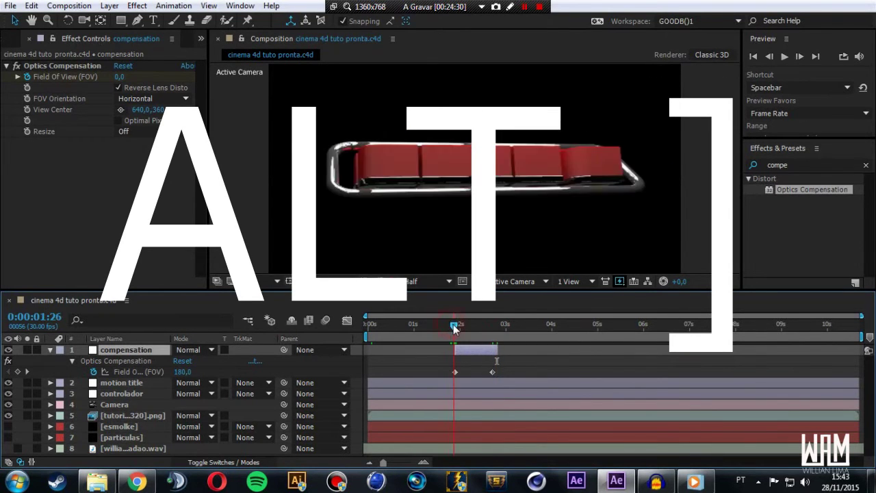
drag(454, 327, 479, 329)
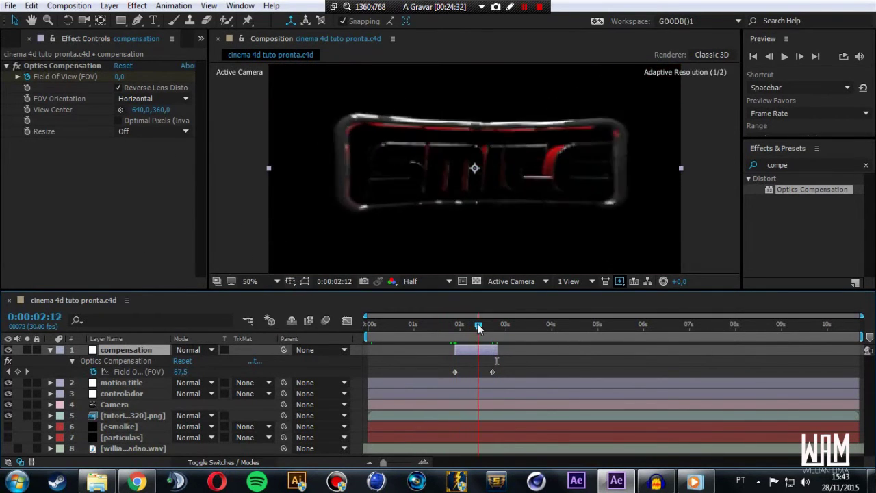
mouse_move(478, 329)
mouse_down()
mouse_move(487, 326)
mouse_move(467, 328)
mouse_up()
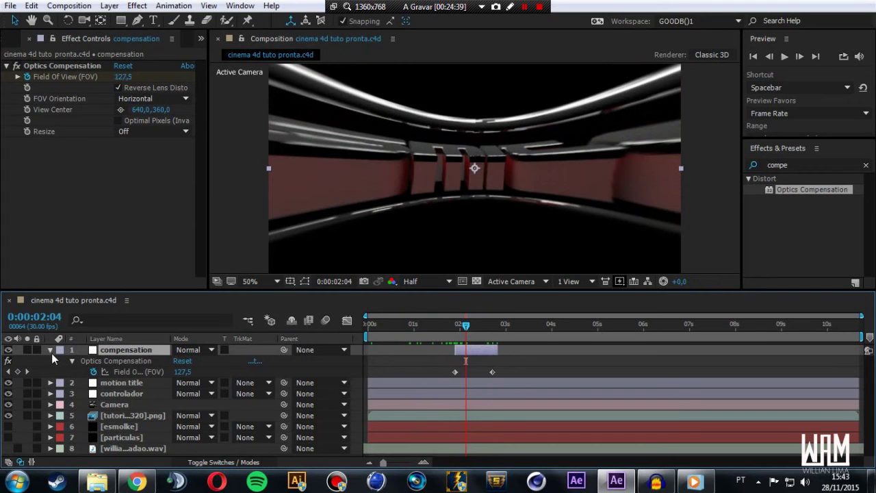
click(50, 350)
click(4, 41)
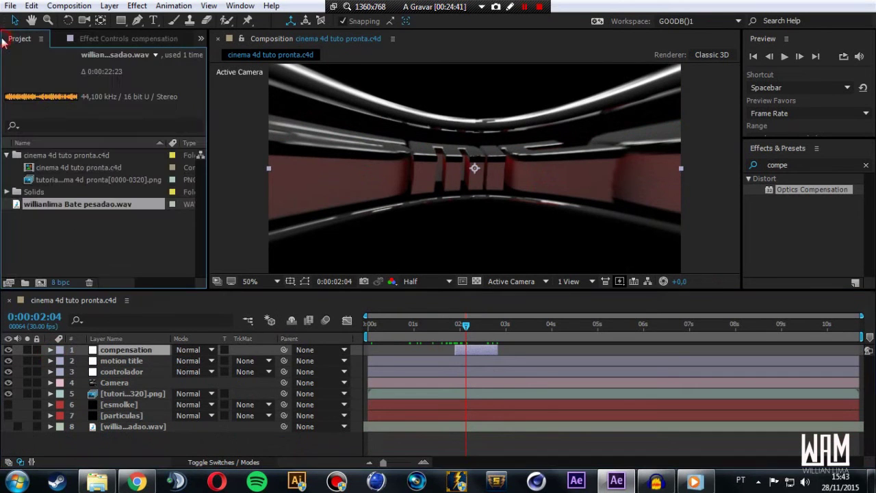
- Import TrapcodeHD from F:\Tudo Para ED DE Videos\Explosion Overlay into the project
click(69, 264)
click(60, 235)
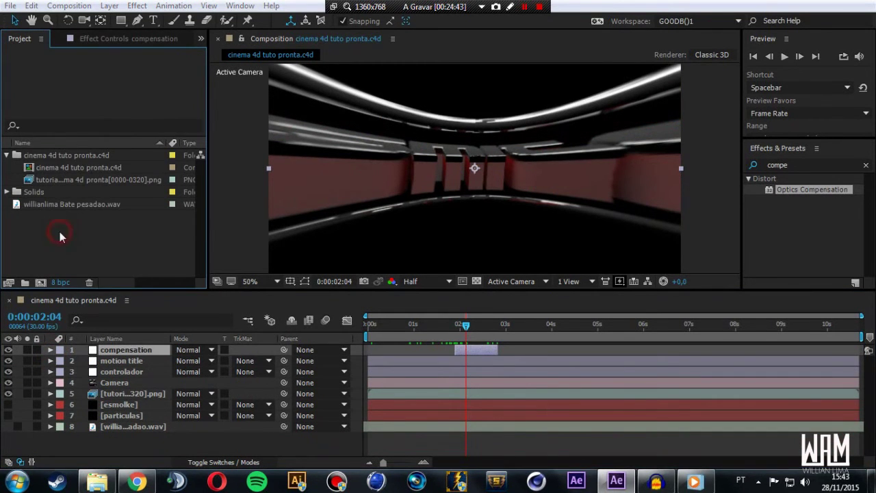
double_click(59, 236)
click(45, 249)
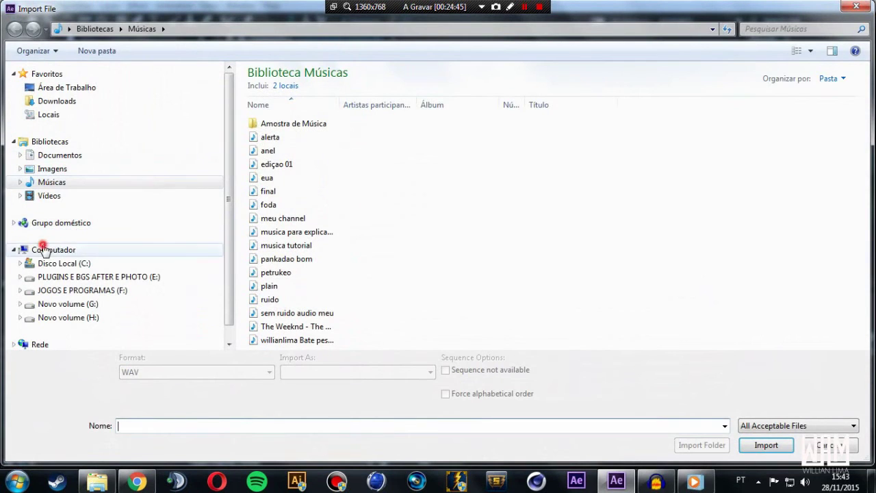
double_click(653, 100)
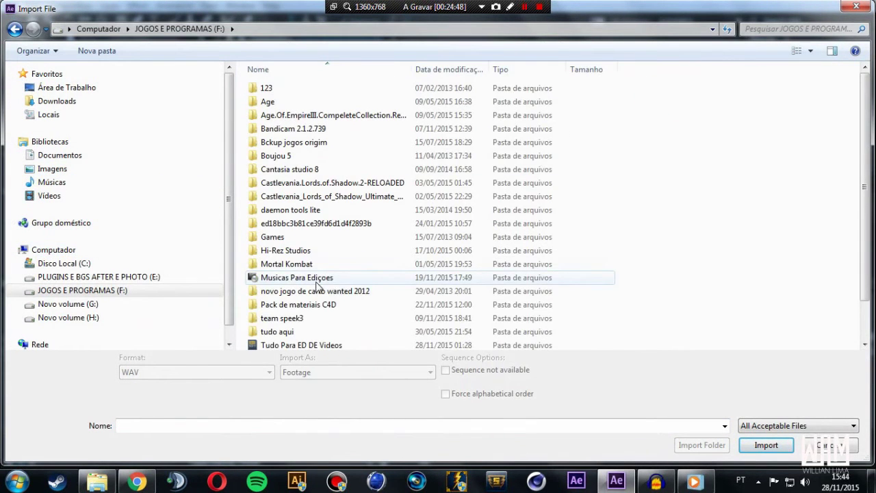
double_click(317, 286)
click(15, 29)
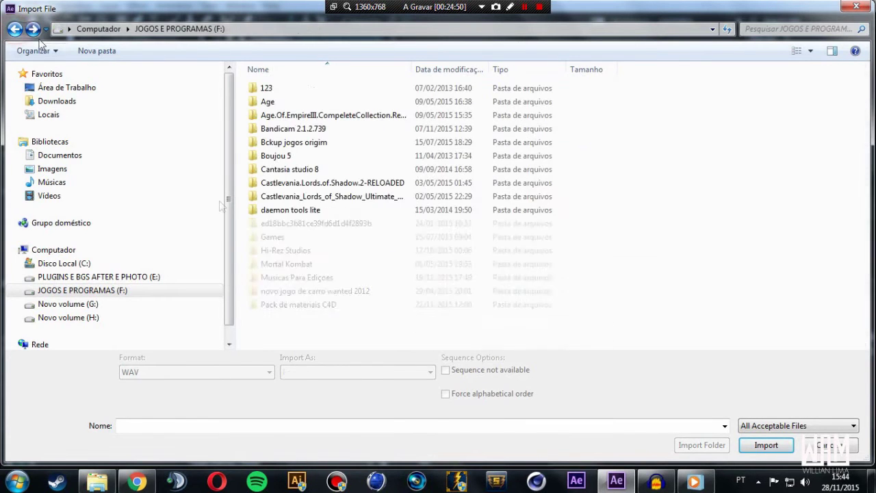
double_click(305, 344)
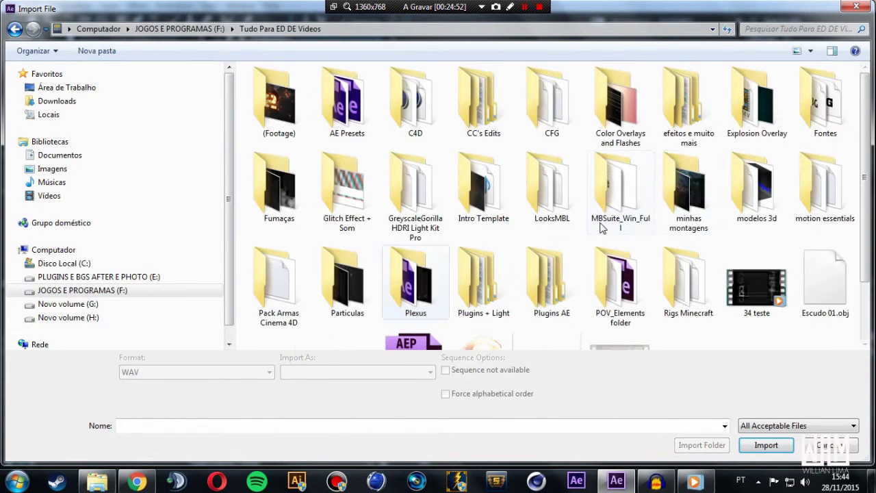
double_click(757, 103)
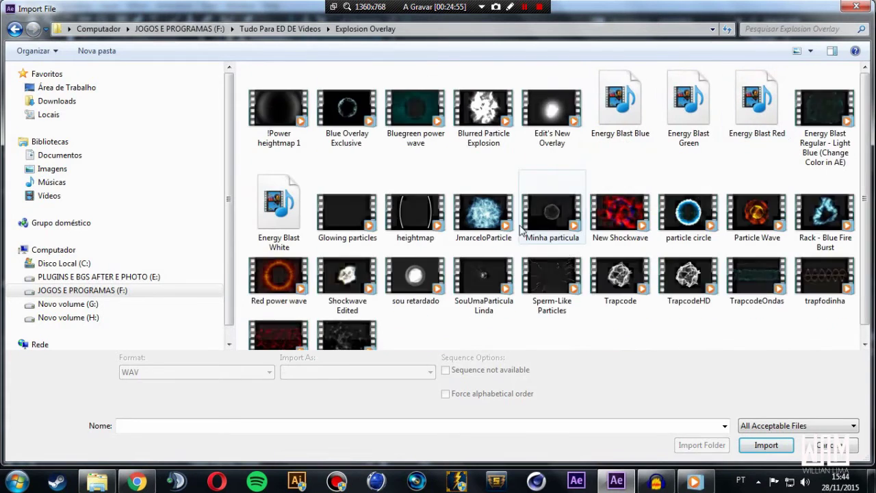
click(688, 282)
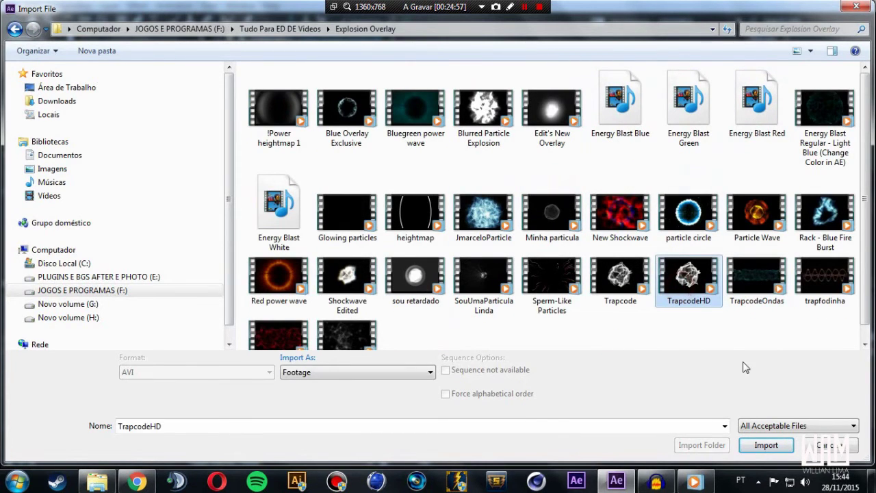
click(760, 445)
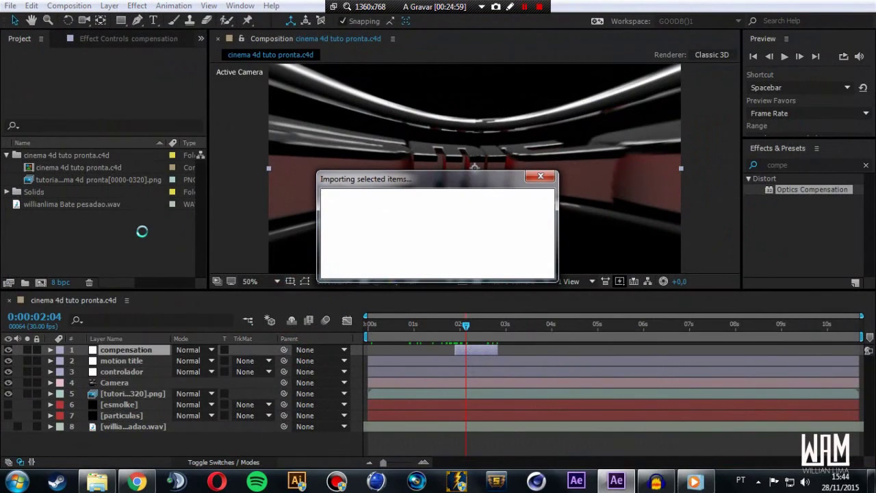
- Add TrapcodeHD.avi to the timeline below the png layer with Add blending mode
mouse_move(65, 205)
mouse_down()
mouse_move(152, 363)
mouse_move(146, 409)
mouse_up()
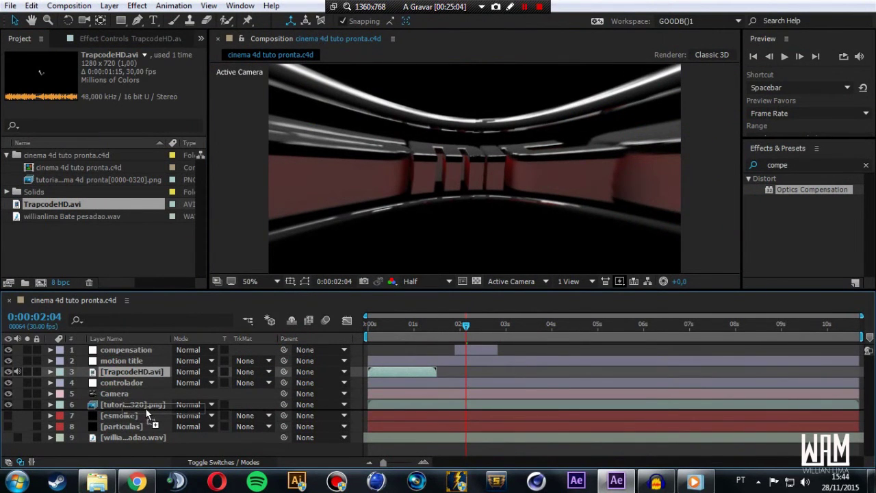
mouse_move(146, 409)
mouse_down()
mouse_move(145, 427)
mouse_move(140, 404)
mouse_up()
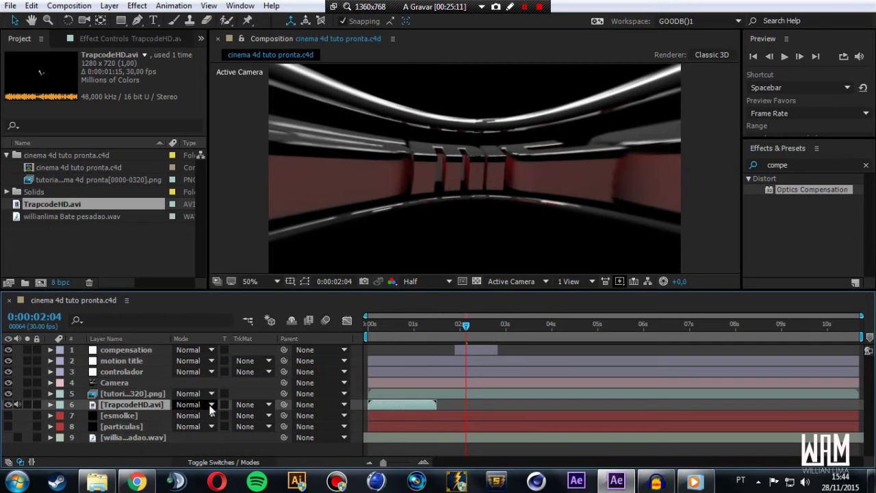
click(197, 402)
click(245, 189)
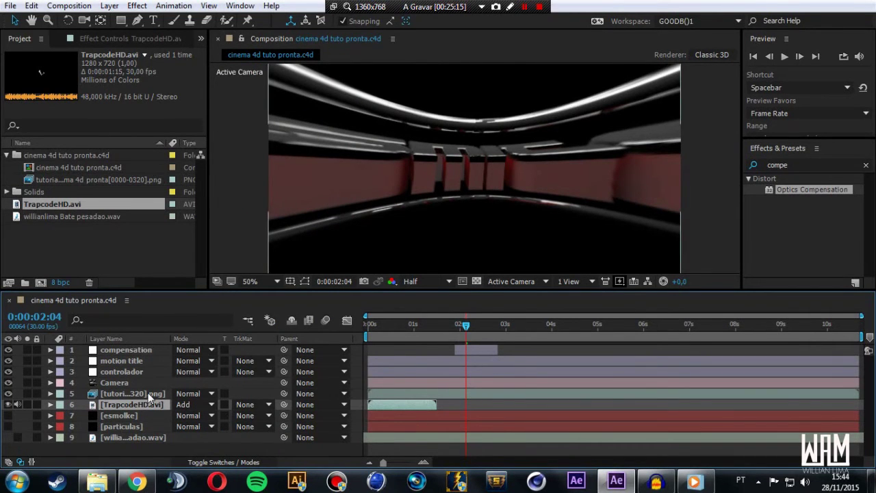
- Make the explosion clip start near 0:00:02:01
key(bracketleft)
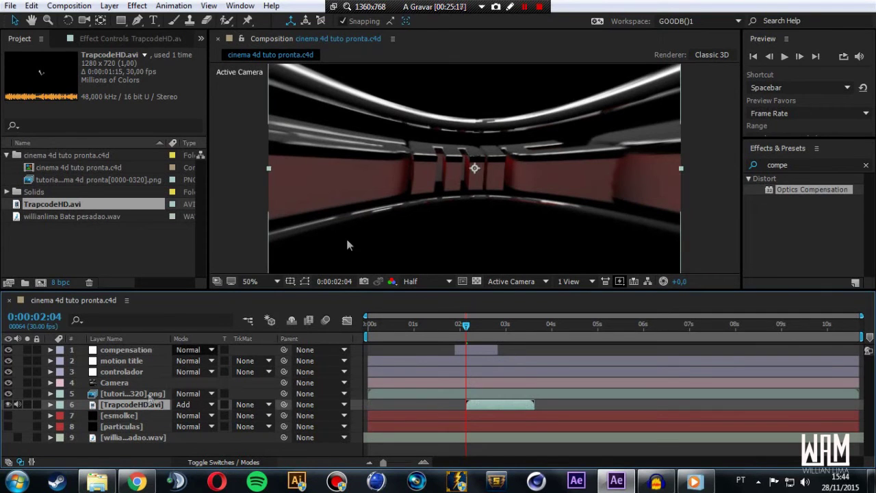
drag(466, 330, 460, 333)
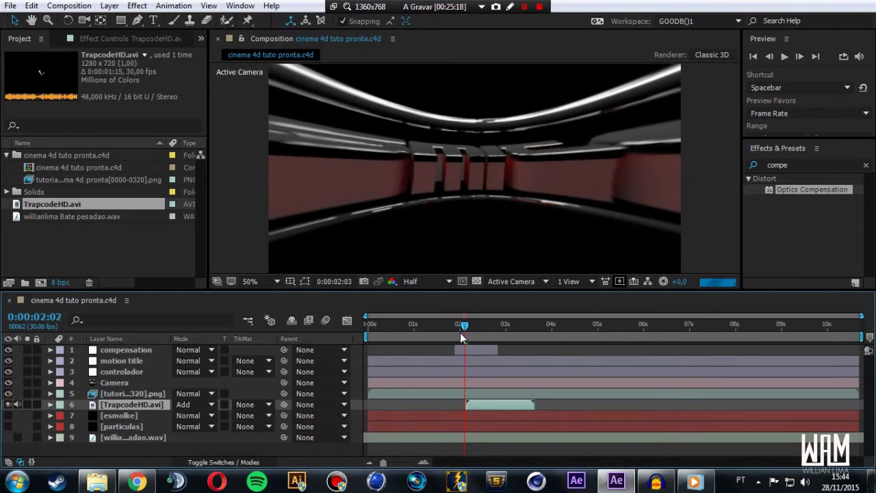
drag(491, 404, 477, 405)
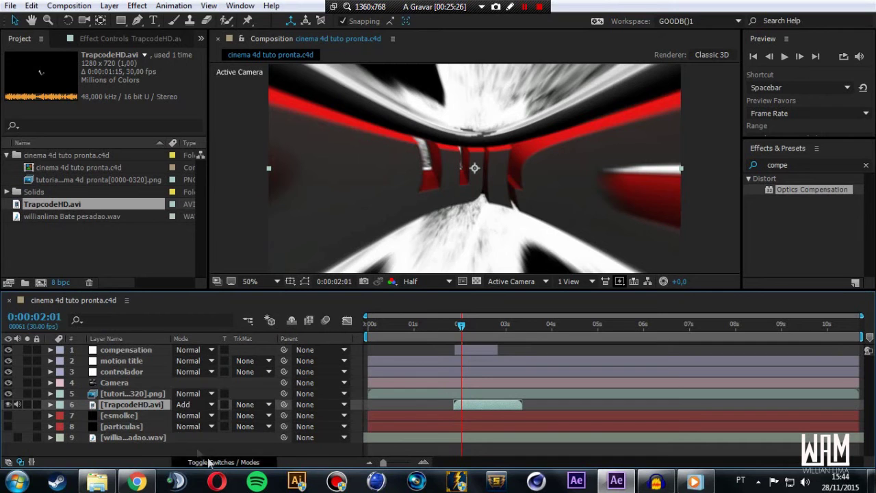
key(F4)
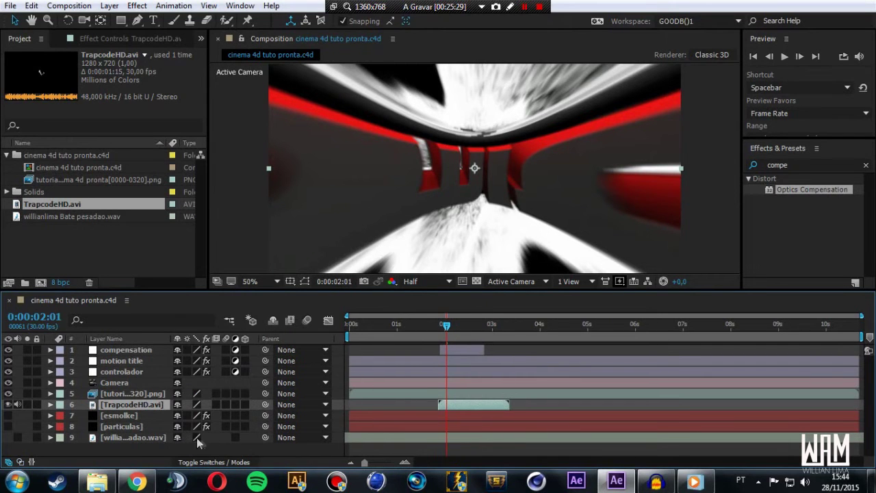
key(F4)
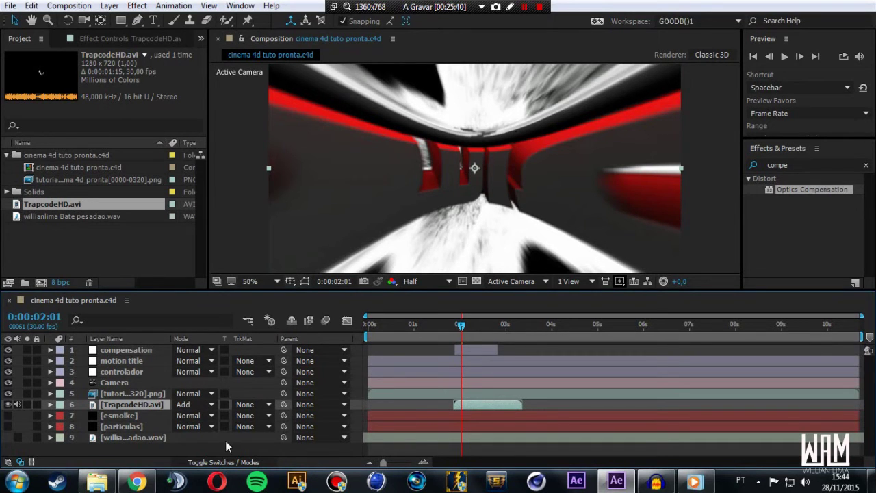
click(136, 7)
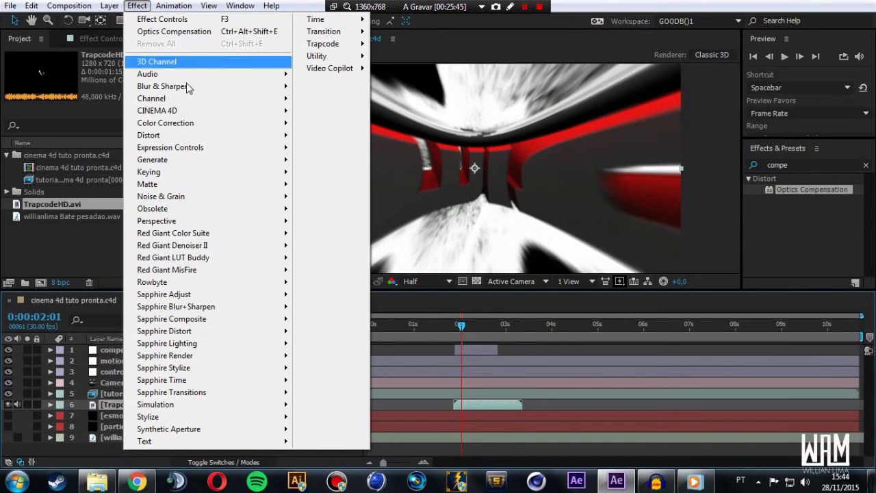
mouse_move(185, 125)
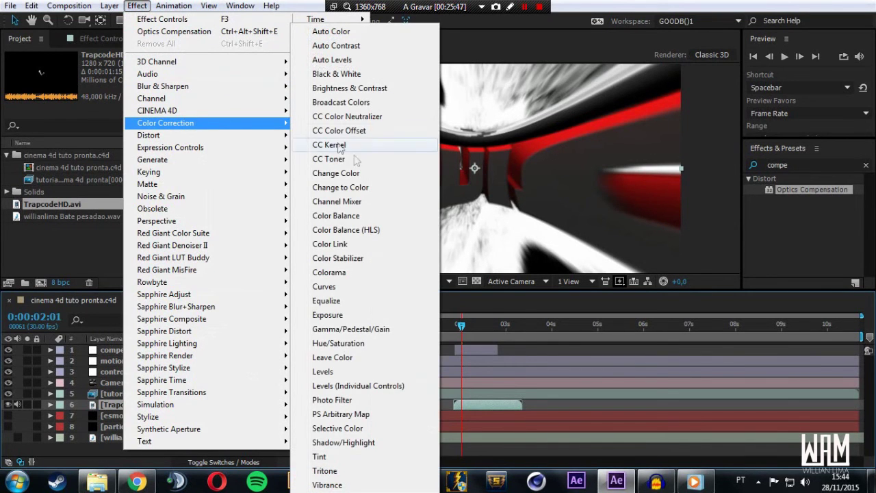
click(321, 456)
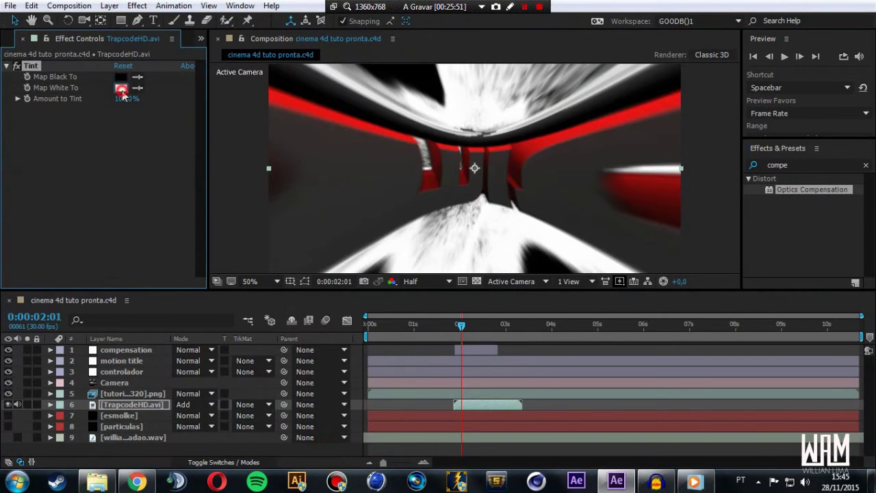
click(121, 88)
text(ff0000)
click(553, 159)
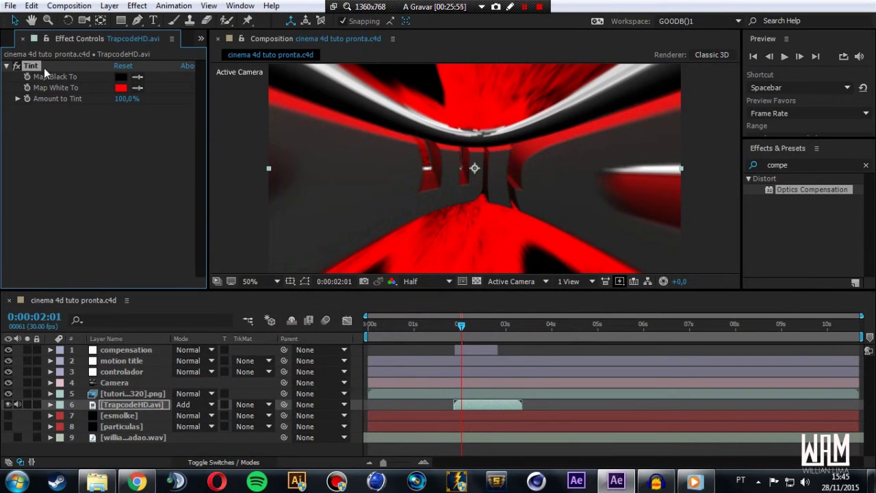
key(Delete)
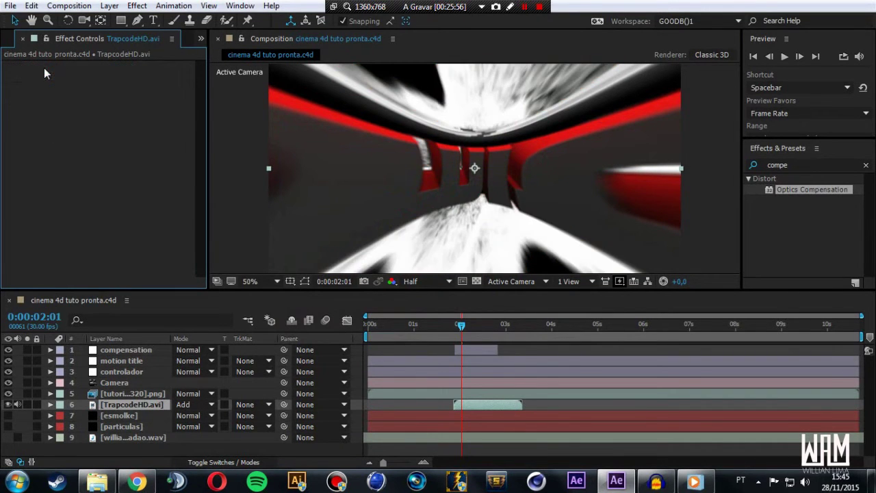
click(120, 395)
click(455, 330)
mouse_move(456, 331)
mouse_down()
mouse_move(485, 340)
mouse_move(493, 324)
mouse_up()
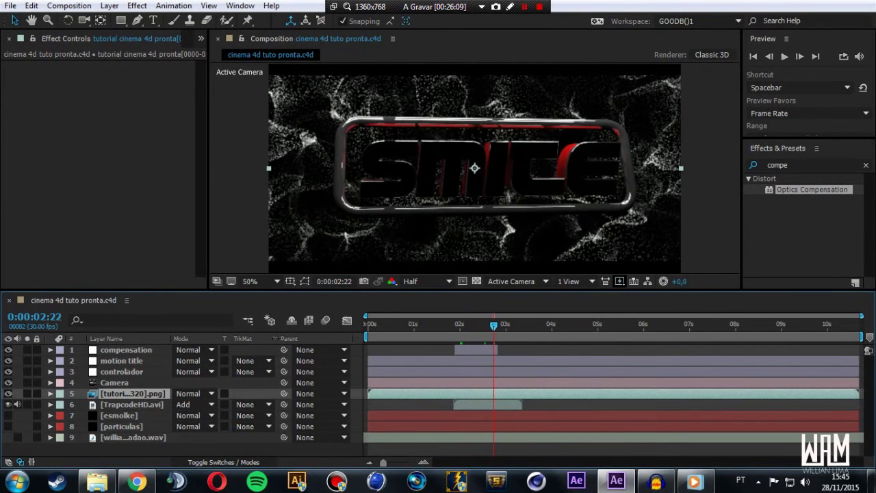
- Add an adjustment layer named 'radialblur' just below motion title
key(ctrl+alt+y)
click(122, 393)
drag(122, 393, 137, 372)
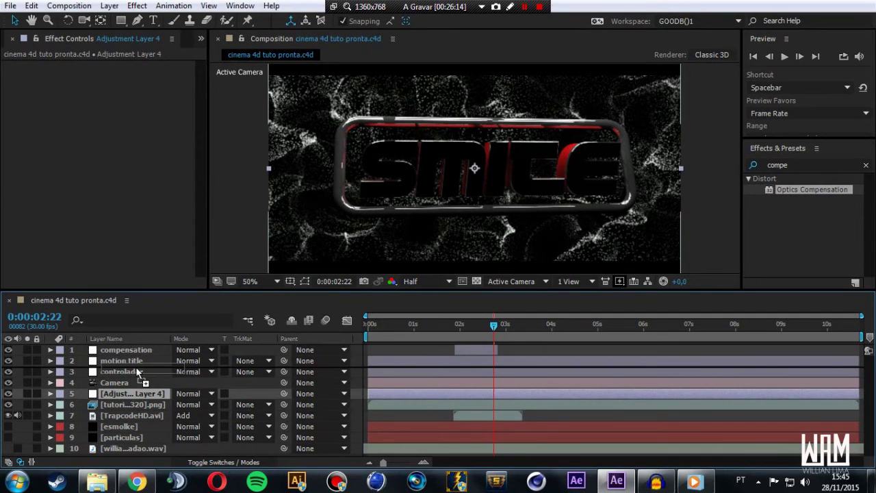
drag(136, 366, 136, 367)
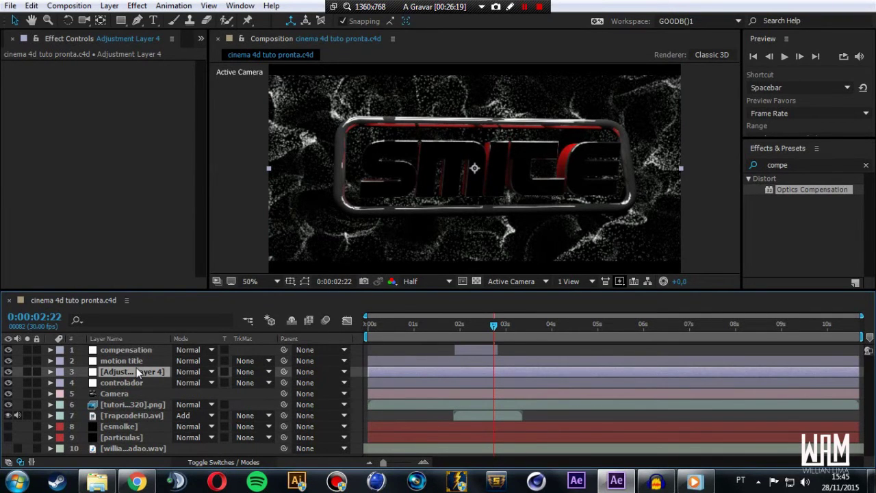
key(Return)
text(radialblur)
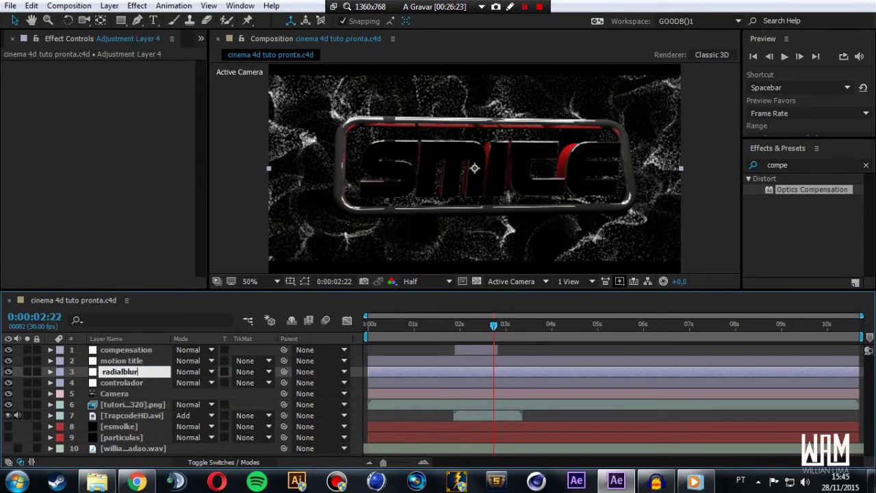
key(Return)
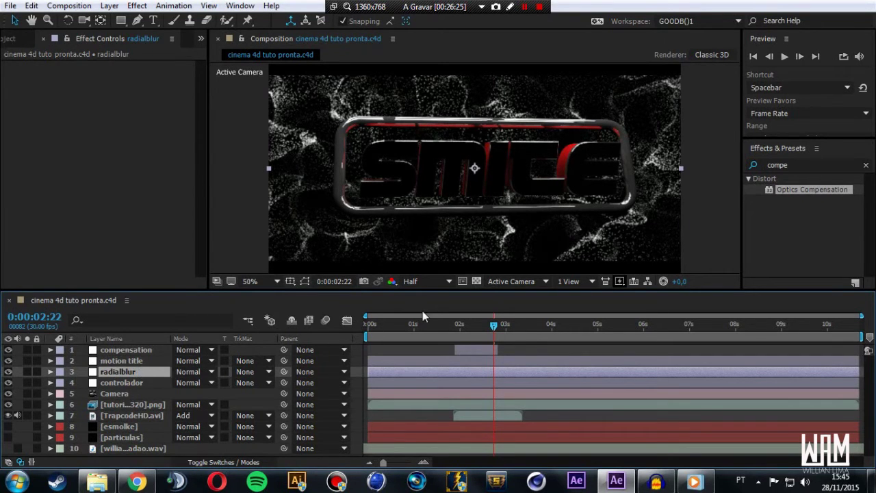
- Trim radialblur to start at 0:00:02:10 and apply Radial Blur to it
drag(456, 327, 478, 334)
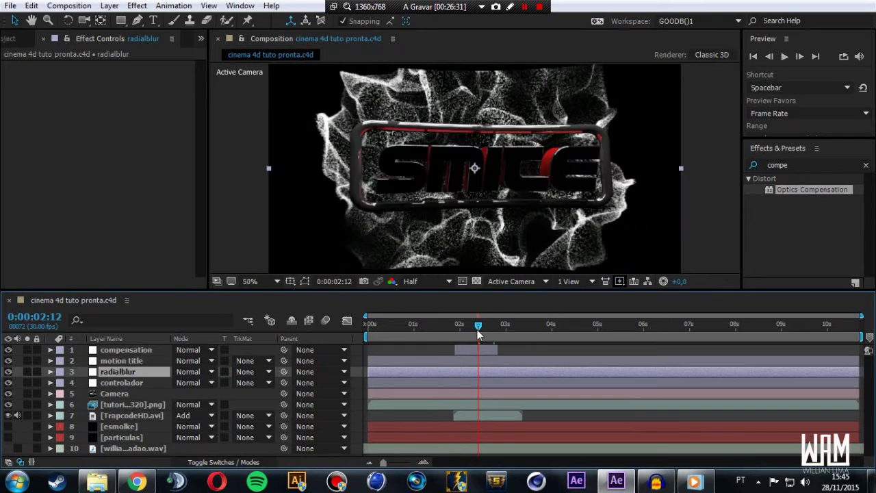
drag(478, 335, 476, 336)
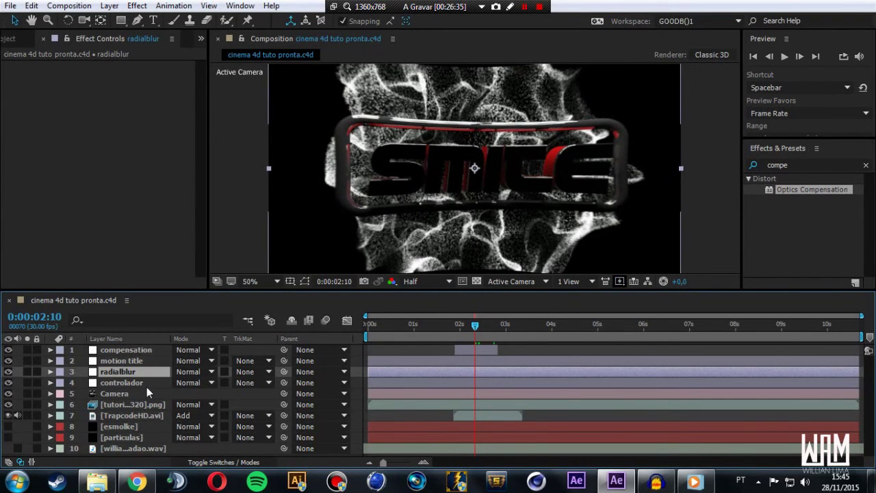
key(alt+bracketleft)
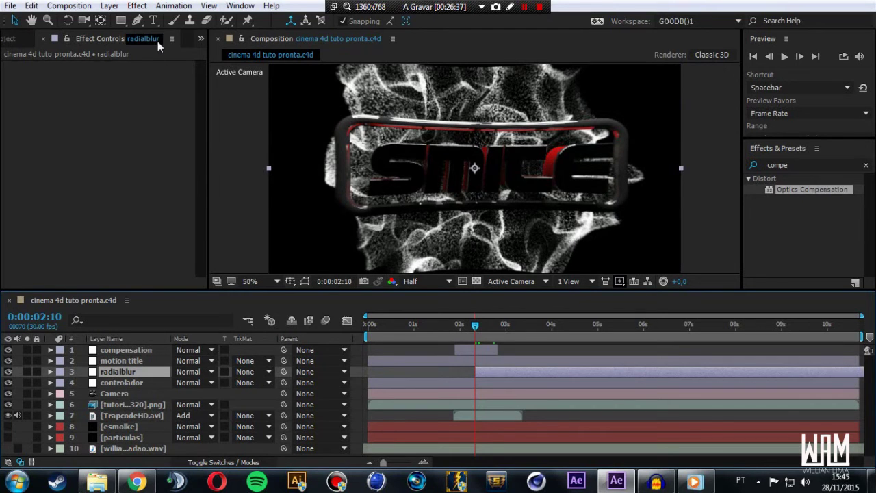
click(137, 6)
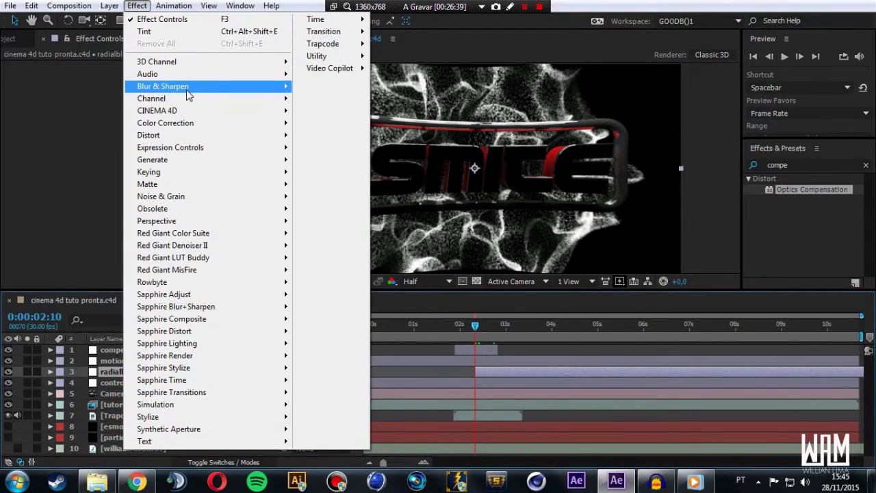
mouse_move(189, 96)
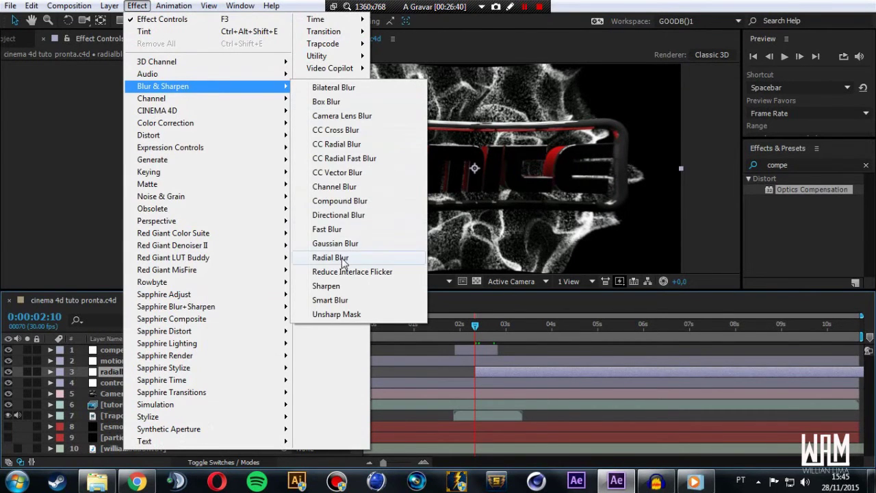
click(329, 258)
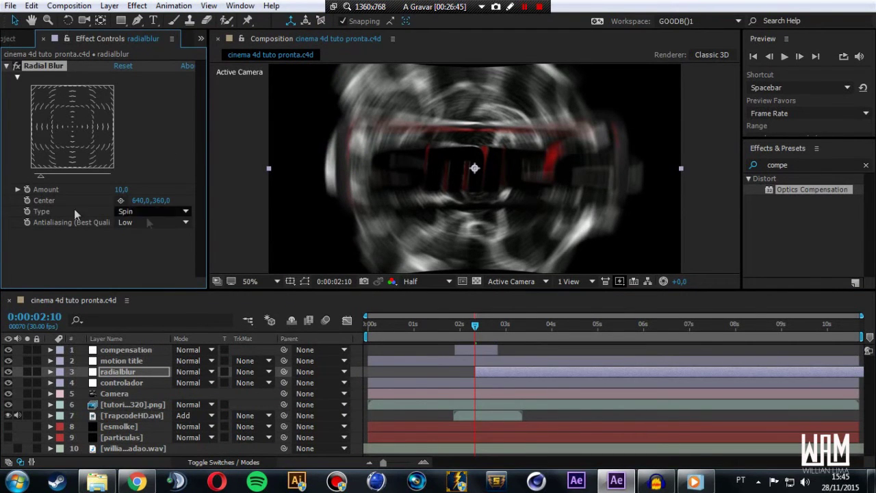
- Keyframe the blur Amount from 0 at 2:10 up to 7 at 2:17
click(121, 190)
text(0)
key(Return)
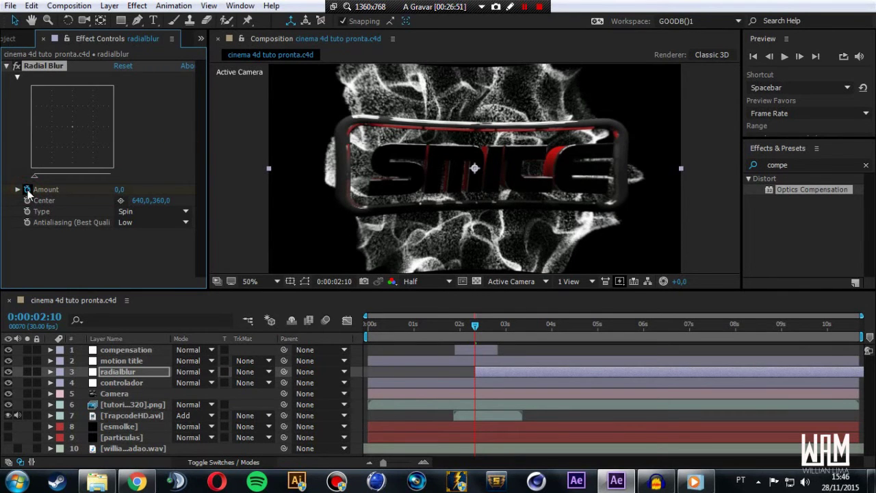
click(27, 190)
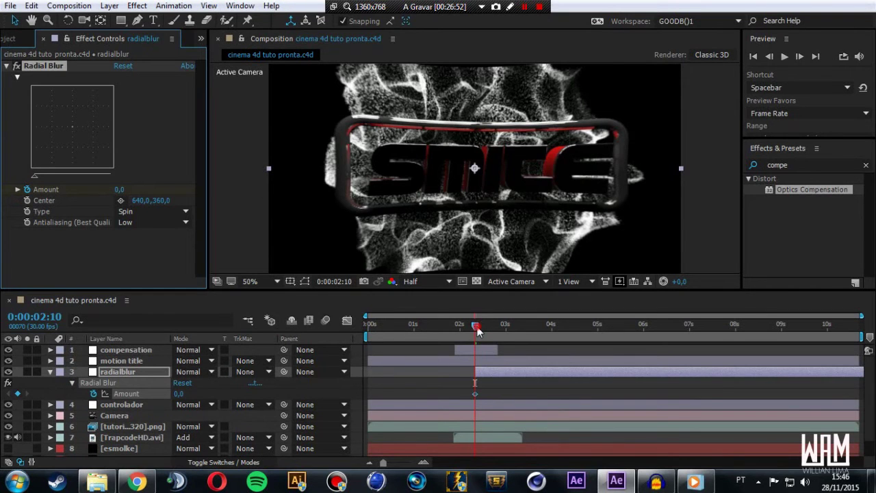
drag(477, 331, 487, 328)
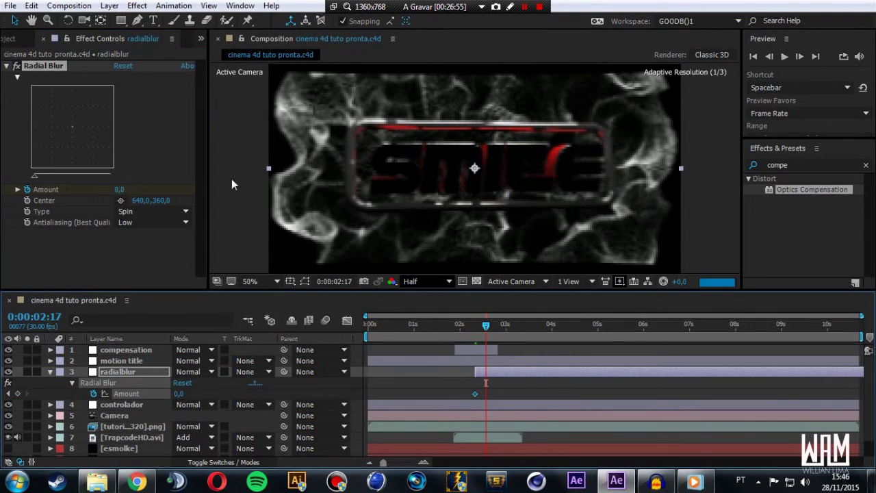
click(117, 190)
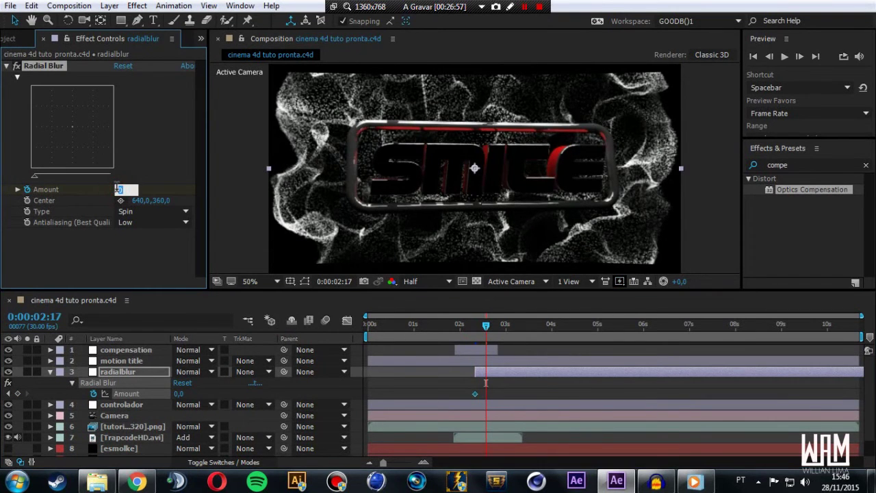
text(6)
click(143, 166)
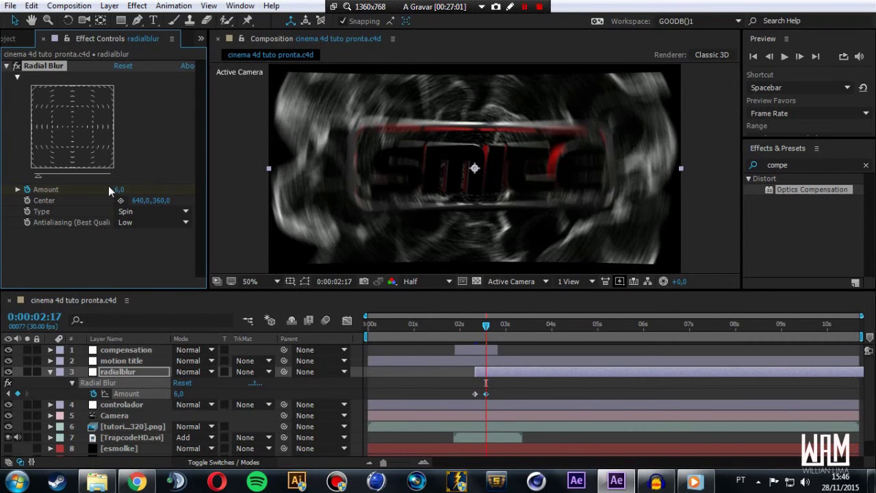
click(119, 191)
text(7)
click(134, 168)
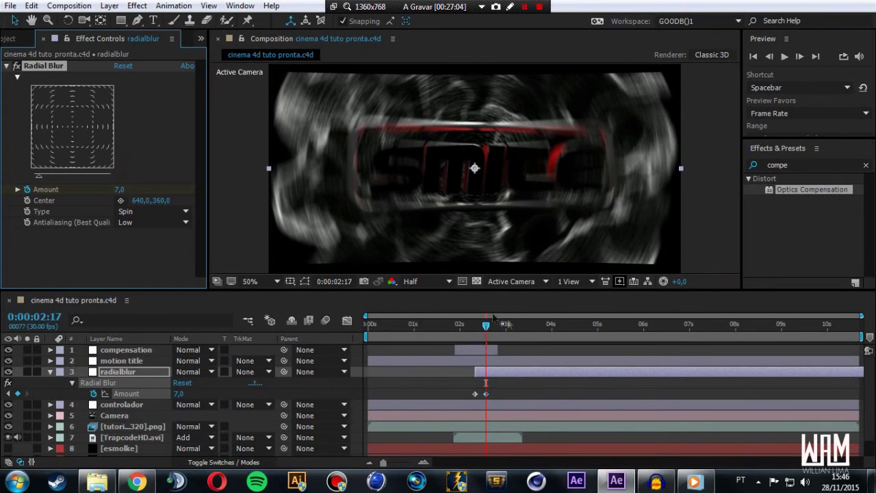
drag(493, 340, 499, 337)
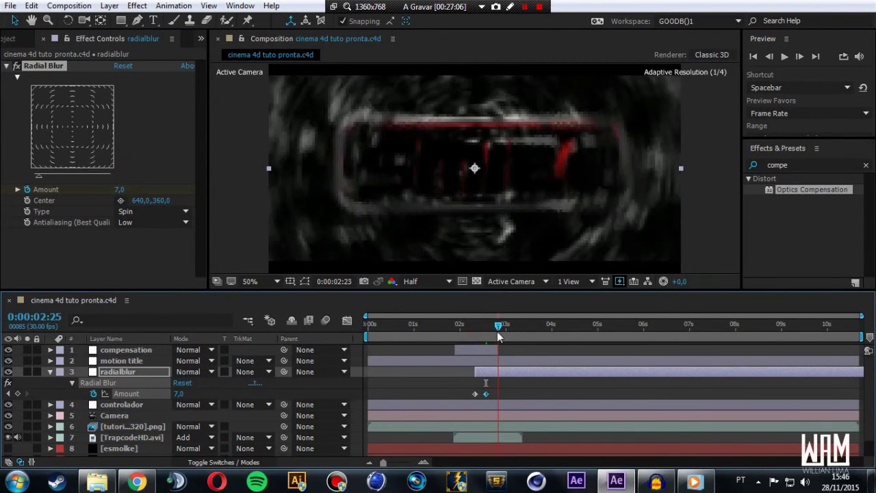
- Key Amount back to 0,0 at 2:25, preview the blur, and open the rendered SMITE video
click(120, 189)
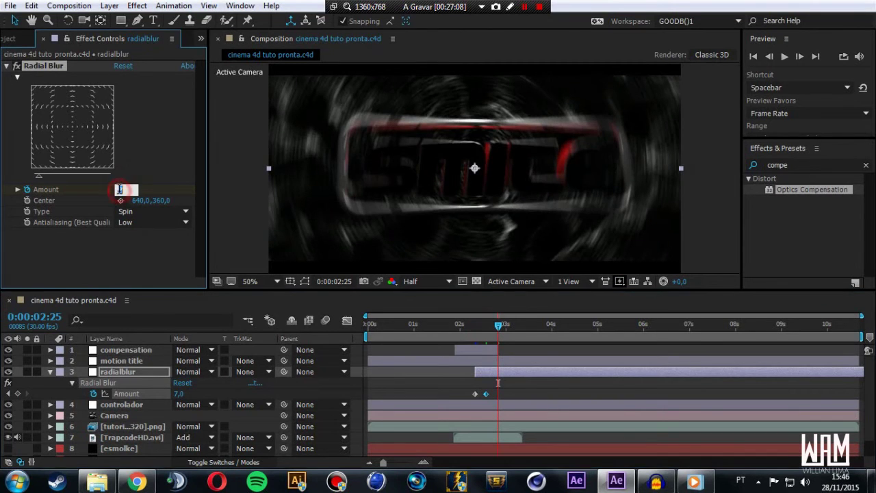
click(139, 158)
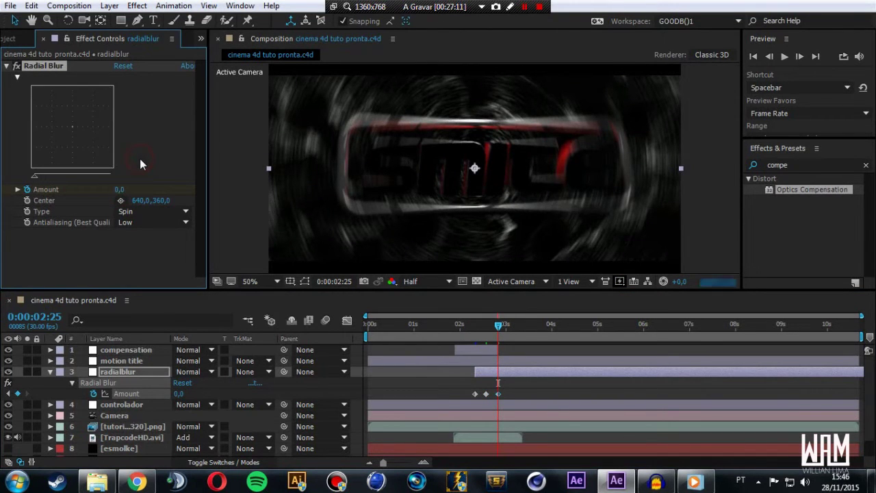
drag(449, 329, 482, 334)
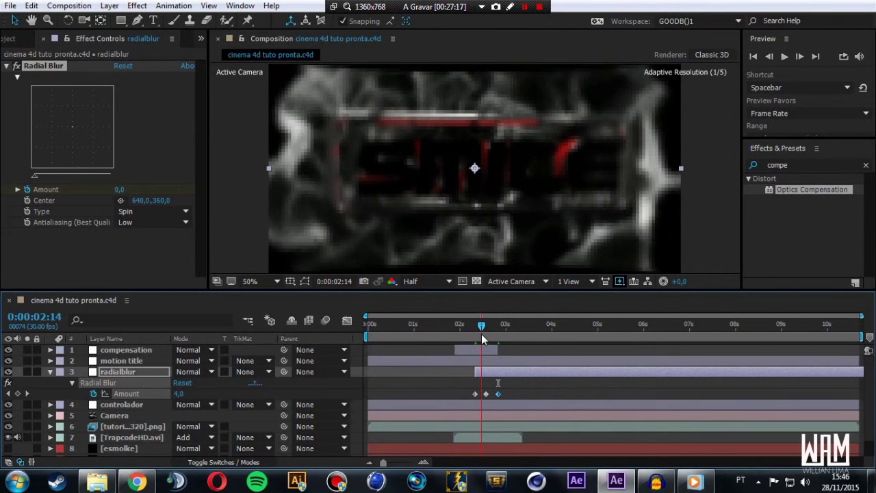
drag(481, 331, 490, 331)
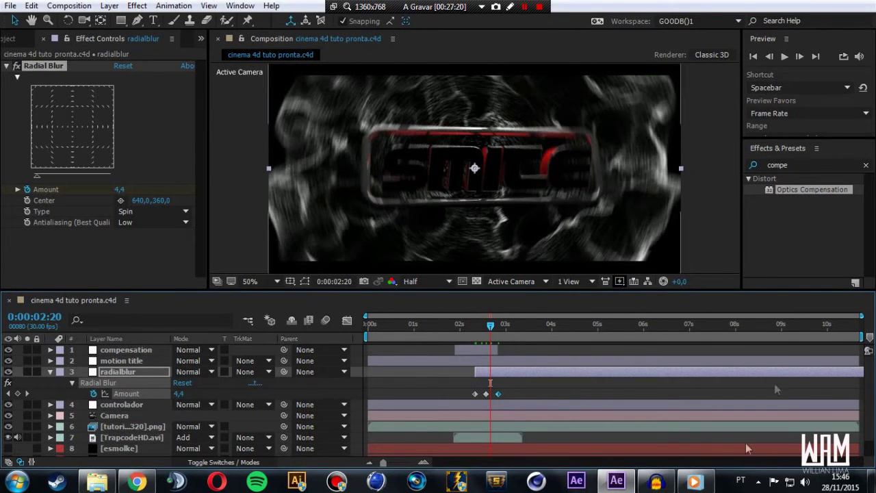
click(695, 482)
click(13, 435)
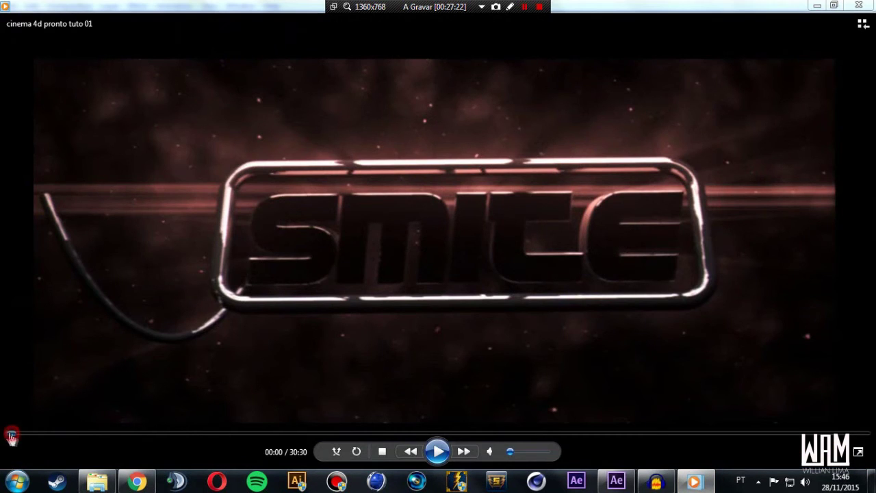
- Play the reference SMITE video, pausing at 00:02, then return to After Effects
click(438, 451)
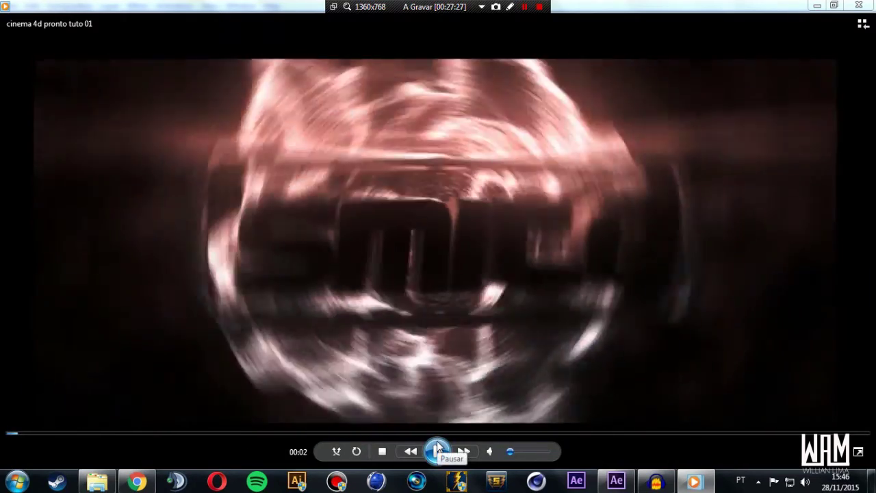
click(438, 450)
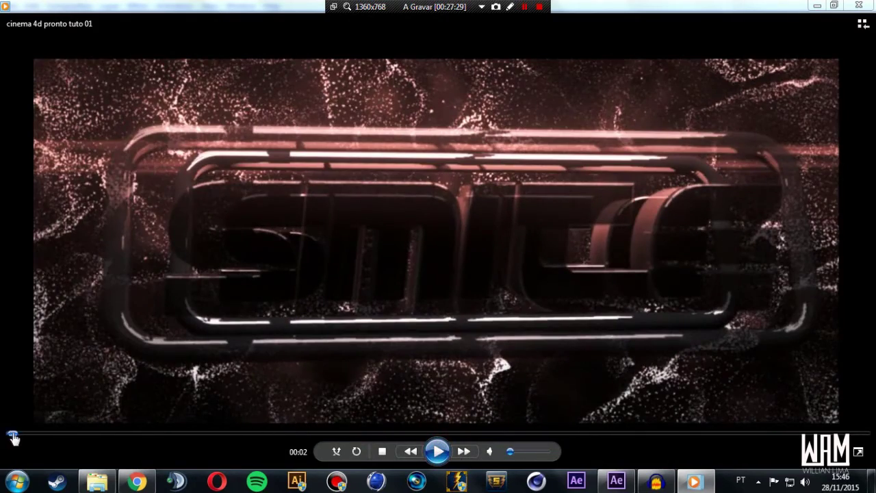
click(437, 449)
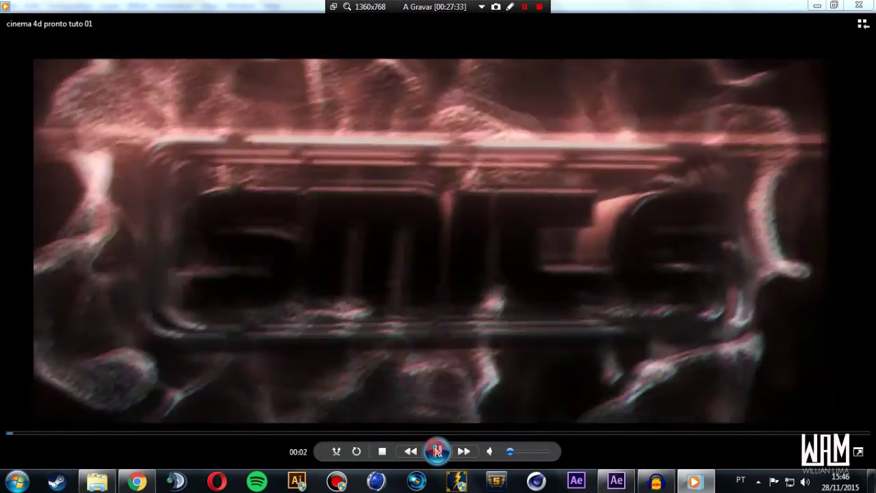
click(438, 450)
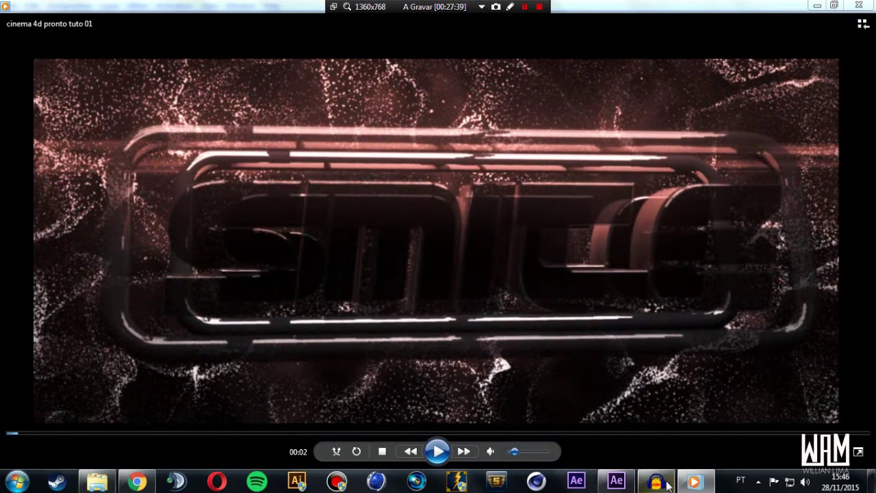
click(616, 481)
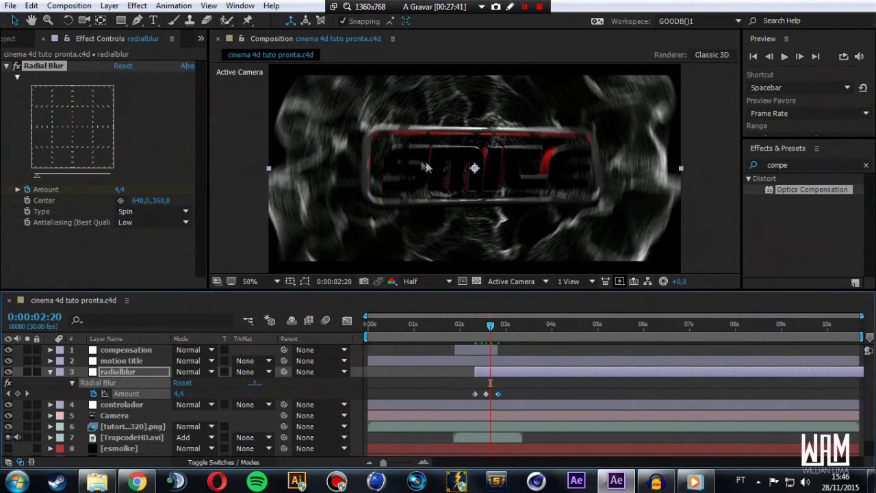
- Collapse the radialblur layer and trim its out point to 0:00:02:28, where the blur reaches zero
click(499, 329)
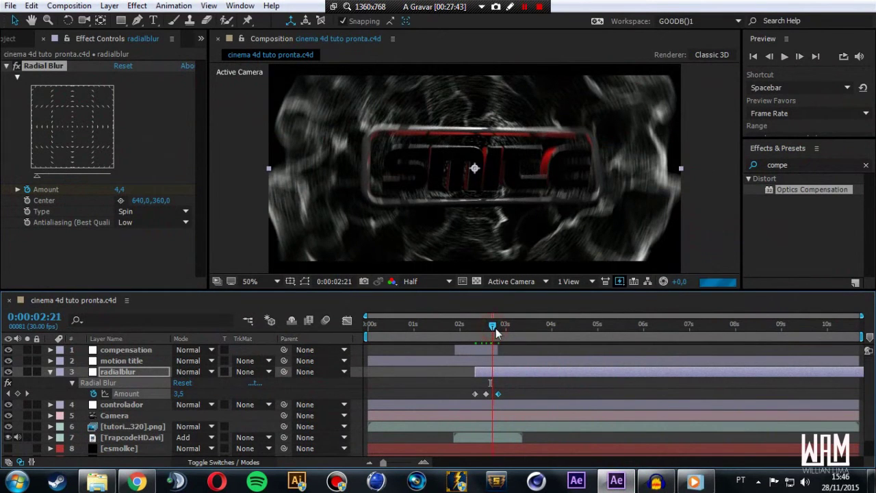
drag(500, 332, 503, 329)
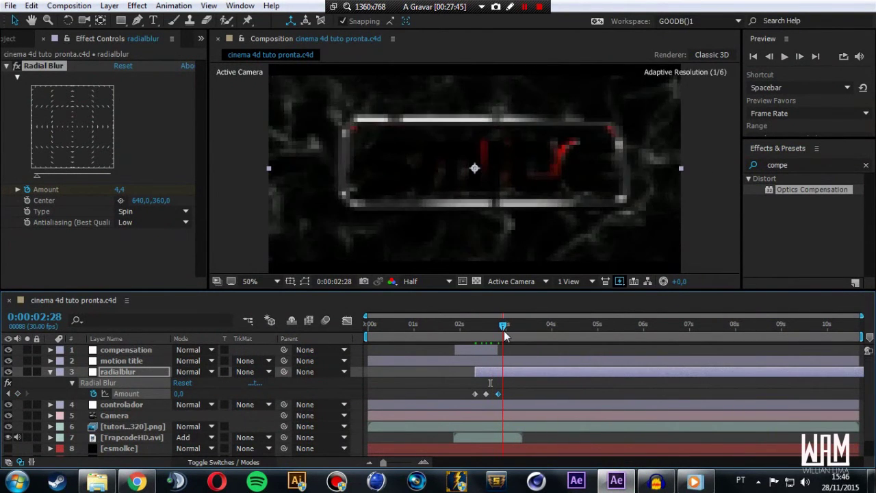
click(112, 372)
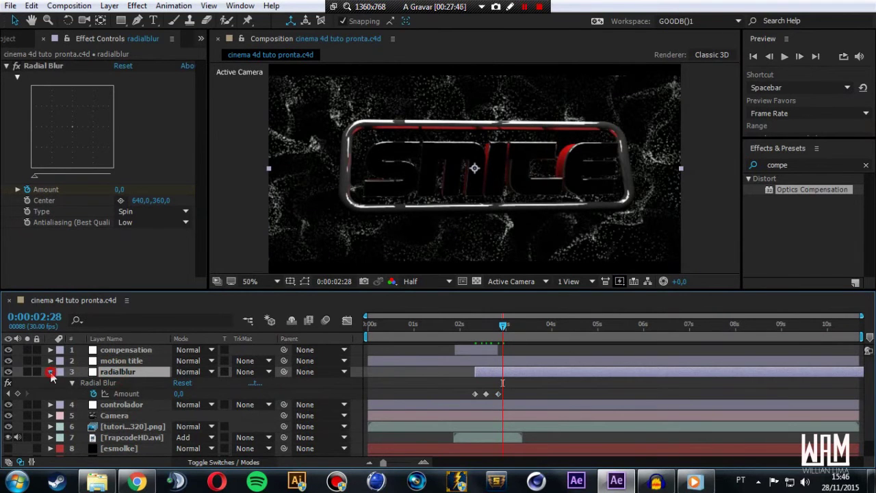
click(50, 372)
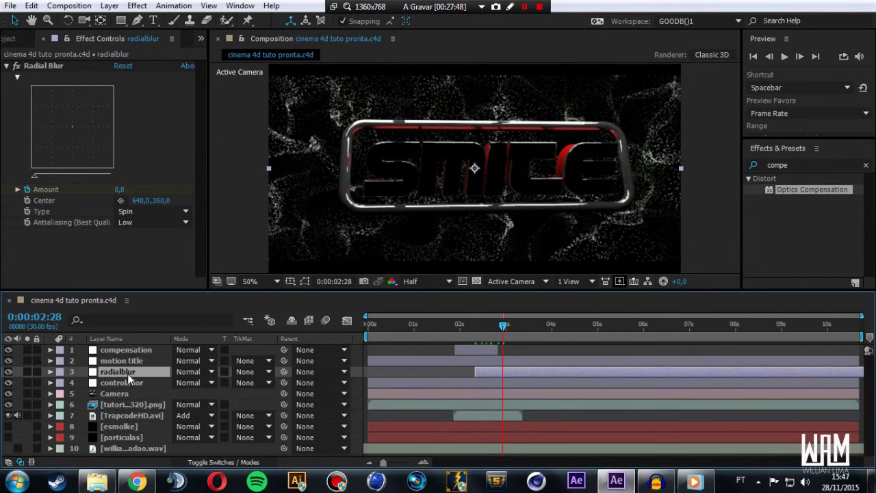
key(alt+bracketright)
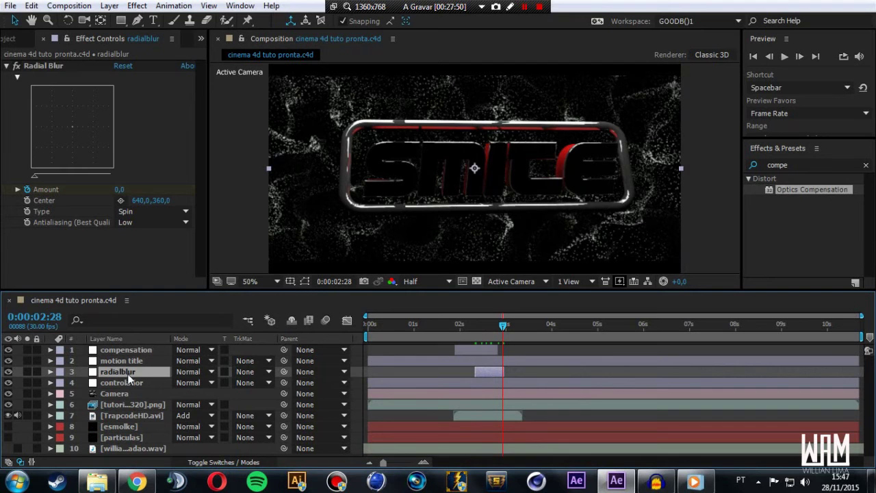
- Close the Edit menu unused, review the blur around 0:00:02:10, and select the tutorial PNG layer
click(34, 6)
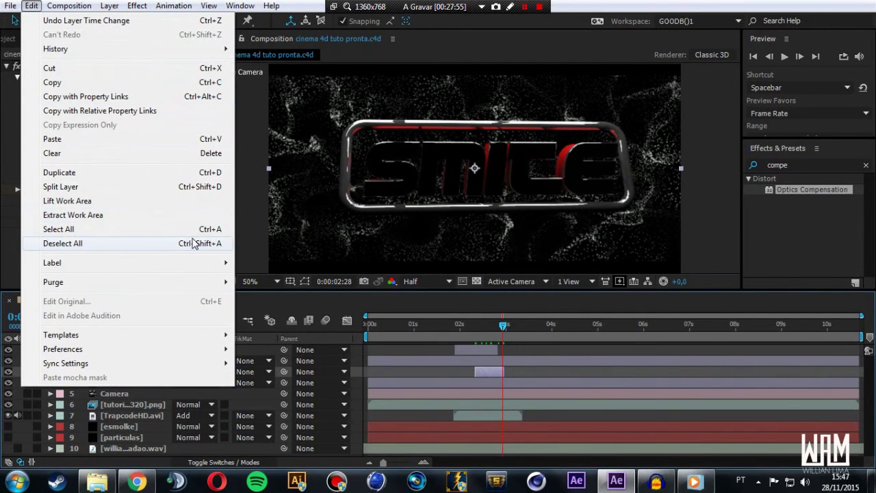
mouse_move(190, 282)
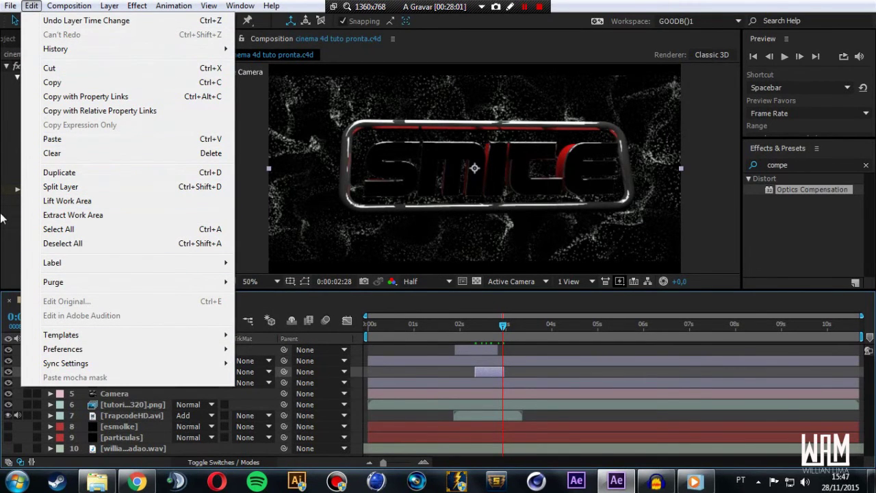
click(3, 218)
drag(471, 333, 497, 322)
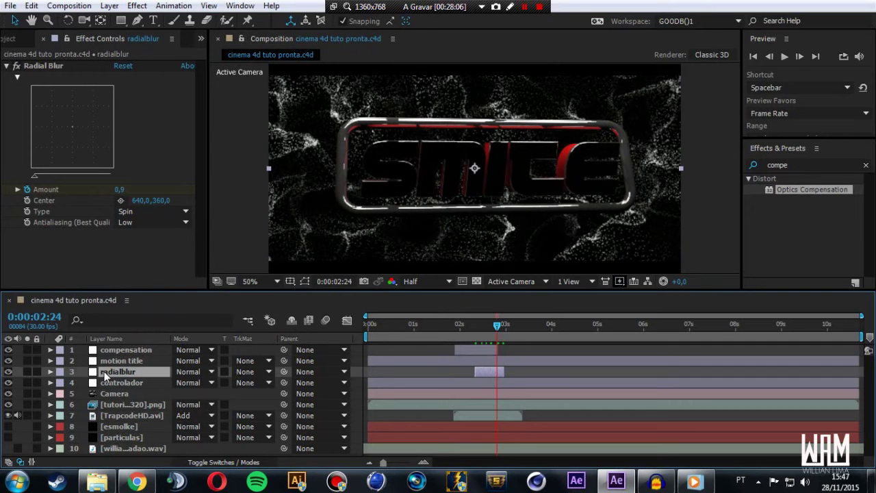
drag(464, 327, 481, 327)
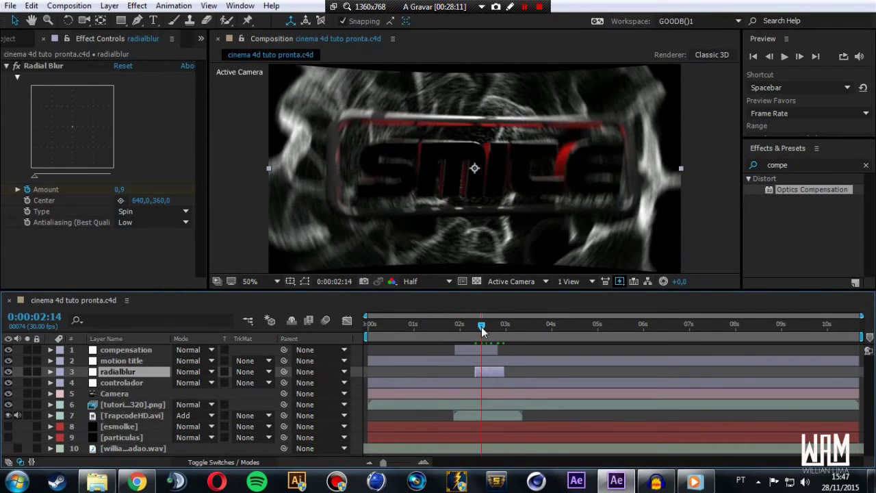
click(130, 405)
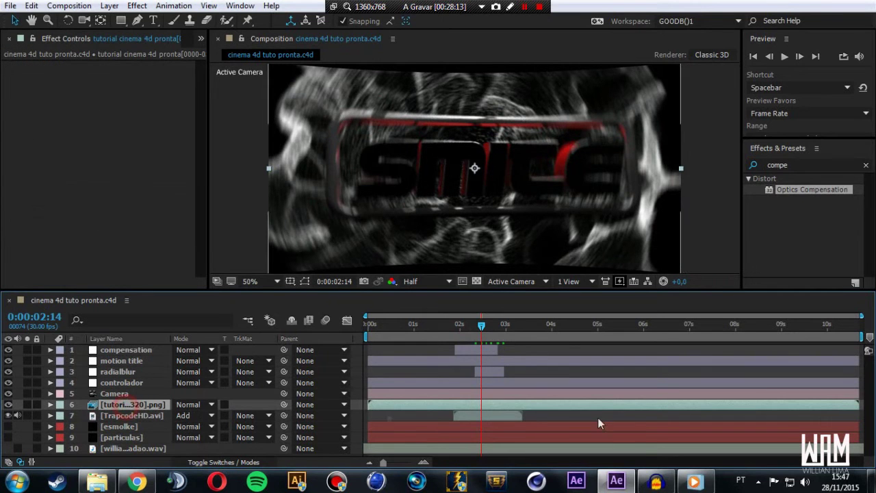
- After checking the rendered video, duplicate the tutorial PNG layer and name the copy 'sombra'
click(694, 482)
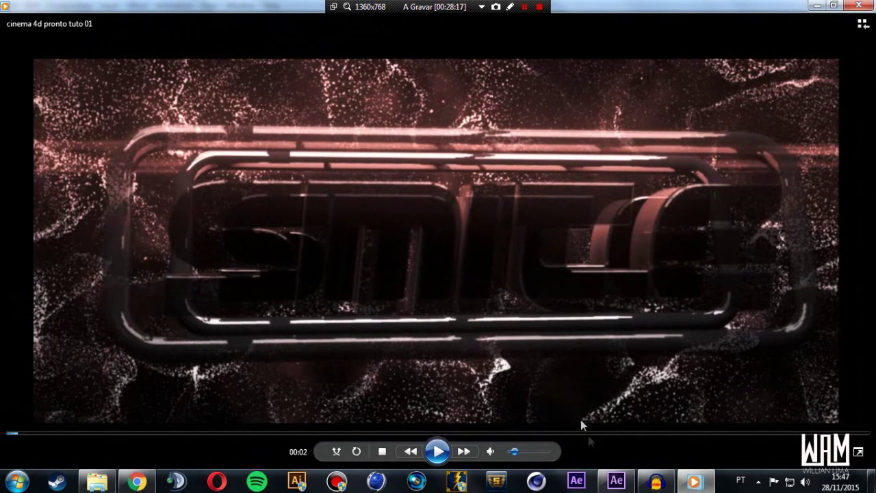
click(616, 482)
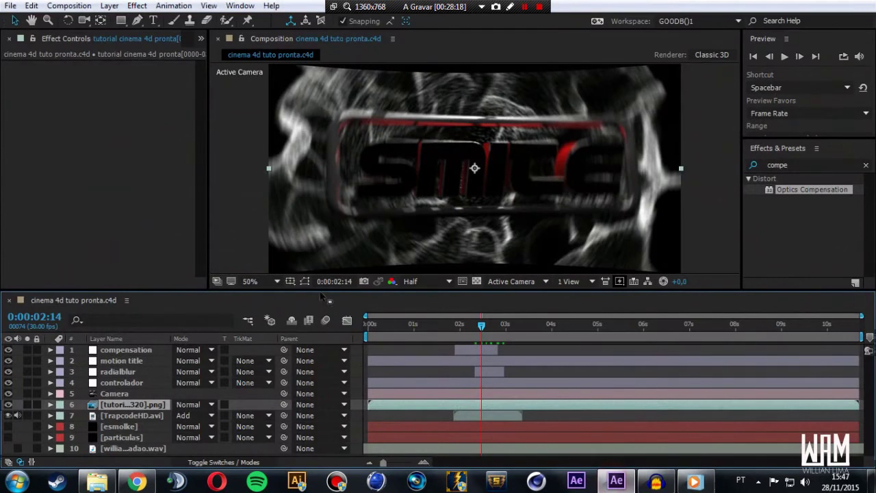
key(ctrl+d)
click(121, 412)
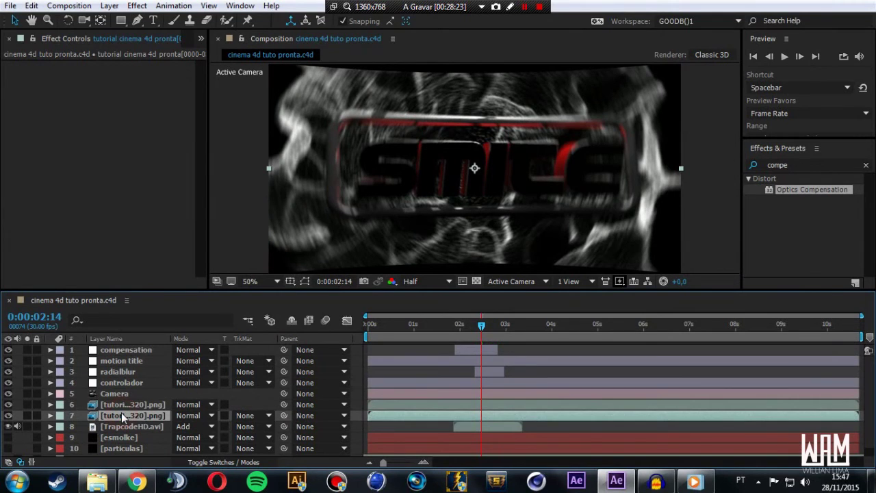
key(Return)
text(sombra)
key(Return)
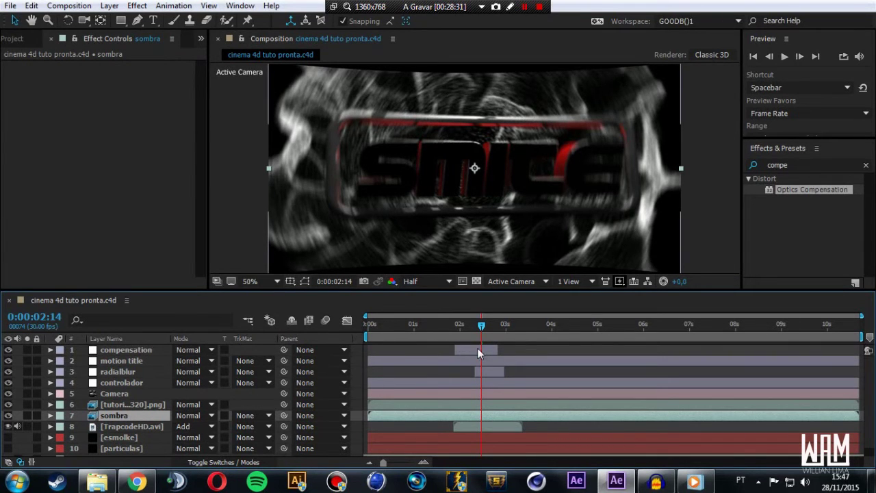
- Show sombra's Opacity (100%) and Scale (100%) together and check frames around 0:00:02:11–0:00:02:13
mouse_move(469, 342)
mouse_down()
mouse_move(462, 363)
mouse_move(484, 361)
mouse_up()
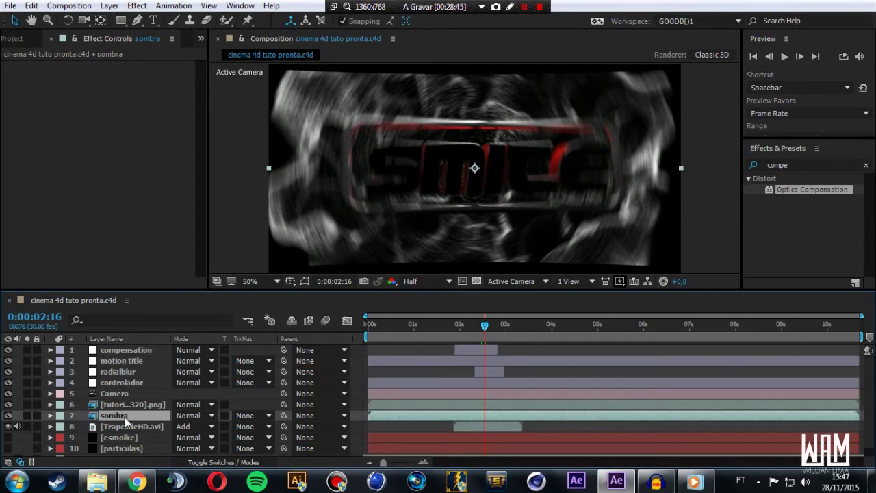
key(t)
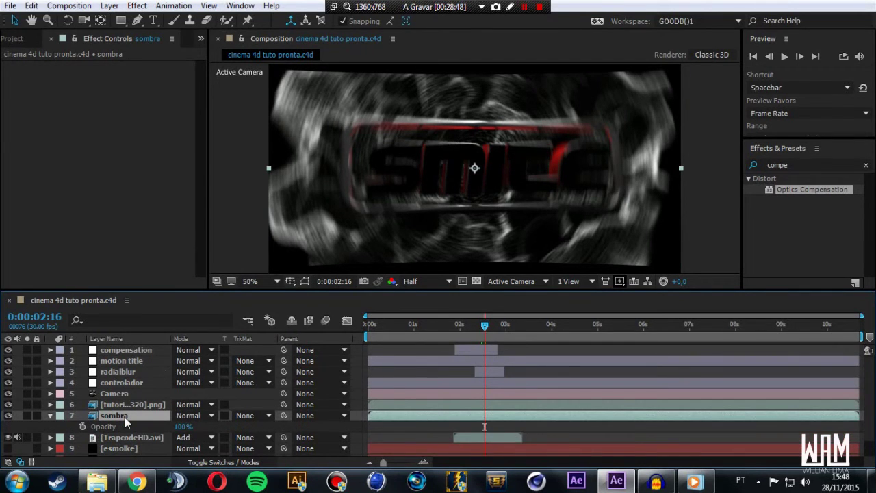
key(shift+s)
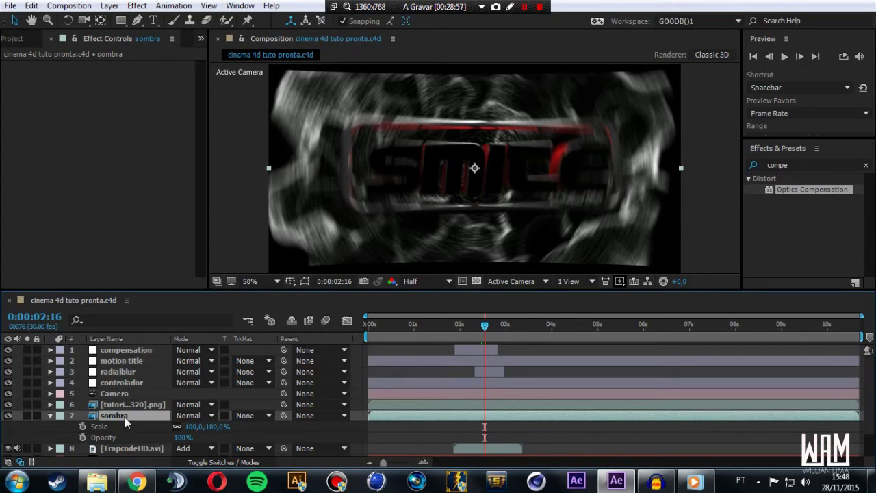
click(50, 415)
key(s)
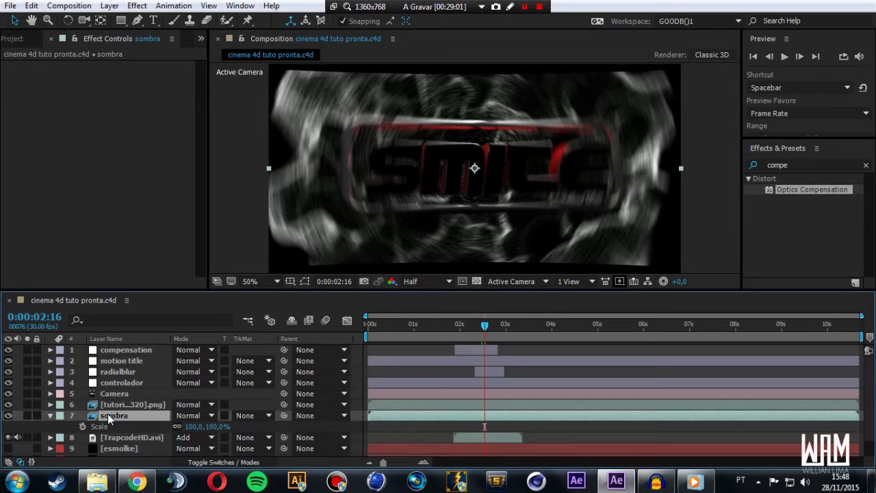
key(t)
key(shift+s)
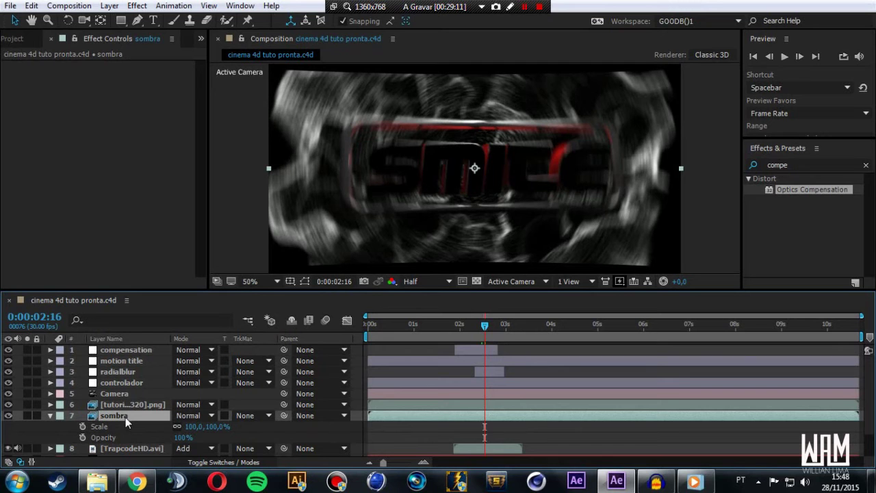
drag(457, 323, 487, 332)
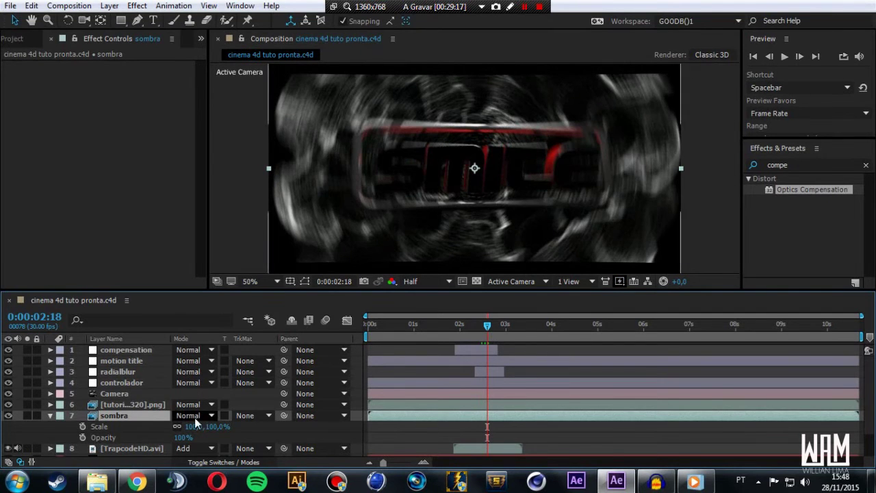
drag(487, 332, 480, 331)
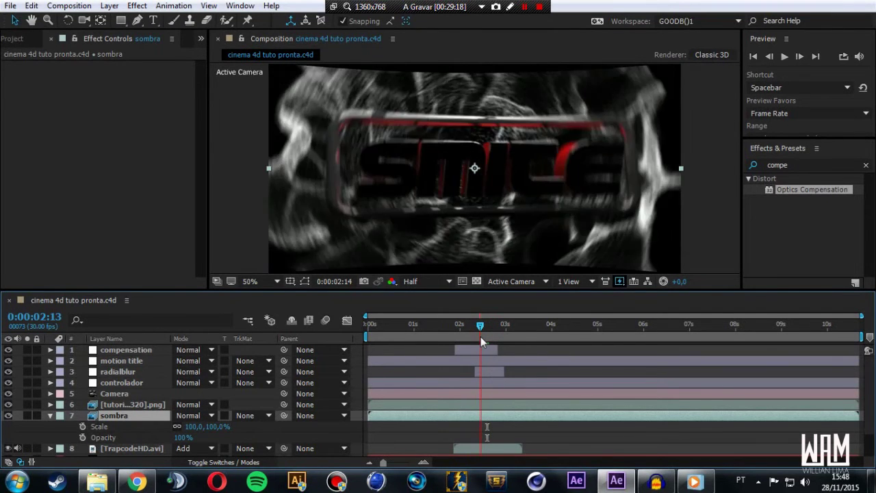
- Keyframe sombra fading to 0% Opacity and growing to 180% Scale by 0:00:03:06
click(82, 436)
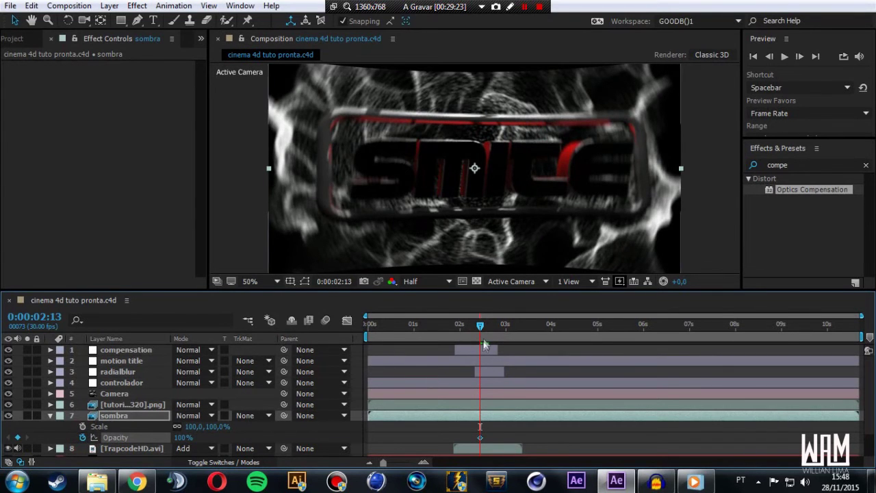
drag(487, 329, 516, 339)
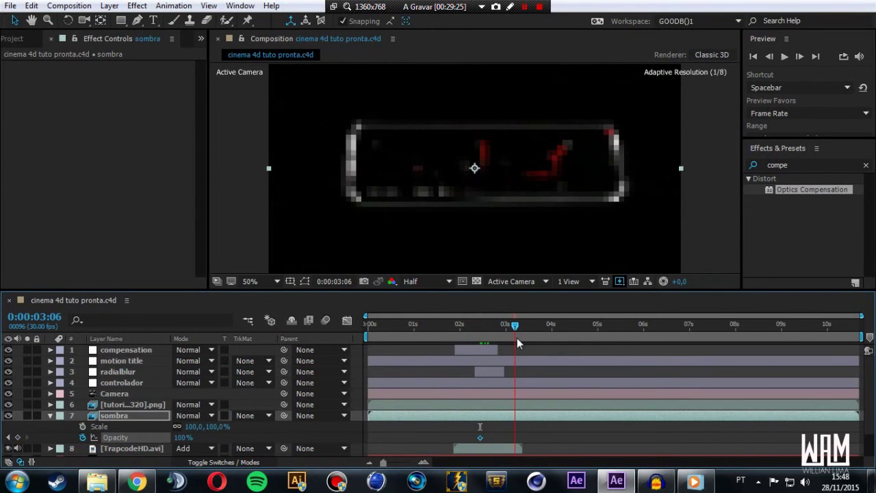
click(183, 437)
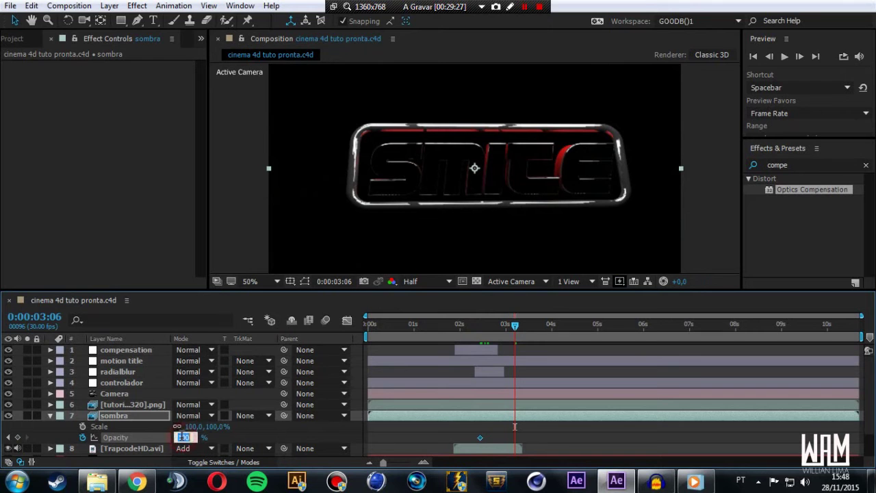
text(0)
click(467, 355)
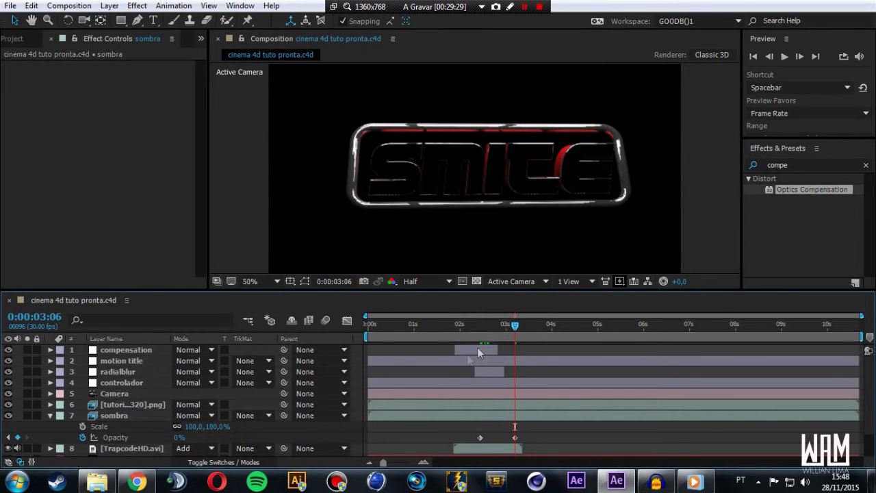
drag(515, 327, 481, 373)
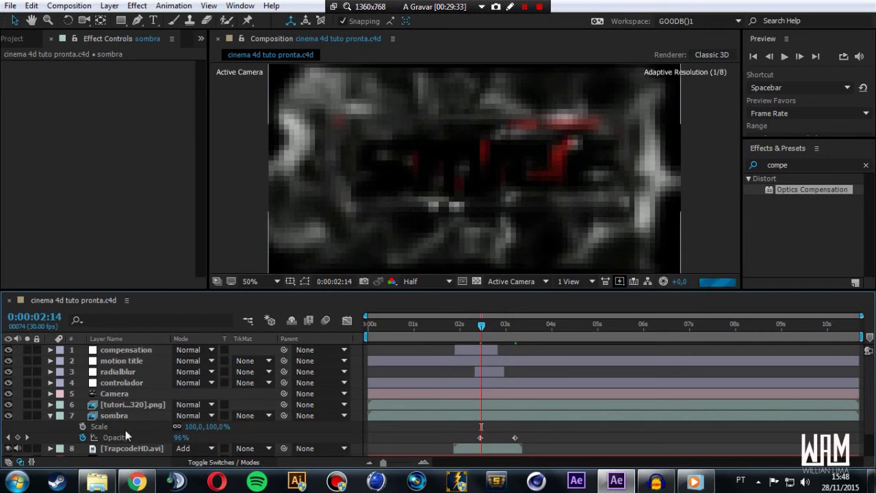
click(82, 427)
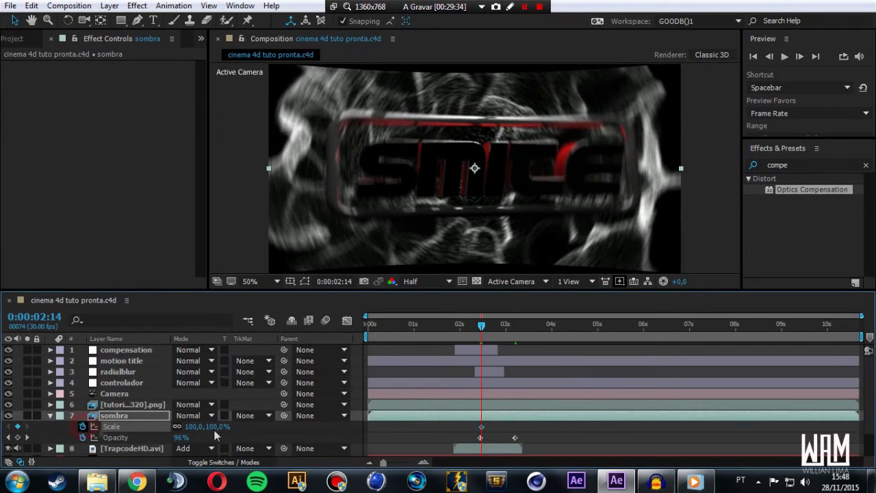
mouse_move(484, 327)
mouse_down()
mouse_move(518, 352)
mouse_move(515, 361)
mouse_up()
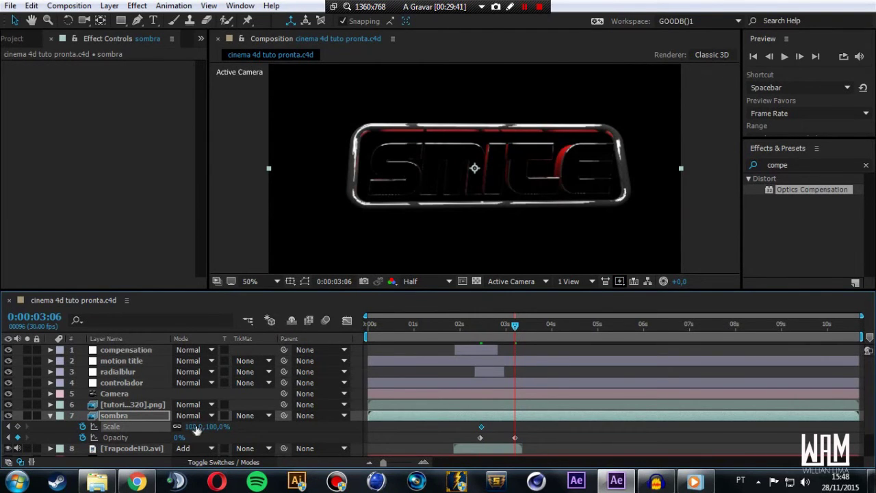
click(194, 425)
text(180)
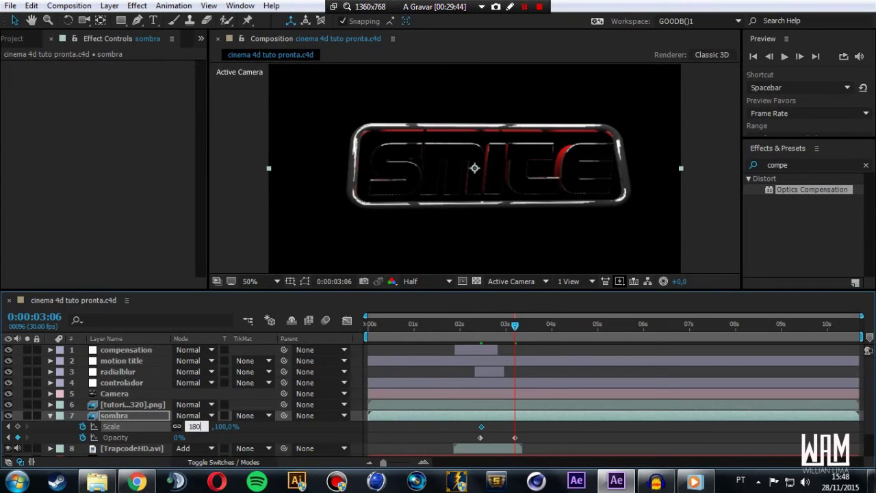
click(253, 424)
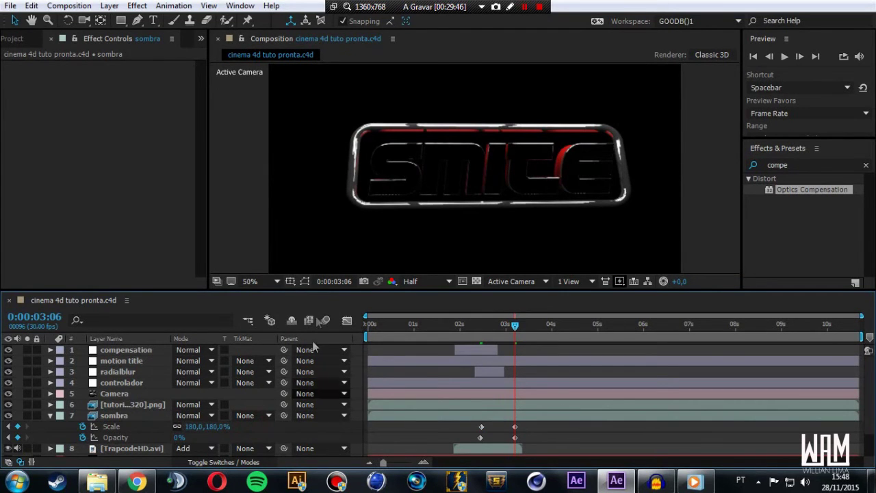
- Review the fade-and-grow and shift sombra's Scale and Opacity keyframes to begin at 0:00:02:14
drag(459, 329, 487, 334)
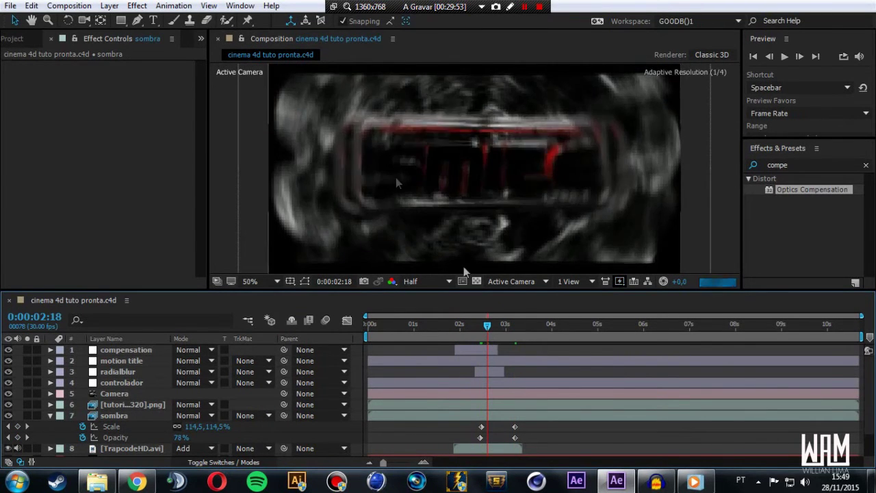
drag(491, 327, 497, 330)
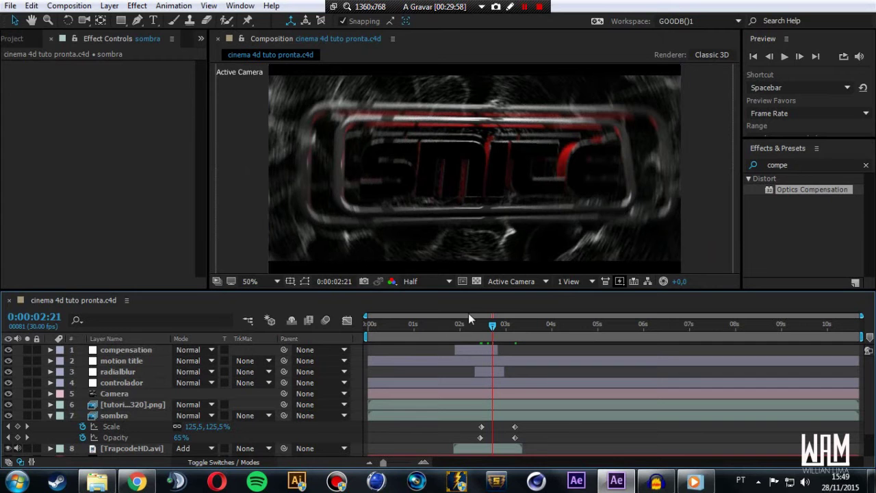
mouse_move(491, 327)
mouse_down()
mouse_move(463, 345)
mouse_move(470, 346)
mouse_up()
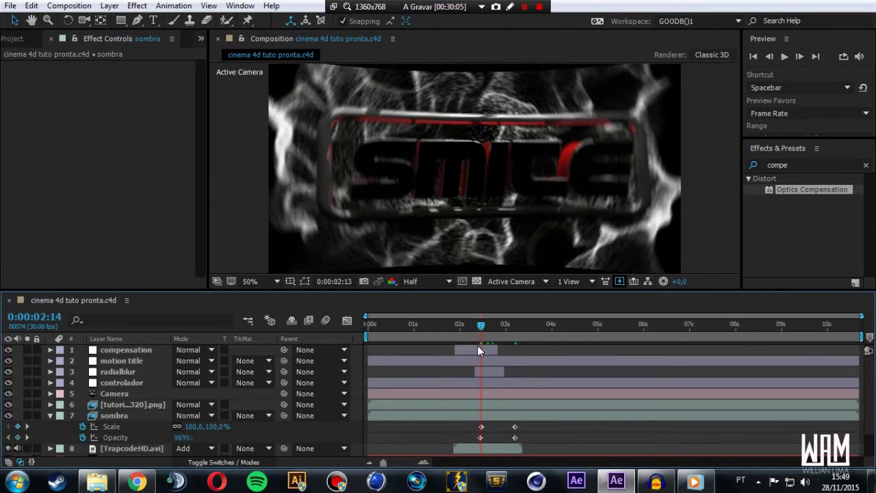
drag(470, 345, 479, 345)
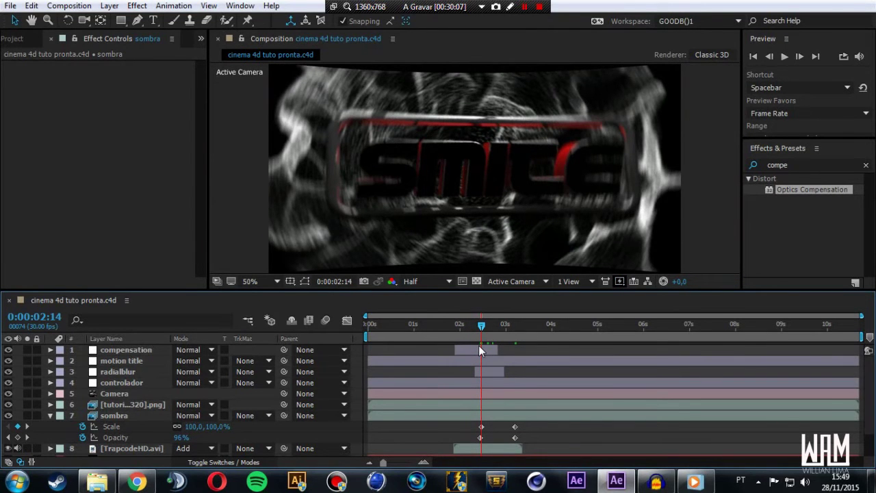
drag(486, 328, 496, 334)
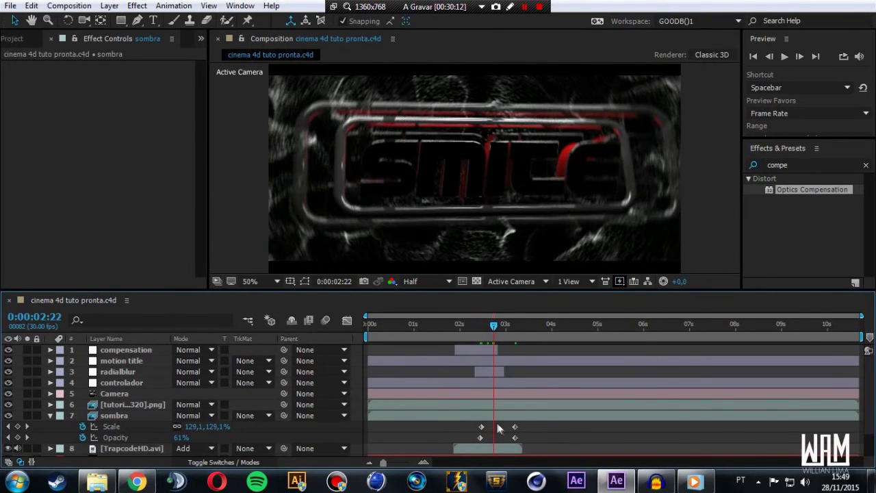
mouse_move(553, 427)
mouse_down()
mouse_move(473, 450)
mouse_move(494, 432)
mouse_up()
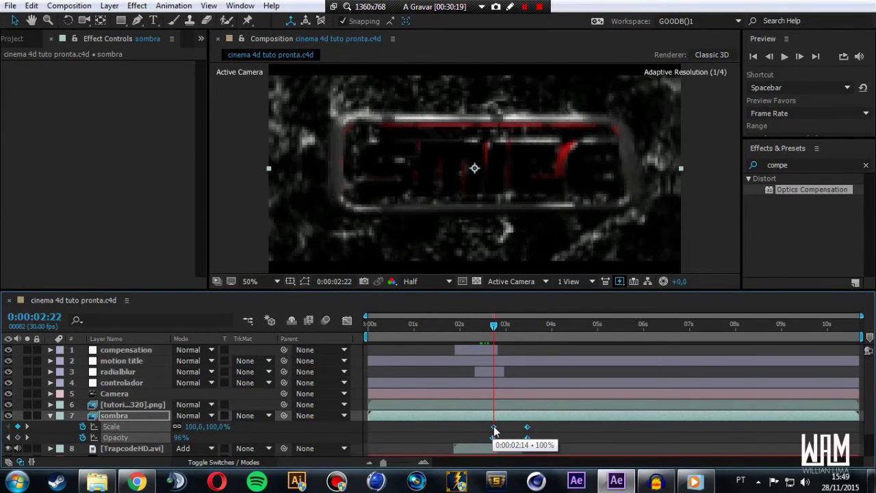
click(368, 327)
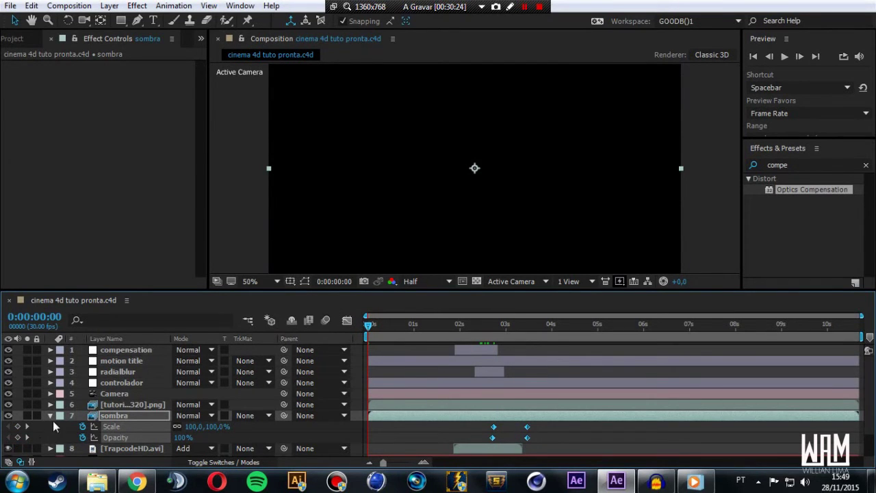
- RAM-preview the comp and scrub the fade-and-grow frames around 0:00:02:15–0:00:02:25
scroll(54, 426, down, 1)
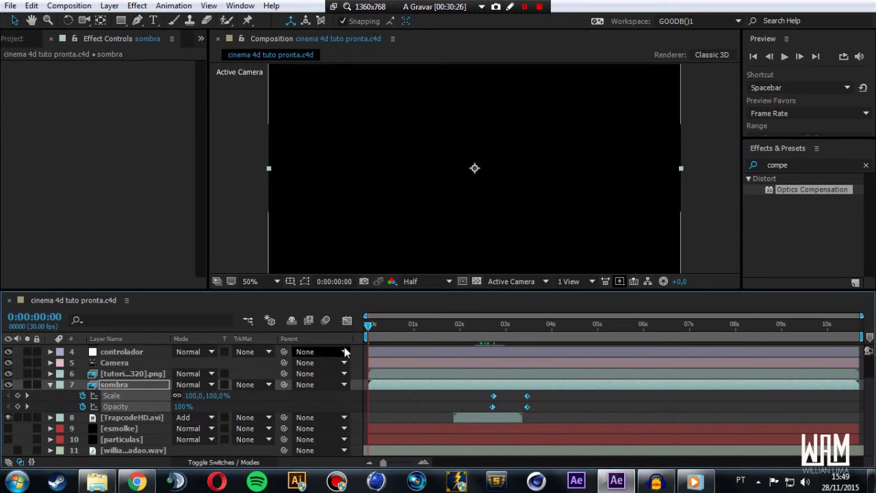
key(space)
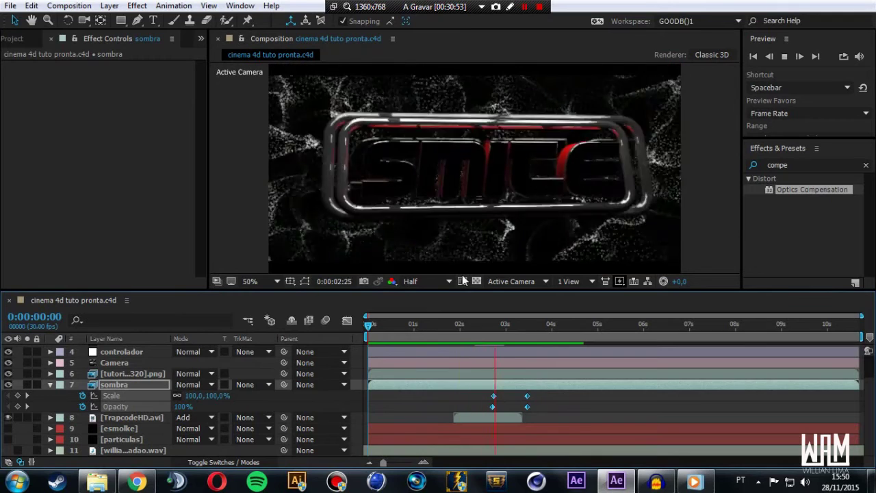
click(462, 326)
drag(463, 327, 486, 327)
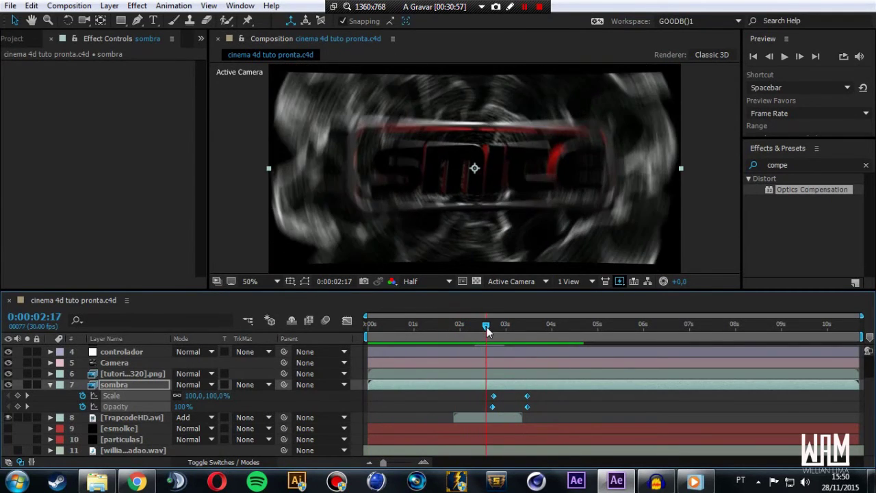
drag(486, 327, 499, 332)
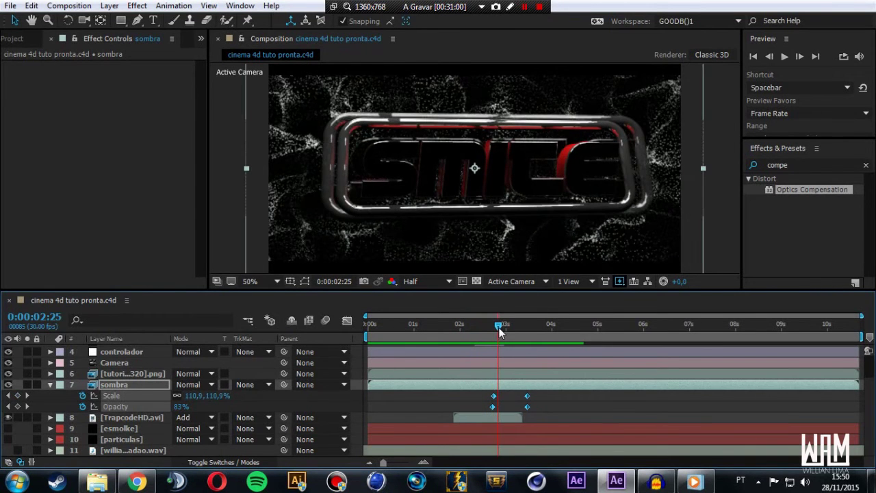
drag(499, 332, 484, 337)
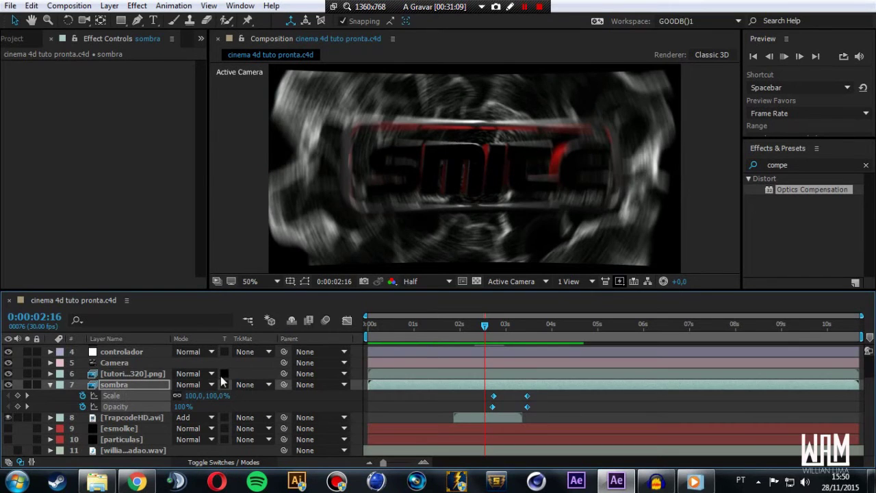
key(space)
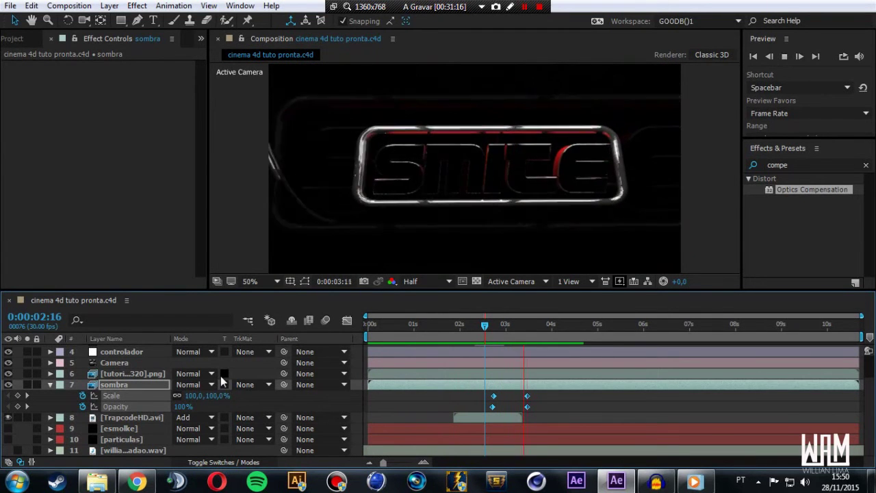
key(space)
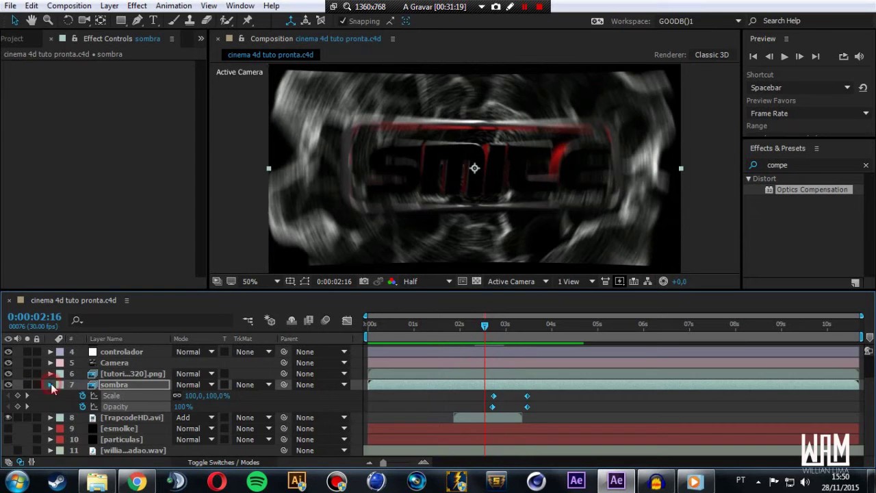
- Fold away sombra's Scale and Opacity rows and move to the logo reveal at 0:00:02:20
click(50, 384)
click(413, 325)
drag(416, 326, 498, 327)
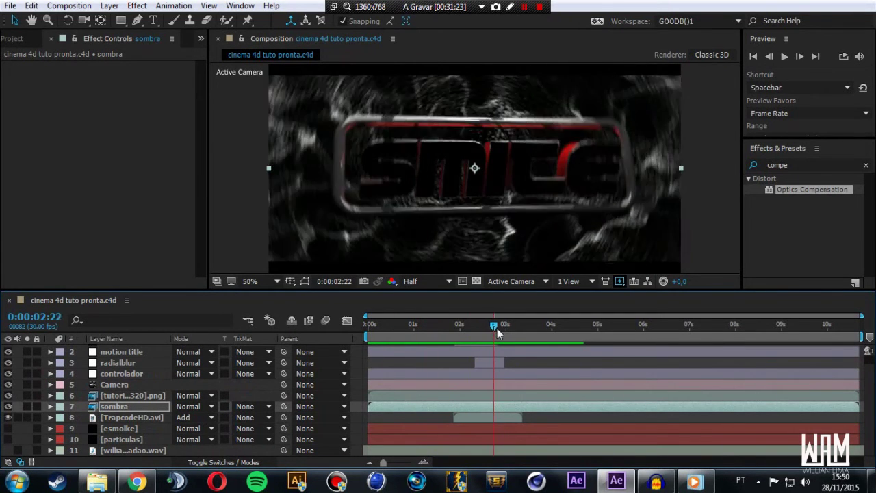
- Duplicate the tutorial PNG logo layer and name the copy 'shine'
click(130, 396)
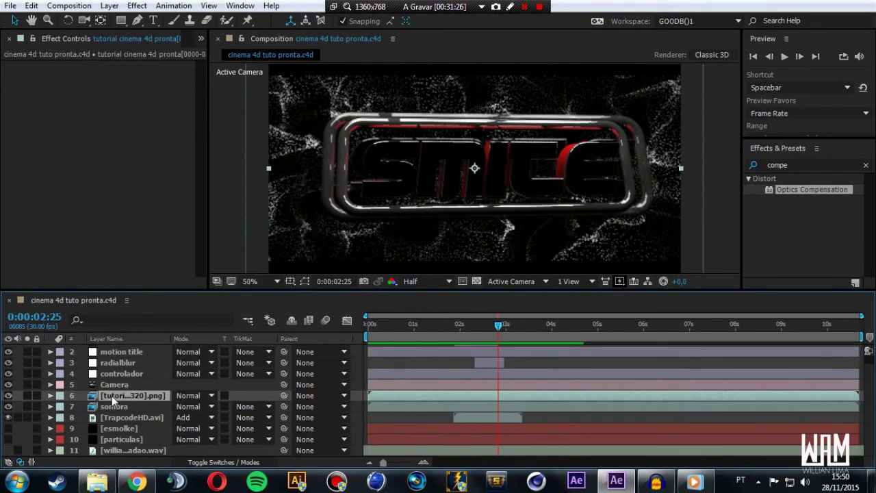
key(ctrl+d)
click(127, 408)
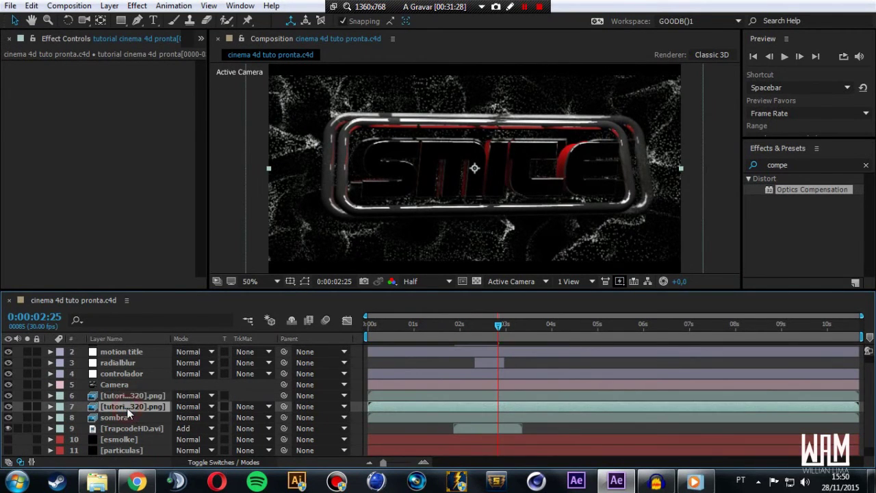
key(Return)
text(shi)
key(Return)
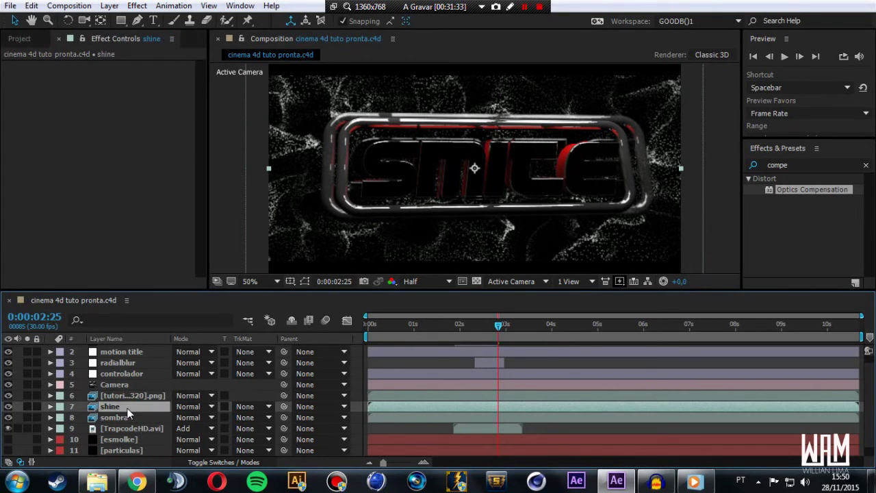
- Apply Trapcode Shine to the shine layer, hide the TrapcodeHD particle layer, and compare Shine on/off
click(137, 5)
mouse_move(345, 44)
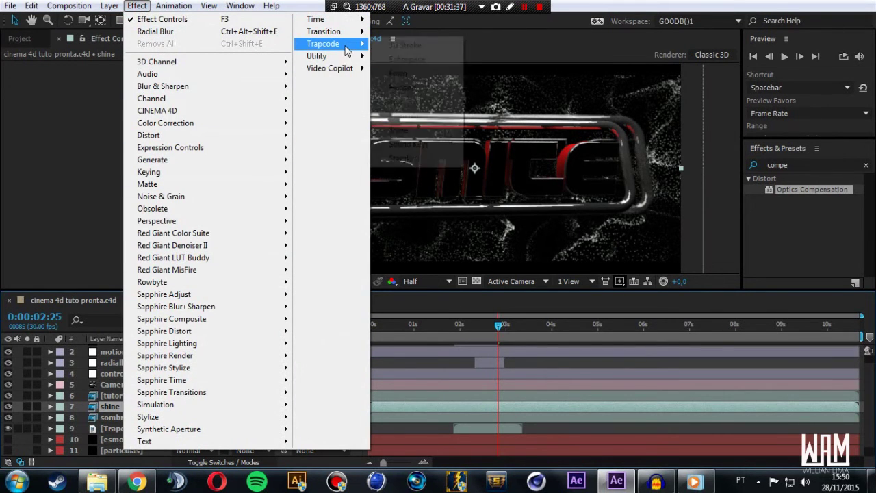
click(408, 130)
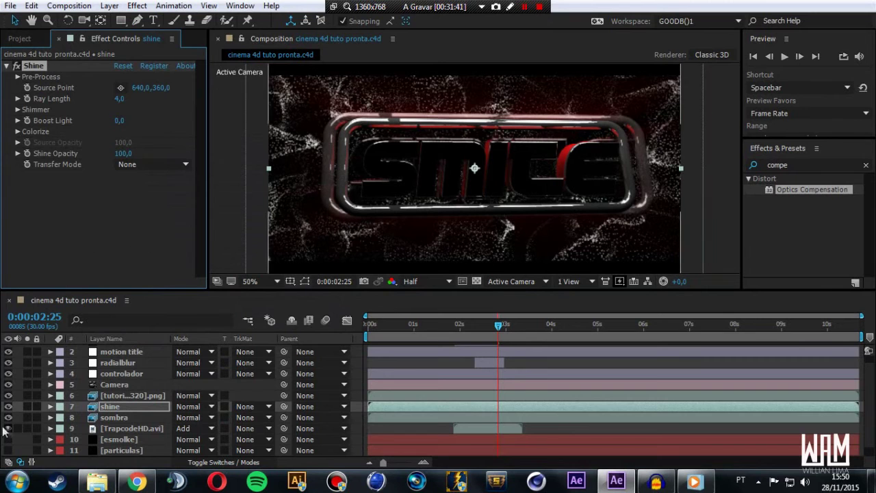
scroll(31, 414, down, 1)
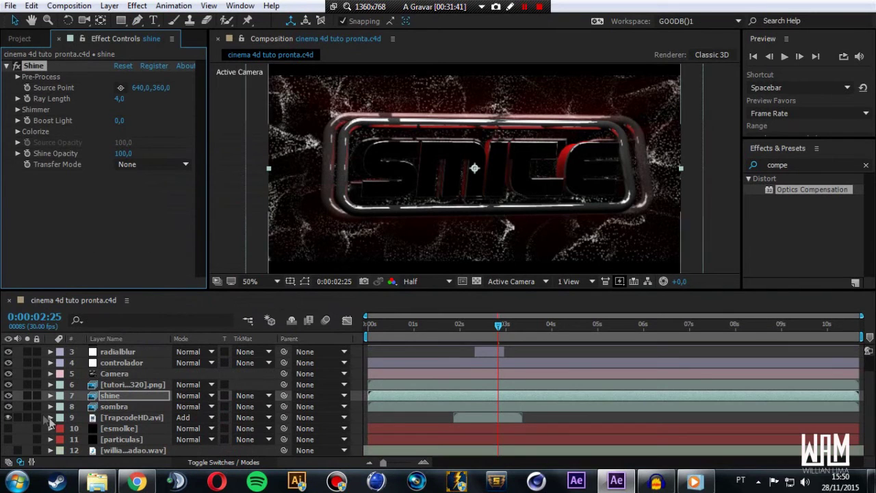
click(8, 417)
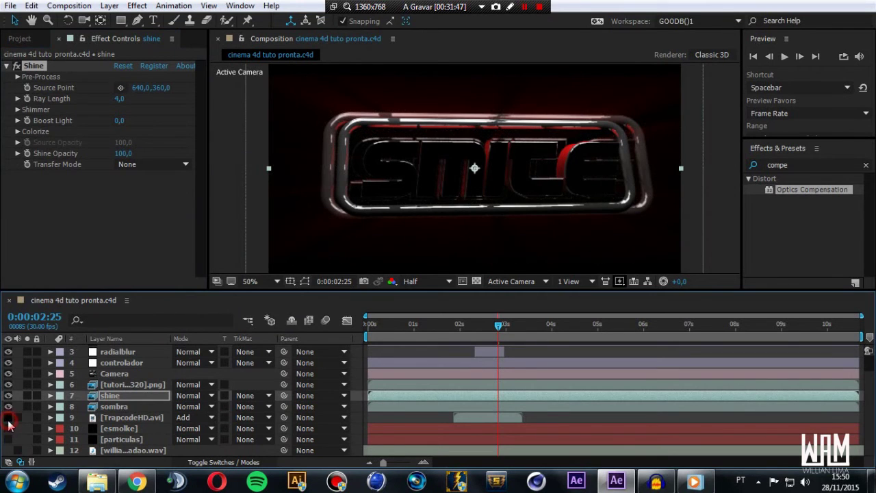
click(15, 67)
click(15, 67)
click(16, 66)
click(15, 67)
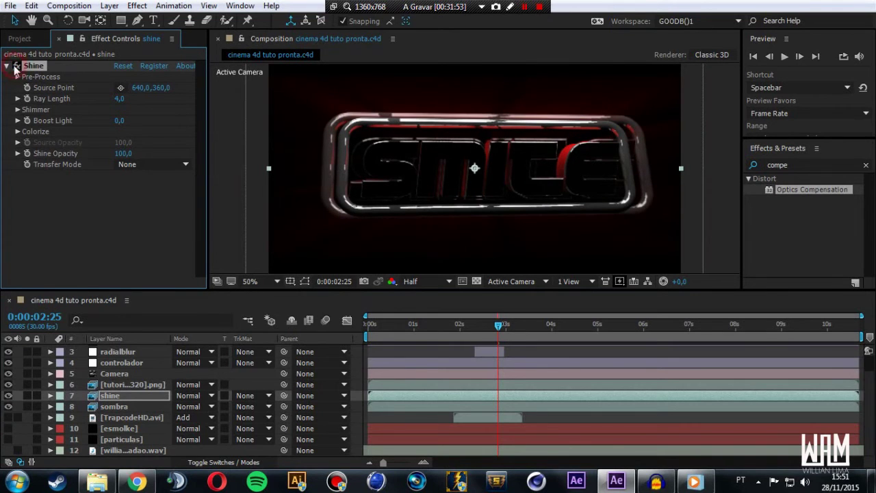
- Set Shine Ray Length to 3,0 and make its Colorize Midtones colour red
click(119, 99)
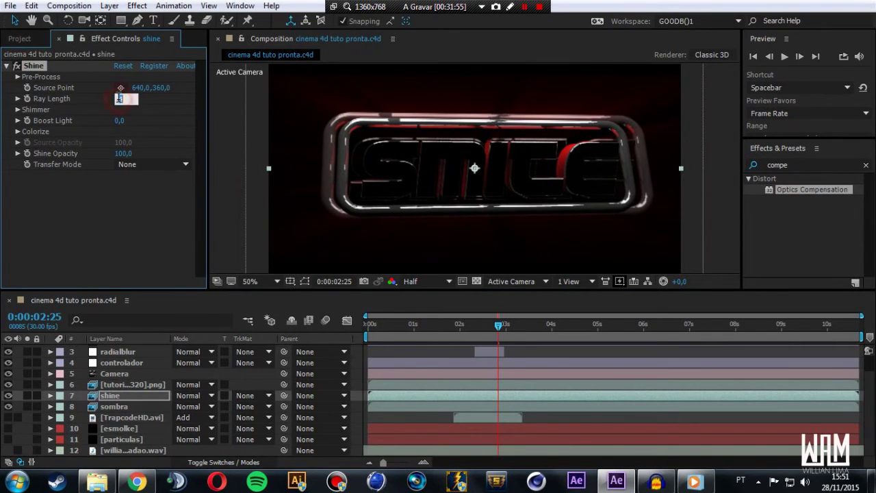
text(3)
key(Return)
click(18, 132)
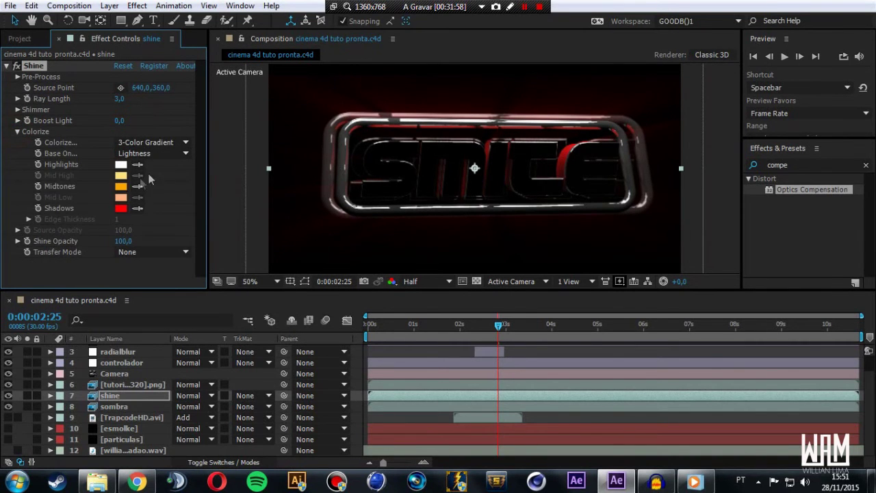
click(121, 188)
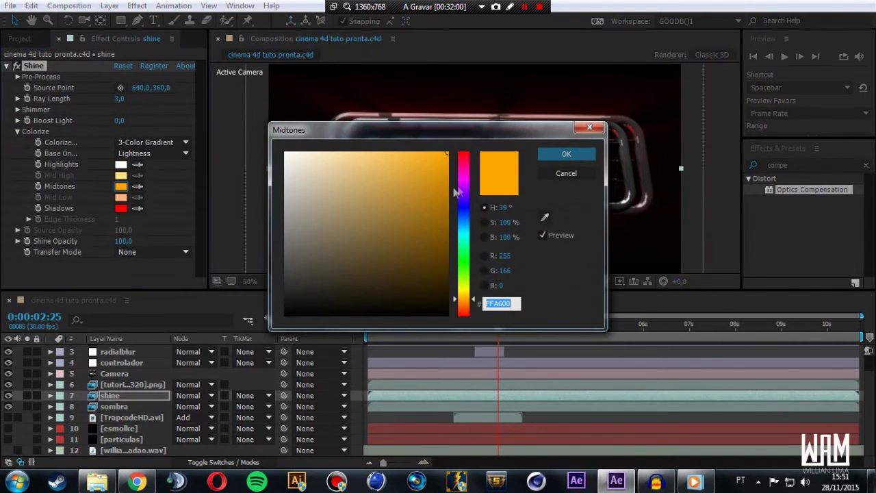
drag(464, 171, 464, 152)
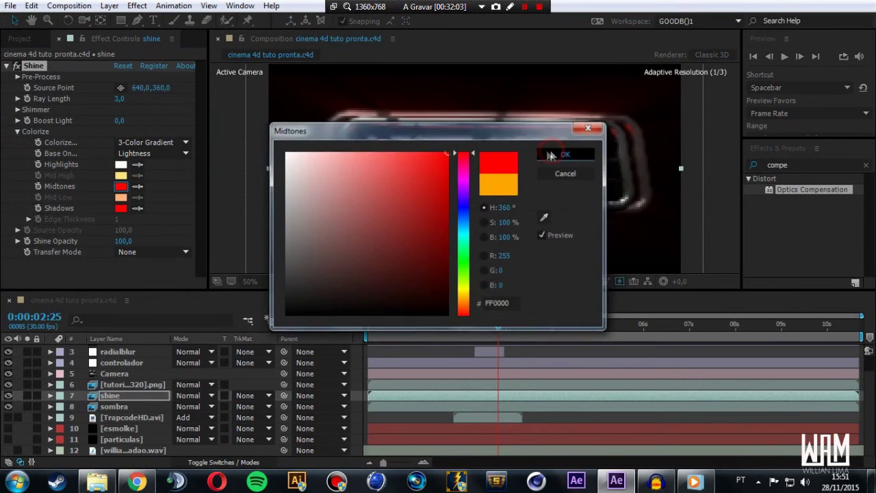
click(567, 154)
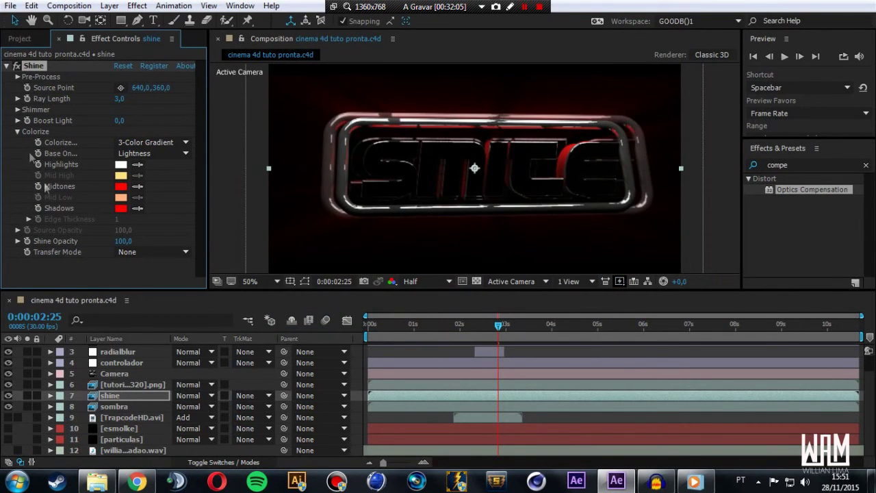
click(16, 132)
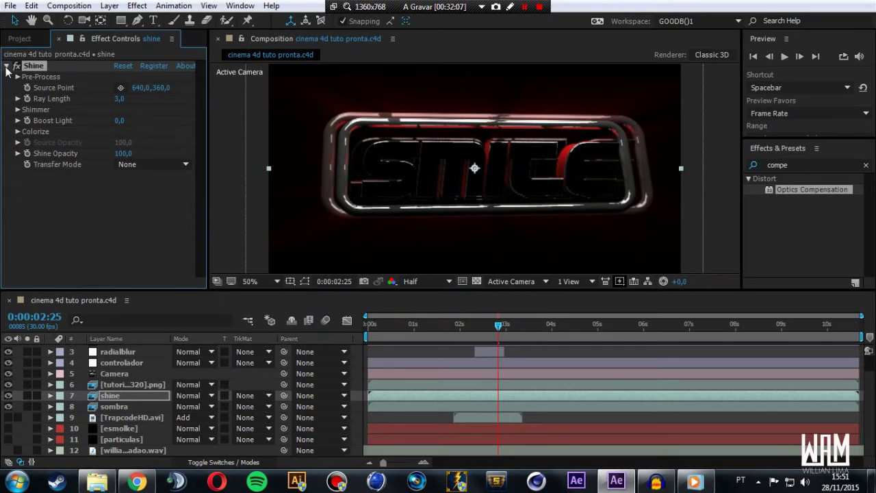
click(6, 66)
drag(370, 328, 484, 325)
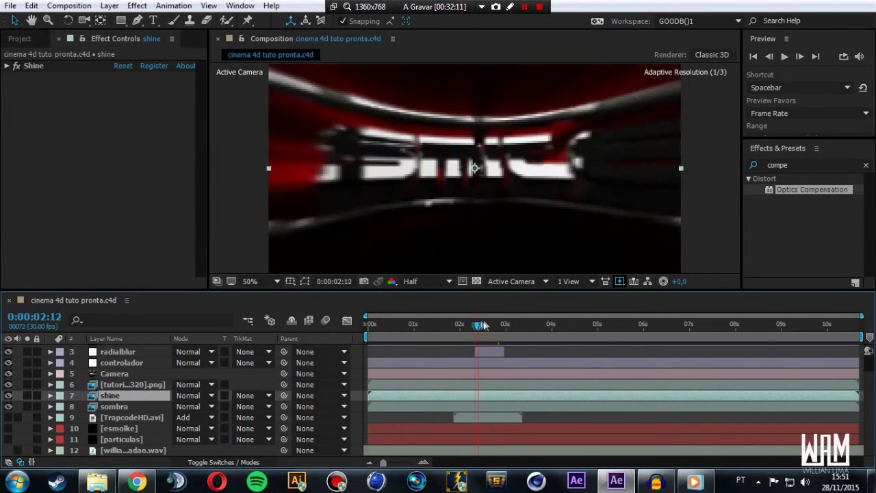
click(692, 483)
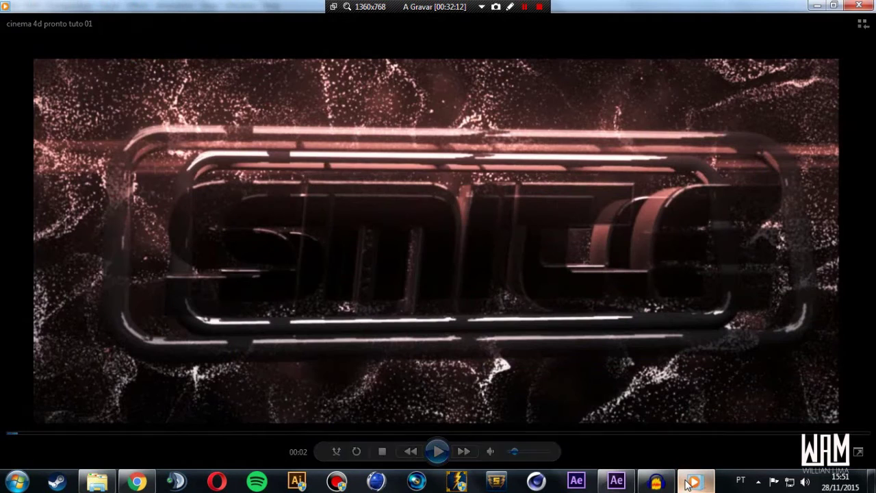
click(28, 433)
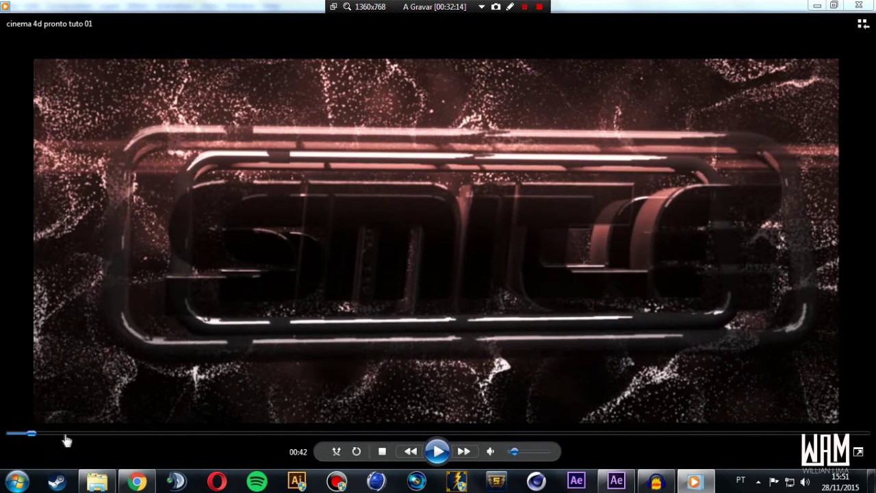
click(71, 434)
click(437, 452)
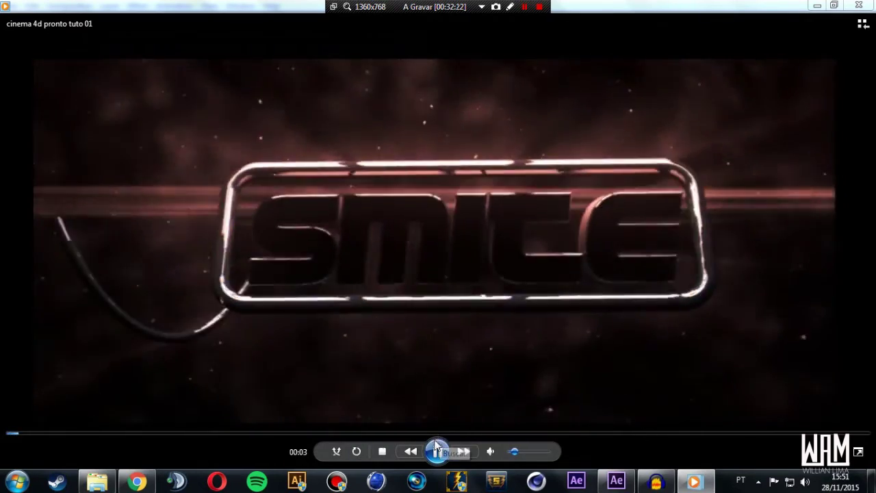
click(109, 277)
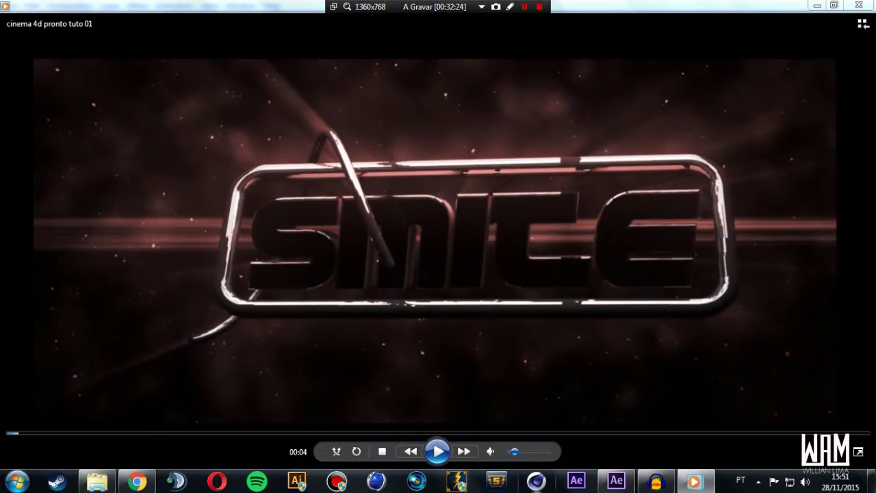
click(617, 481)
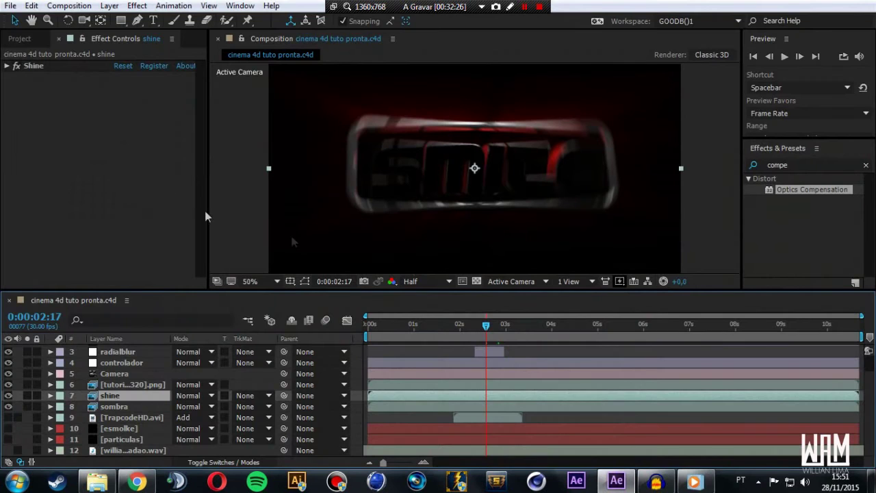
- At 0:00:03:13, create a comp-sized solid named 'lens'
drag(486, 326, 510, 326)
click(525, 333)
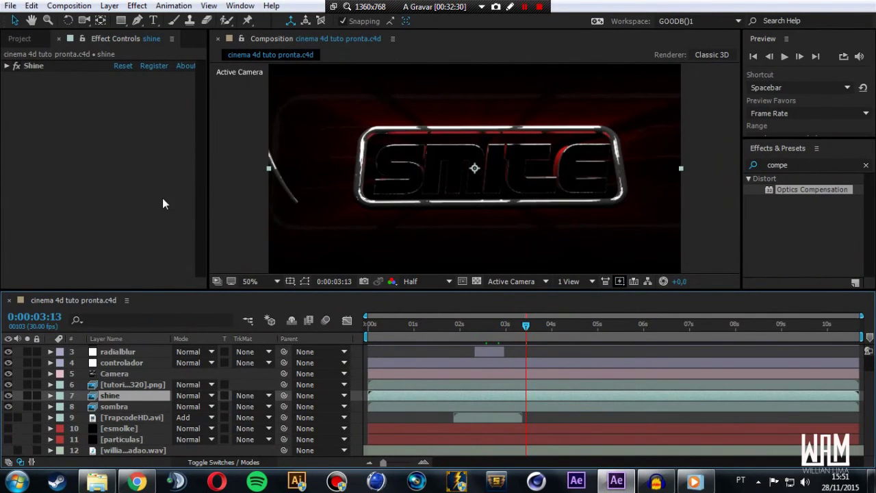
key(ctrl+y)
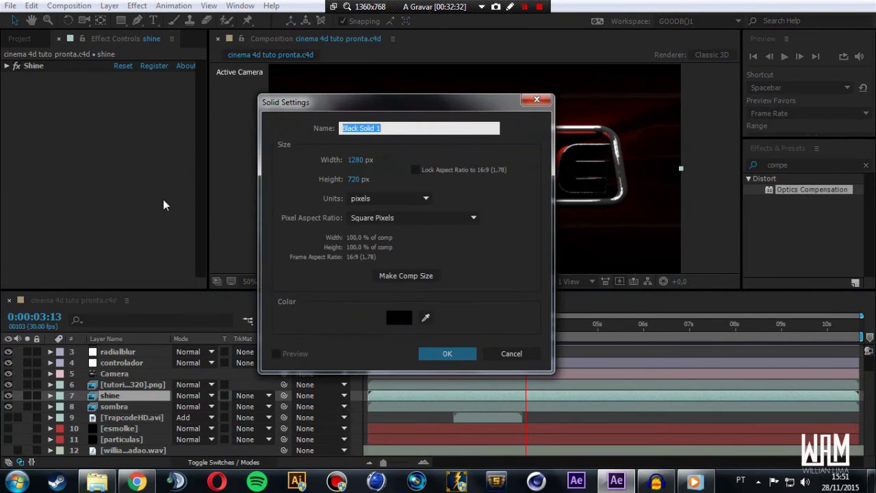
click(402, 275)
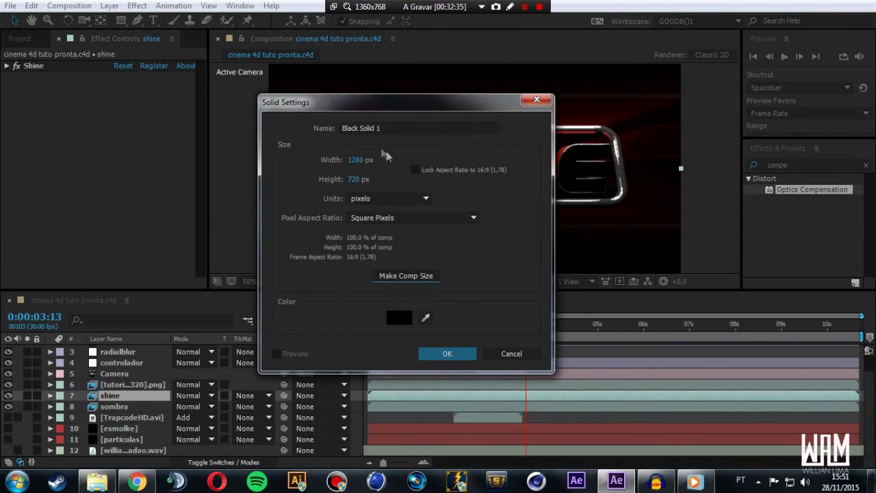
click(391, 129)
text(lens)
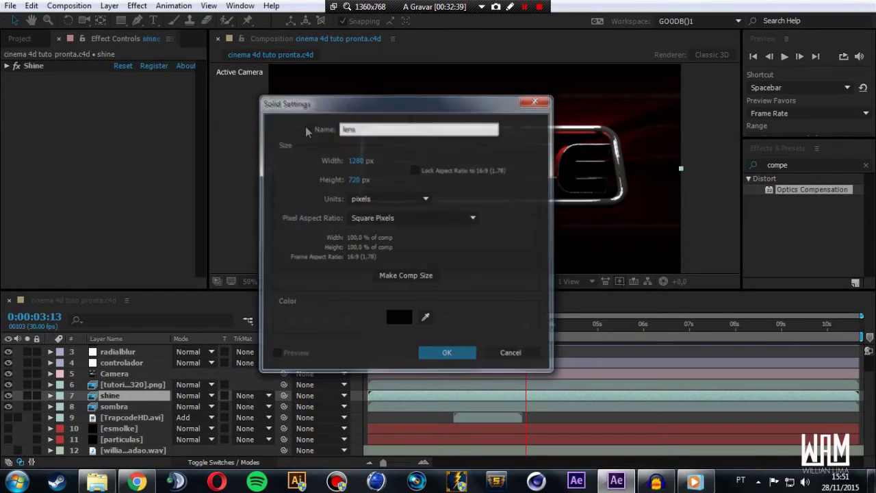
key(Return)
- Move lens above the Camera layer, set it to Add mode, and apply Optical Flares
drag(121, 395, 142, 370)
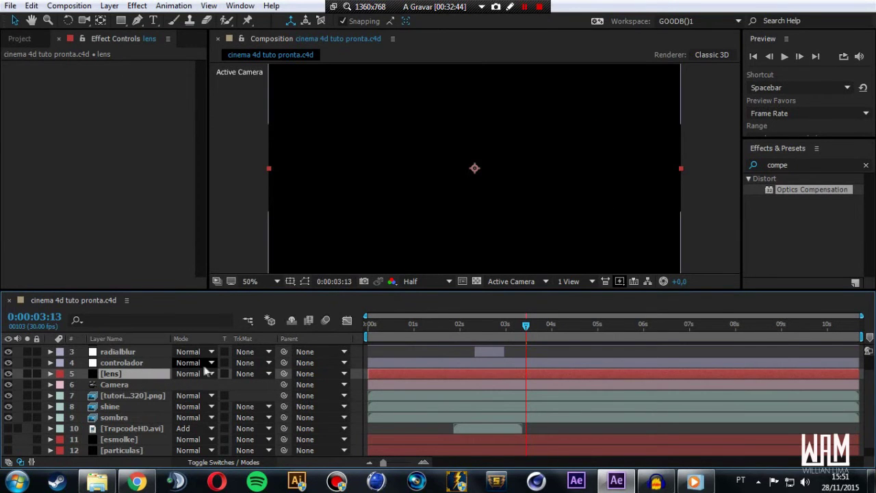
click(208, 373)
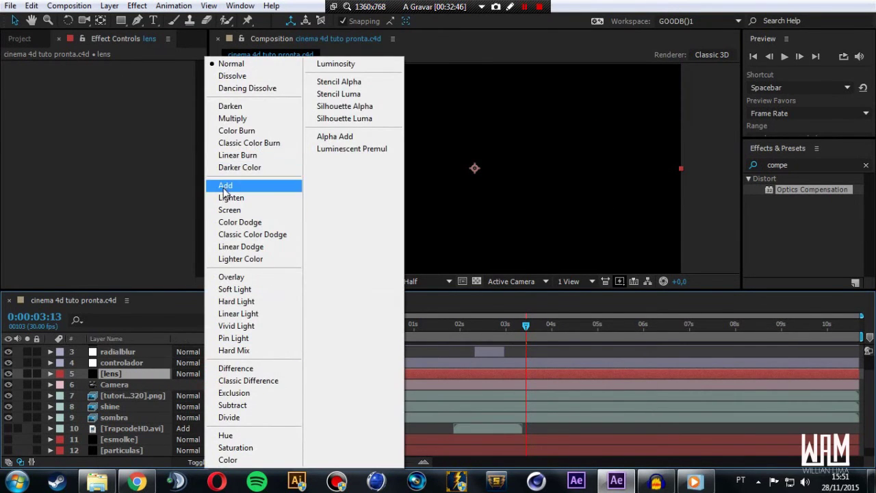
click(226, 186)
click(138, 6)
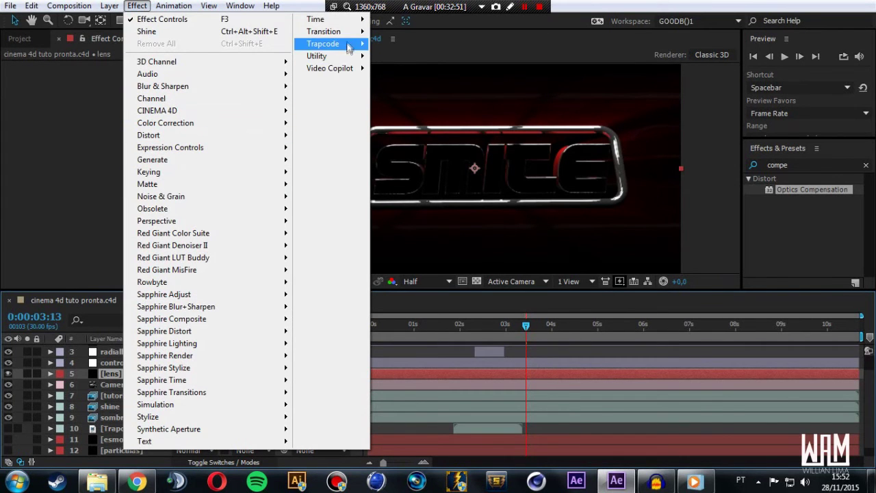
mouse_move(342, 68)
click(416, 70)
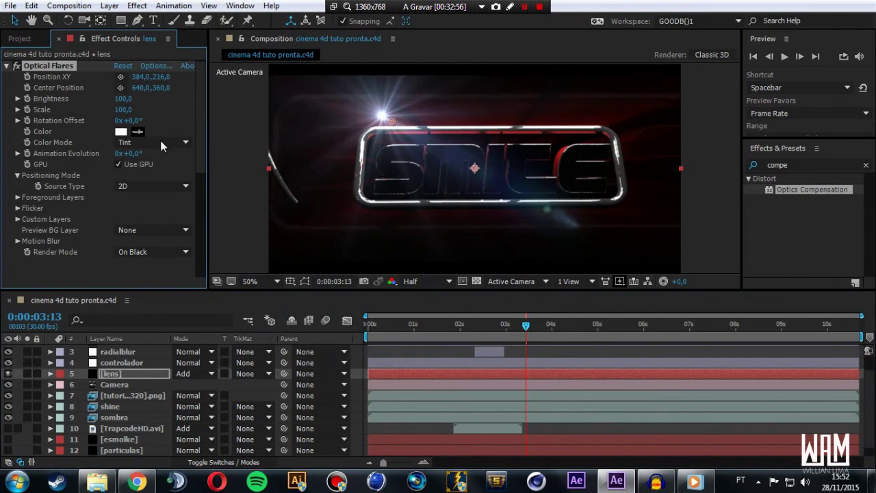
- In the Optical Flares editor, clear all flare elements and open the Custom lens objects
click(156, 66)
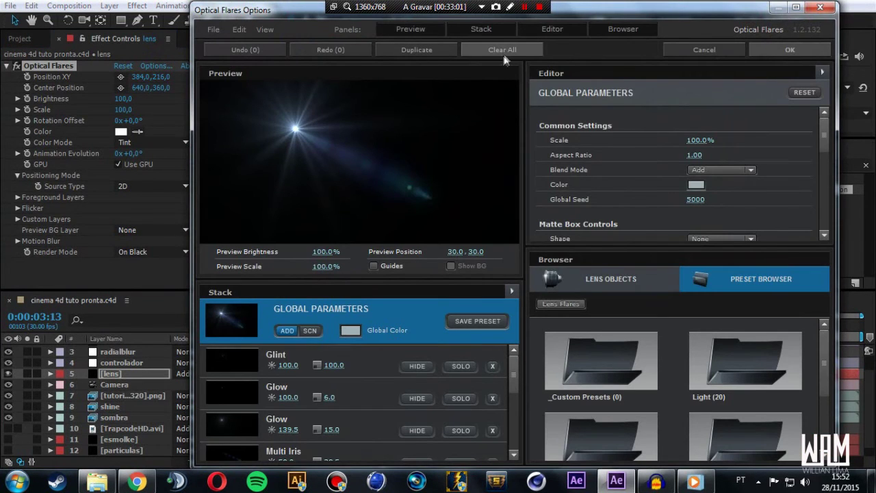
click(503, 51)
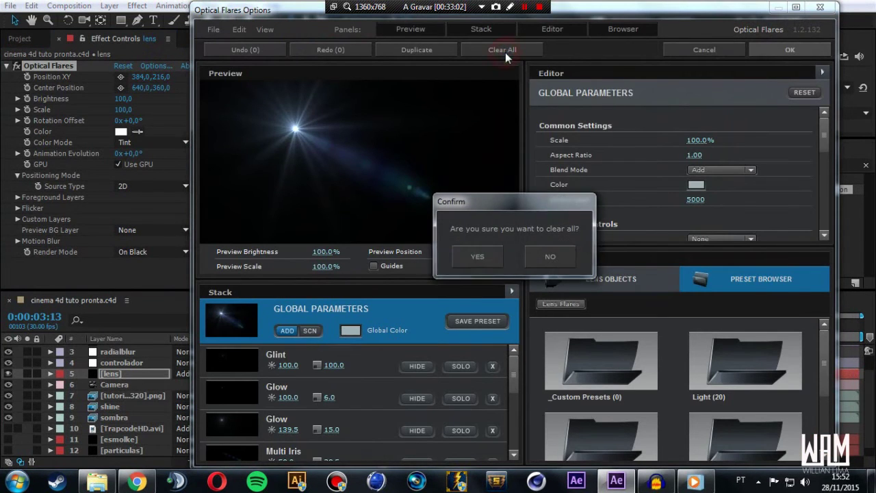
click(468, 256)
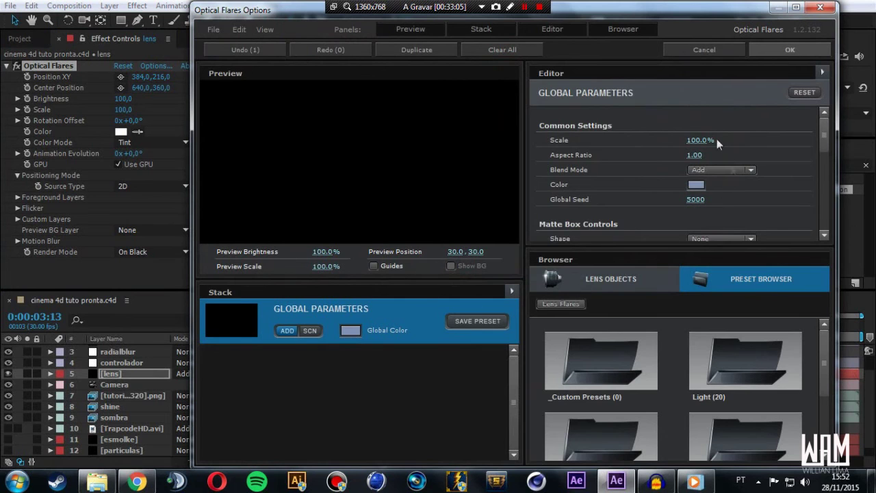
click(611, 281)
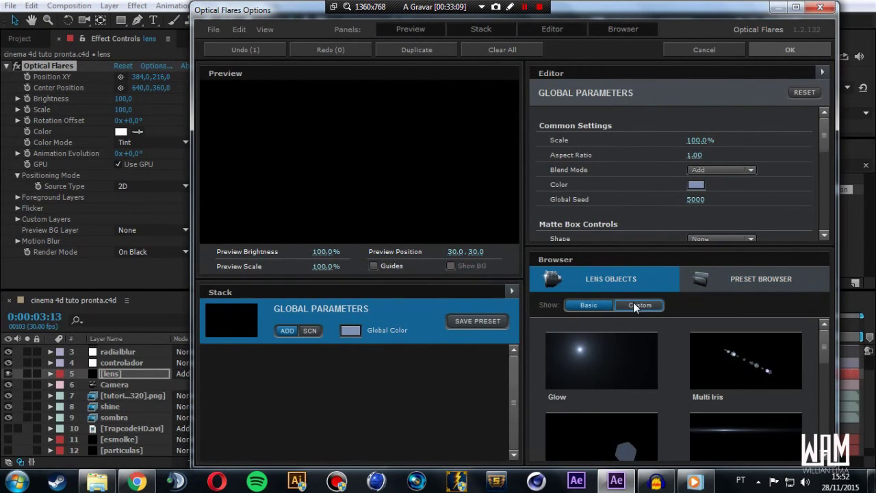
click(633, 305)
- Add Iris and Multi Iris, delete the Iris, and accept a flare of only Multi Iris
scroll(768, 355, down, 1)
scroll(759, 352, down, 1)
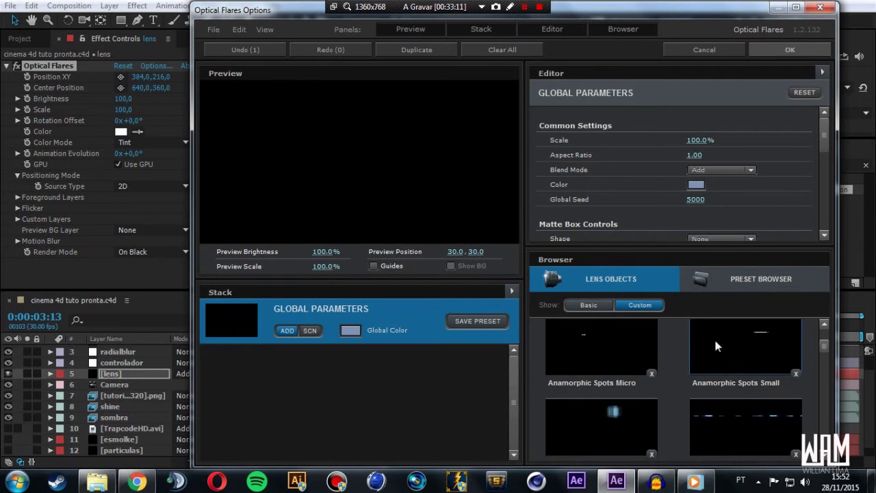
scroll(714, 341, down, 1)
scroll(700, 334, down, 1)
scroll(699, 333, down, 1)
scroll(700, 334, down, 1)
scroll(700, 333, down, 2)
scroll(699, 333, down, 1)
scroll(700, 333, down, 1)
scroll(699, 333, down, 2)
scroll(700, 334, down, 1)
scroll(699, 333, down, 2)
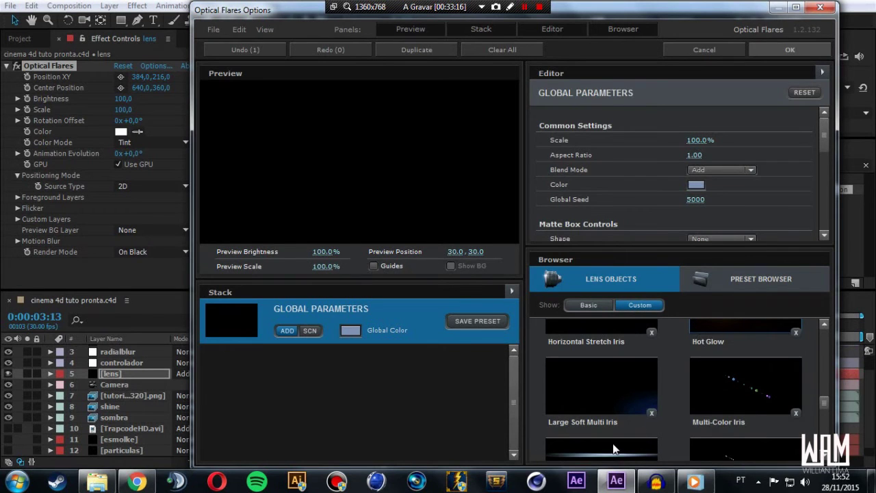
scroll(684, 424, down, 1)
click(758, 408)
click(618, 375)
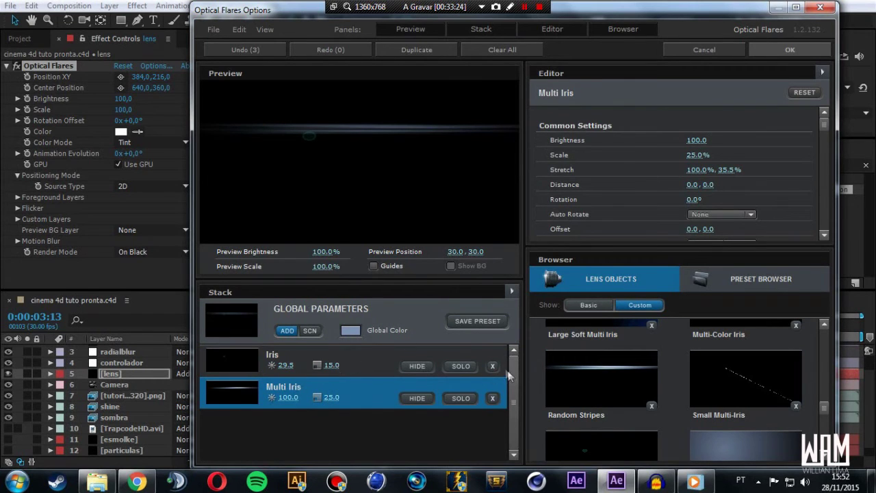
click(491, 367)
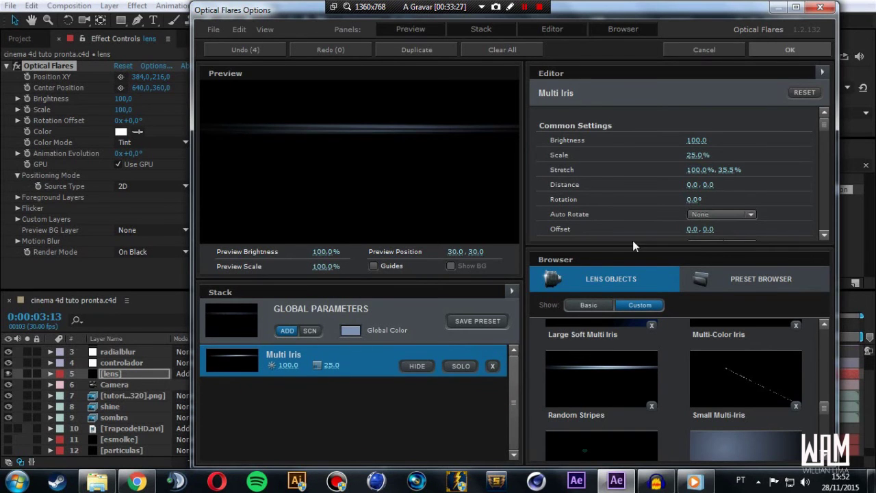
click(782, 49)
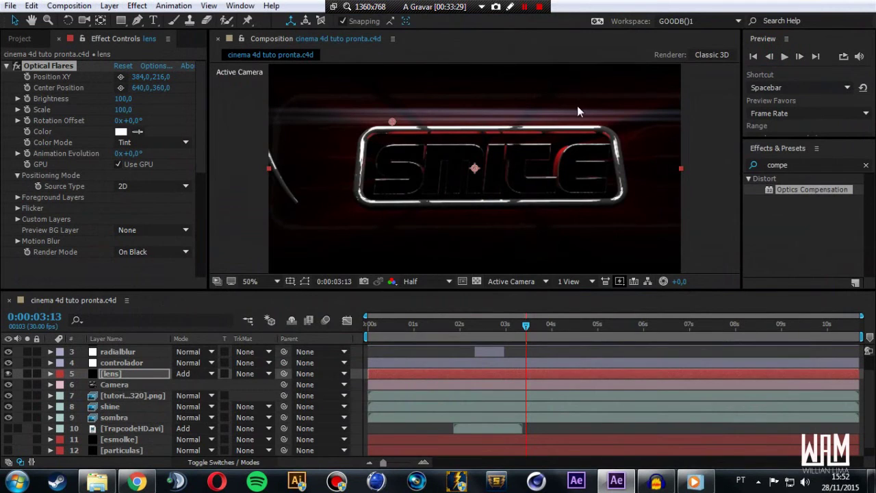
- Set the Optical Flares colour to pure red
click(120, 132)
click(423, 162)
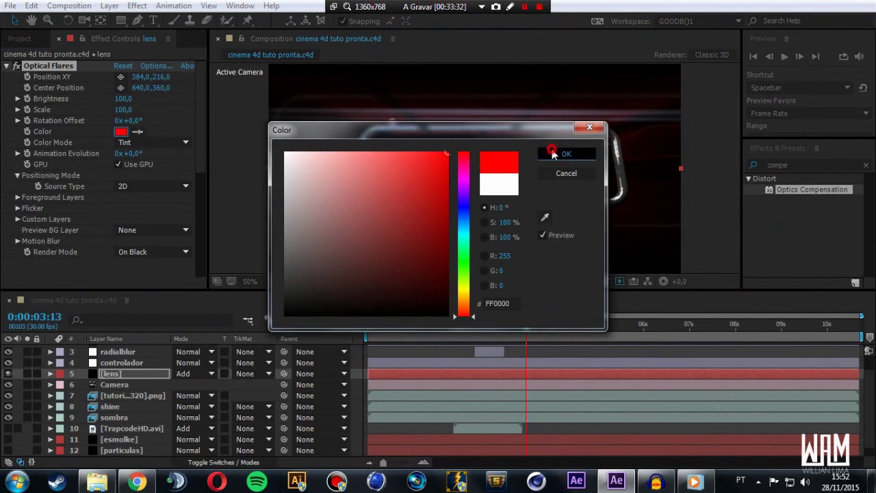
click(561, 154)
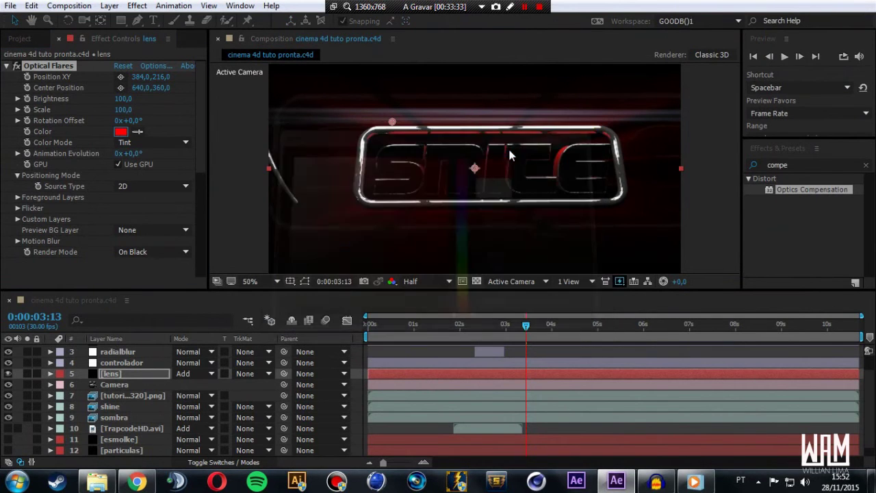
- Set the flare's positioning to 3D and its Source Type to 2D
click(180, 185)
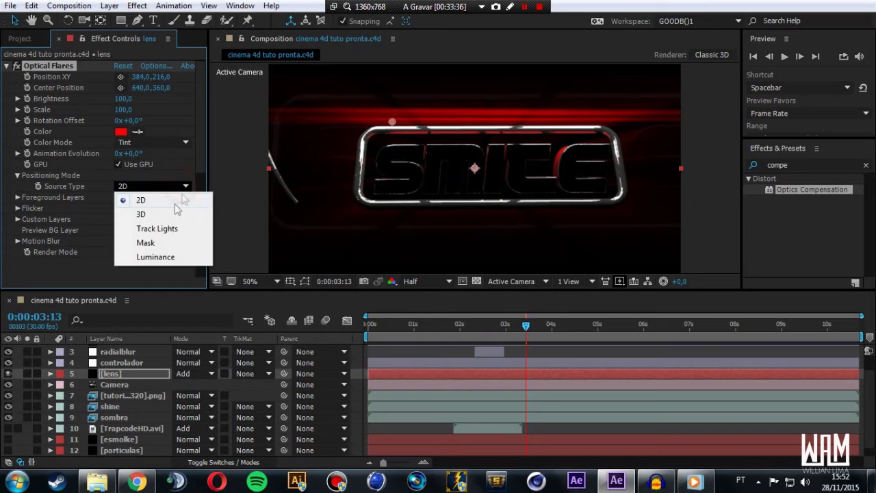
click(148, 212)
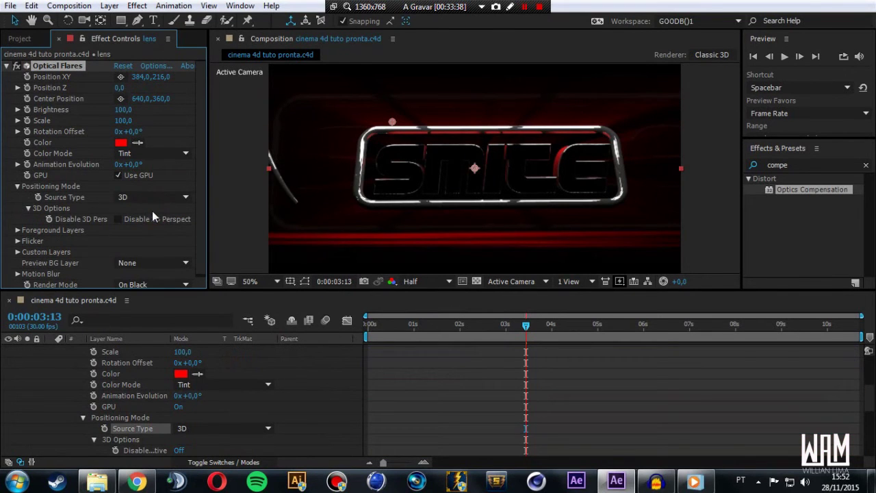
click(166, 196)
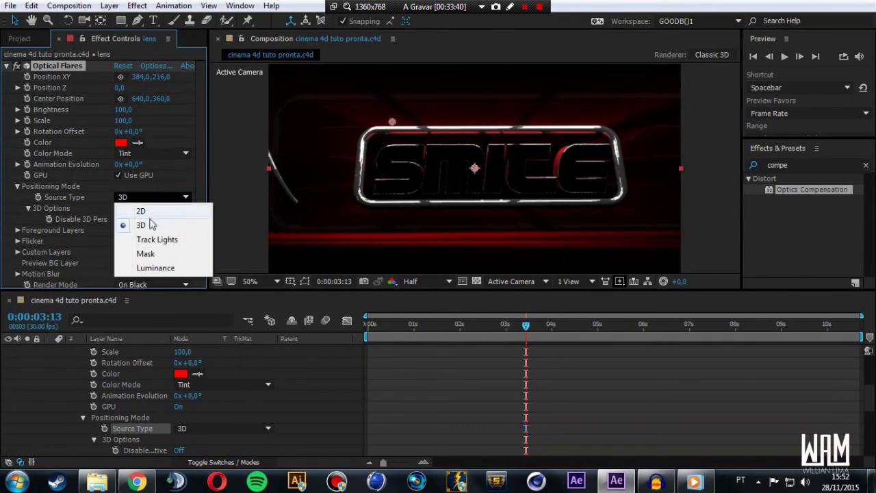
click(152, 225)
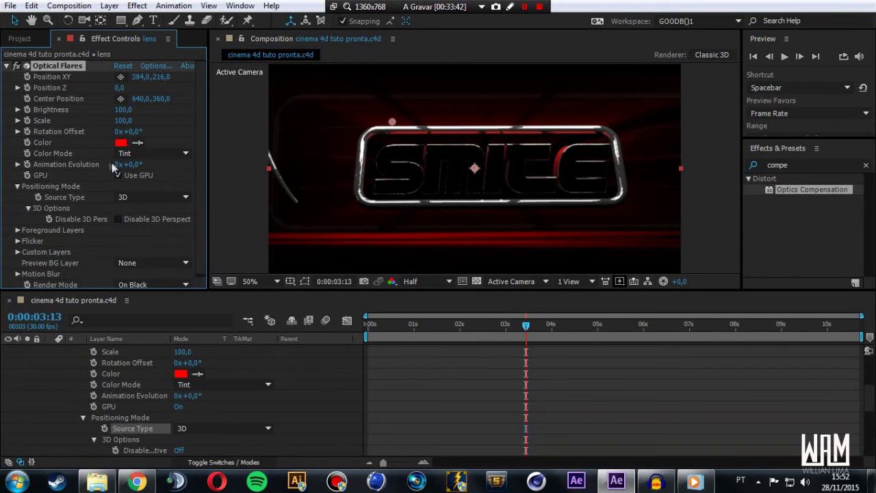
click(158, 197)
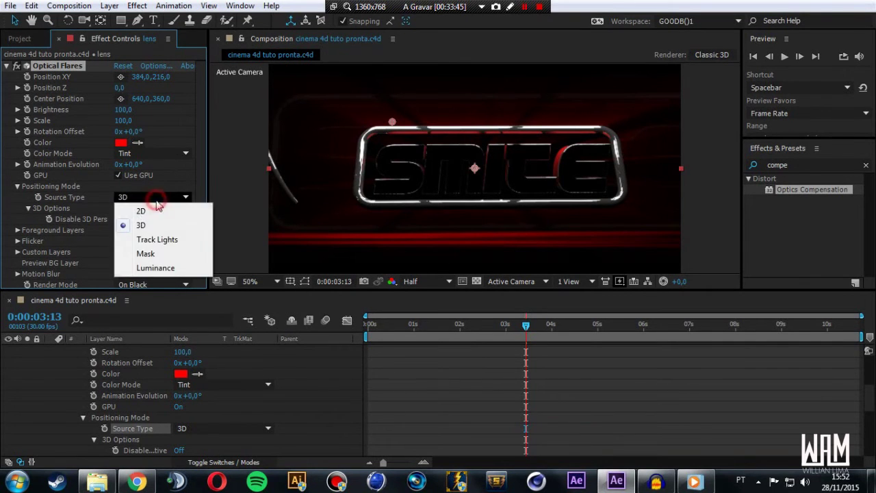
click(197, 217)
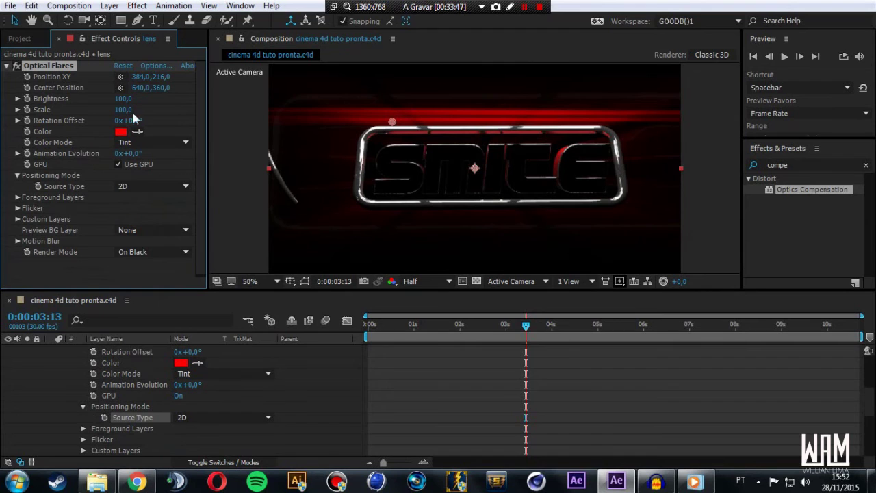
key(comma)
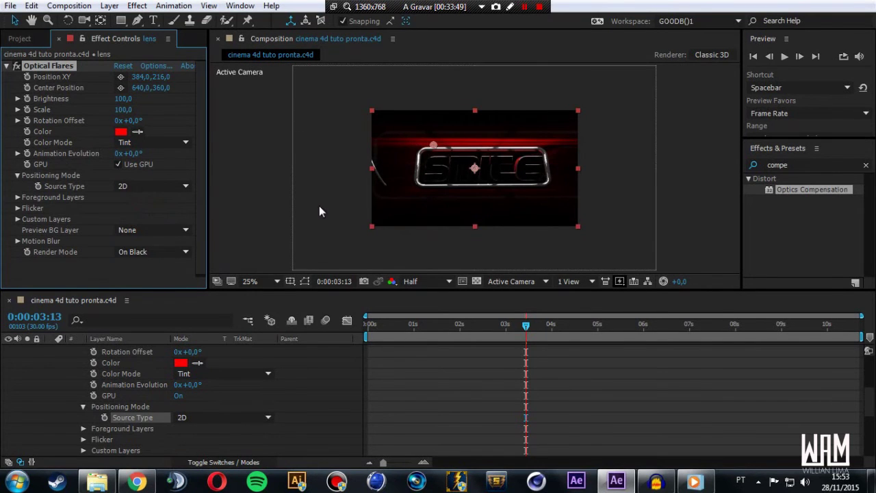
- Place the flare at the top-left (-52,40) and set a Position XY keyframe at the start
drag(434, 149, 364, 118)
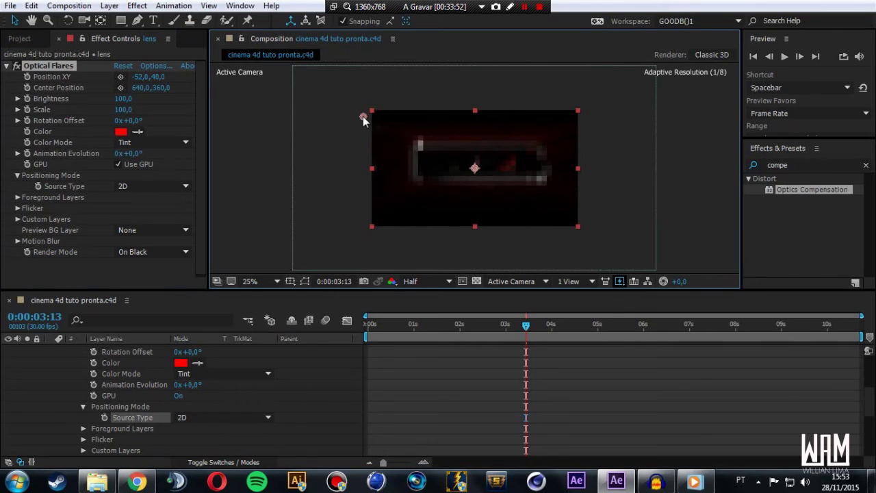
click(385, 327)
mouse_move(382, 329)
mouse_down()
mouse_move(388, 334)
mouse_move(370, 340)
mouse_up()
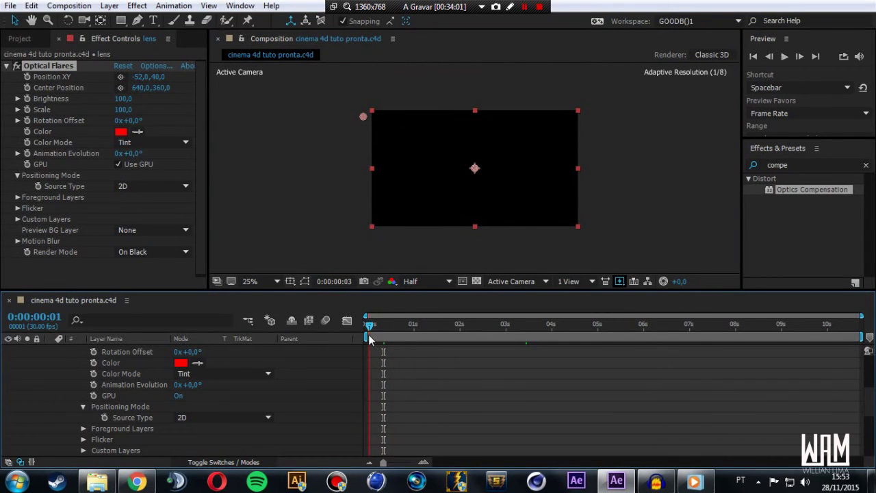
drag(370, 339, 400, 333)
key(period)
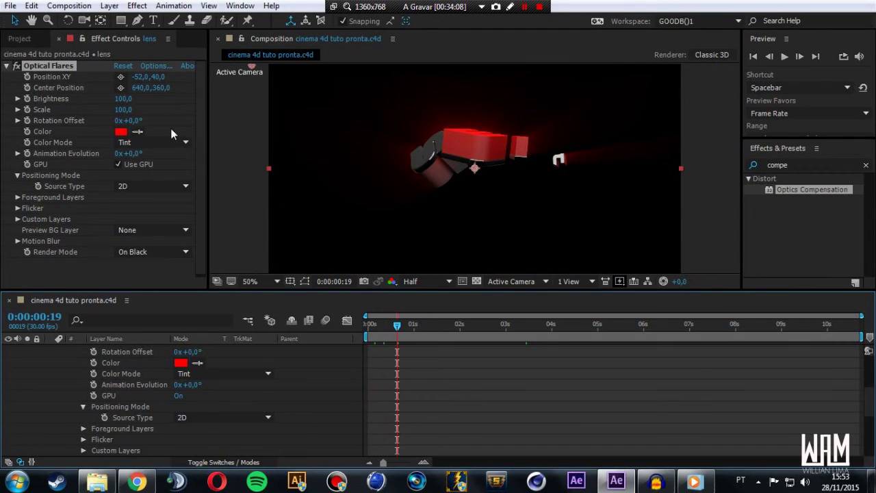
click(27, 78)
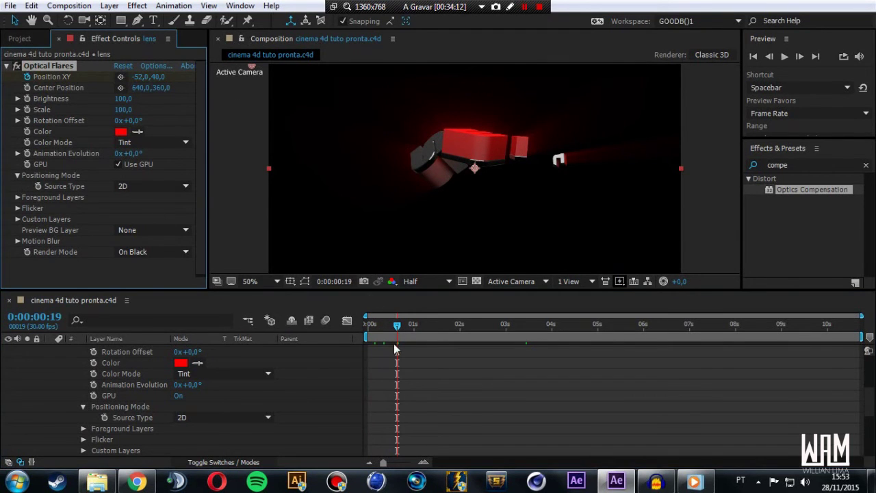
- At 0:00:09:12, drag the flare down below the bottom-left edge to -38,694
drag(397, 326, 821, 328)
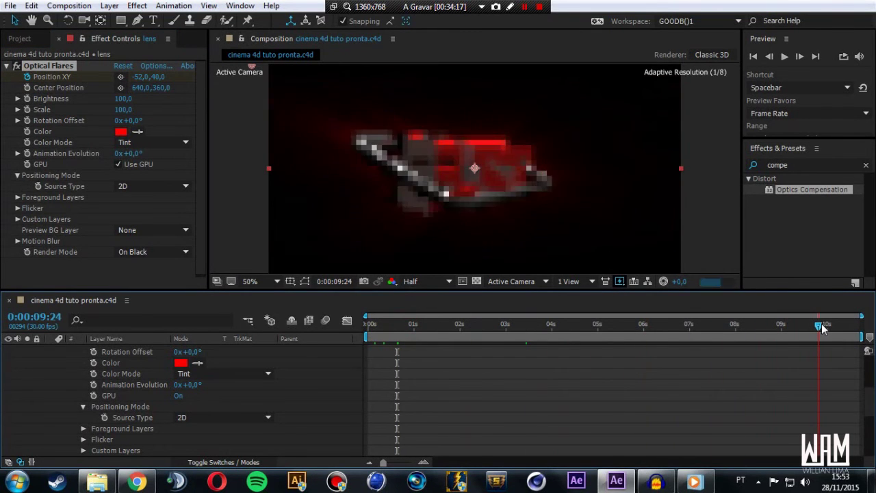
drag(821, 327, 799, 328)
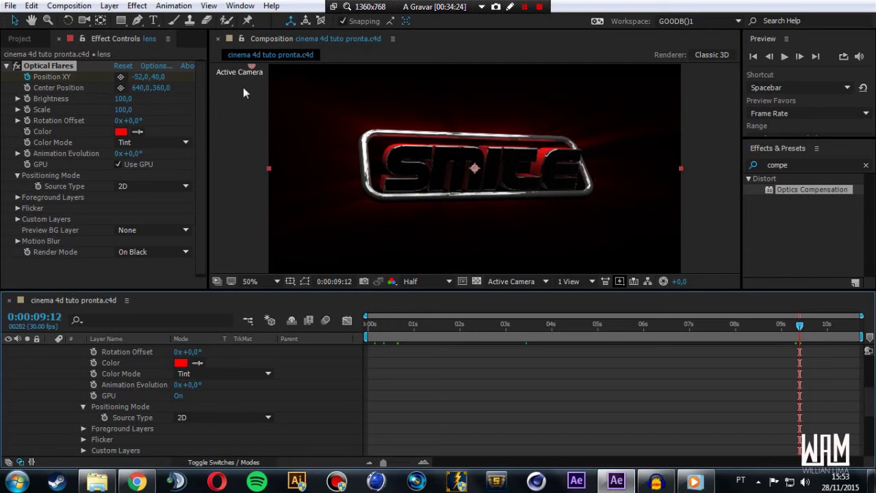
drag(250, 67, 256, 161)
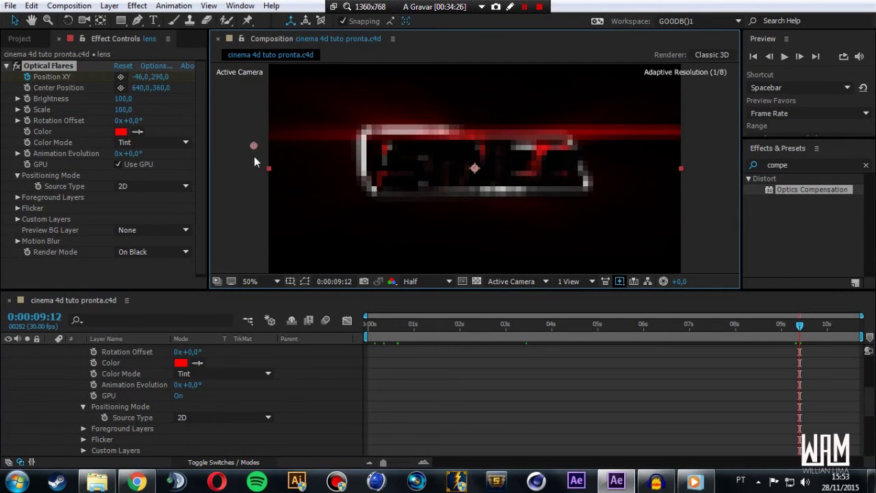
drag(255, 162, 257, 233)
drag(255, 261, 255, 278)
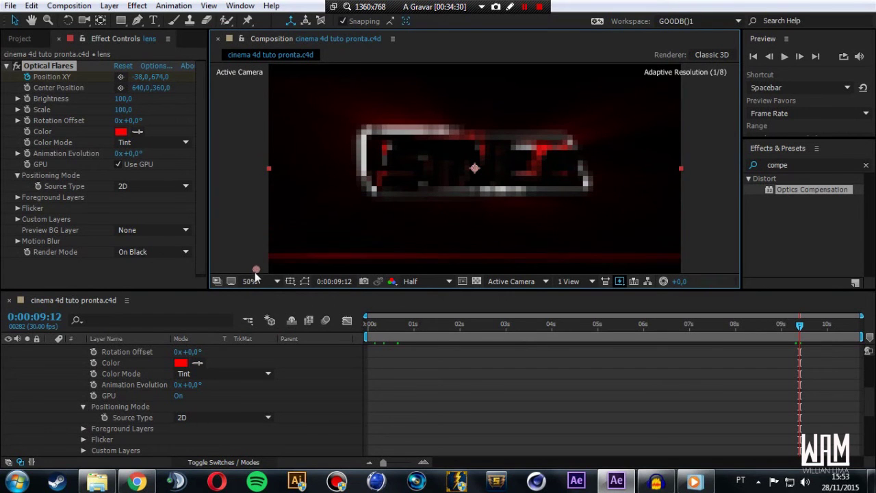
key(comma)
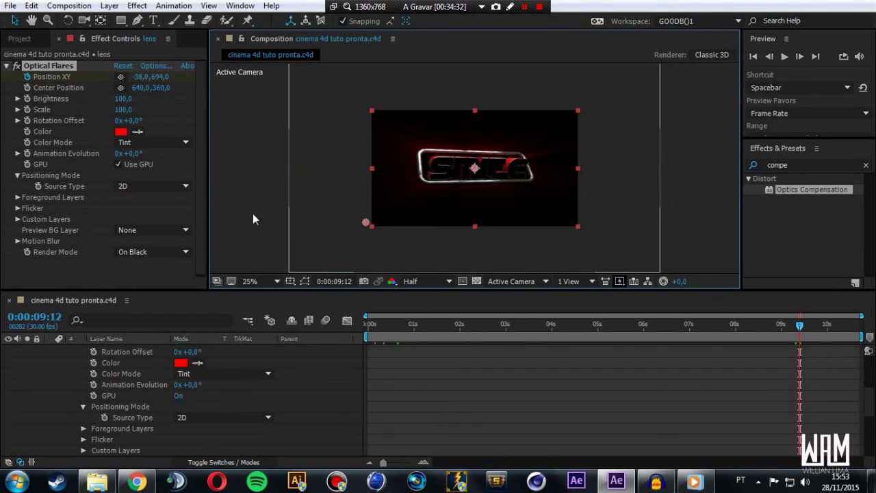
- Collapse the lens layer and move it to position 12, beneath the esmolke and particulas layers
key(u)
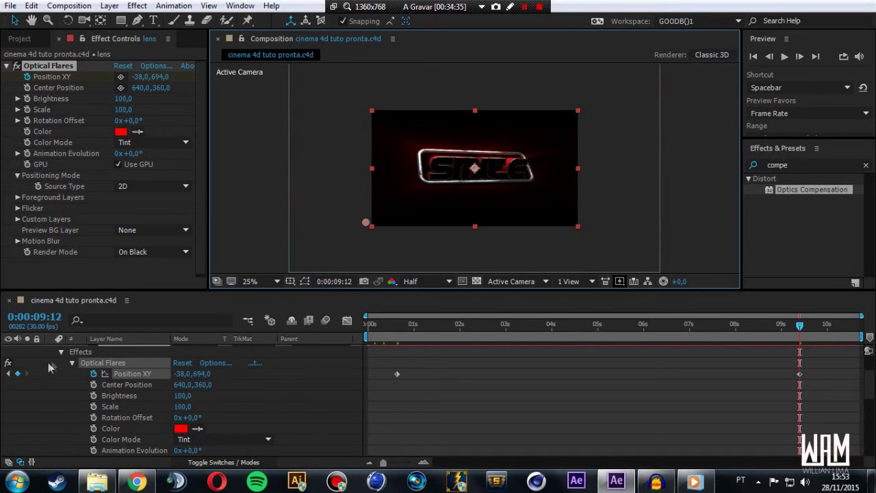
scroll(58, 358, up, 2)
scroll(50, 395, up, 1)
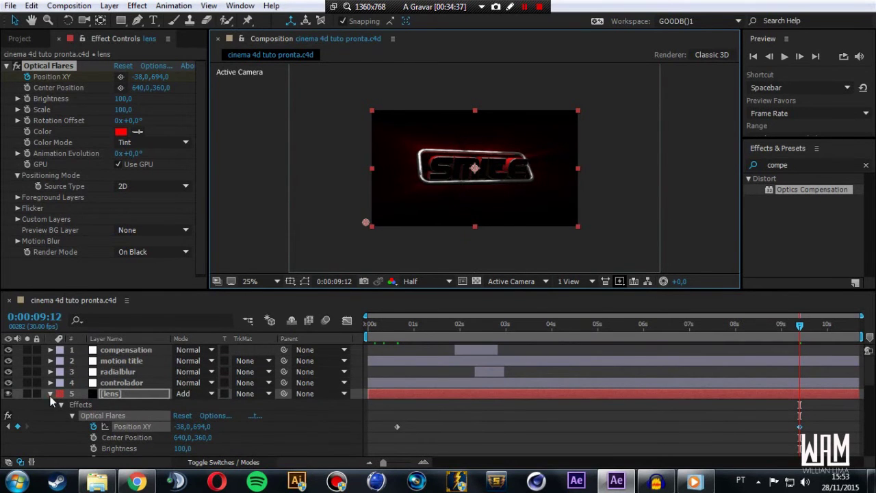
click(50, 395)
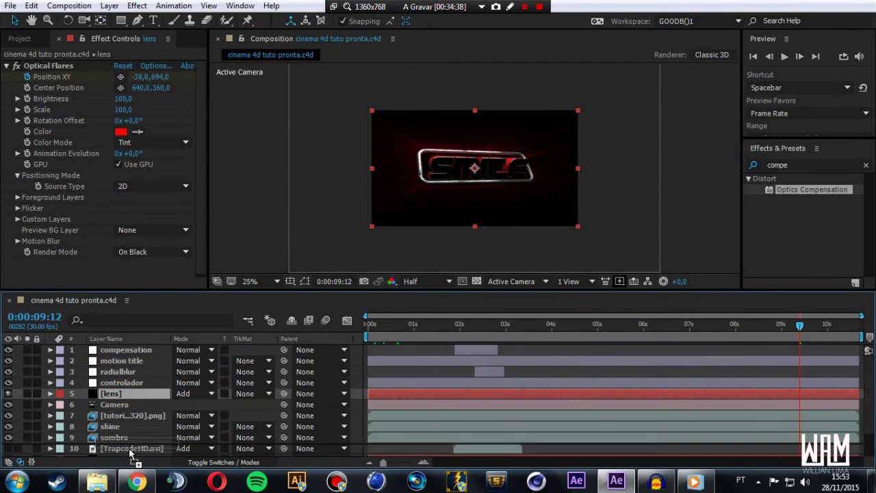
scroll(130, 451, down, 2)
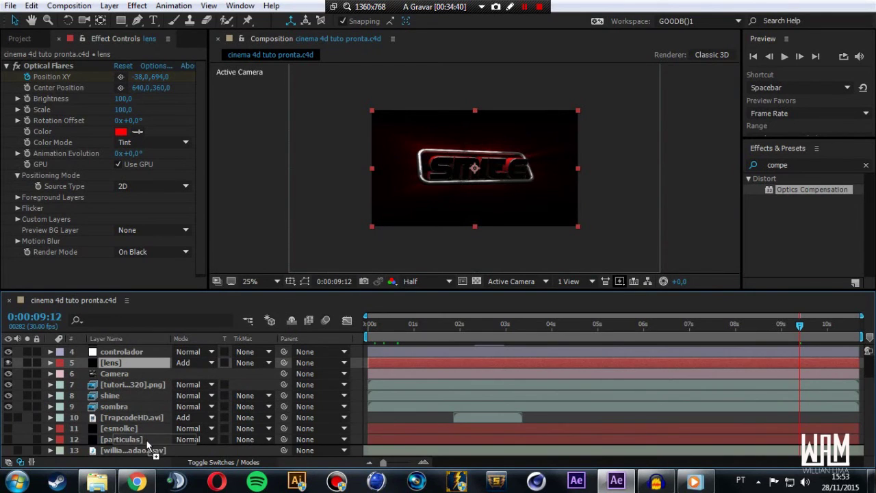
drag(131, 453, 149, 441)
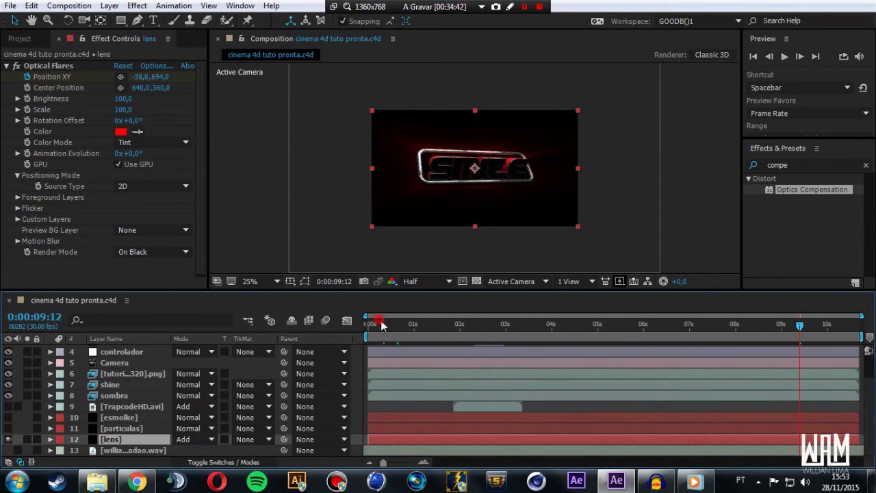
- Zoom the viewer to 50%, solo the lens layer, and make layers 9–12 visible
drag(425, 332, 458, 328)
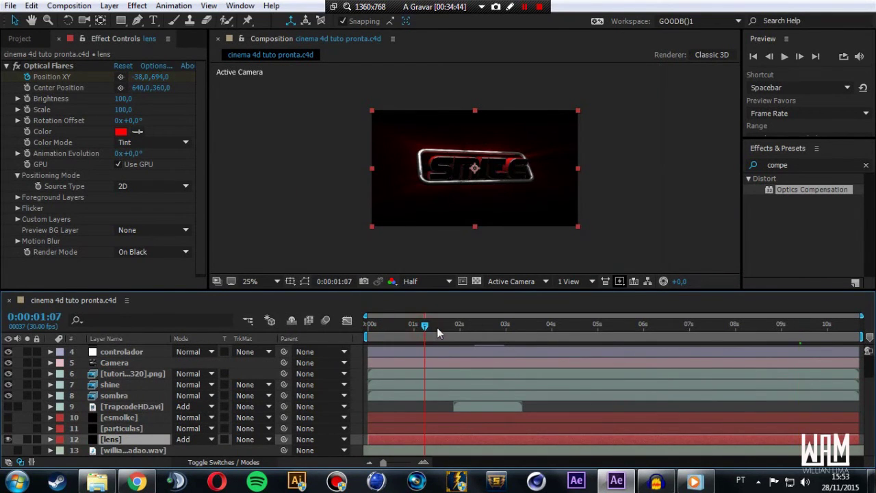
key(period)
click(17, 439)
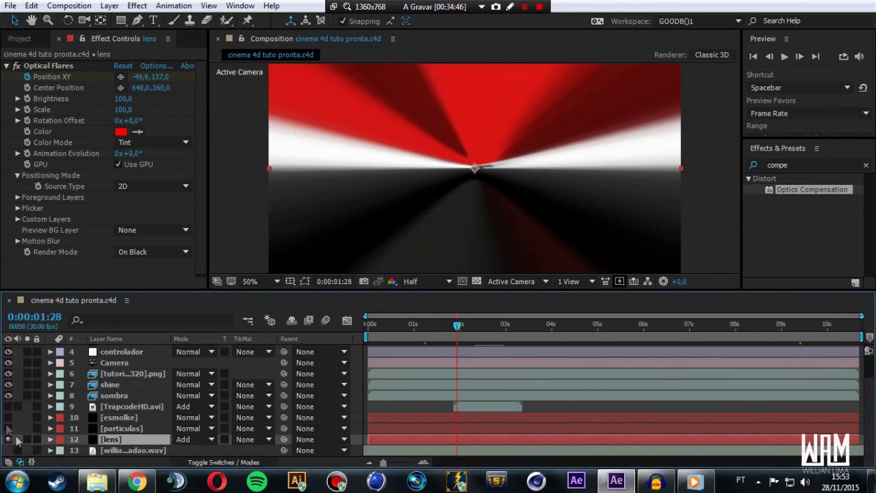
drag(7, 438, 7, 406)
- Scrub the timeline to preview the flare drifting down the left edge around 2 seconds
click(617, 328)
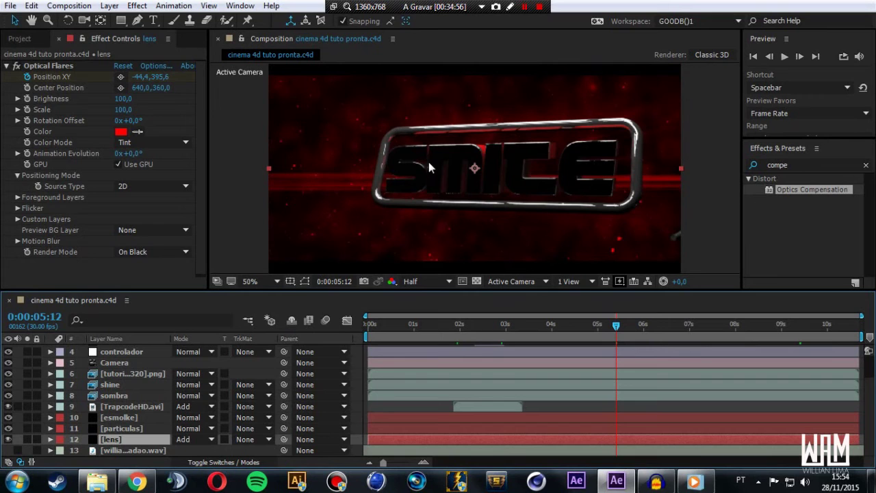
click(441, 325)
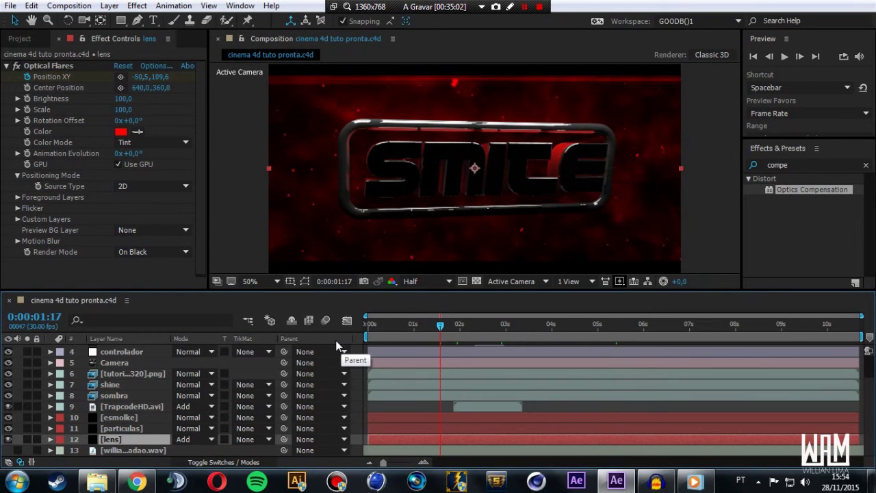
click(384, 326)
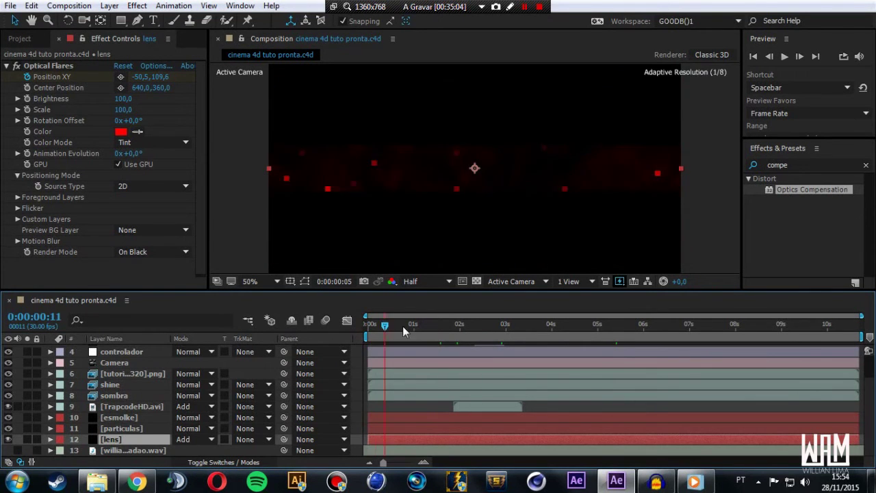
drag(403, 326, 468, 326)
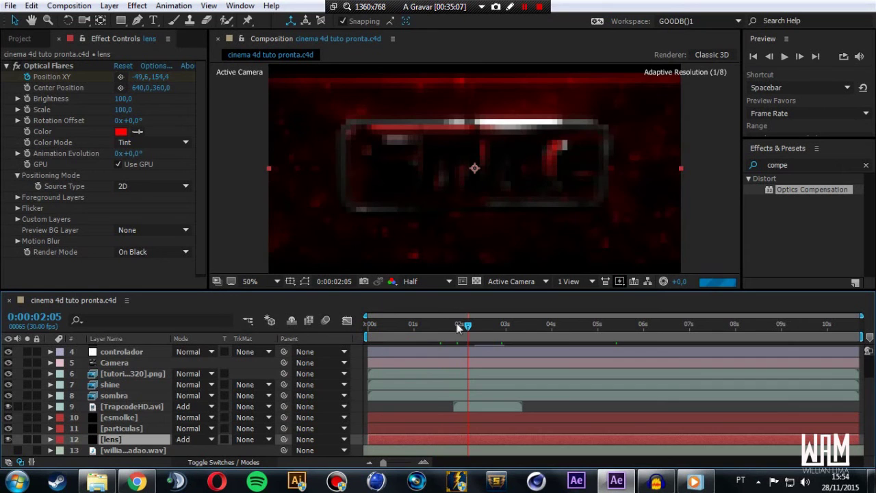
click(695, 483)
- Play the 'cinema 4d pronto tuto 01' reference video and restart it from the beginning
click(438, 451)
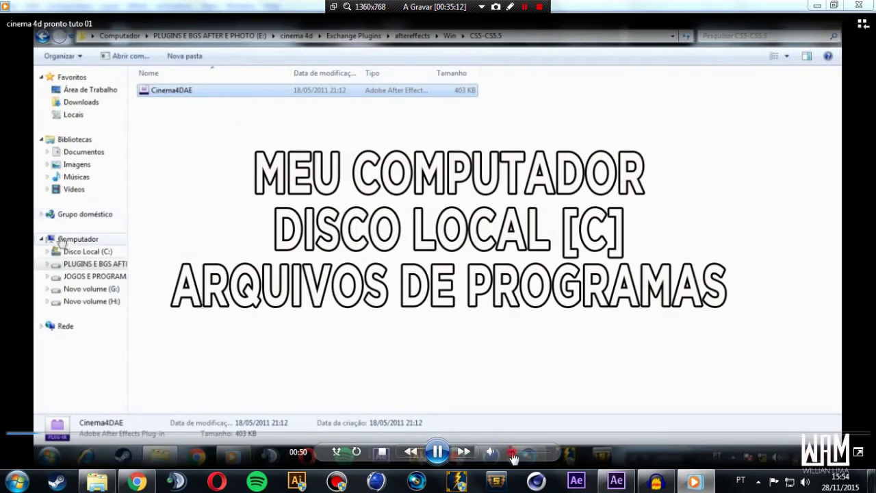
click(11, 433)
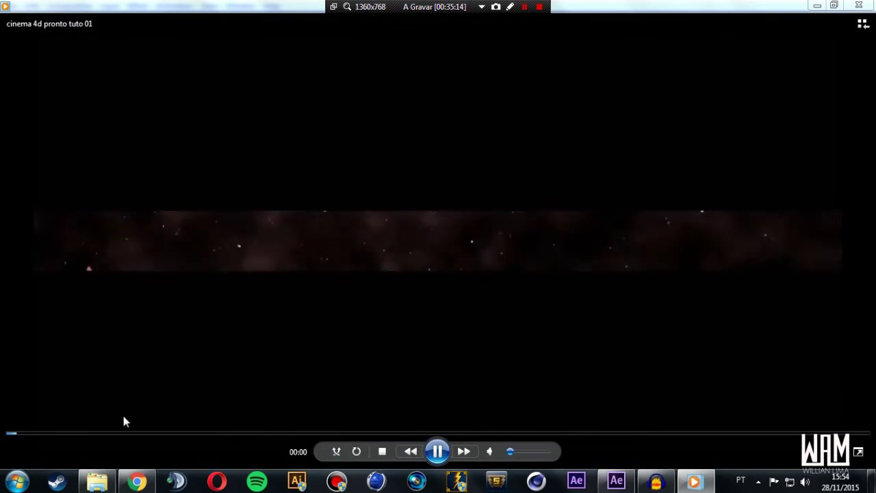
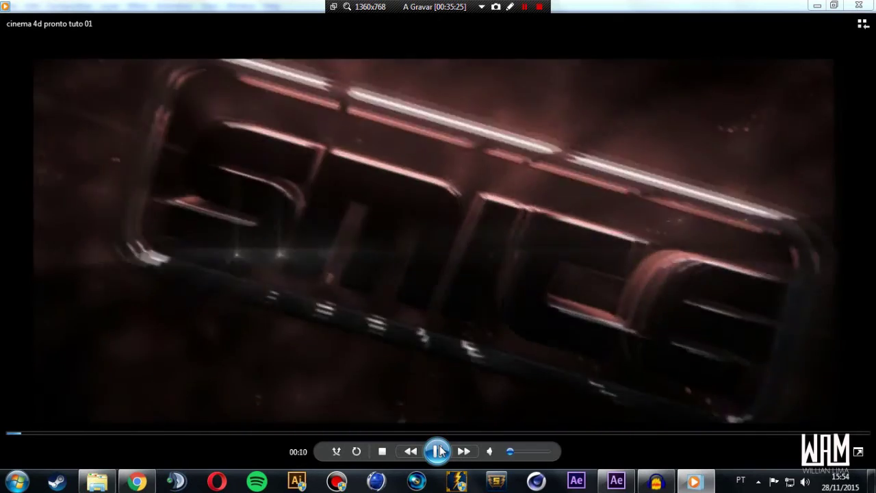
- Pause the rendered intro at 00:10 in Windows Media Player and return to After Effects
click(440, 450)
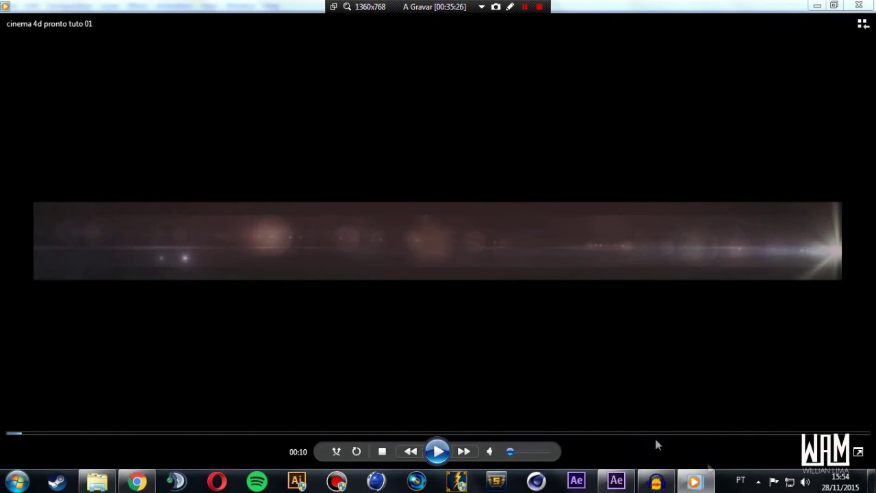
click(618, 479)
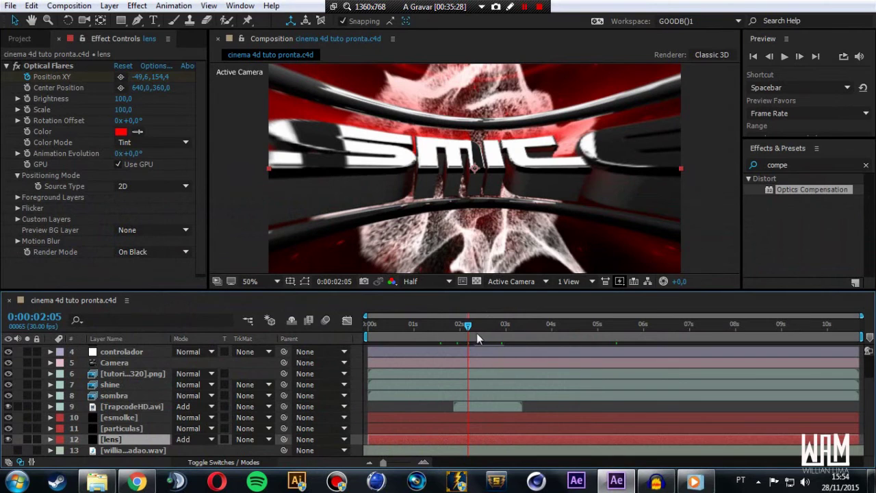
- Scrub the timeline from about 8 seconds to the final frame 0:00:10:01, then scroll the layers to the top
drag(481, 331, 760, 334)
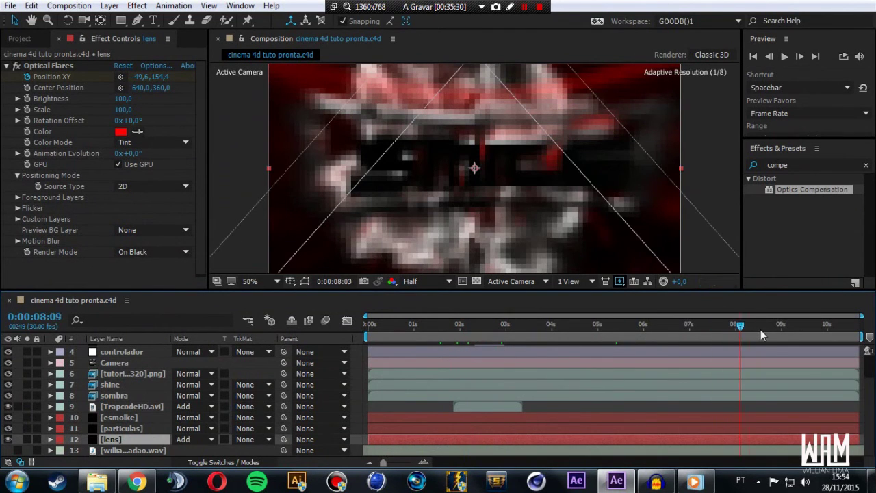
drag(759, 329, 805, 333)
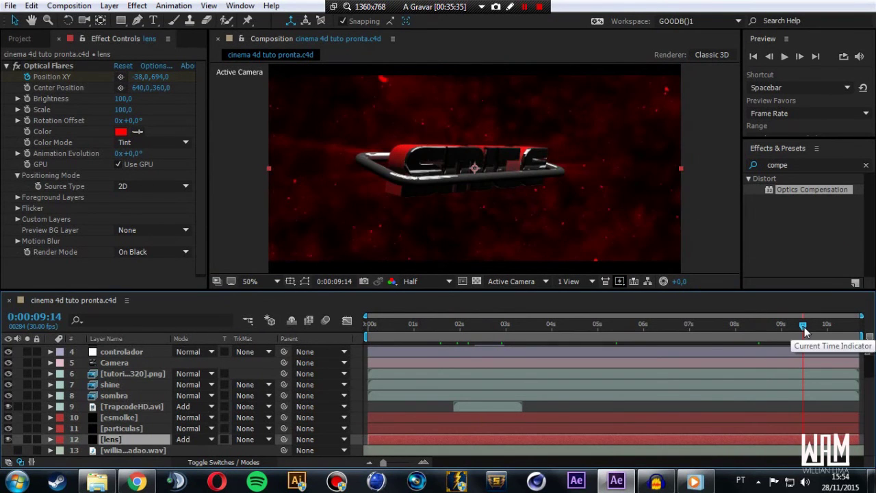
drag(803, 328, 824, 328)
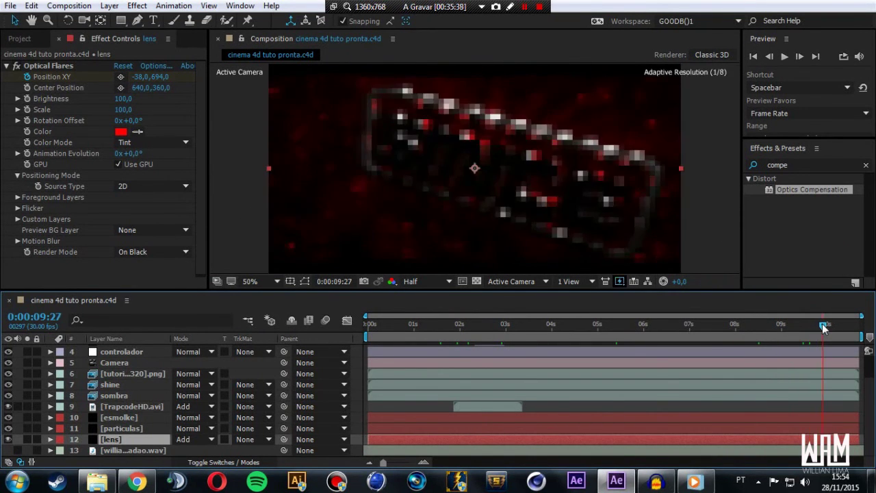
drag(825, 329, 828, 328)
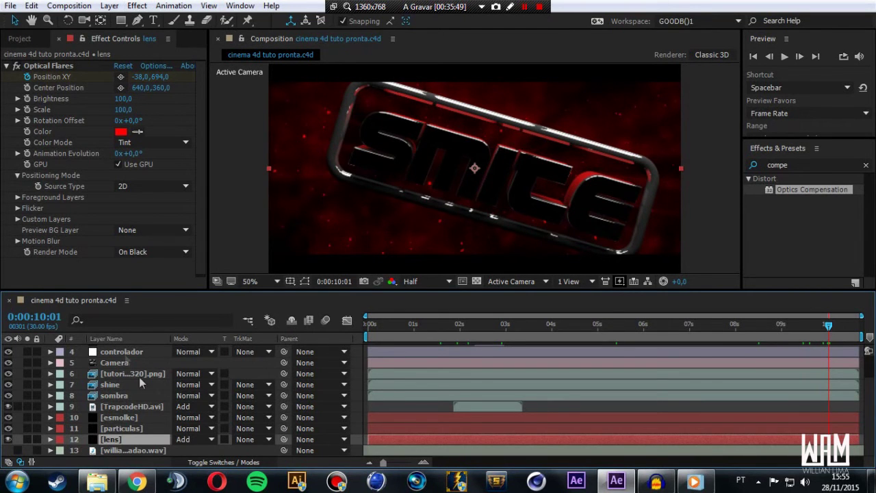
scroll(125, 354, up, 3)
click(357, 371)
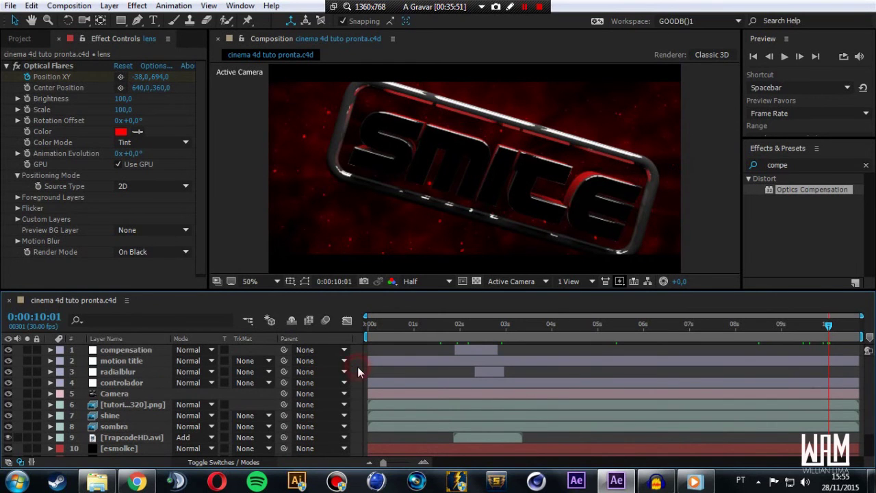
- Create a new solid layer named lensfinal
key(ctrl+y)
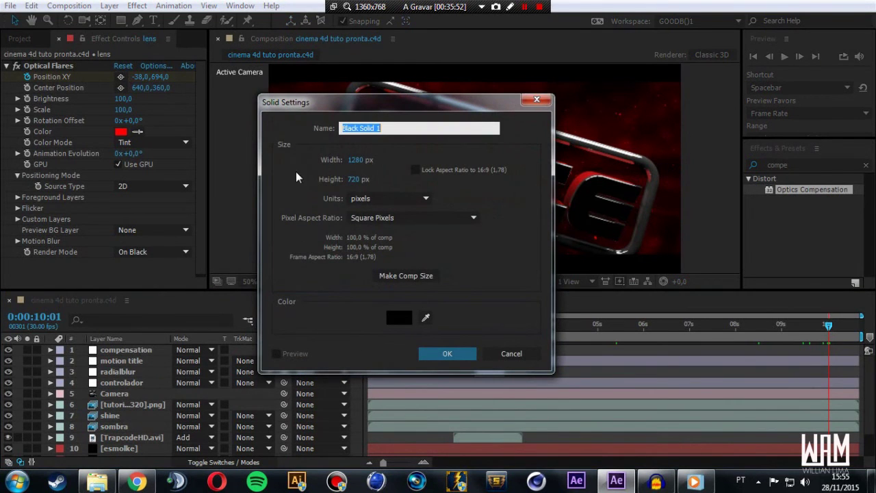
key(BackSpace)
text(lensfinal)
click(447, 353)
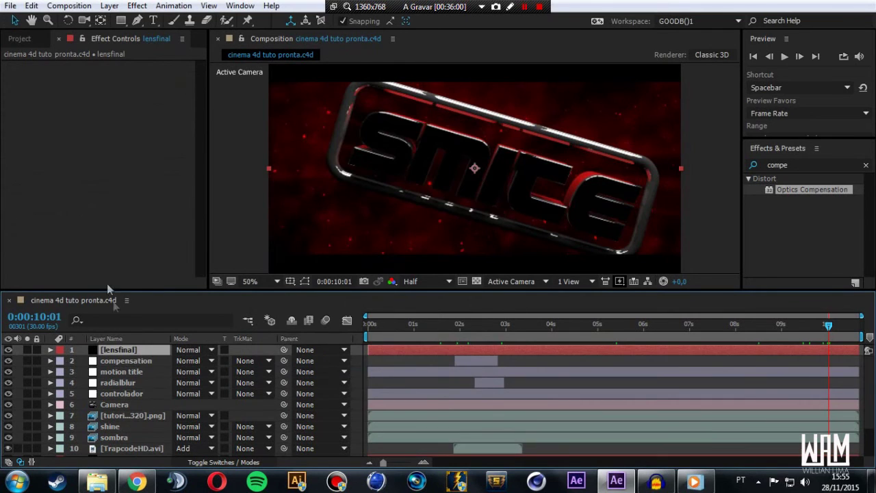
- Apply Optical Flares to lensfinal, blend it in Add mode, and move it third in the stack
click(137, 5)
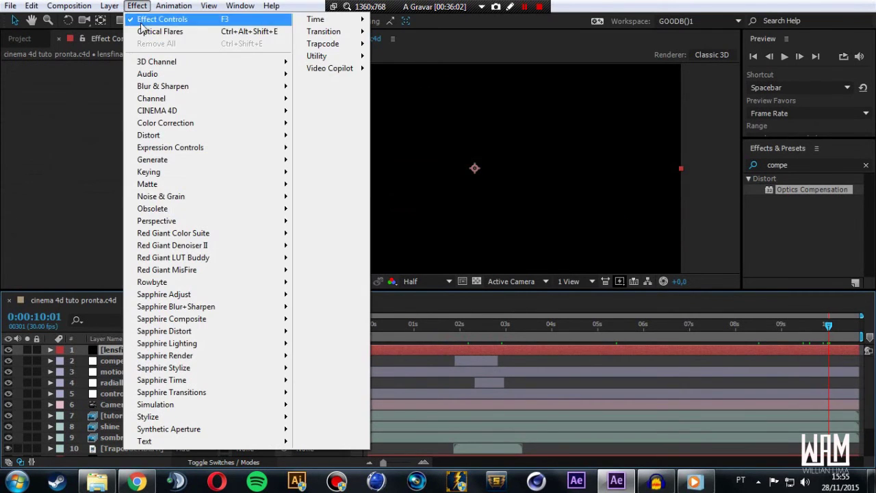
click(161, 31)
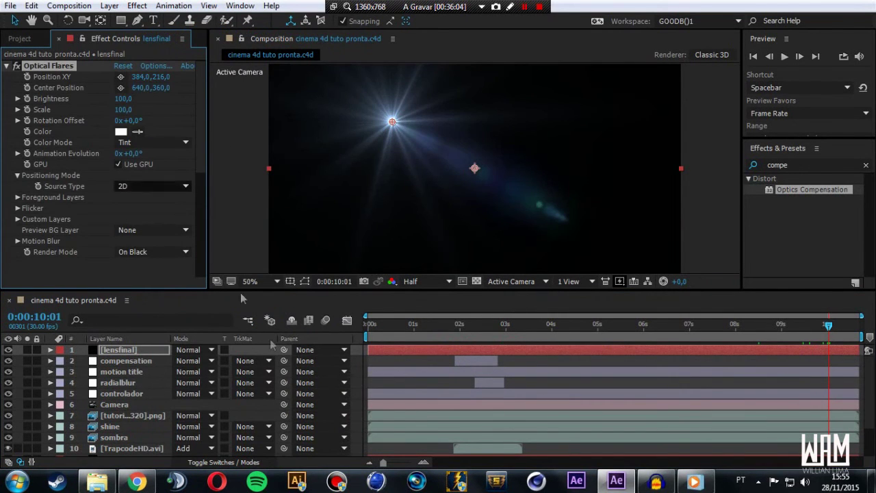
click(193, 350)
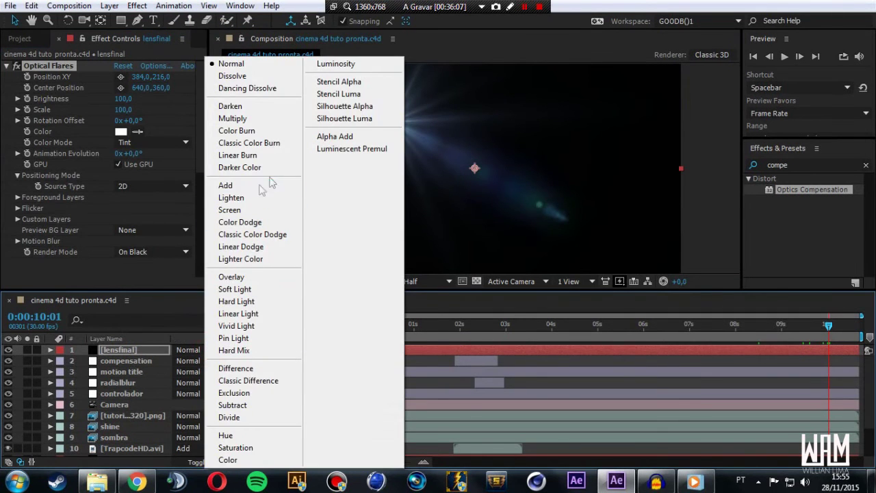
click(271, 185)
drag(136, 354, 132, 378)
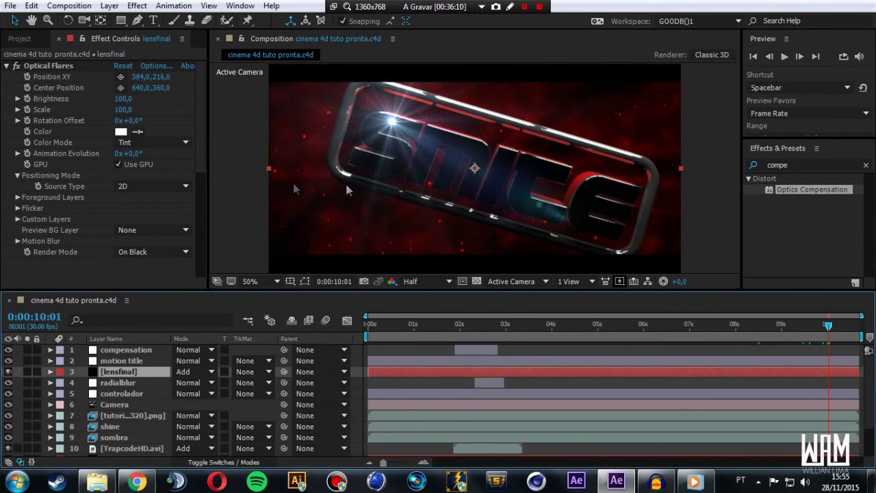
click(154, 64)
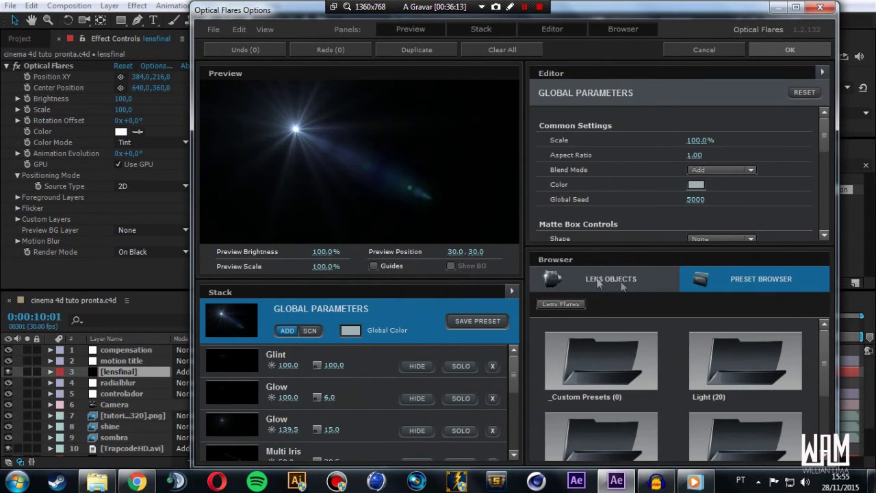
- Open the Light flare presets and preview the Beam and Blue Spark flares
mouse_move(826, 346)
mouse_down()
mouse_move(832, 395)
mouse_move(835, 330)
mouse_up()
click(743, 352)
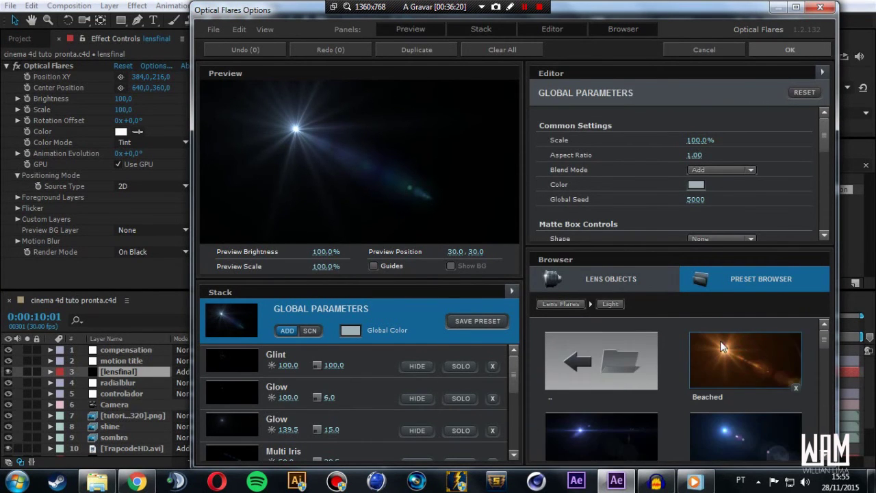
click(614, 384)
click(748, 380)
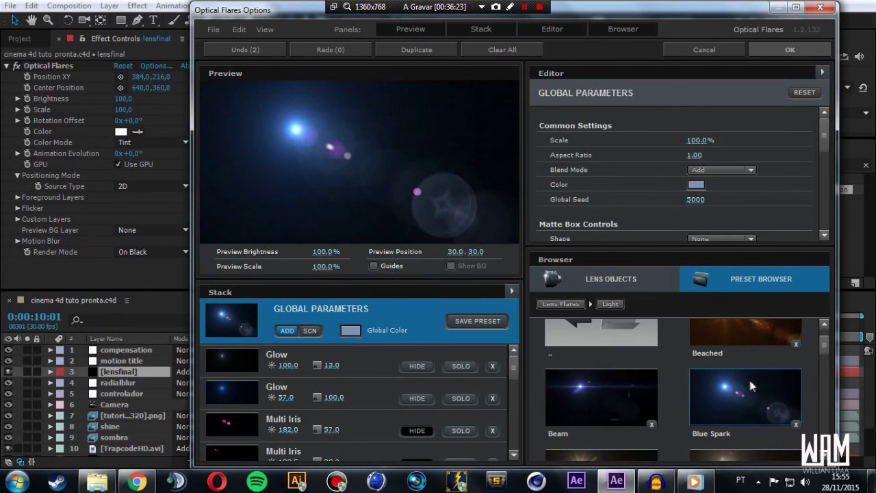
- Preview Sun Digital, then load the Tactical Light preset and confirm it
scroll(781, 316, down, 1)
scroll(781, 316, down, 1)
scroll(770, 326, down, 1)
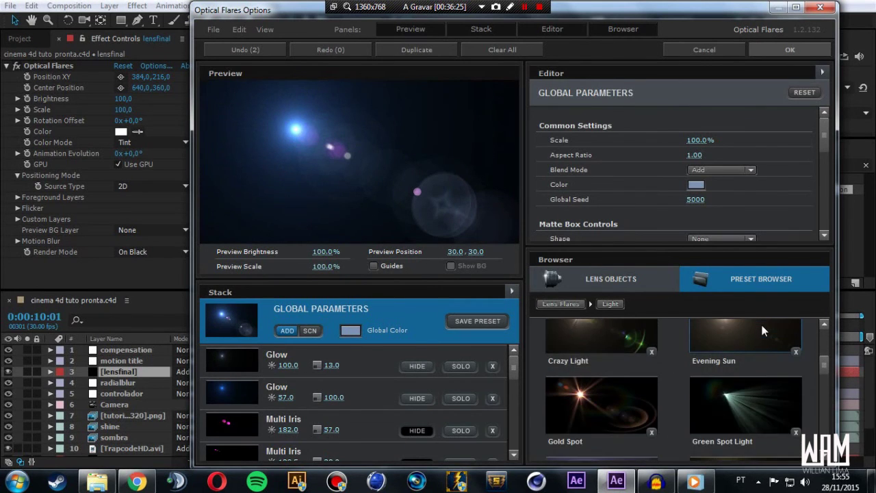
scroll(763, 330, down, 1)
scroll(750, 345, down, 1)
scroll(746, 349, down, 2)
scroll(746, 349, down, 1)
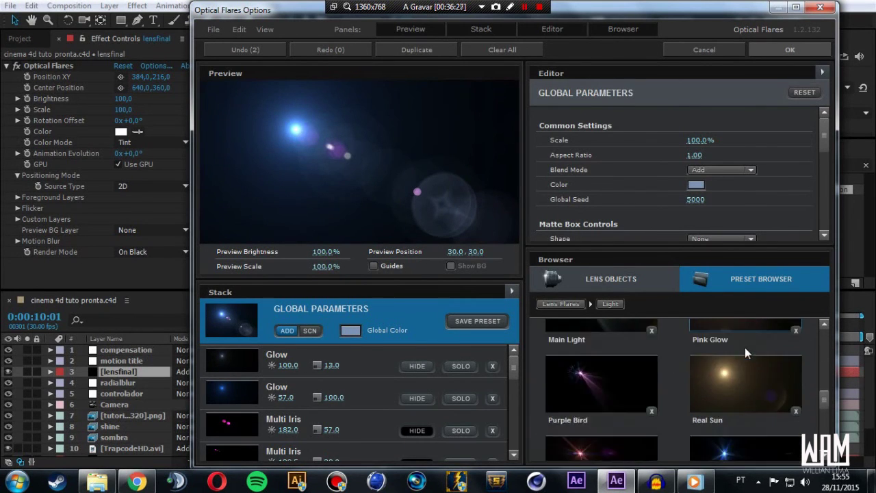
scroll(746, 352, down, 1)
scroll(745, 347, down, 2)
scroll(745, 347, down, 2)
scroll(745, 347, down, 2)
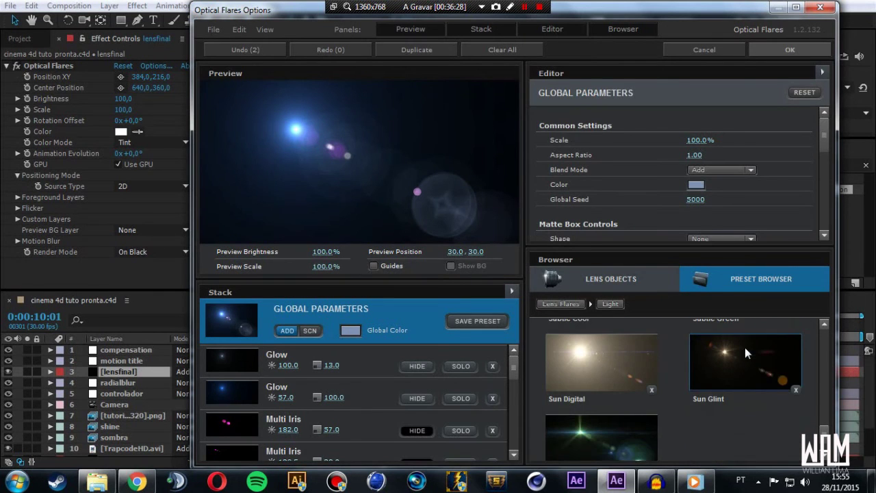
click(601, 358)
scroll(657, 342, down, 1)
scroll(595, 387, down, 1)
click(595, 389)
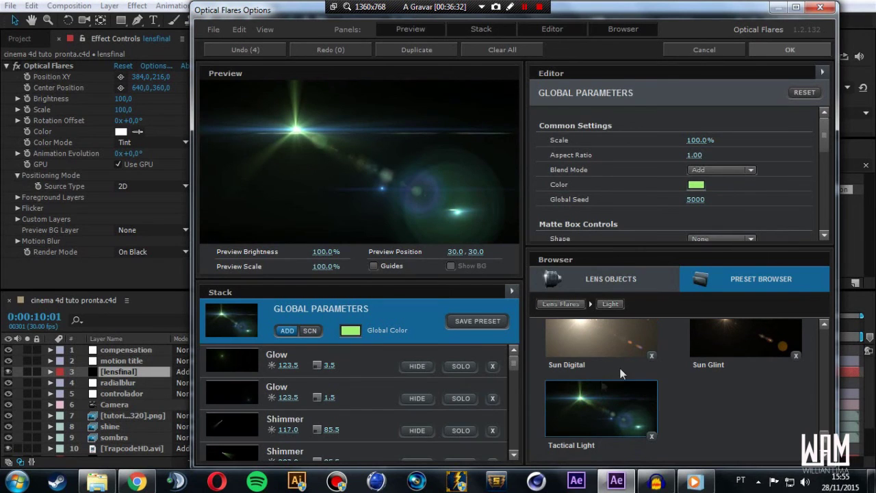
click(775, 51)
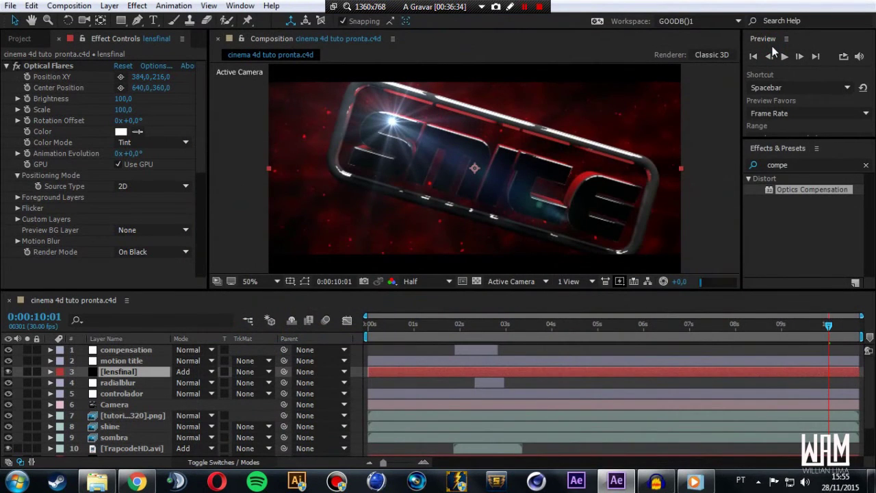
- Tint the lens flare pure red
click(122, 132)
click(397, 162)
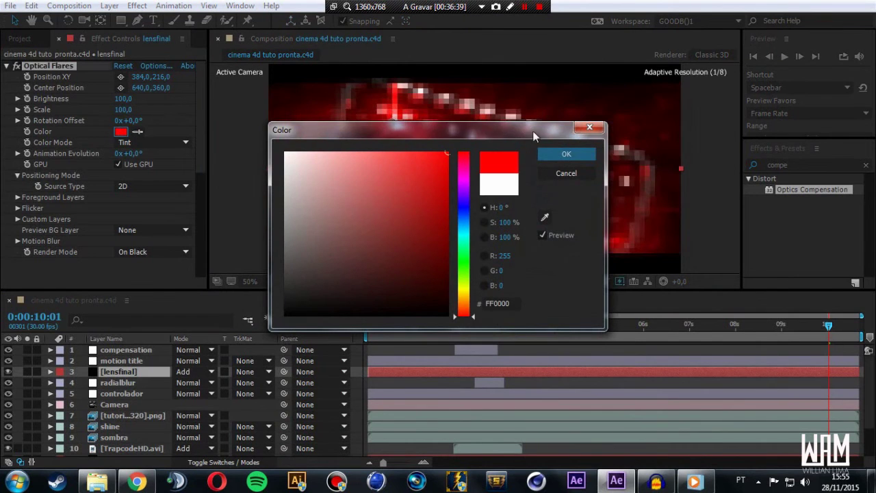
click(562, 152)
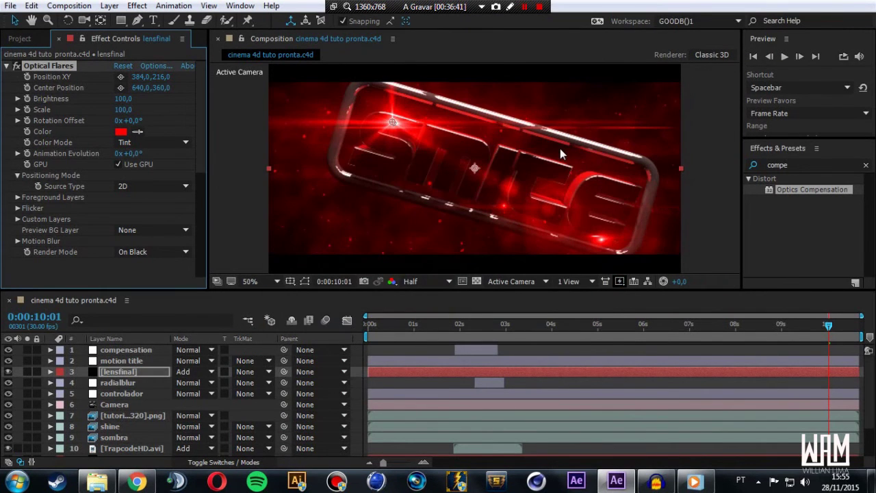
- Place the flare at the left edge, then at 0:00:10:10 push it off the right edge (1328,0,366,0)
drag(372, 128, 259, 174)
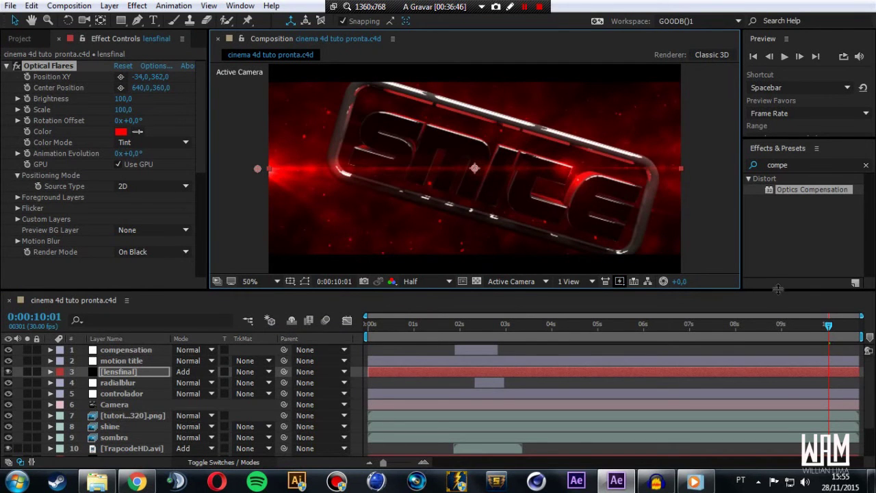
drag(831, 331, 835, 332)
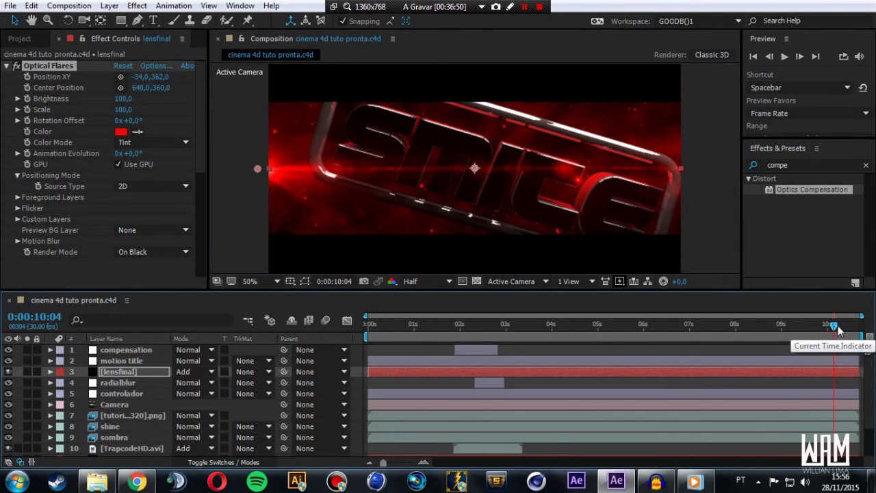
drag(835, 331, 838, 331)
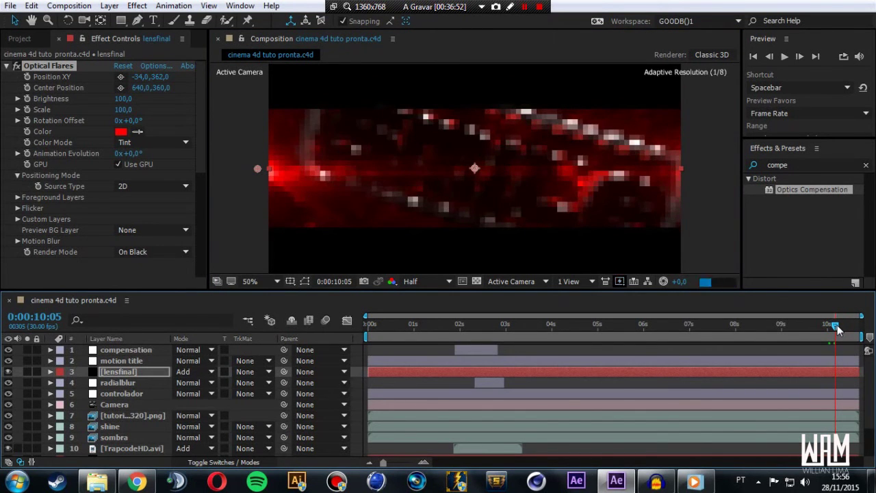
click(28, 78)
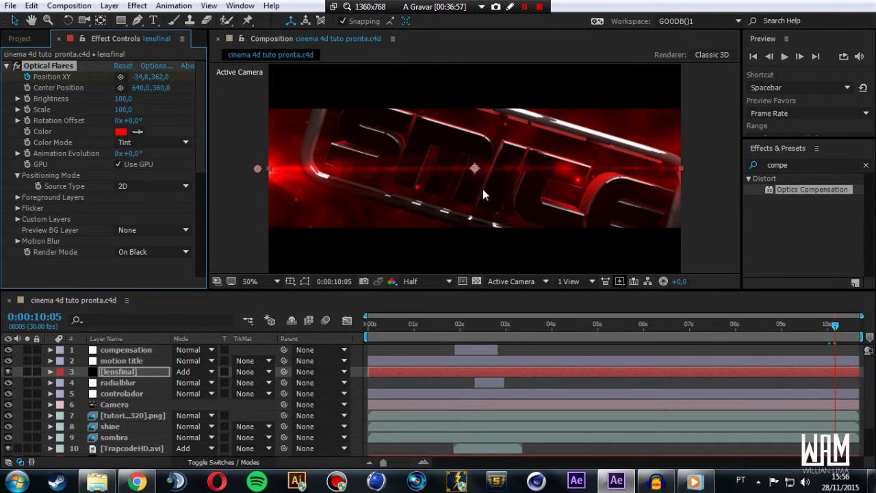
drag(842, 335, 845, 335)
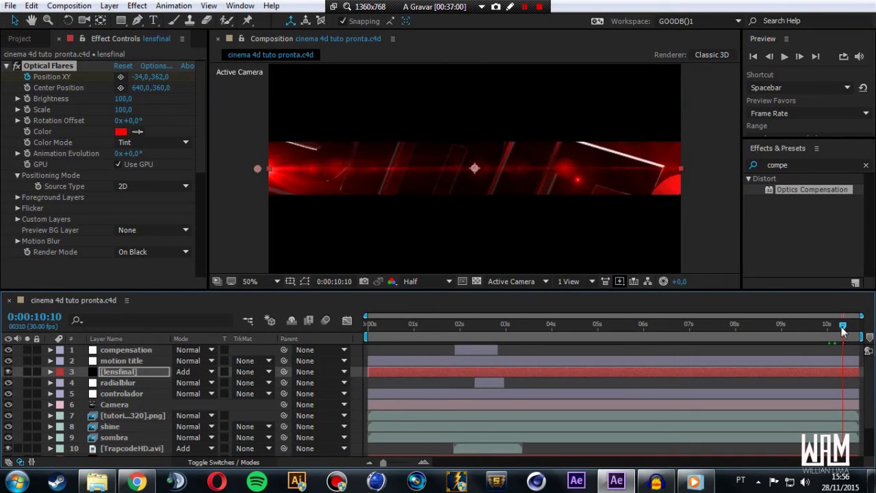
drag(267, 172, 697, 171)
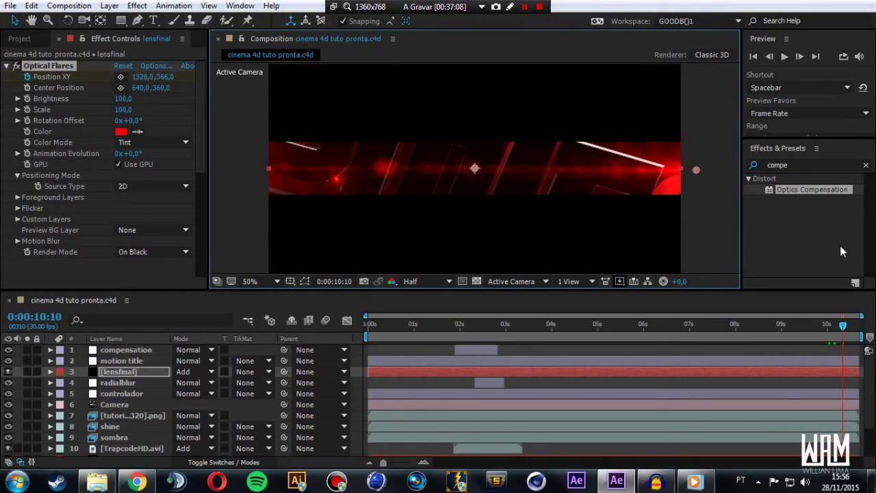
- Nudge the flare to 1336,0,366,0 and drag its last Position XY keyframe later in time
drag(696, 171, 699, 172)
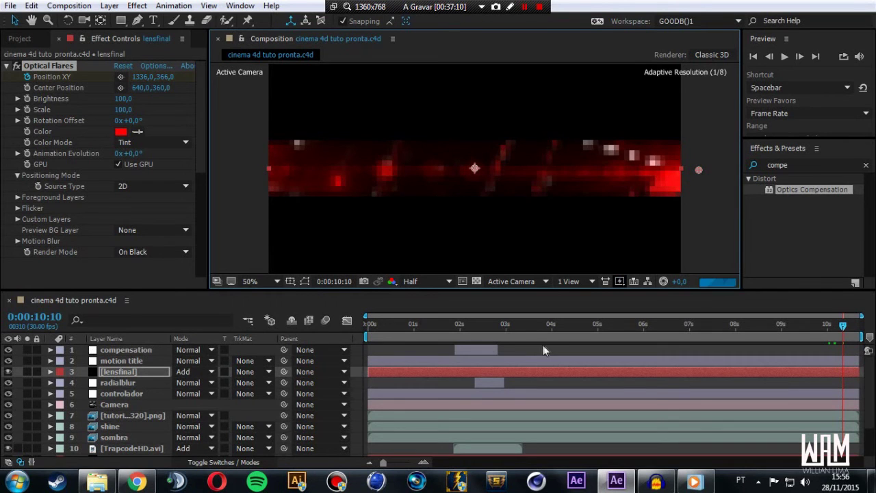
key(u)
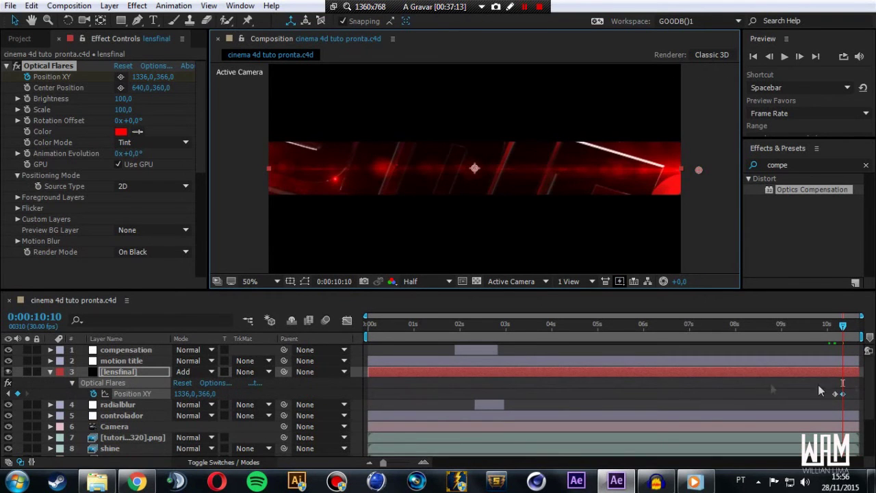
drag(383, 463, 389, 463)
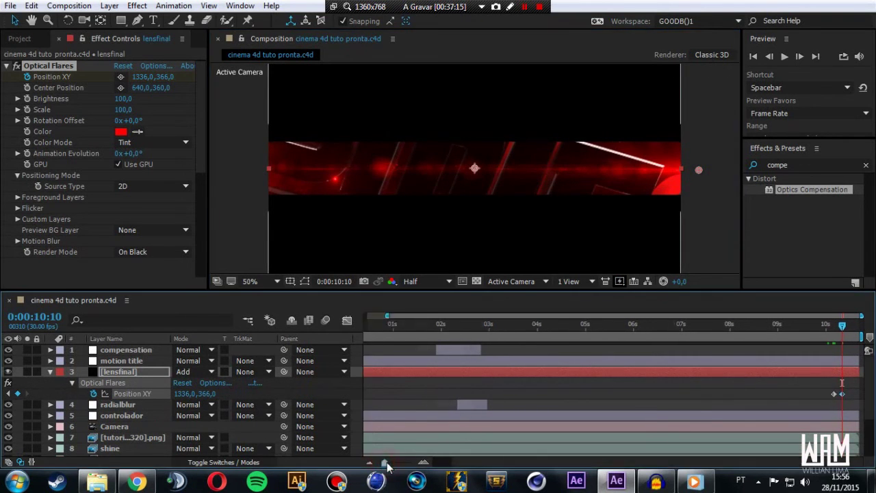
drag(837, 394, 858, 398)
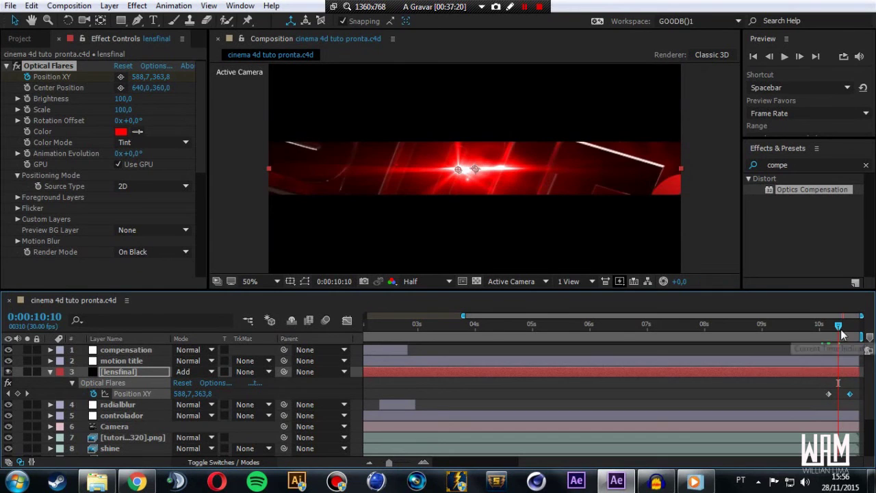
mouse_move(836, 327)
mouse_down()
mouse_move(851, 343)
mouse_move(826, 361)
mouse_up()
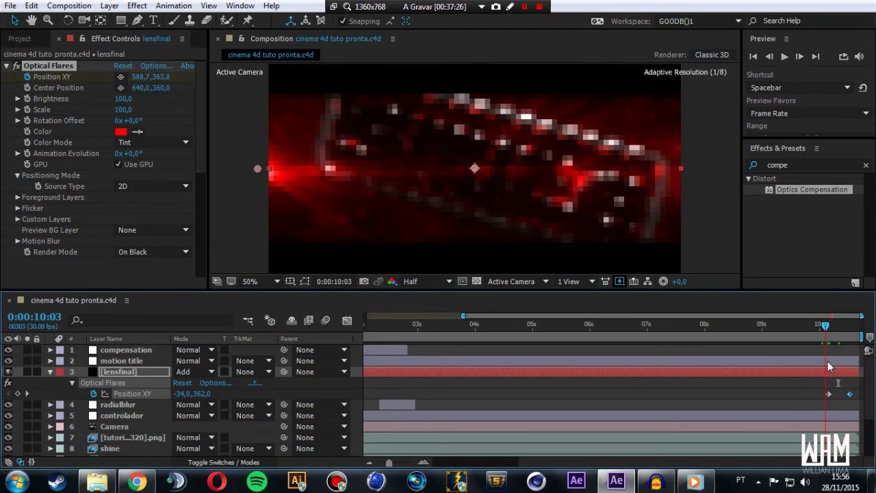
- Key the flare's Brightness to 0 at 0:00:10:04 and 100 at 0:00:10:16
click(30, 101)
click(122, 99)
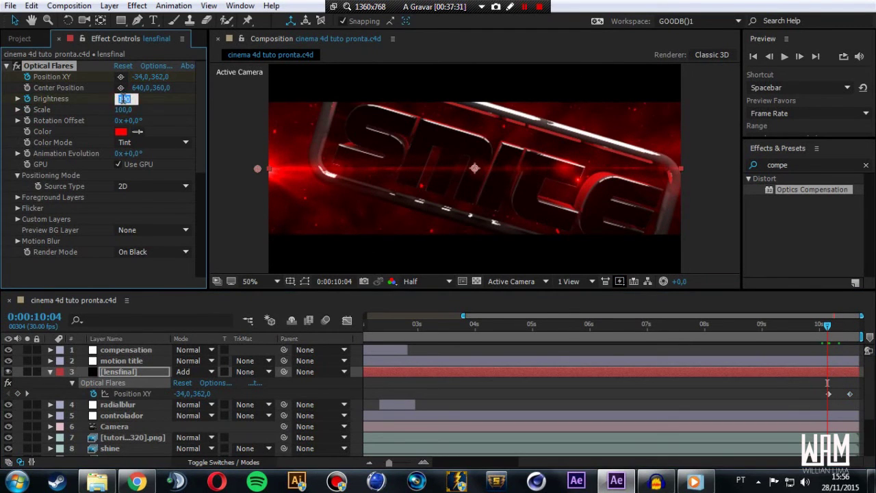
text(0)
key(Return)
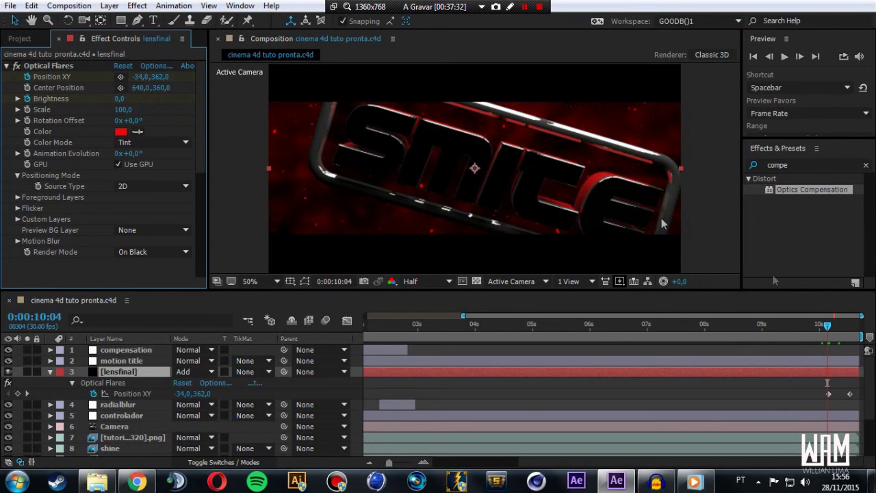
drag(828, 327, 851, 337)
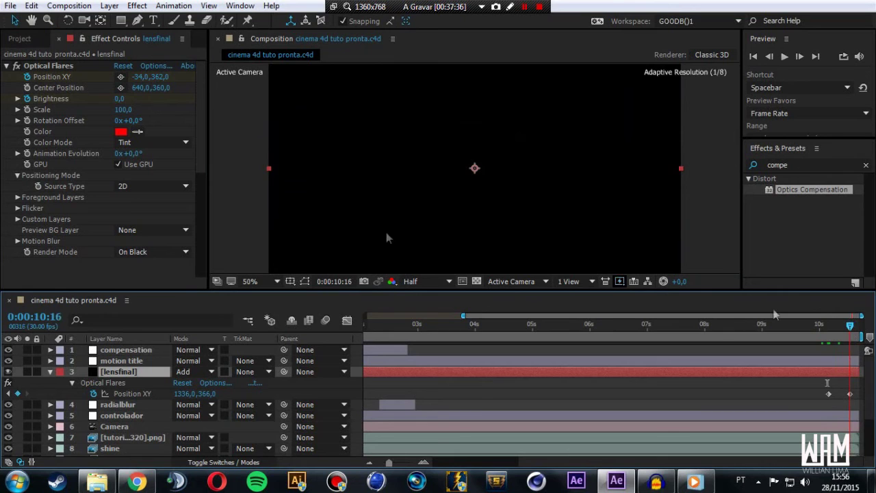
click(118, 99)
text(100)
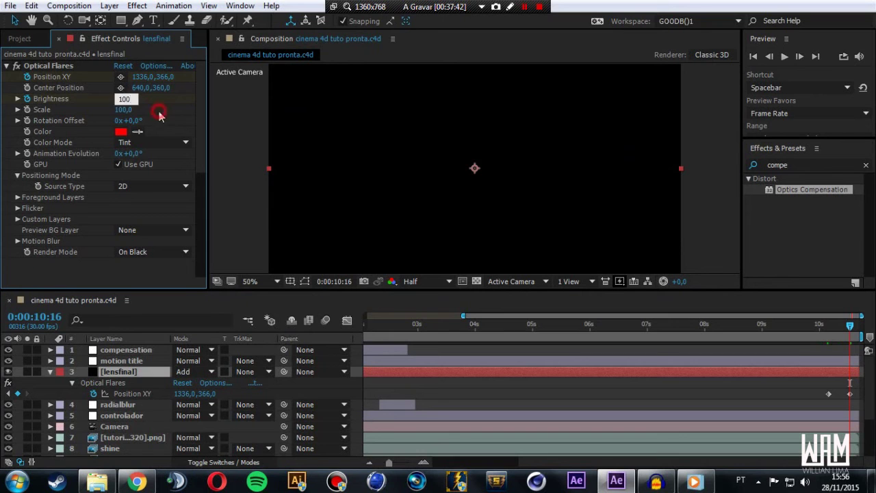
key(Return)
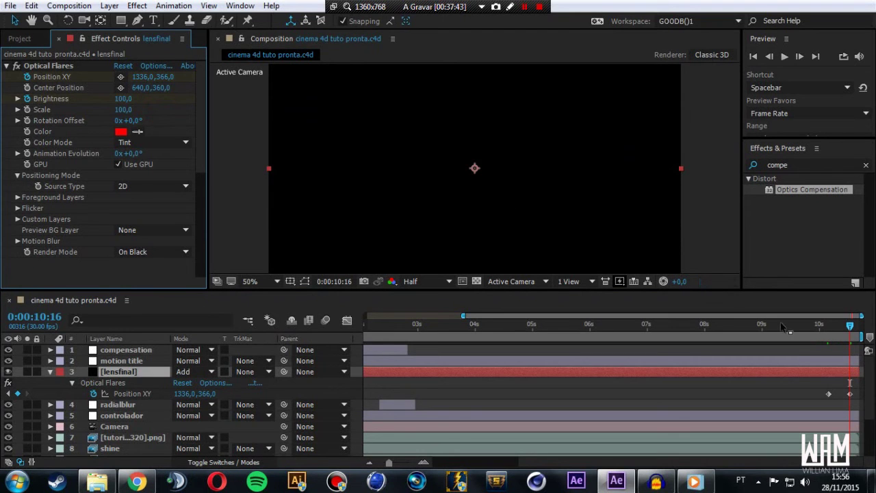
- Scrub through the flare sweep to check the fade, then collapse the lensfinal layer
drag(803, 337, 838, 340)
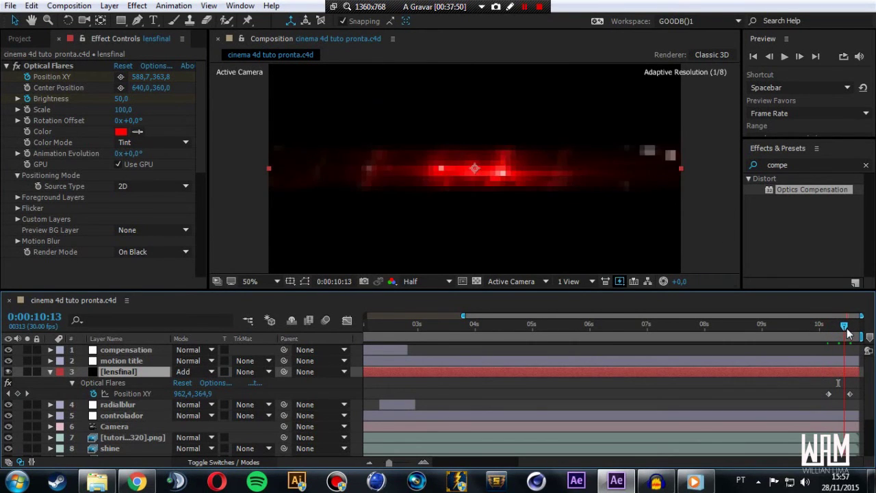
drag(848, 334, 850, 334)
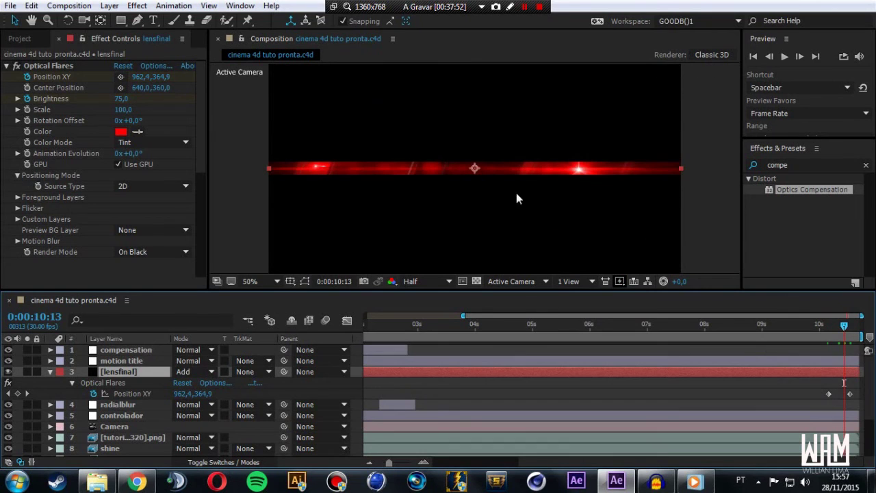
drag(850, 332, 854, 331)
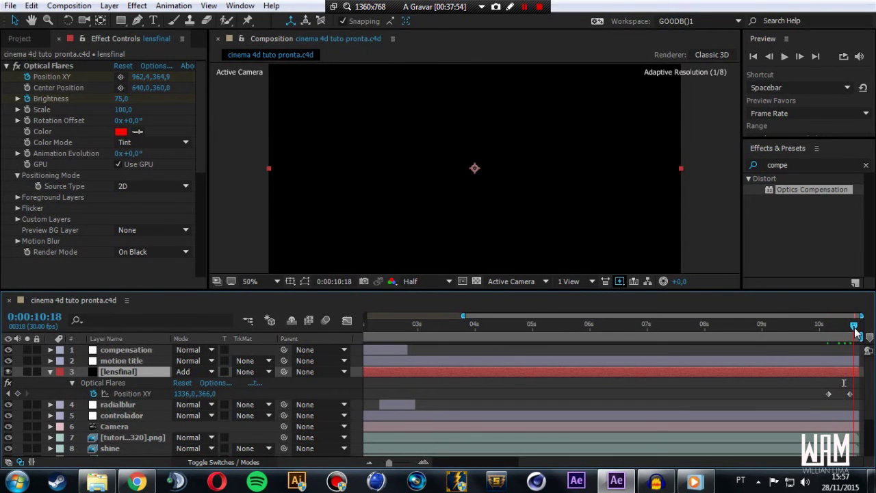
click(51, 374)
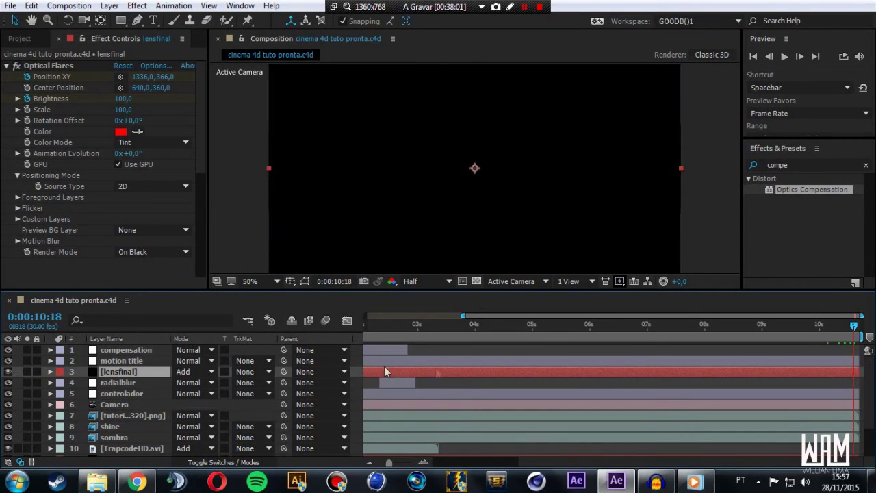
scroll(234, 375, down, 3)
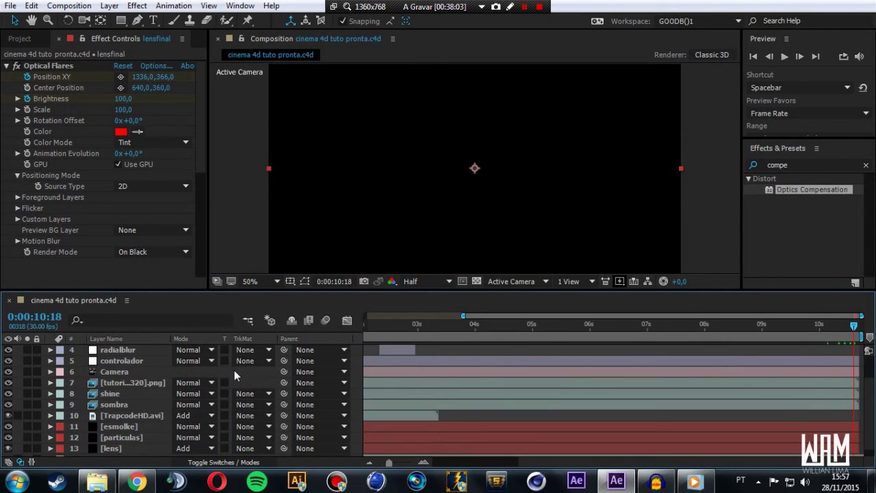
- Add a new adjustment layer above lensfinal and zoom the timeline out to the whole comp
scroll(234, 370, down, 1)
scroll(234, 369, up, 4)
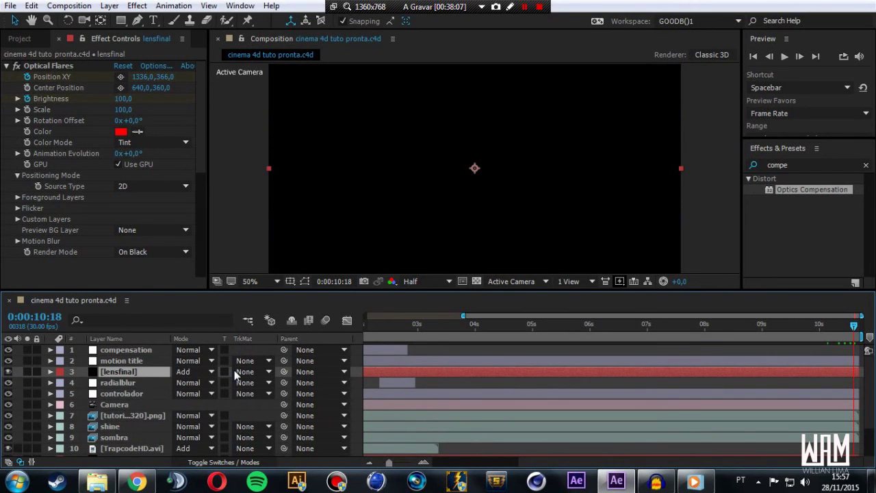
key(ctrl+alt+y)
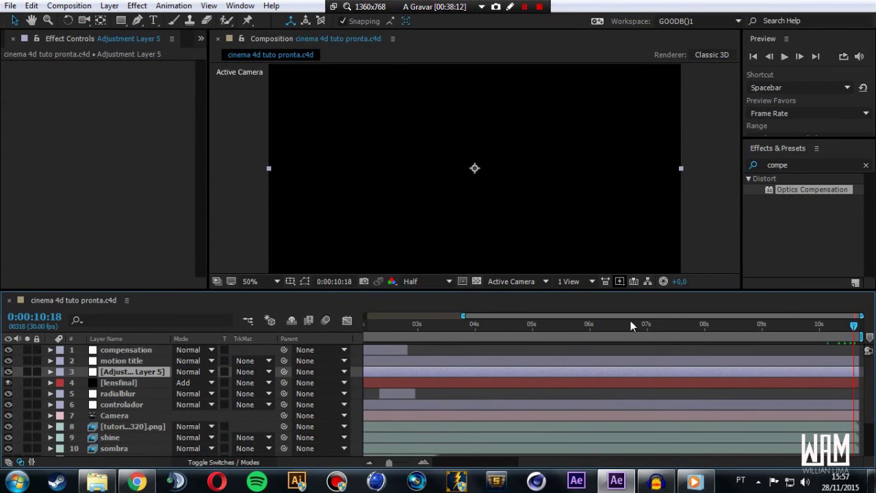
drag(464, 316, 328, 321)
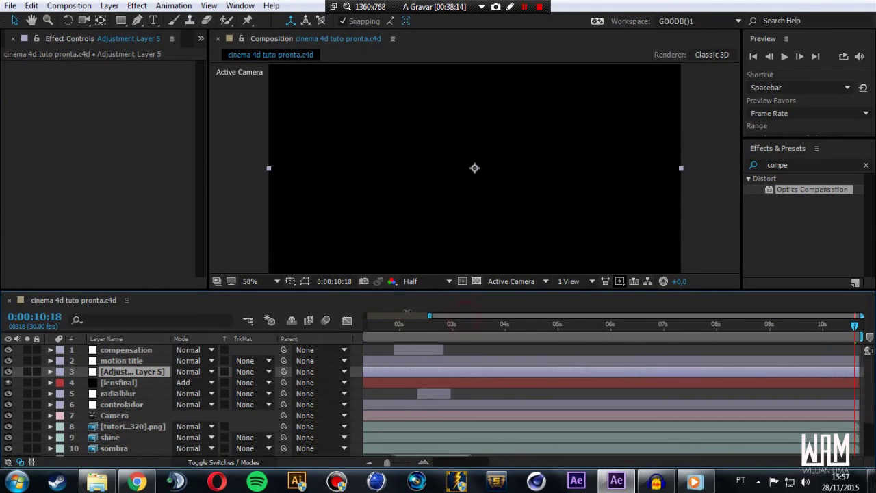
click(110, 6)
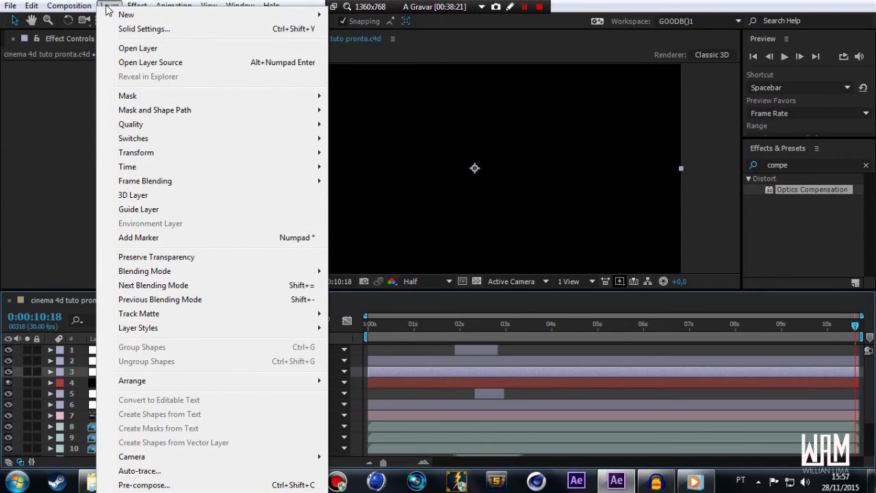
mouse_move(127, 16)
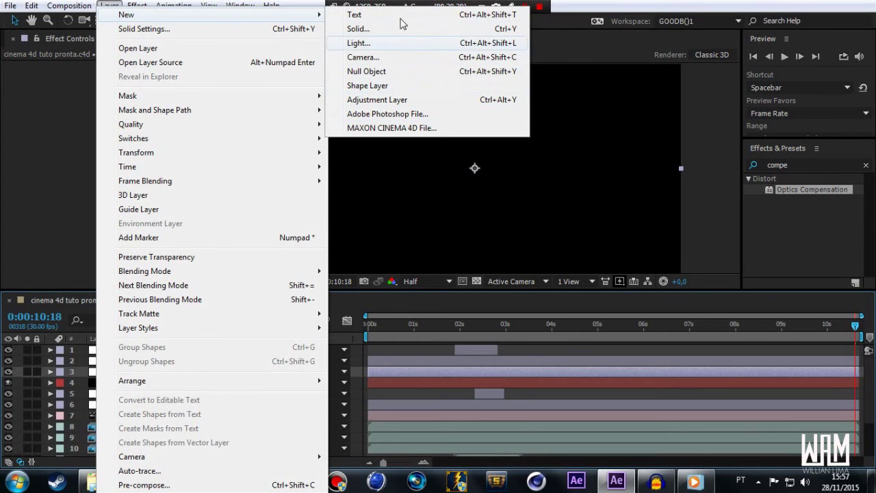
click(34, 168)
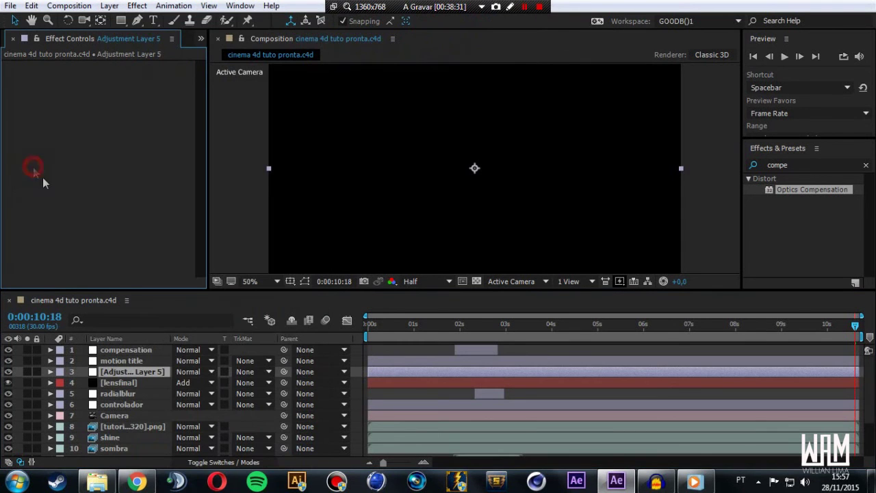
- Keep Adjustment Layer 5 in row 3 and rename it cc
click(127, 350)
drag(138, 371, 158, 353)
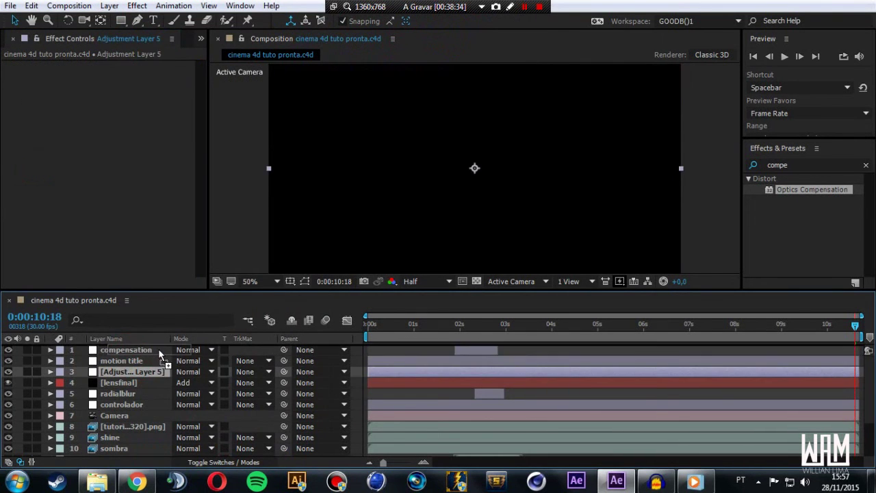
drag(158, 353, 163, 369)
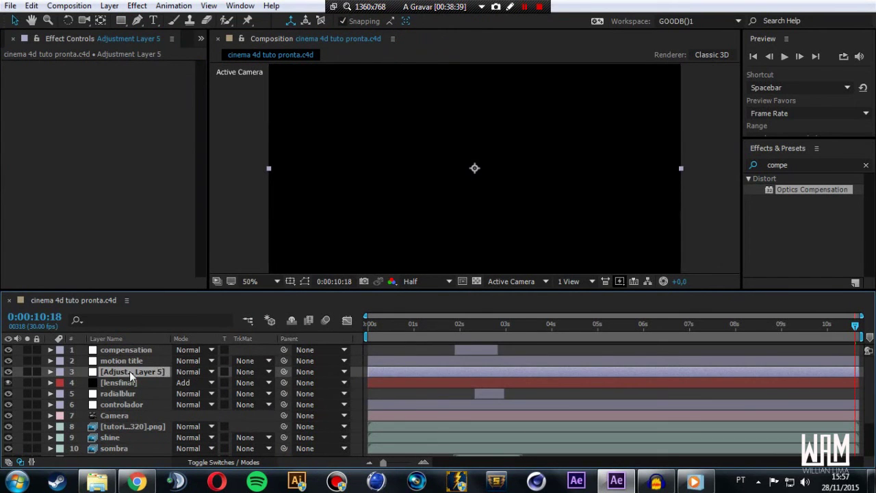
key(Return)
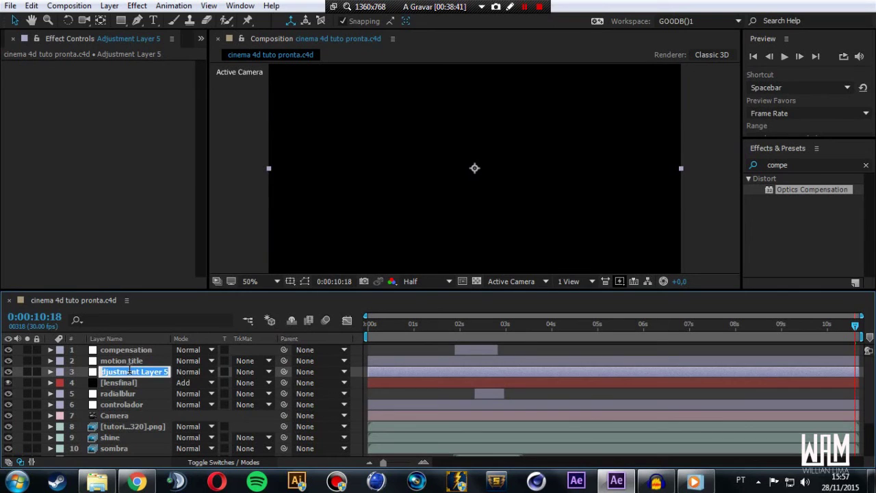
text(cc)
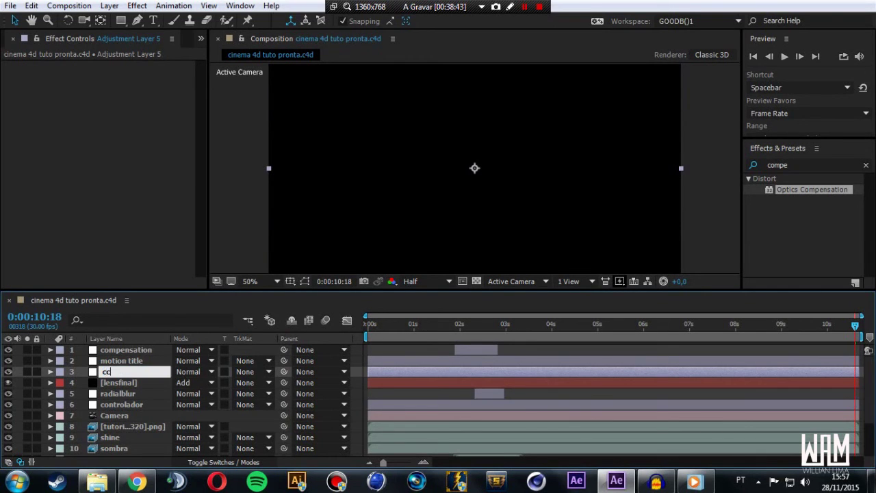
key(Return)
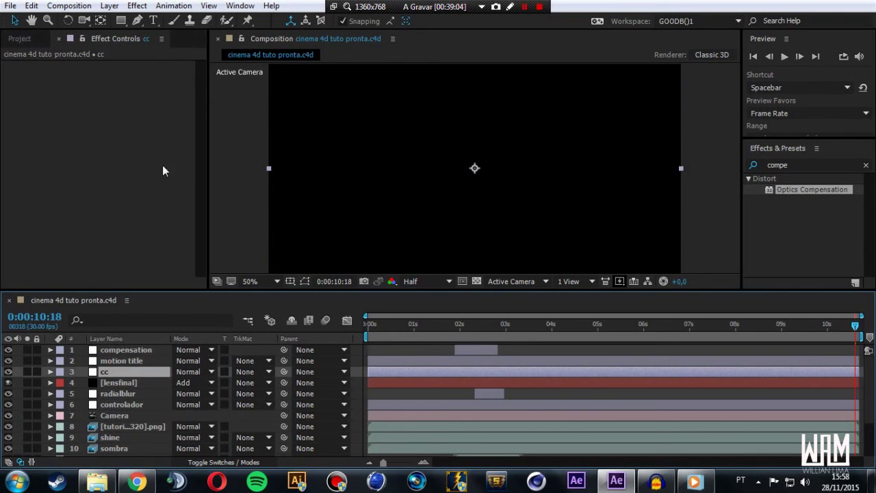
- Apply Red Giant's Magic Bullet Looks effect to the cc adjustment layer
click(137, 6)
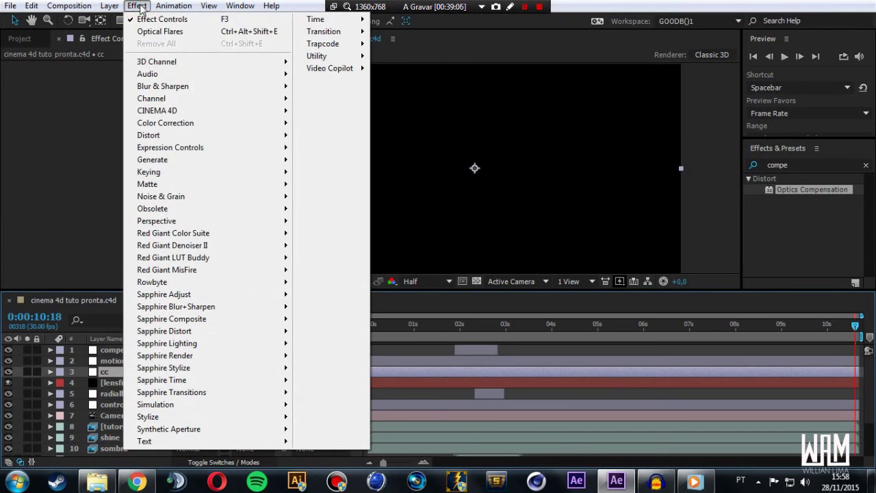
mouse_move(237, 234)
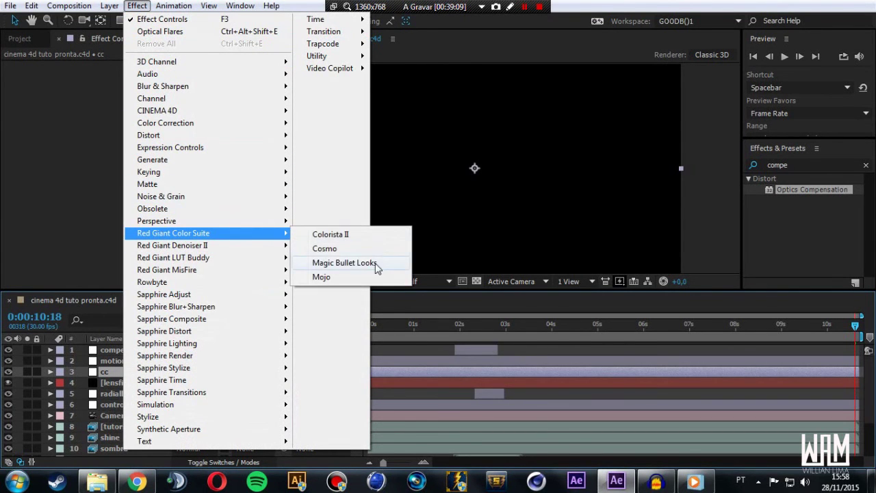
click(375, 266)
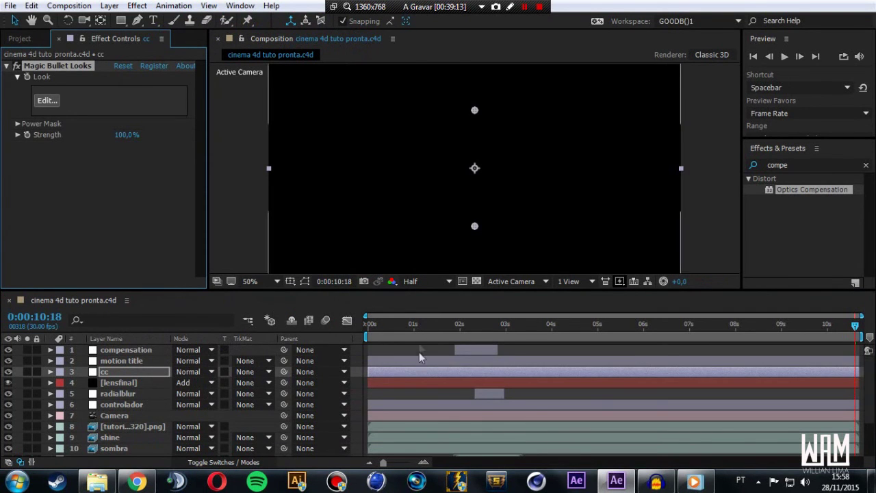
- Move to 0:00:01:23, where the logo appears, and open the Looks editor
click(425, 324)
drag(426, 326, 449, 326)
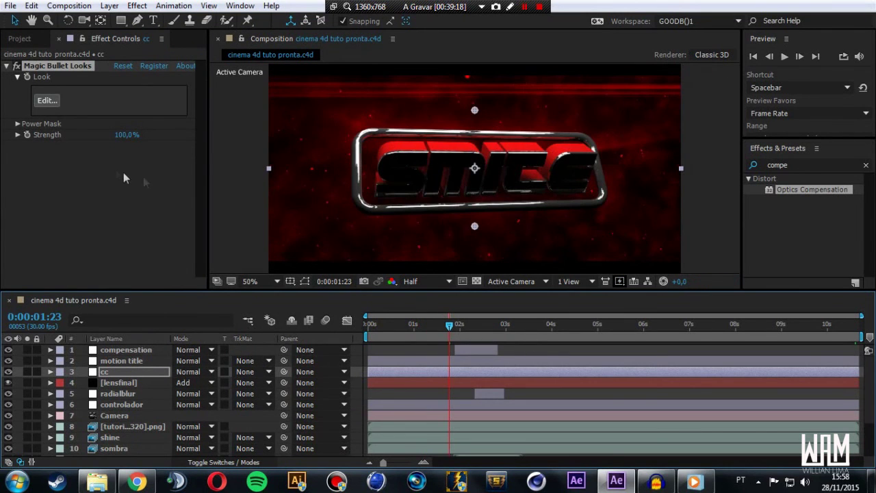
click(42, 102)
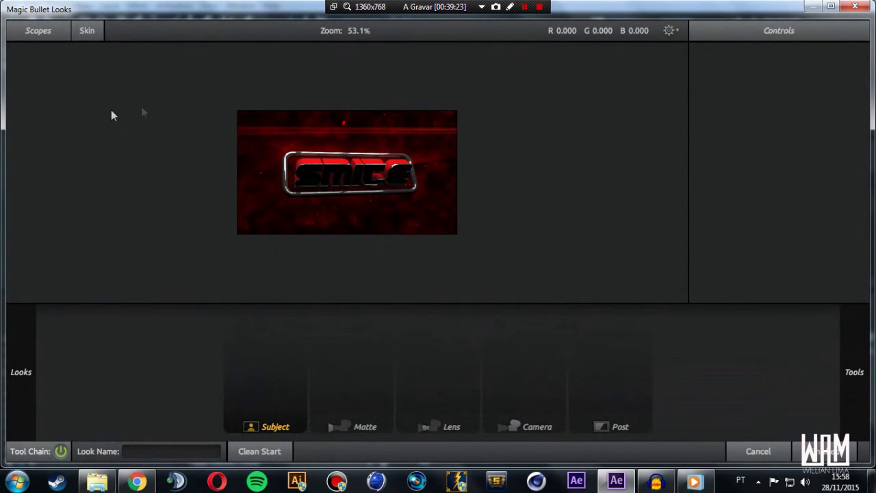
- Browse the Looks drawer and choose the Brix Wallz look
scroll(305, 158, up, 1)
scroll(305, 158, up, 1)
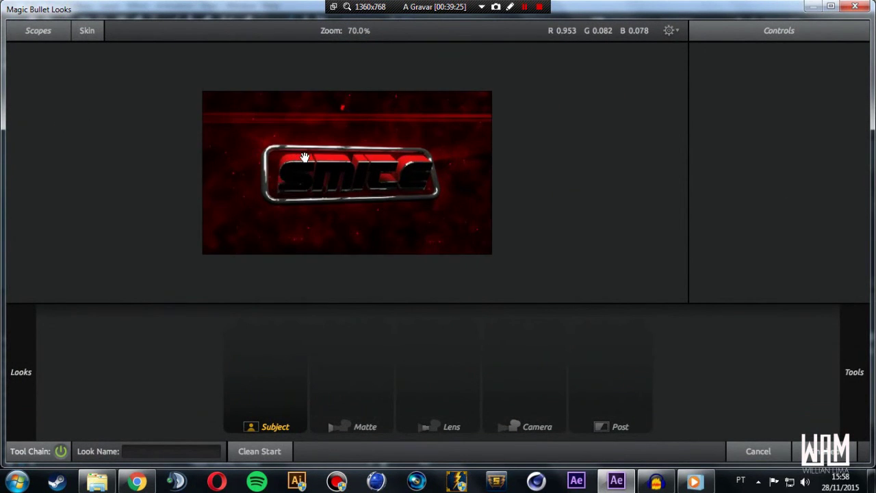
mouse_move(8, 151)
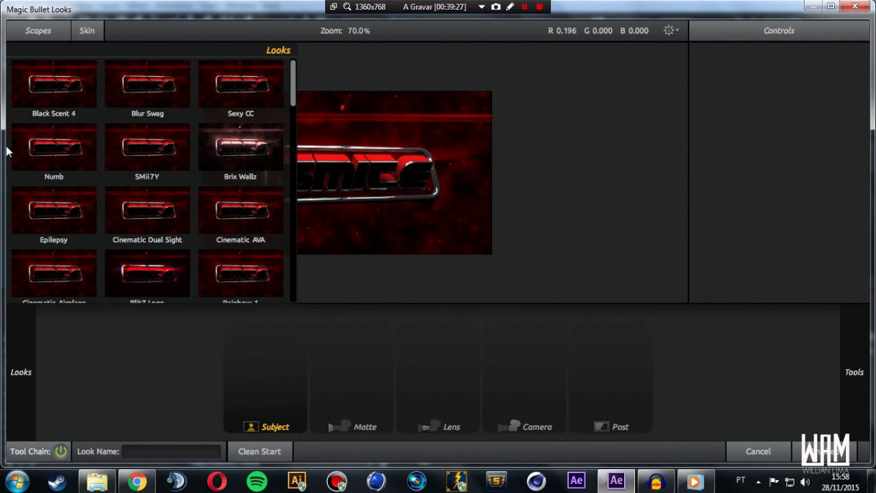
click(241, 148)
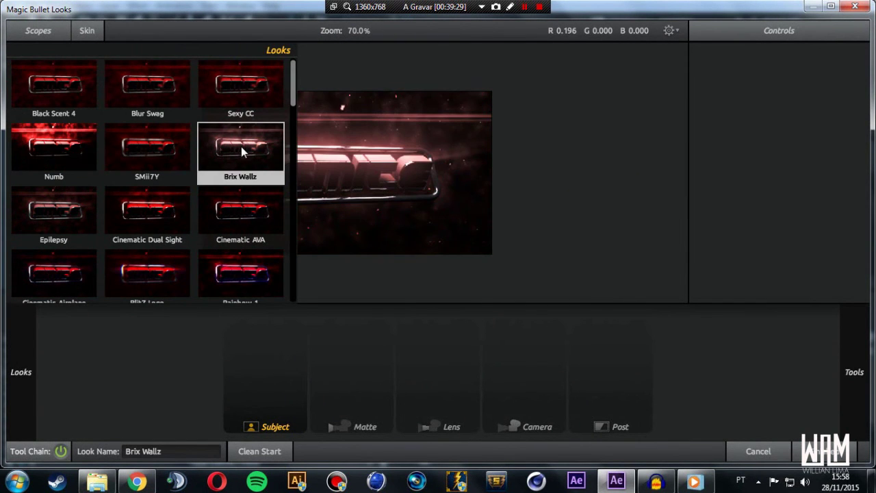
click(241, 147)
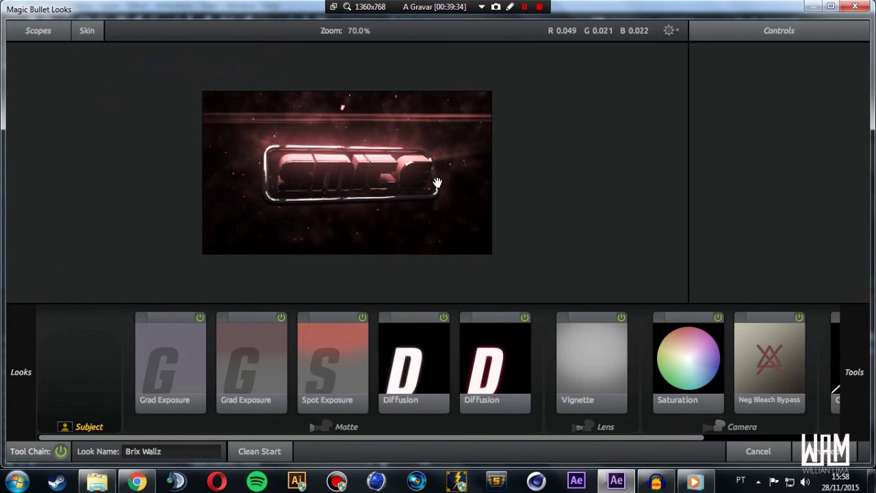
- Reapply Brix Wallz, then finish and return to the After Effects composition
scroll(438, 182, up, 1)
scroll(438, 182, up, 2)
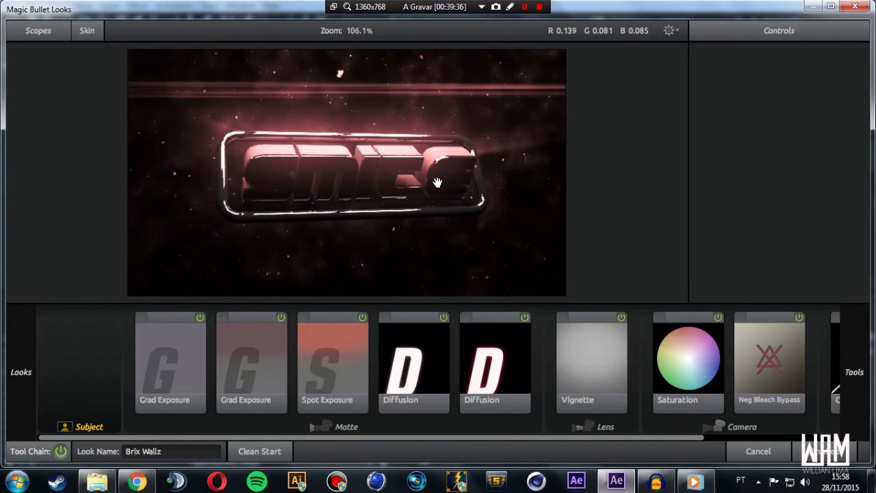
mouse_move(2, 155)
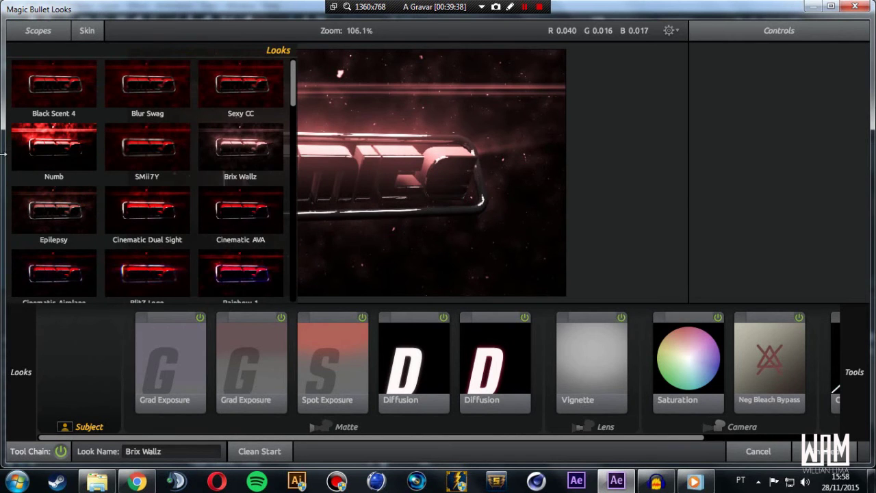
scroll(199, 167, down, 2)
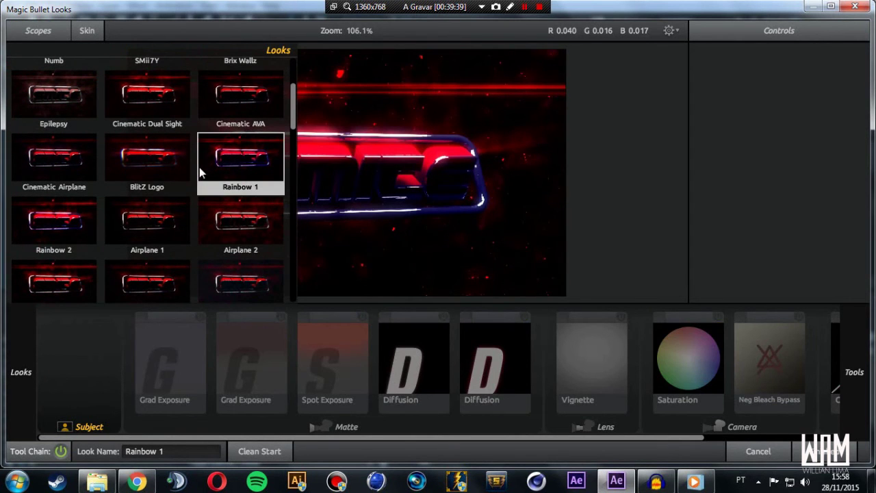
scroll(253, 185, up, 2)
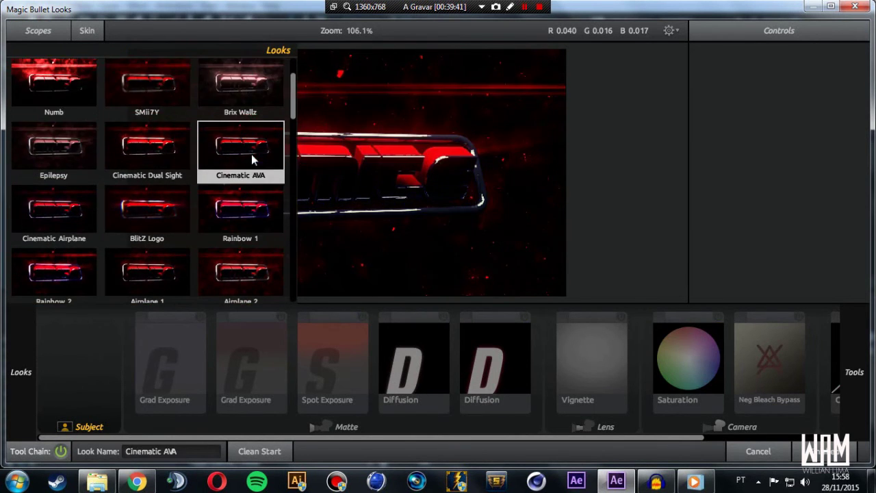
click(243, 96)
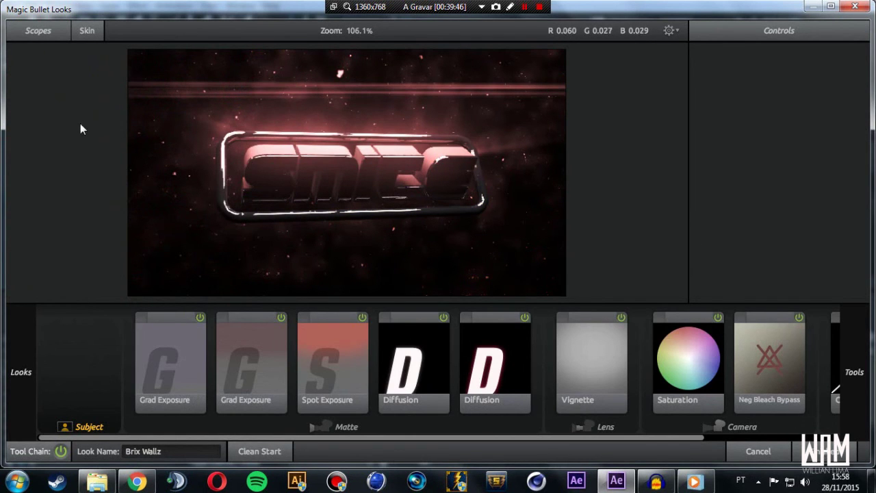
mouse_move(3, 108)
mouse_move(870, 171)
click(829, 451)
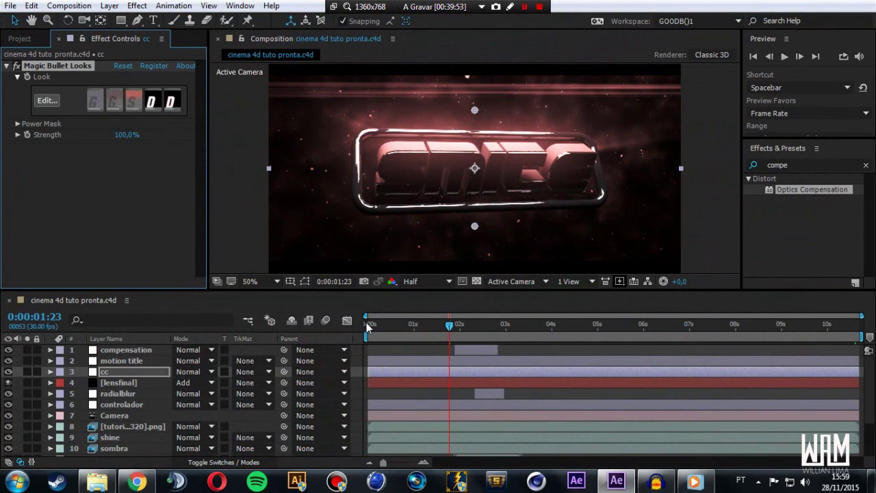
drag(369, 326, 406, 327)
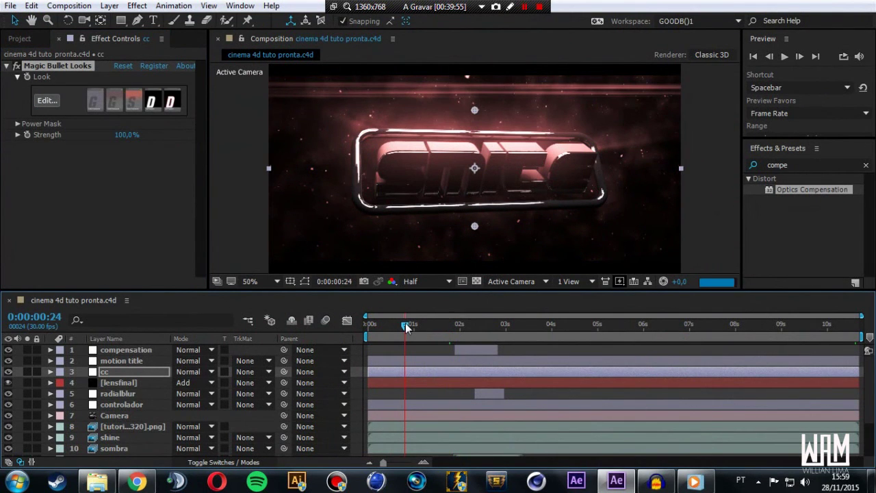
mouse_move(406, 326)
mouse_down()
mouse_move(469, 326)
mouse_move(475, 335)
mouse_up()
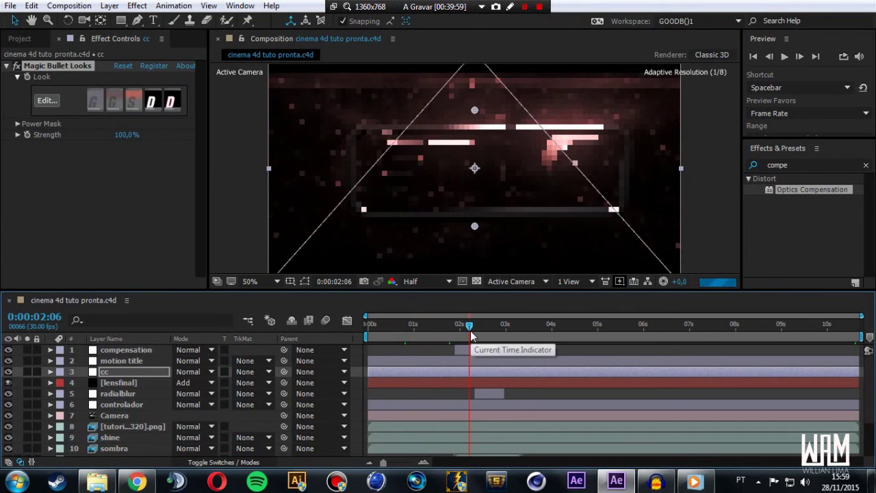
click(376, 325)
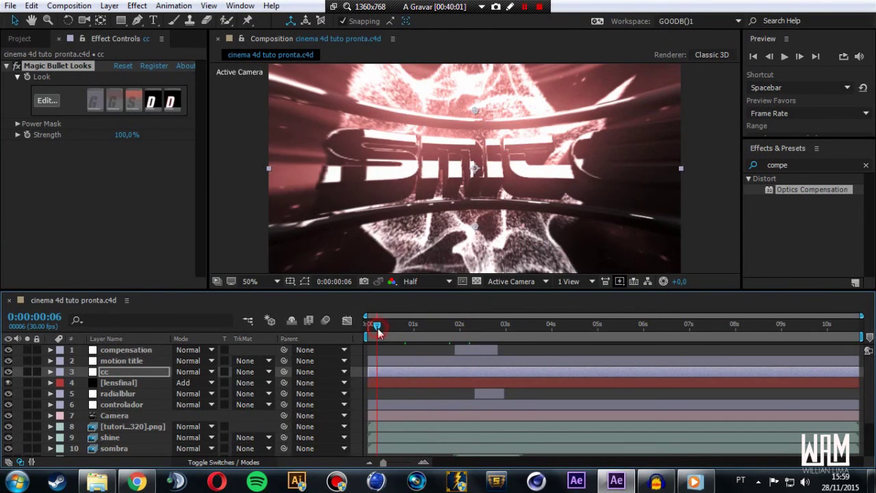
drag(378, 332, 423, 327)
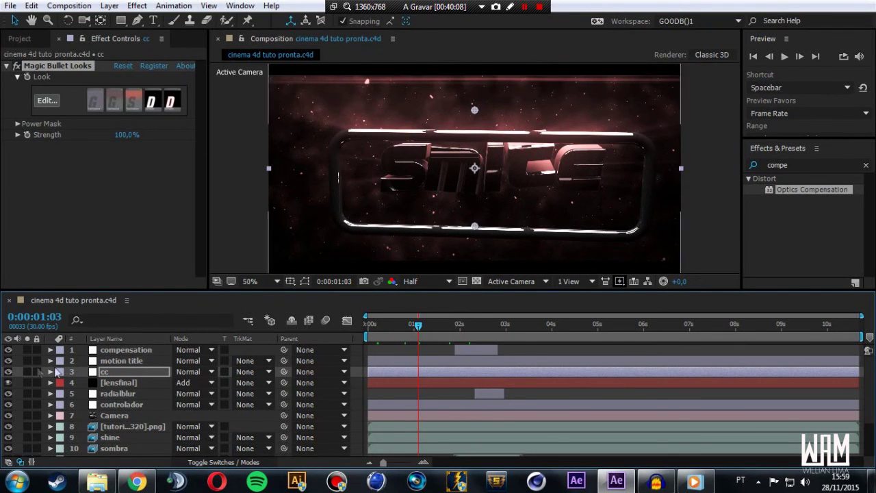
click(8, 371)
click(8, 373)
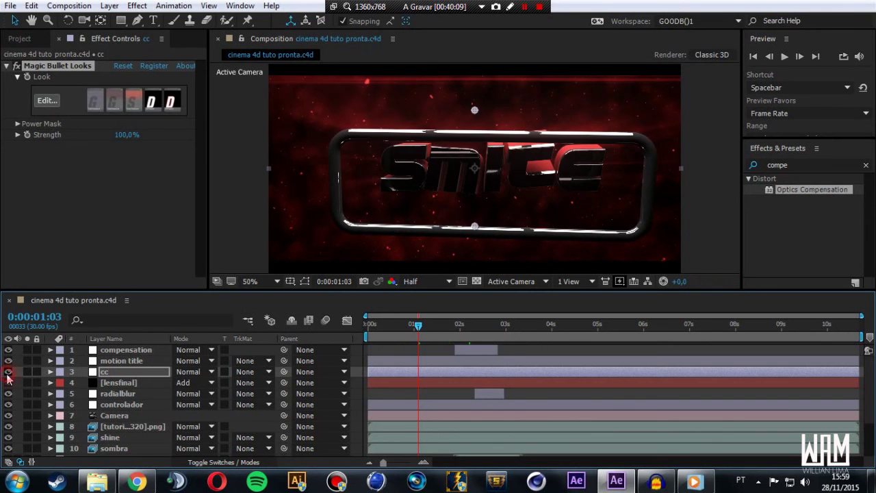
click(7, 374)
click(8, 373)
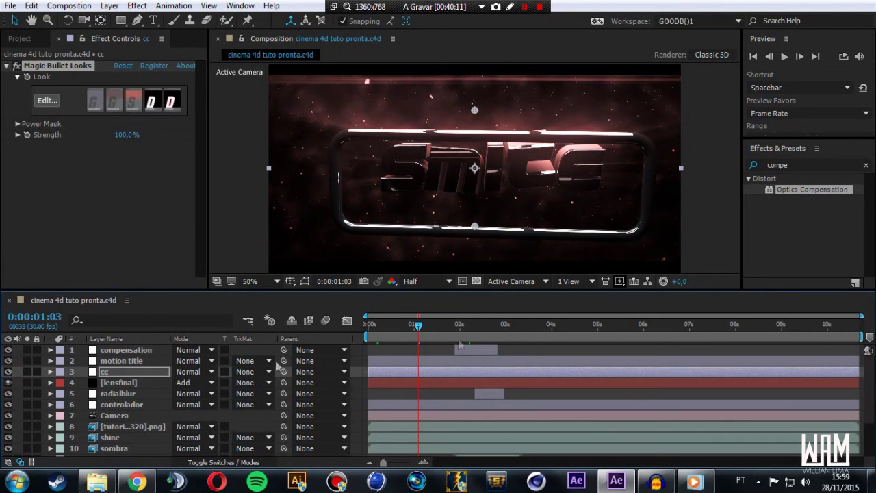
click(518, 328)
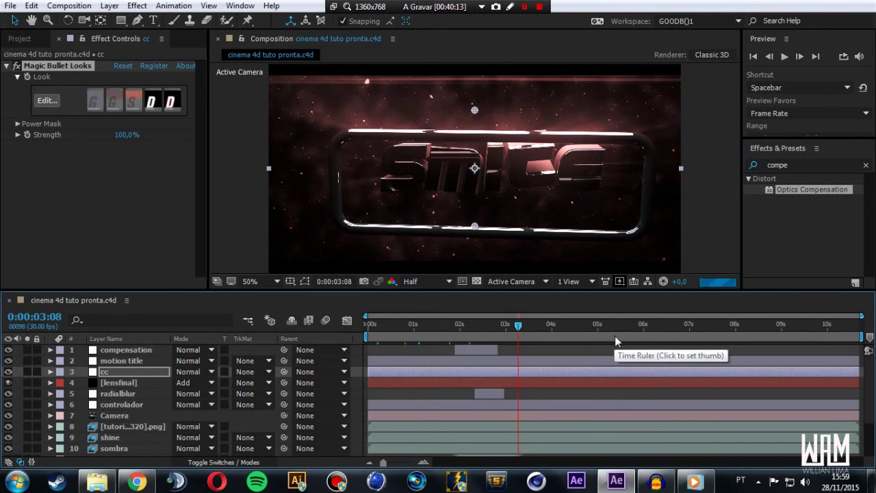
click(567, 325)
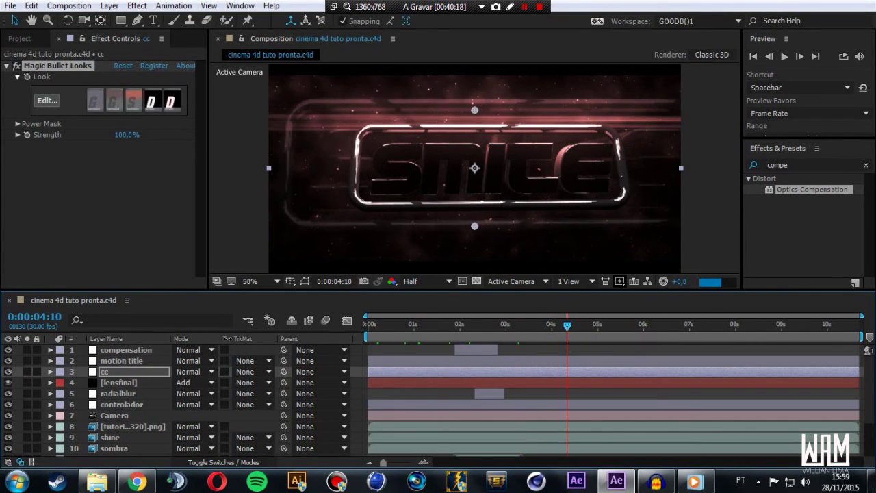
scroll(150, 379, down, 3)
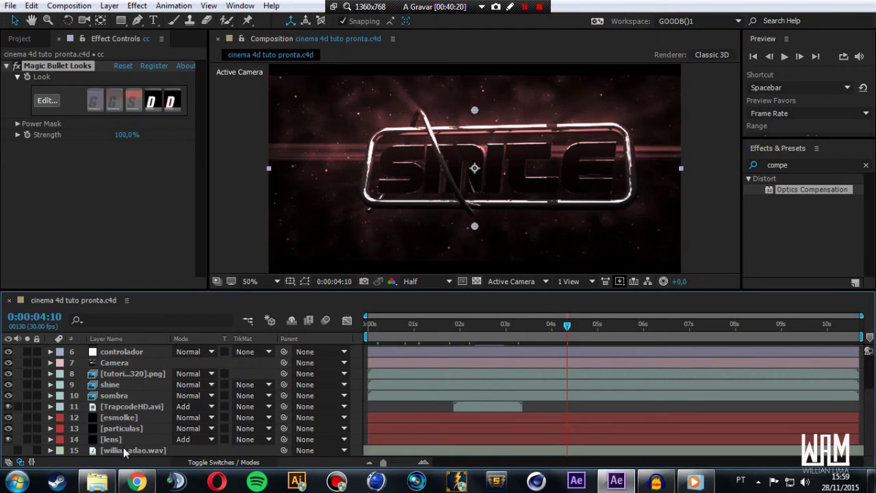
- Keyframe the music layer's Audio Levels to fade in from -30 dB at 0s to -2 dB
click(123, 447)
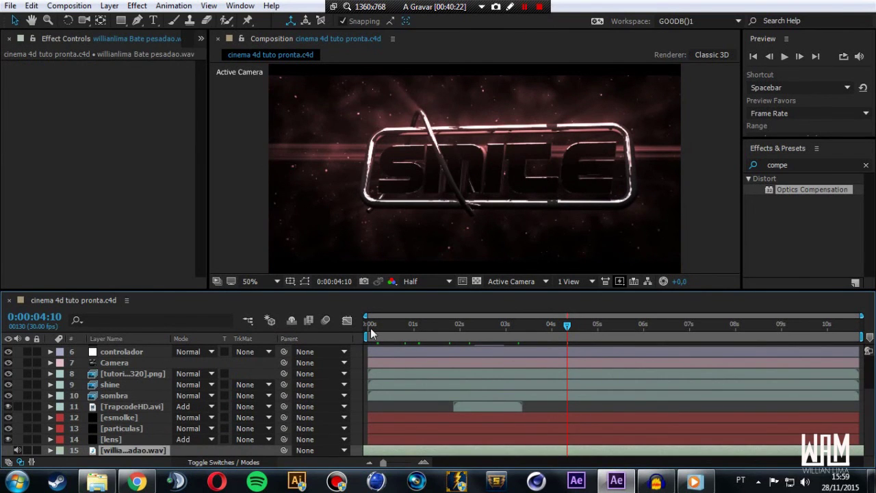
click(50, 450)
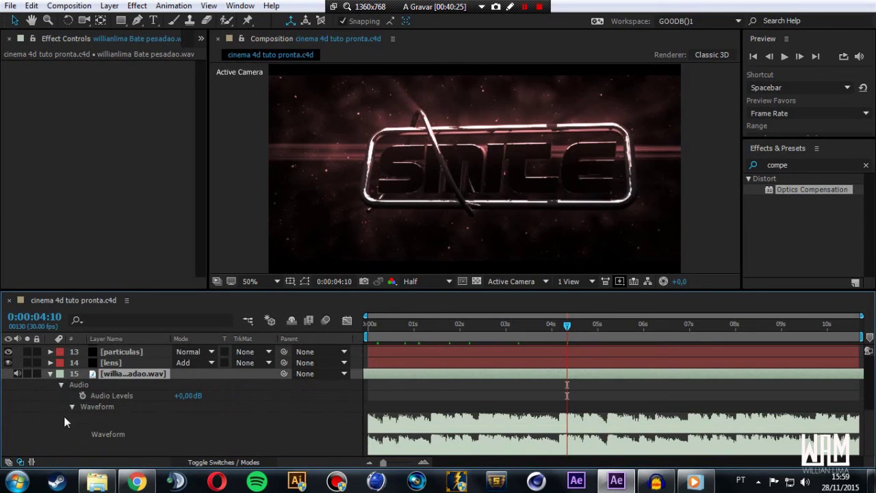
click(369, 324)
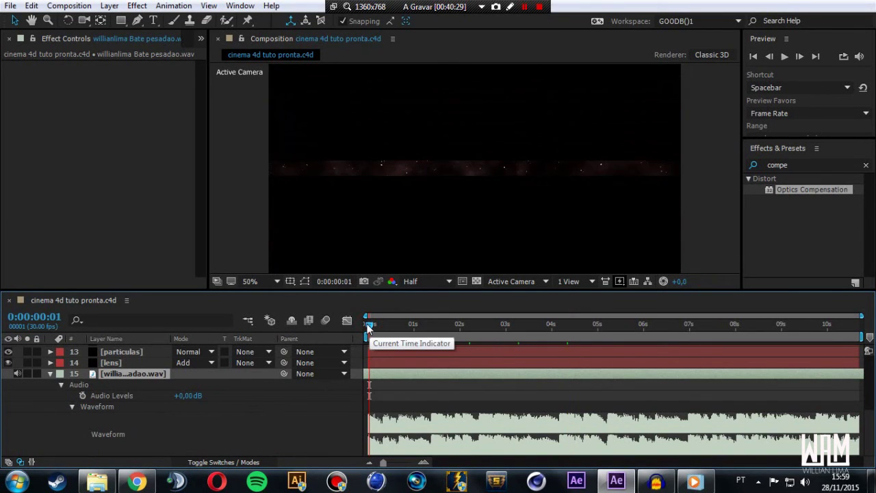
click(369, 324)
click(368, 325)
click(188, 396)
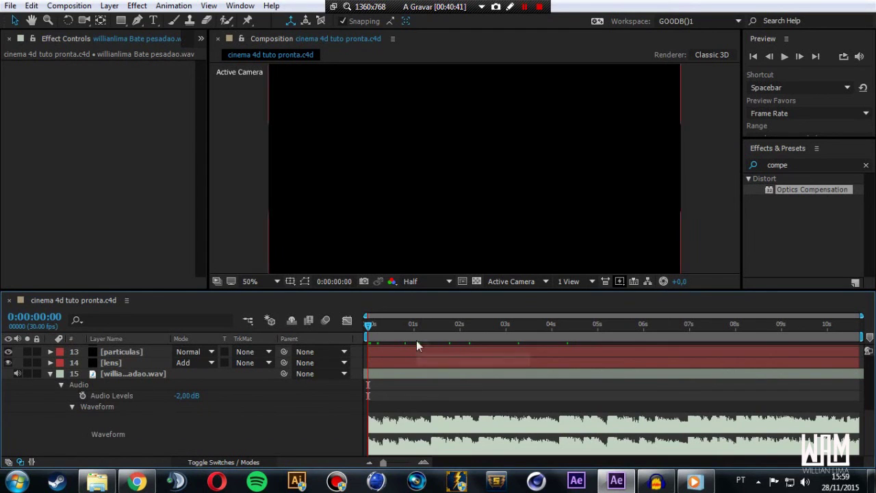
click(378, 333)
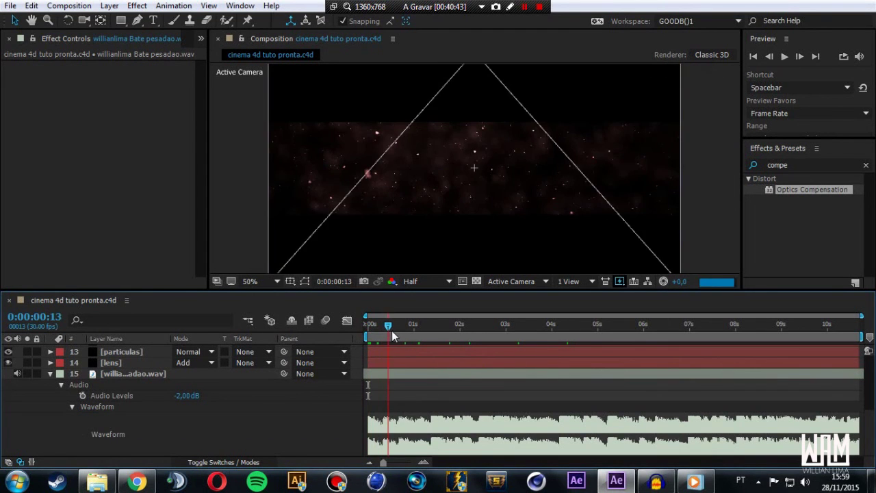
drag(388, 334, 424, 334)
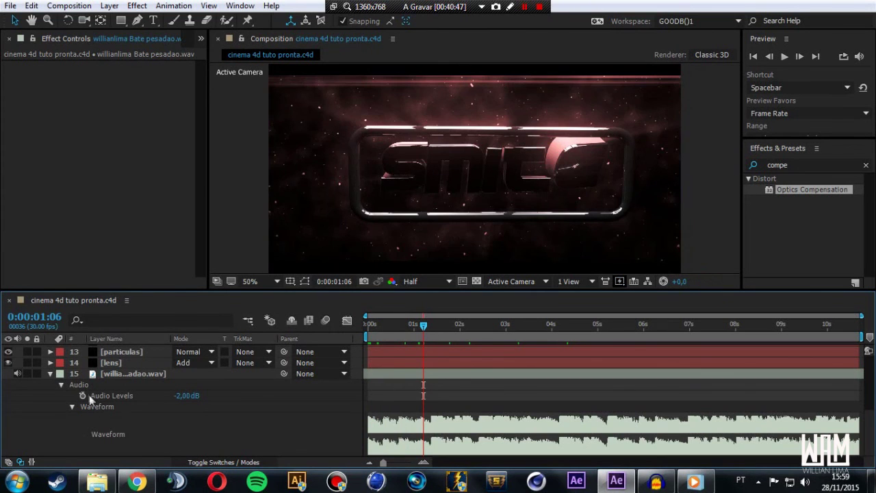
click(82, 396)
drag(425, 330, 368, 327)
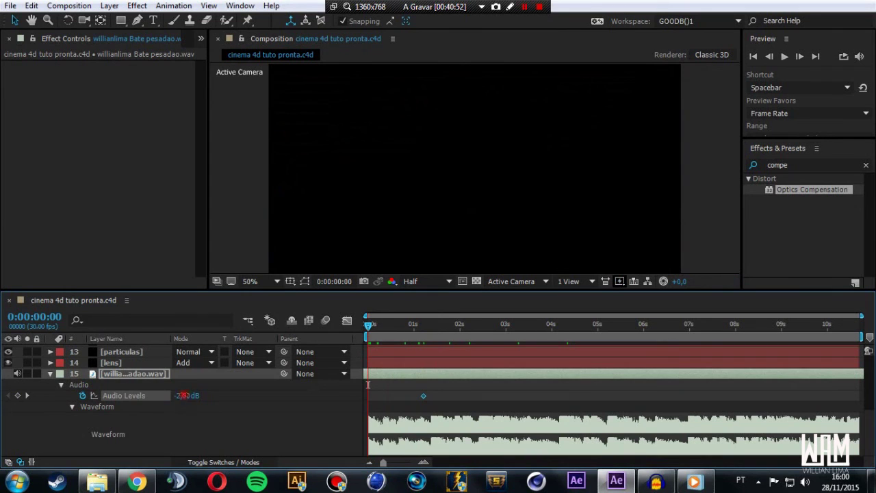
click(183, 396)
key(Return)
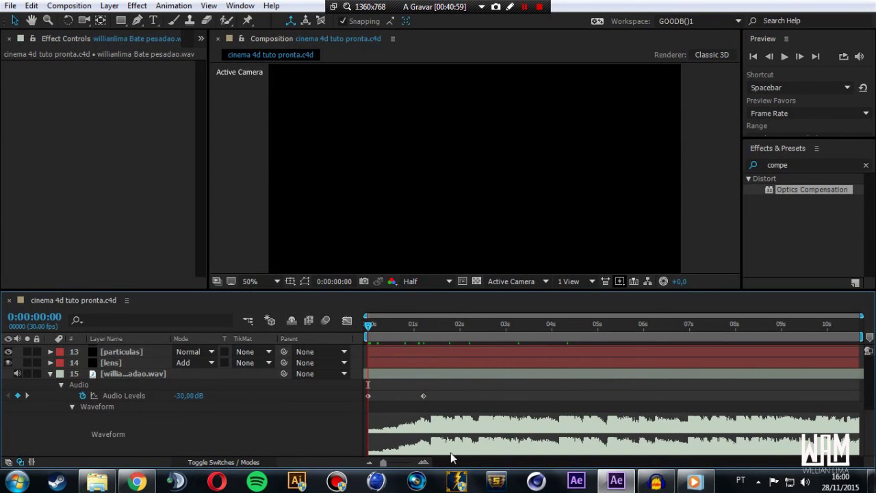
- Add a -2 dB keyframe near 10:06 and -30 dB at 10:20 to fade the music out
drag(373, 333, 664, 383)
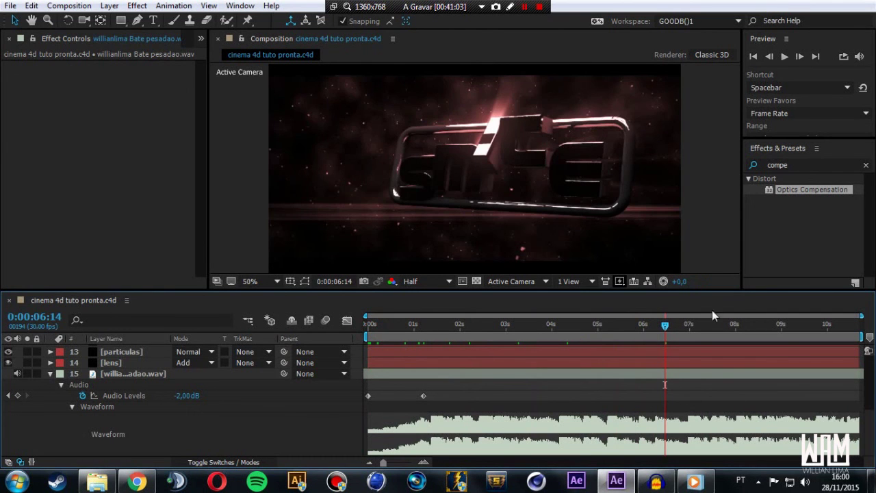
drag(823, 335, 834, 338)
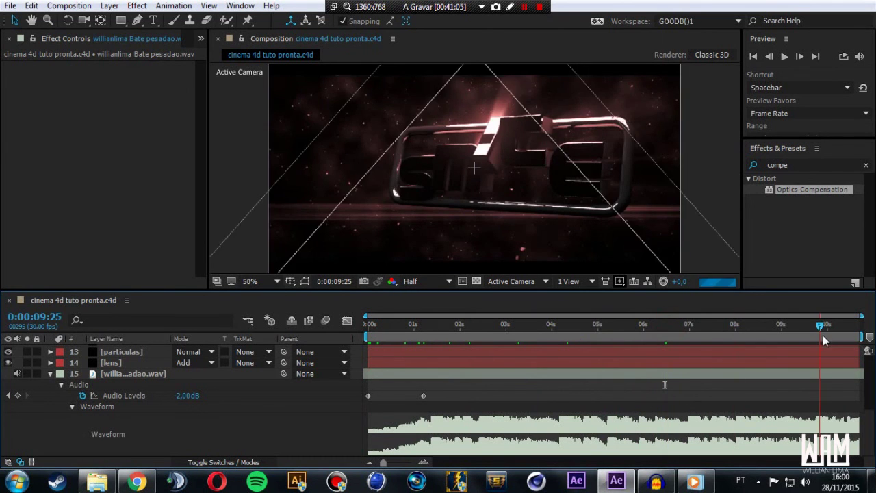
drag(834, 337, 850, 338)
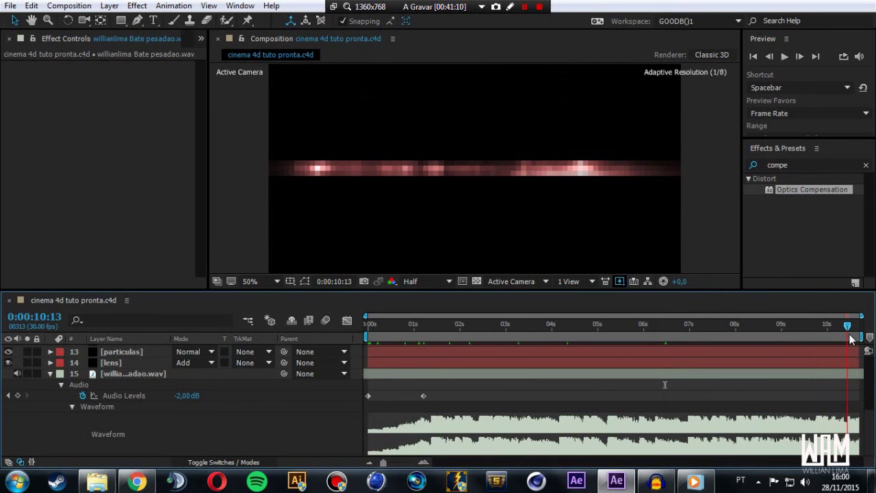
drag(852, 338, 838, 339)
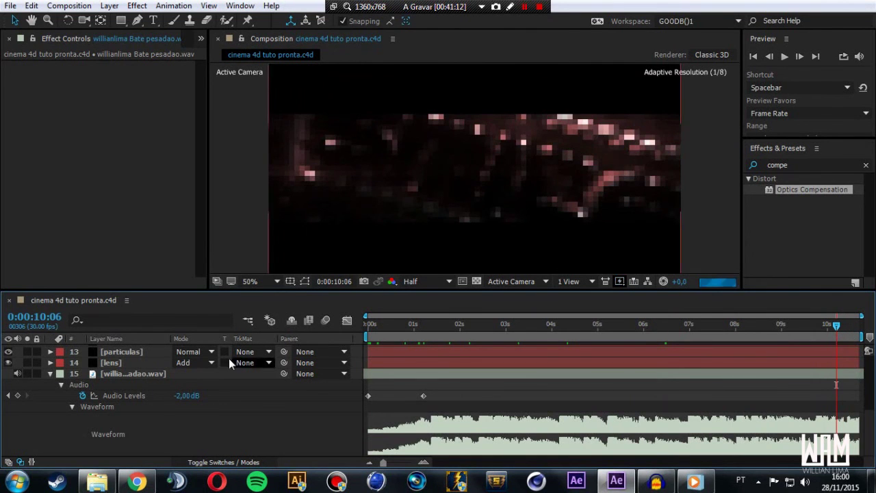
click(18, 395)
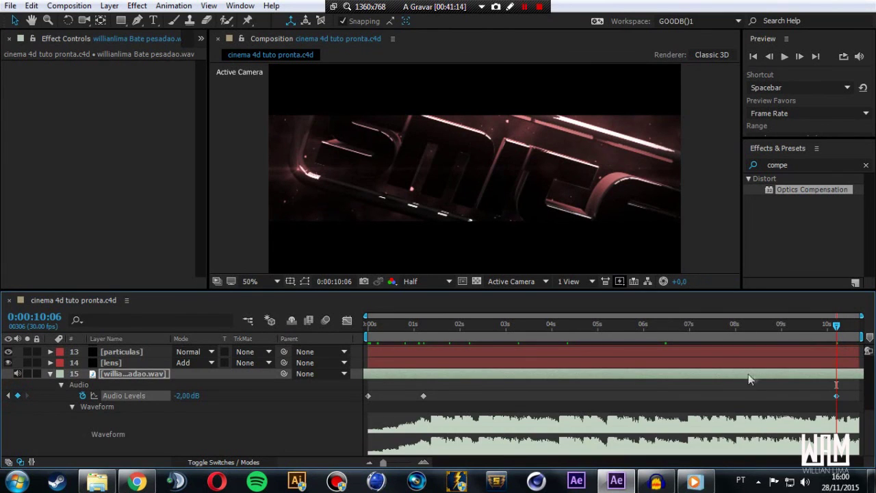
drag(837, 324, 874, 332)
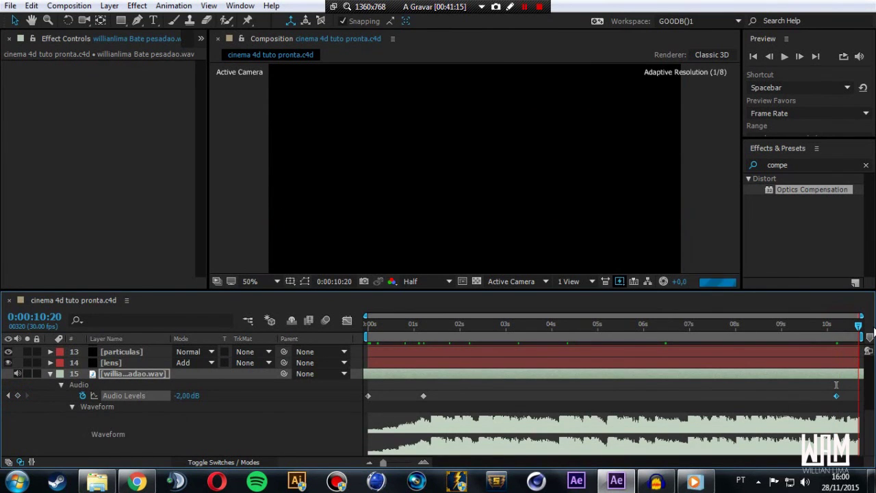
click(185, 396)
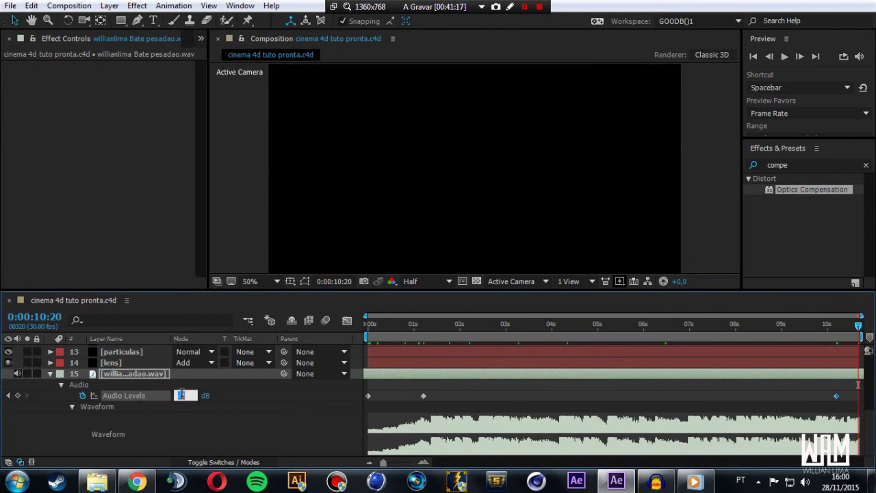
text(-30)
click(272, 410)
drag(765, 324, 862, 343)
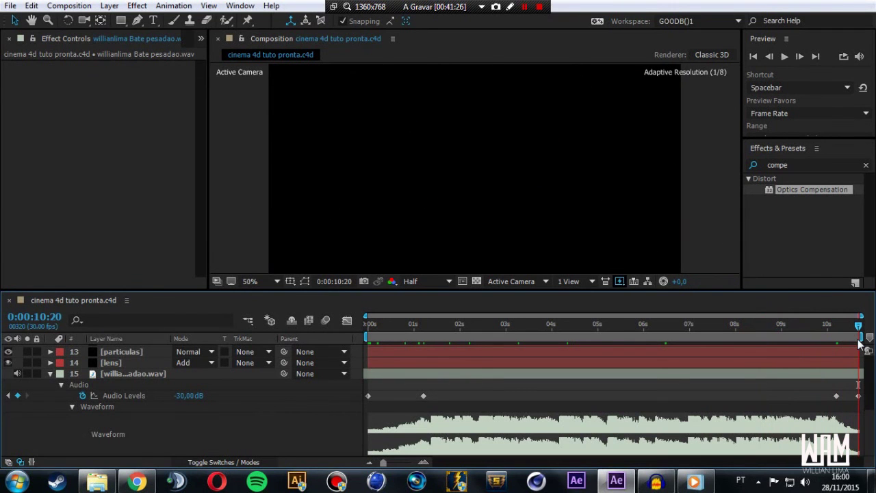
click(50, 374)
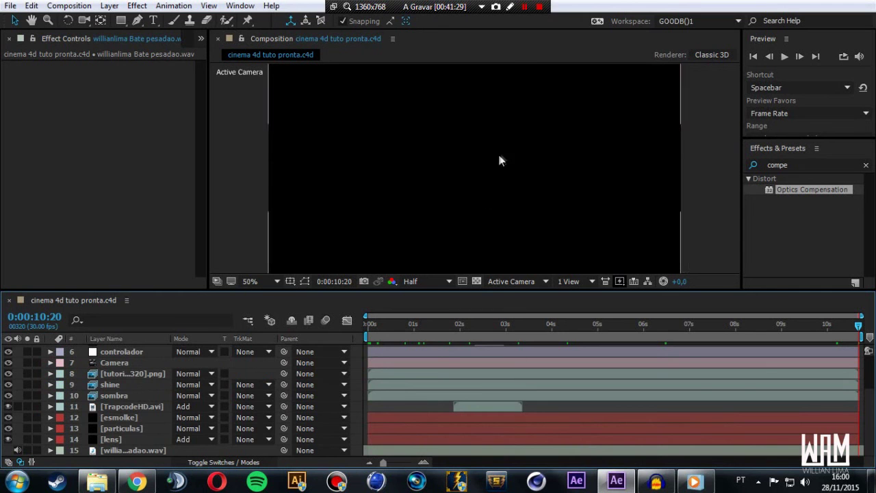
- Scrub the intro between one and two seconds to review the title appearing
click(525, 7)
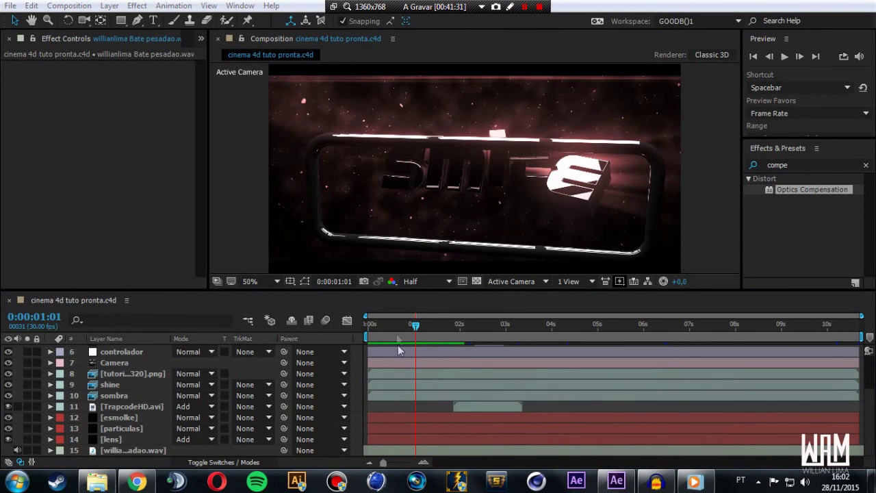
drag(415, 325, 491, 325)
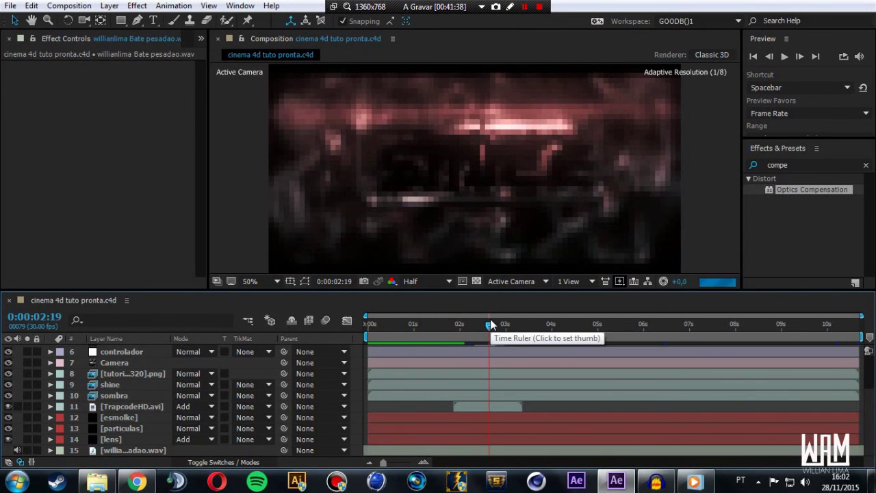
click(375, 327)
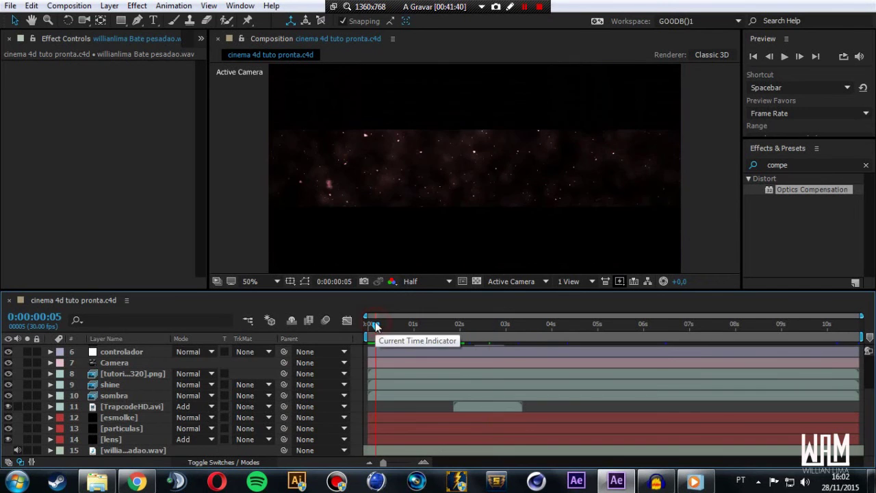
drag(375, 327, 425, 327)
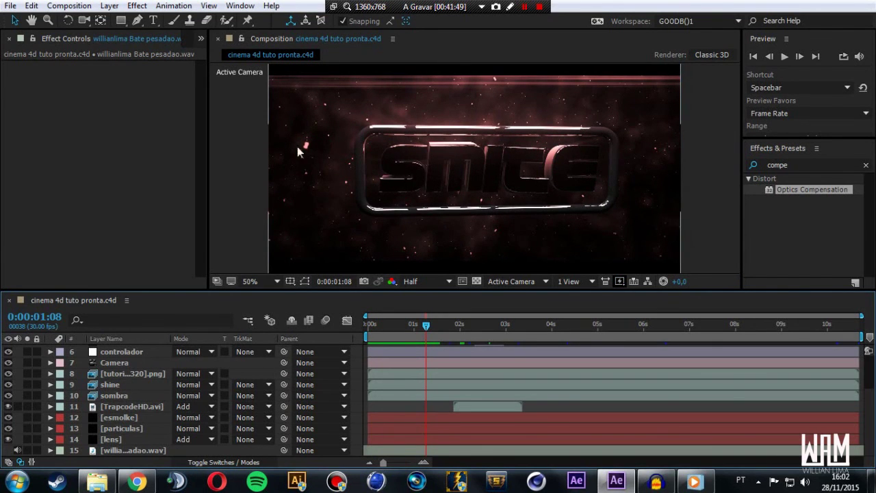
- Switch the viewer resolution from Half to Full and review the particle burst around two seconds
click(429, 281)
click(433, 315)
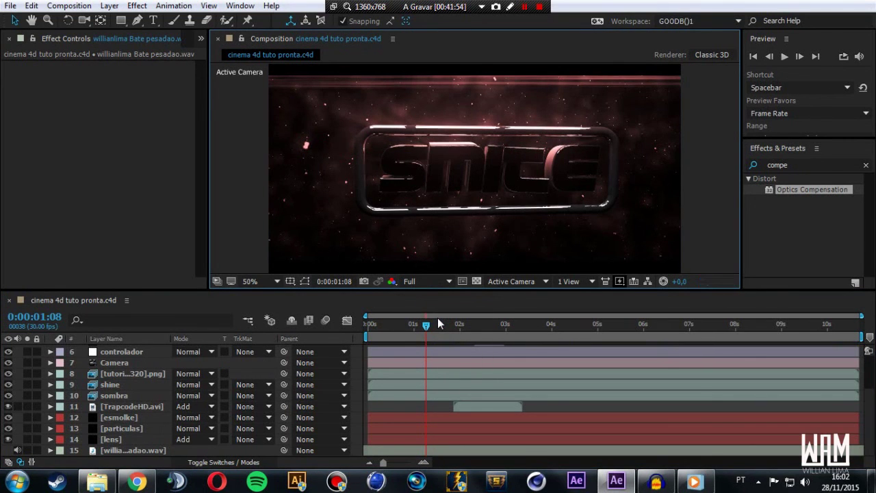
drag(429, 325, 472, 329)
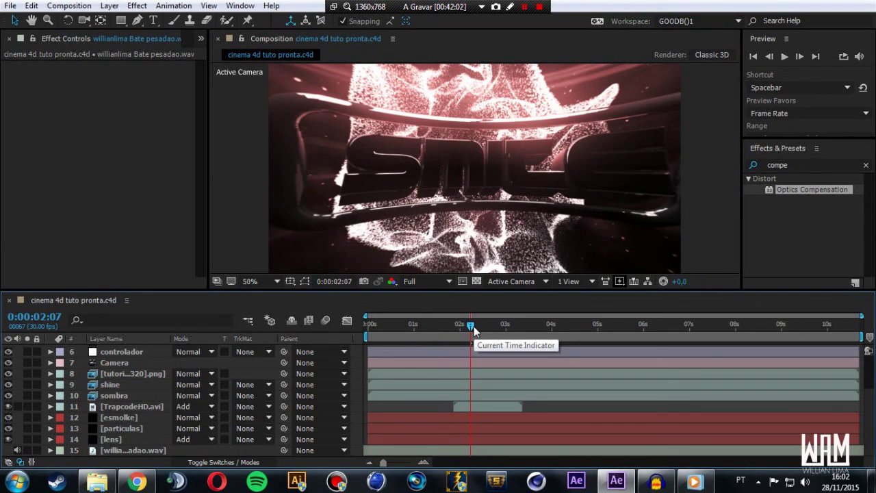
drag(472, 328, 500, 332)
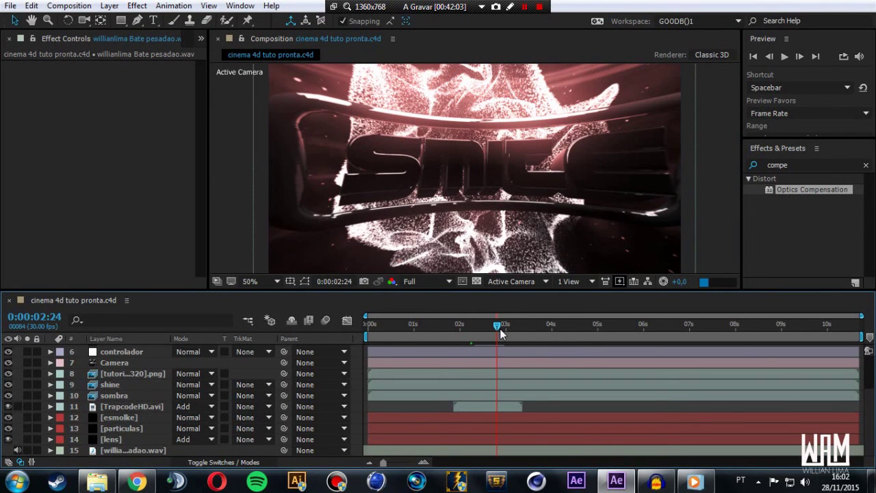
drag(500, 332, 515, 330)
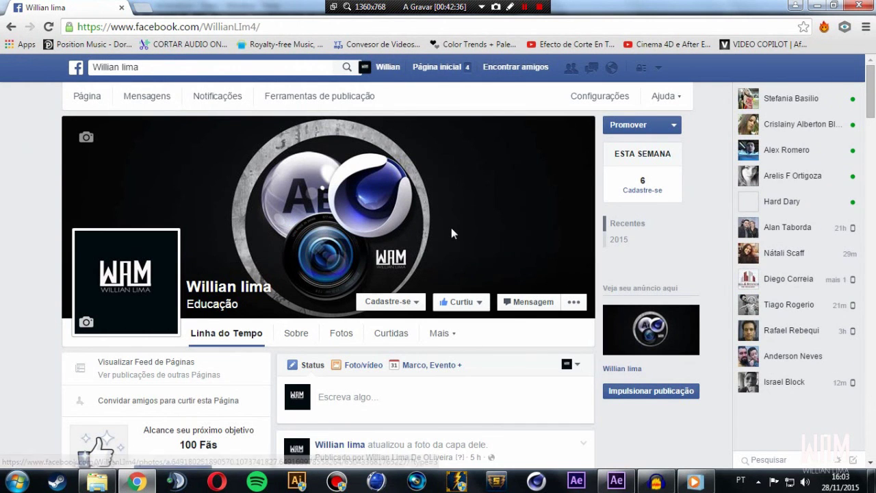
- Scroll down and back up through the Facebook page, then return to After Effects
scroll(453, 234, down, 5)
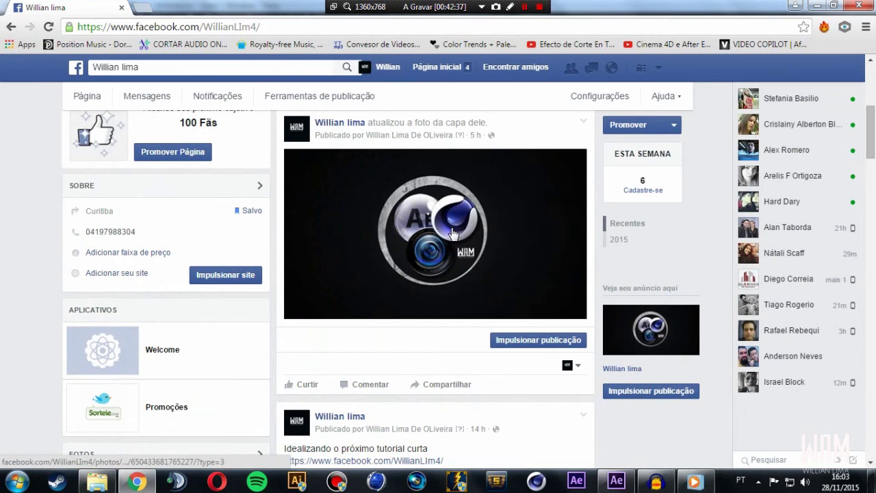
scroll(452, 234, down, 4)
scroll(453, 234, down, 4)
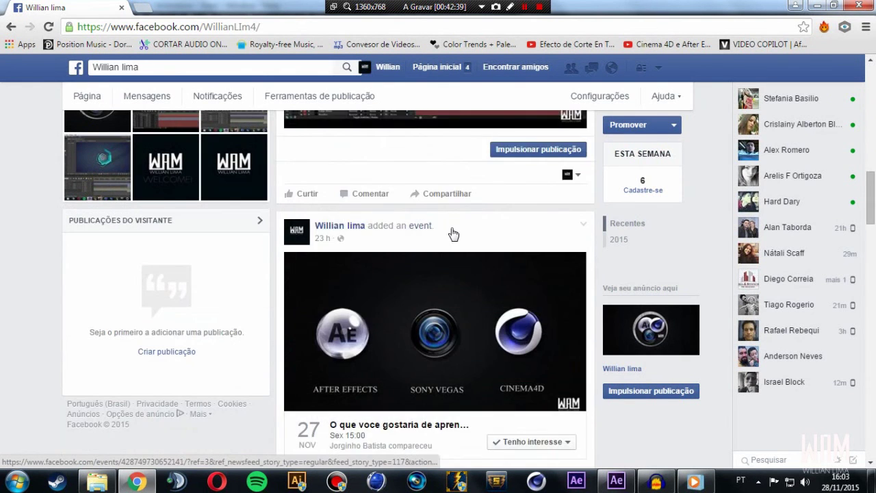
scroll(452, 234, down, 3)
scroll(453, 234, up, 12)
scroll(452, 234, up, 2)
scroll(453, 234, up, 2)
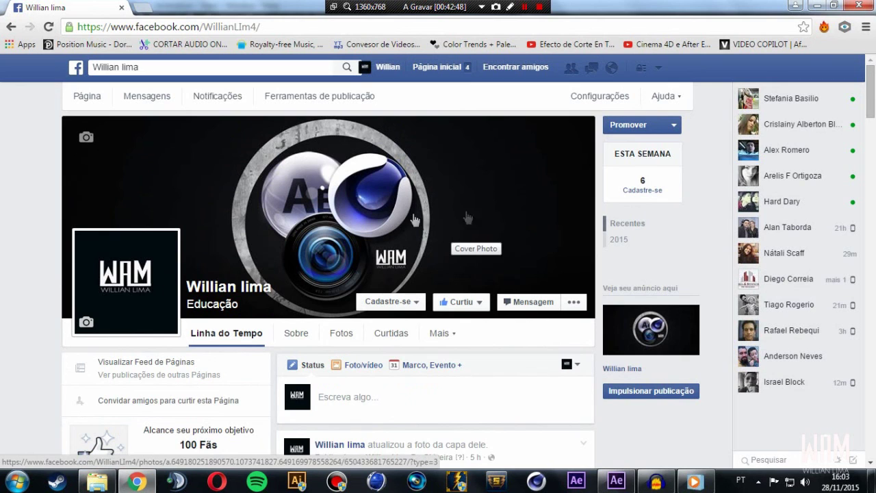
click(619, 483)
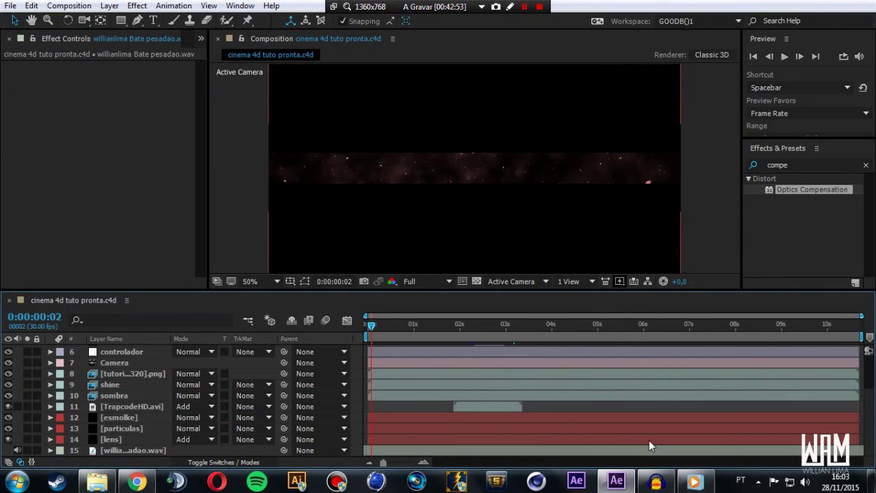
- Move the time from 3 seconds back to 0:00:01:04 to view the chrome SMITE logo
click(510, 326)
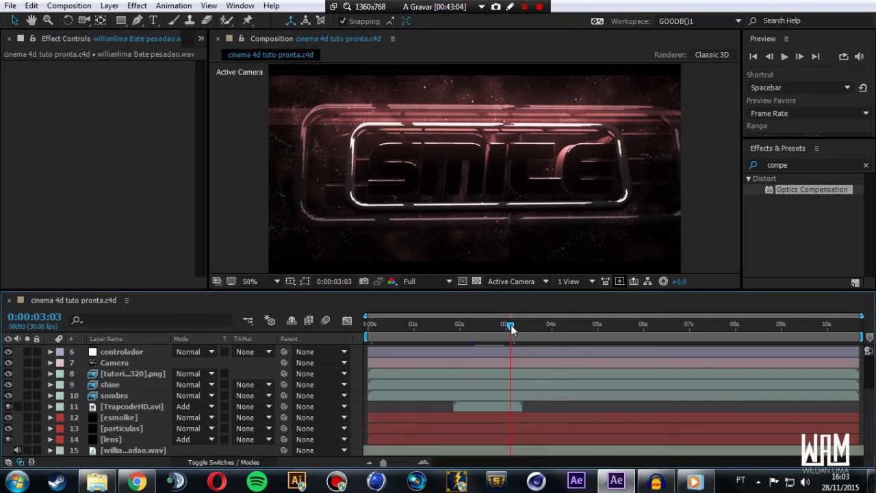
drag(512, 329, 421, 328)
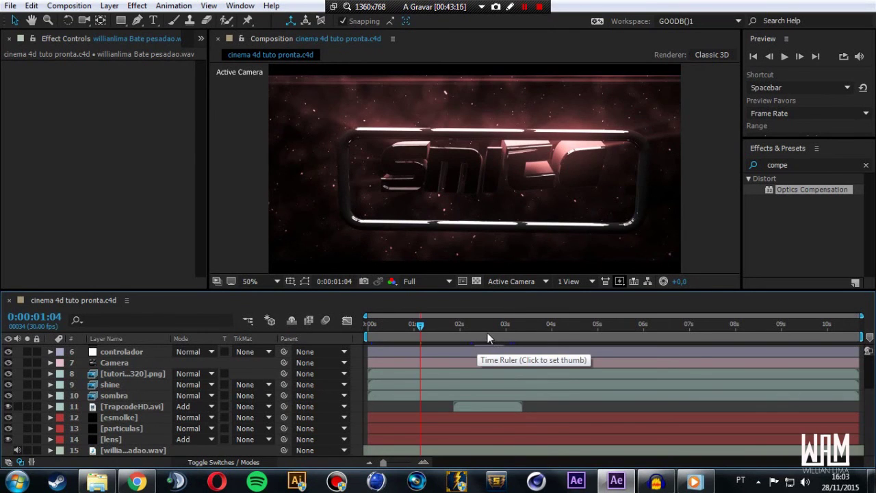
click(164, 305)
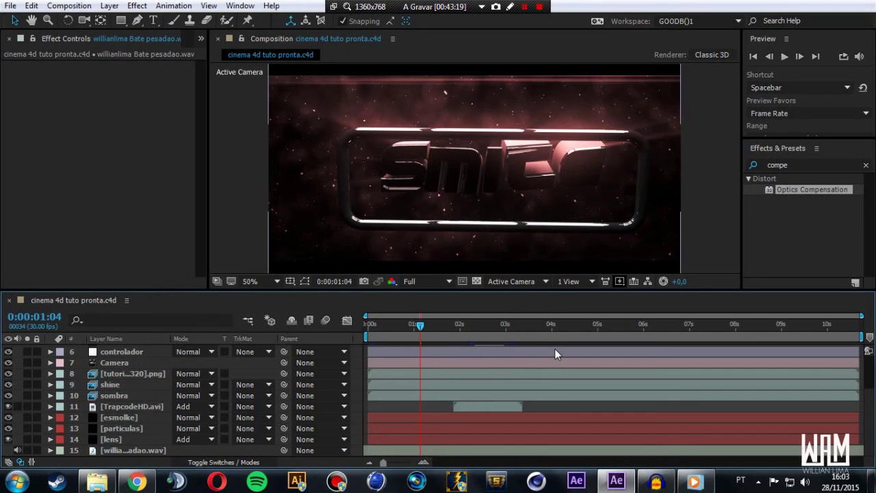
- Add the composition to the render queue and set its output format to QuickTime
key(ctrl+m)
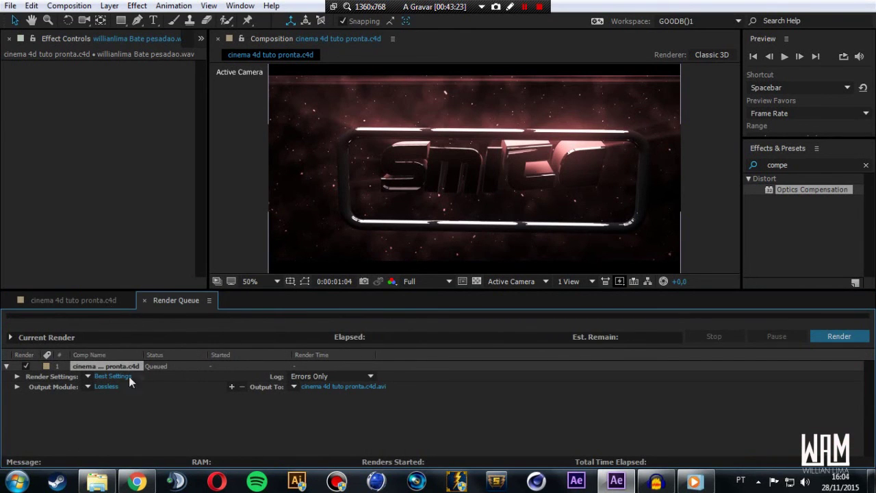
click(108, 387)
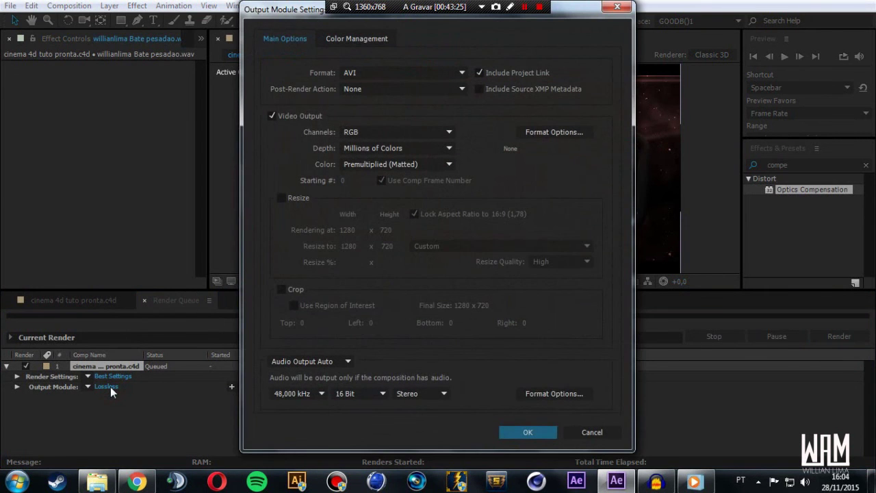
click(403, 72)
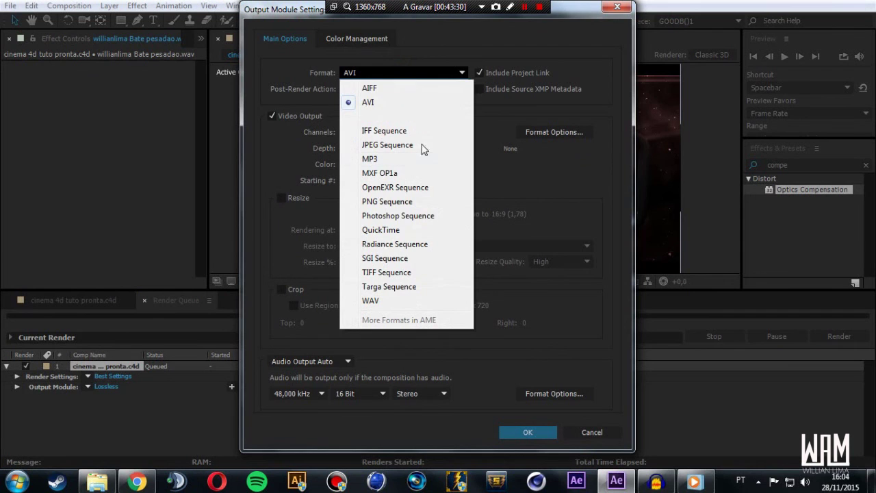
click(394, 231)
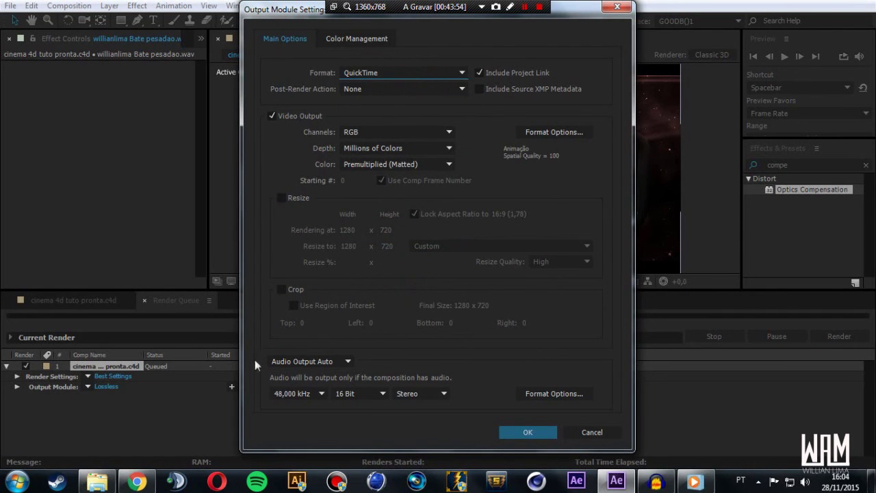
- Turn Audio Output on, keep QuickTime as the format, and apply the output module settings
click(345, 362)
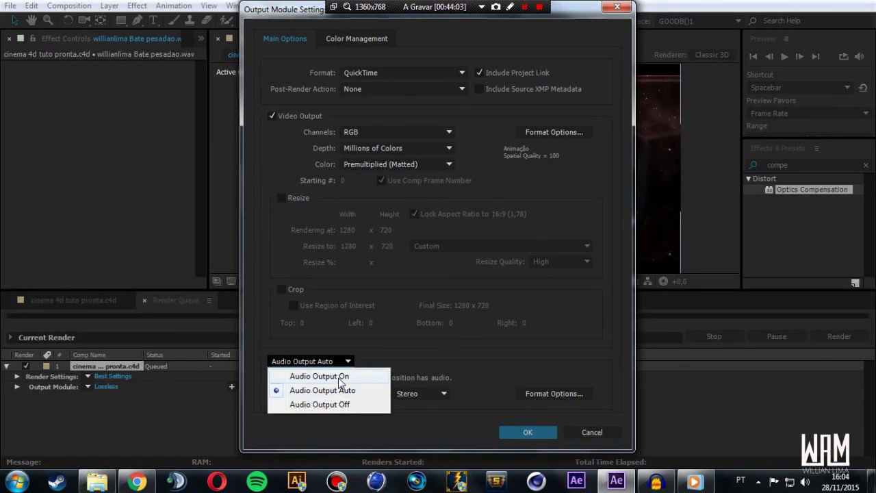
click(317, 376)
click(325, 363)
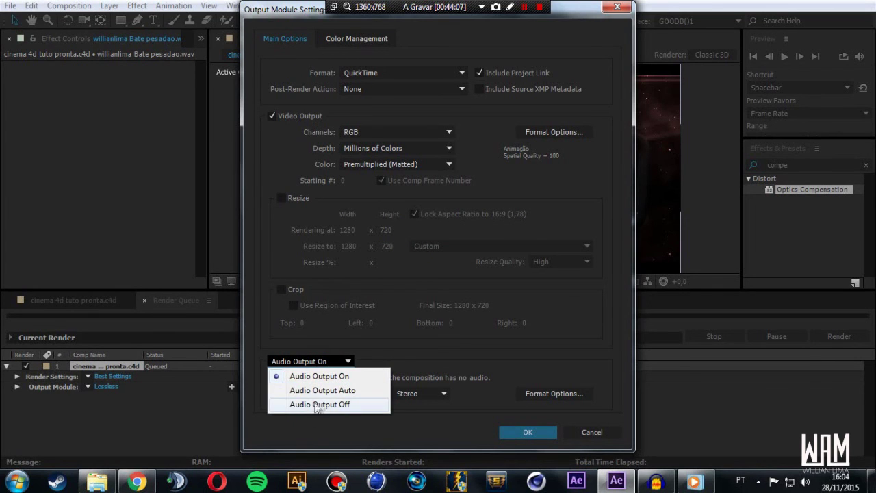
click(315, 376)
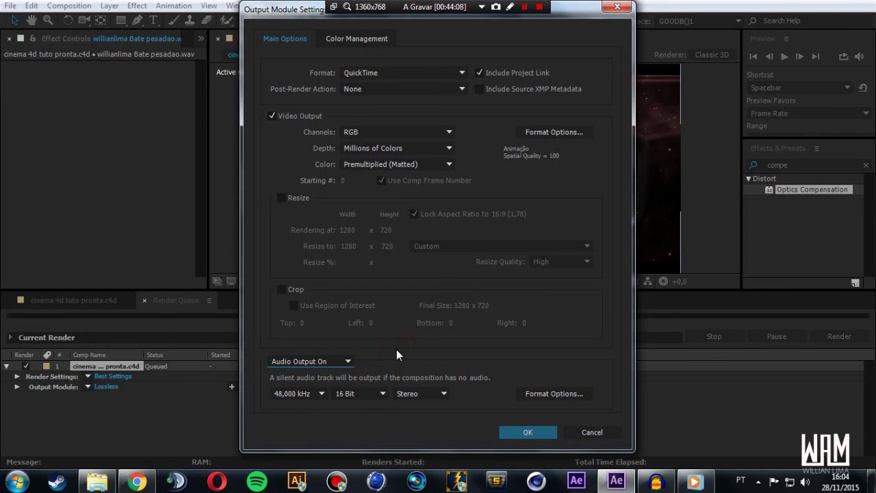
key(Tab)
click(375, 72)
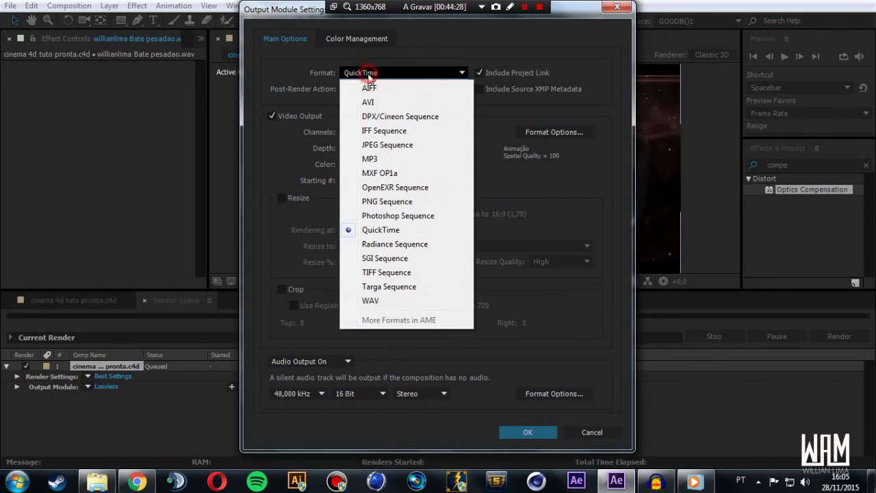
click(380, 231)
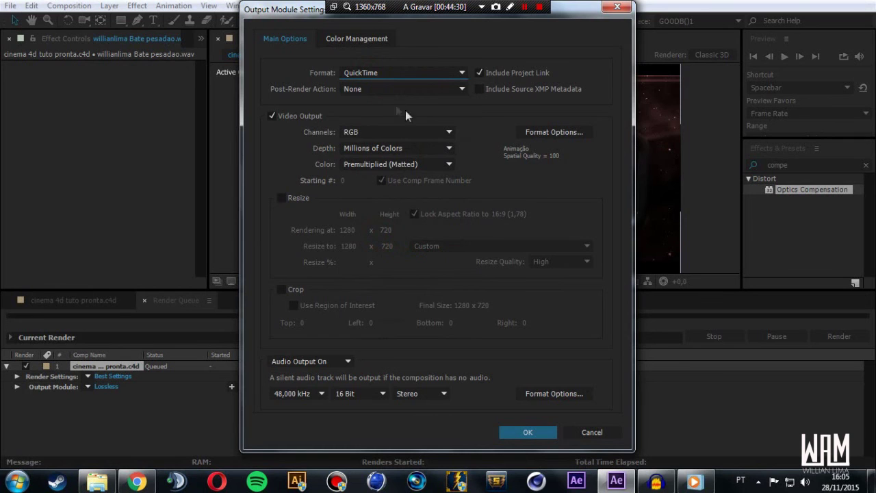
click(326, 362)
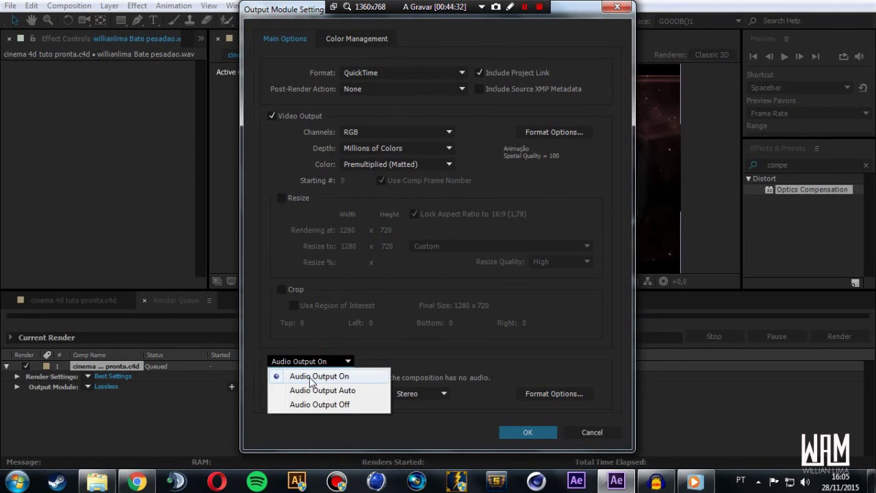
click(342, 377)
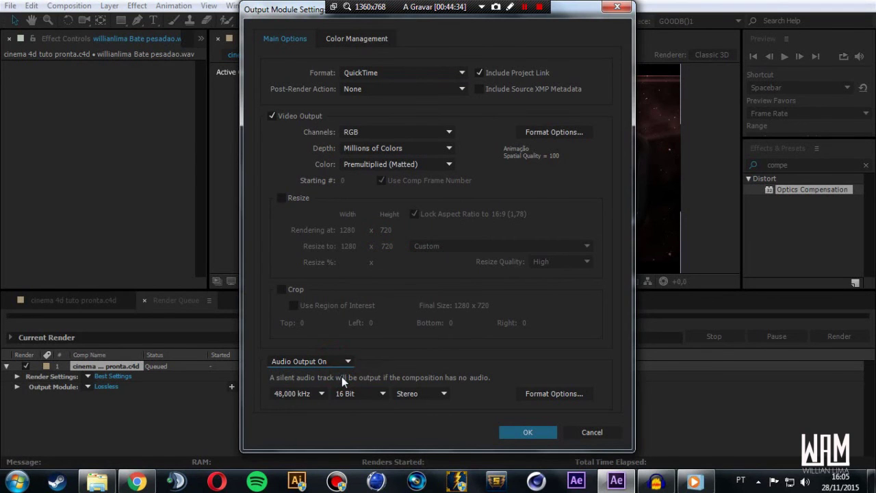
click(517, 433)
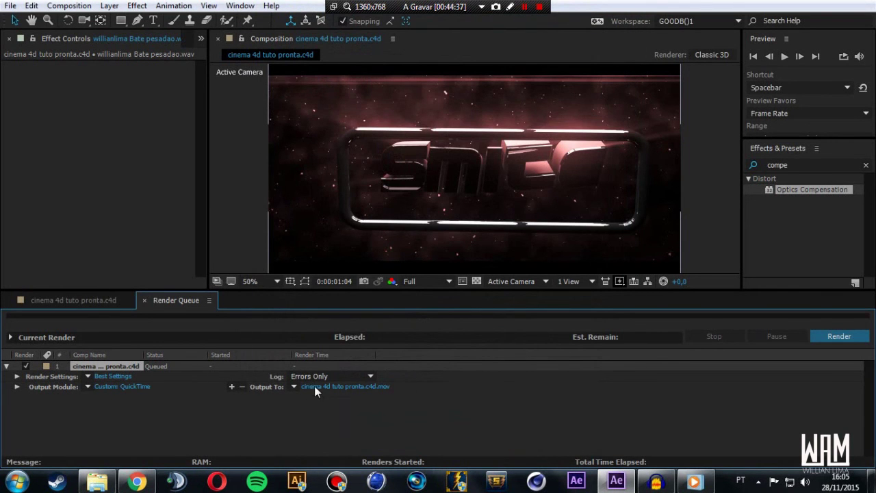
- Save the output as 'tutorial pronto para postar' on the desktop and start rendering
click(317, 386)
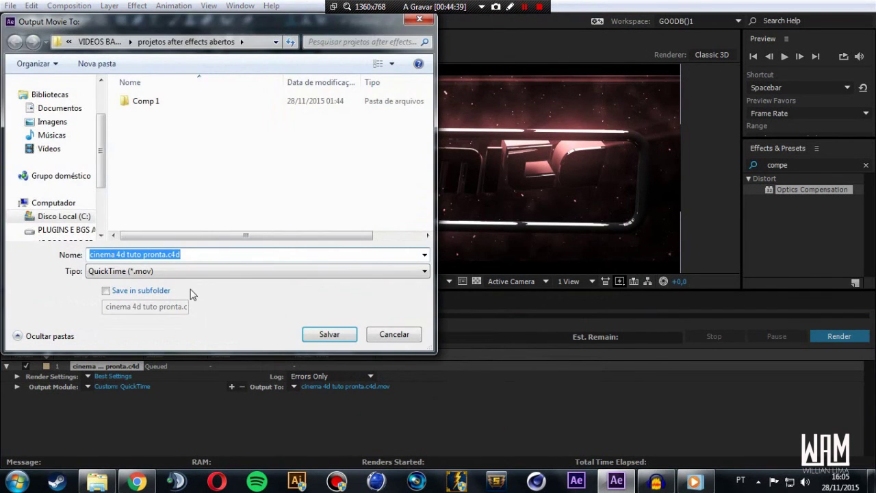
key(BackSpace)
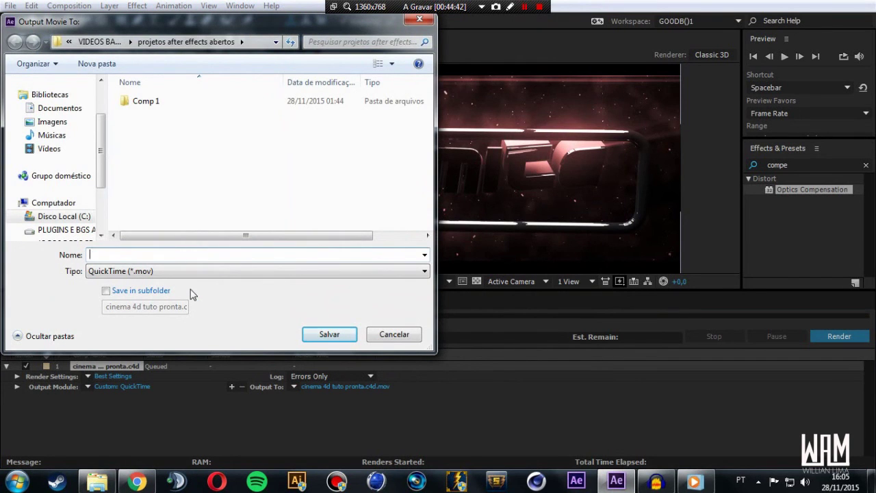
text(tutorial pronto para postar)
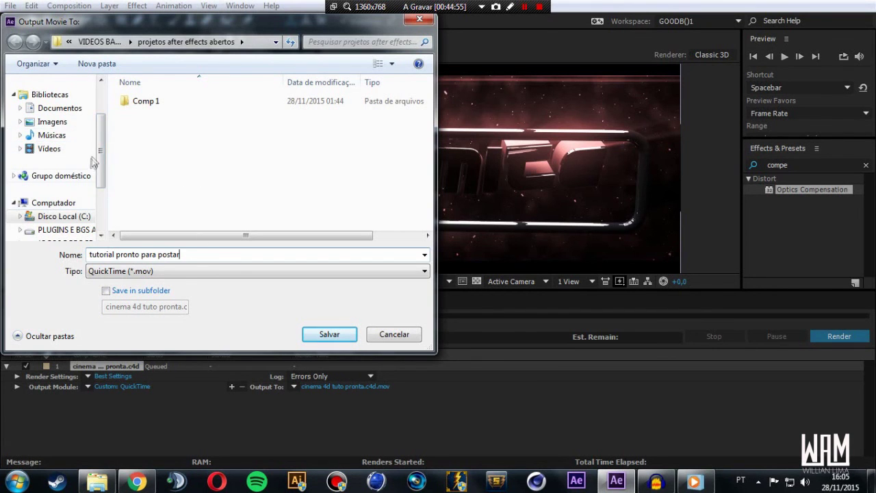
scroll(96, 161, up, 2)
click(67, 101)
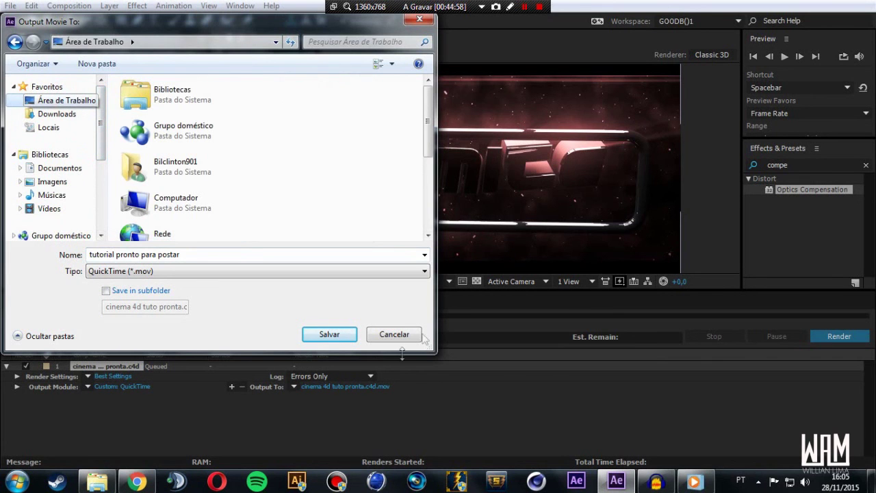
click(327, 337)
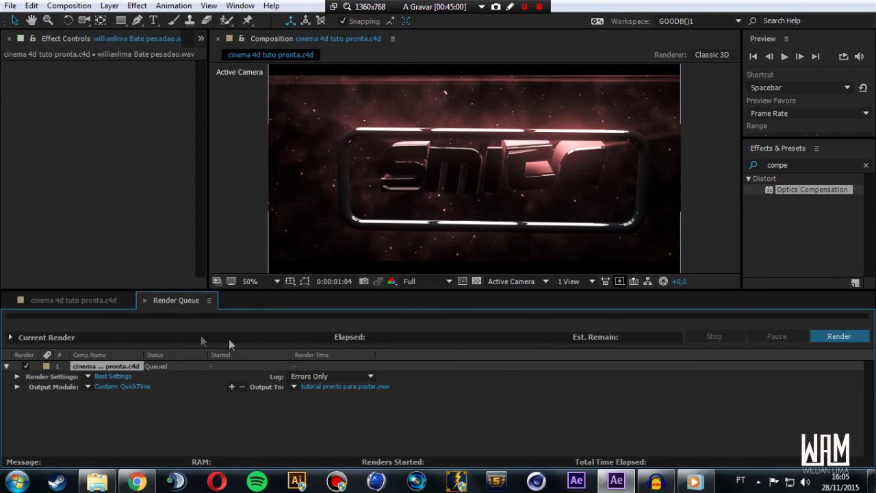
click(830, 339)
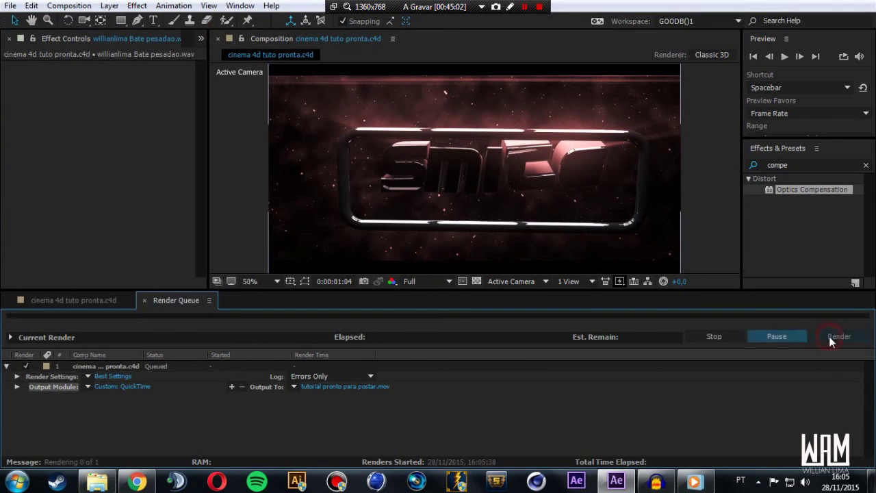